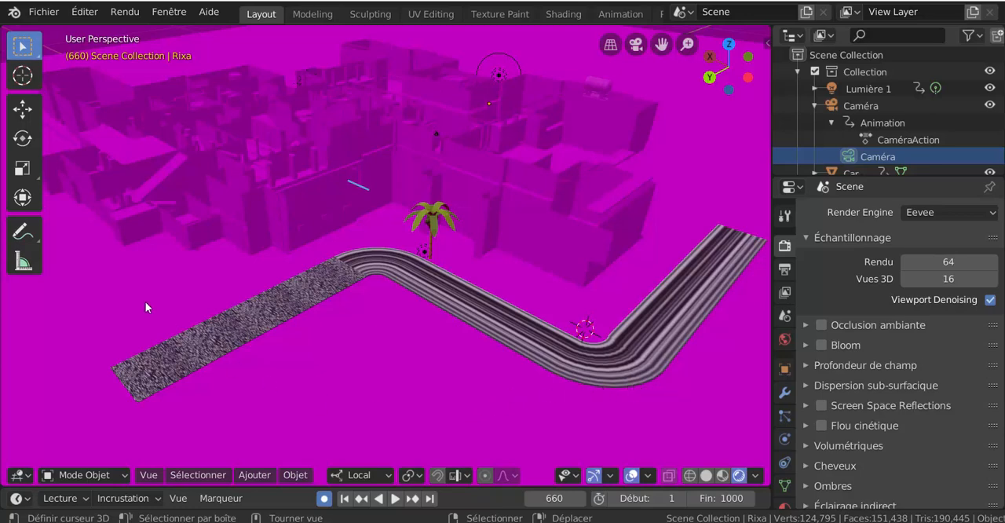
- Enable automatic packing of external files into the .blend for the magenta city scene
left_click(44, 13)
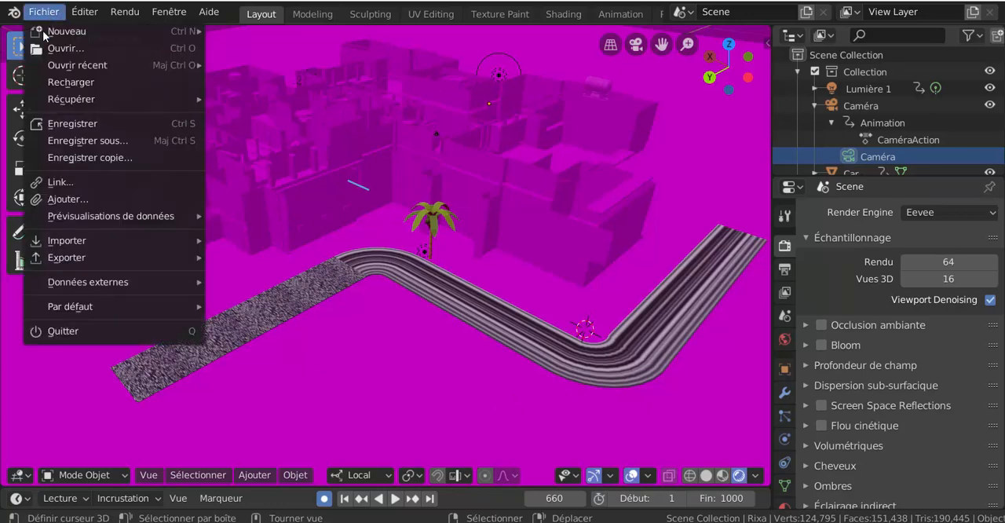
mouse_move(67, 284)
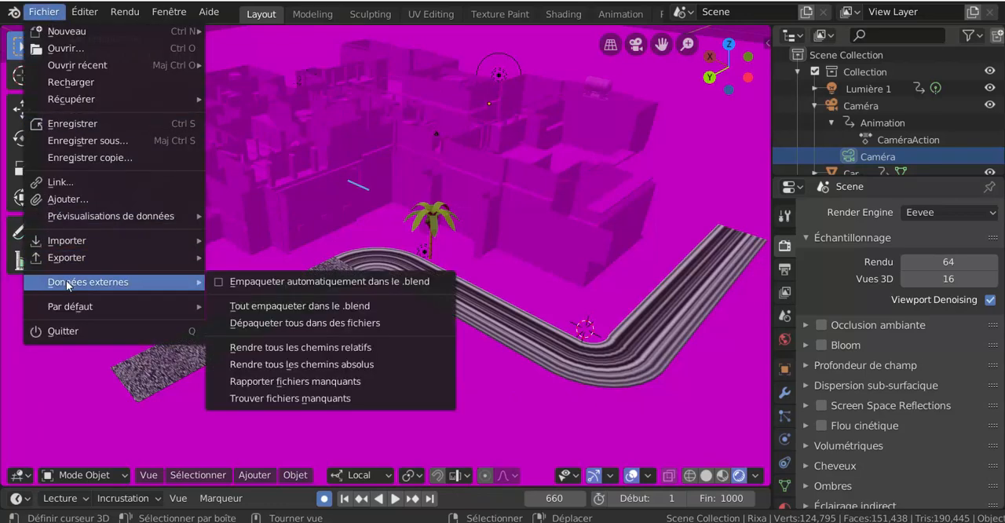
left_click(219, 282)
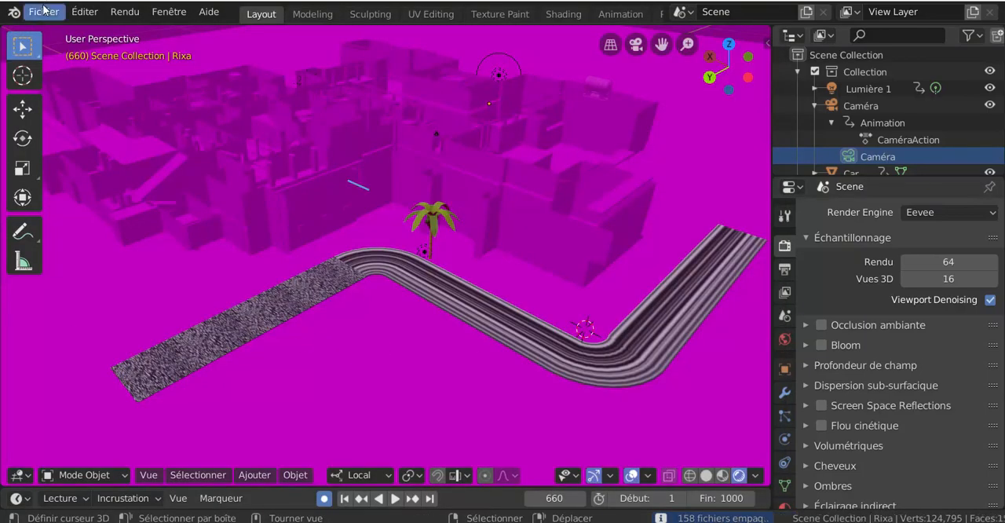
left_click(44, 11)
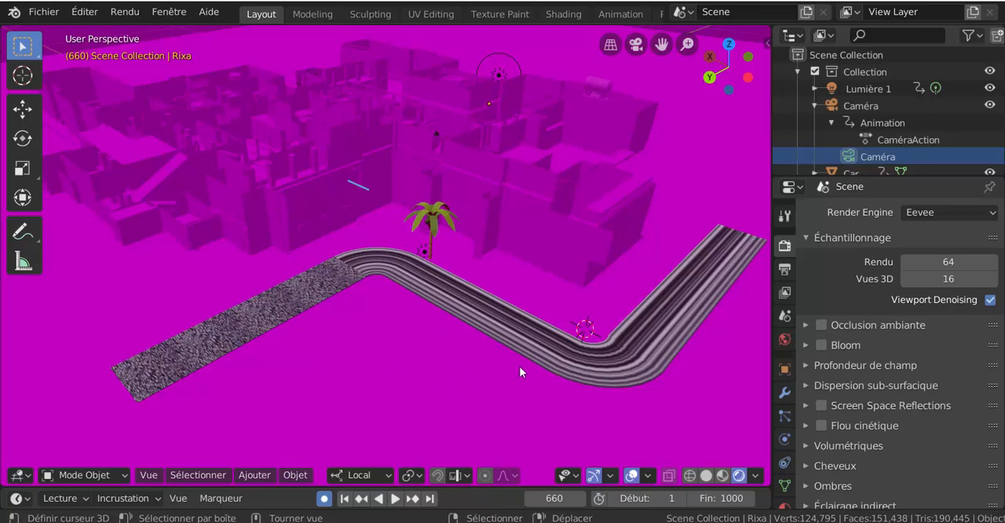
- Switch to the window with the road scene to view it, and return to the magenta city scene
mouse_move(738, 502)
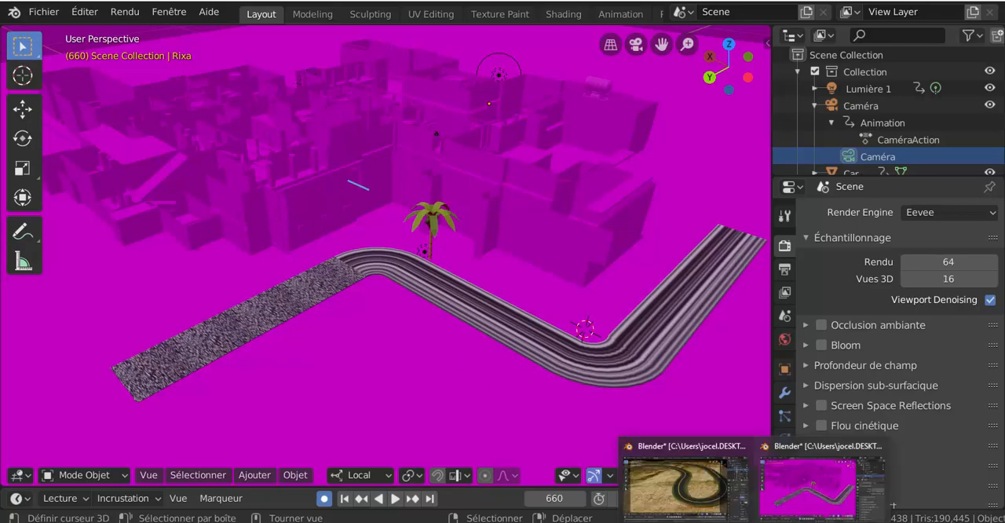
left_click(696, 489)
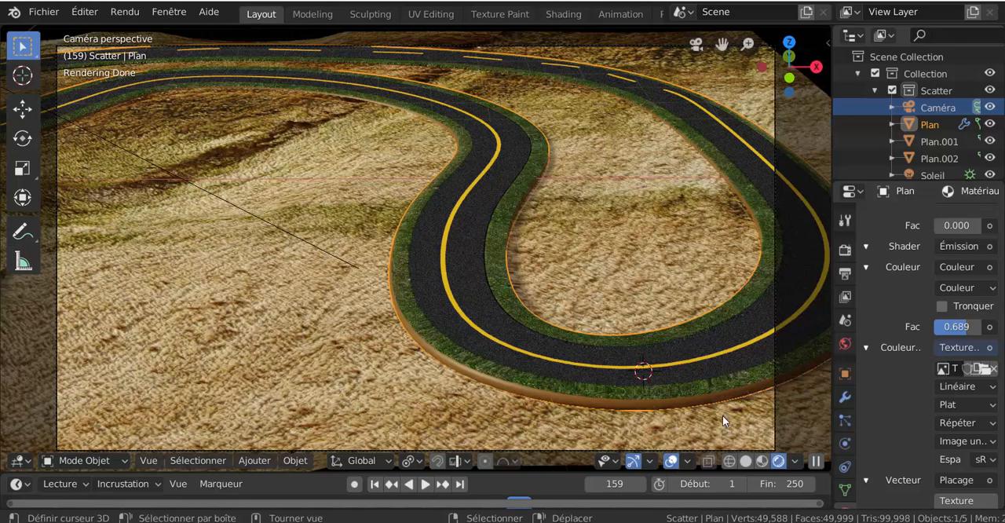
mouse_move(754, 521)
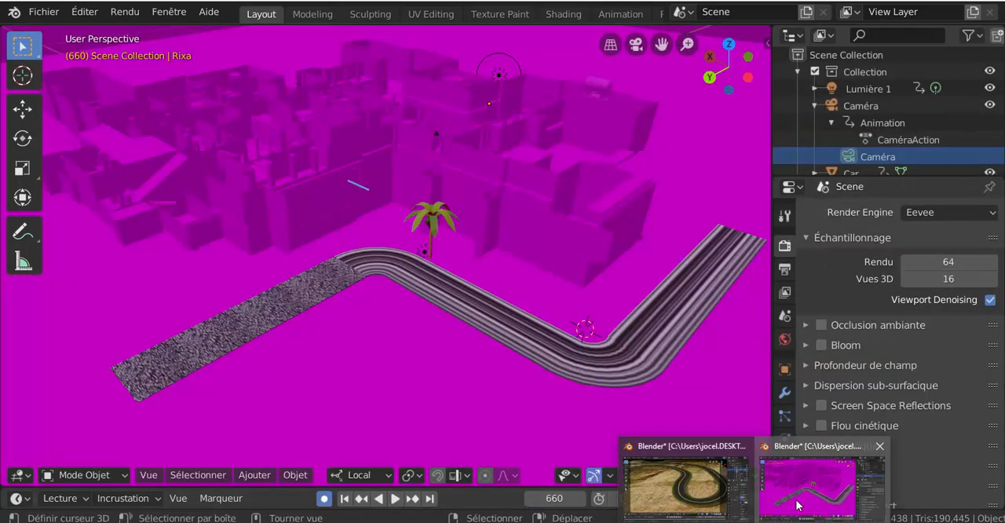
left_click(821, 491)
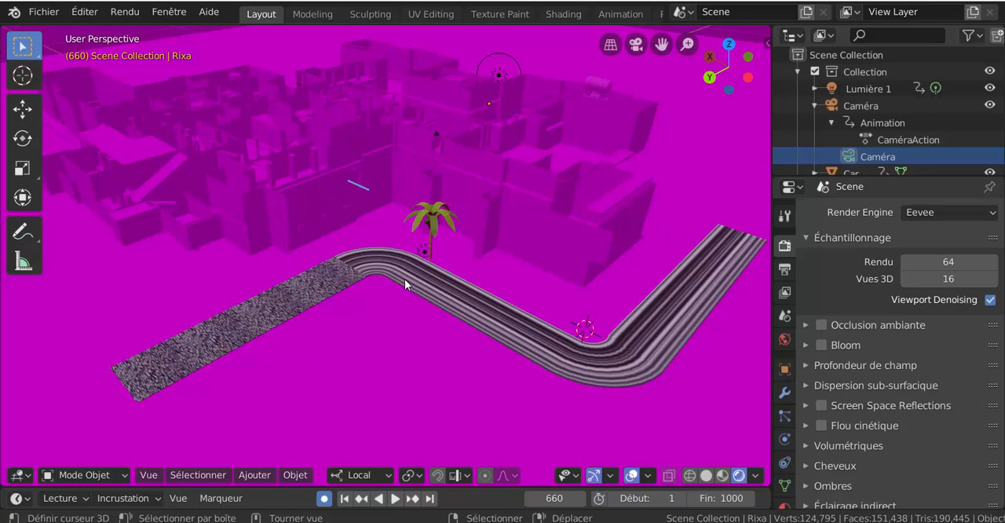
- Split the 3D viewport vertically, make the new area a wider UV Editor, and look through the file's image list
right_click(589, 24)
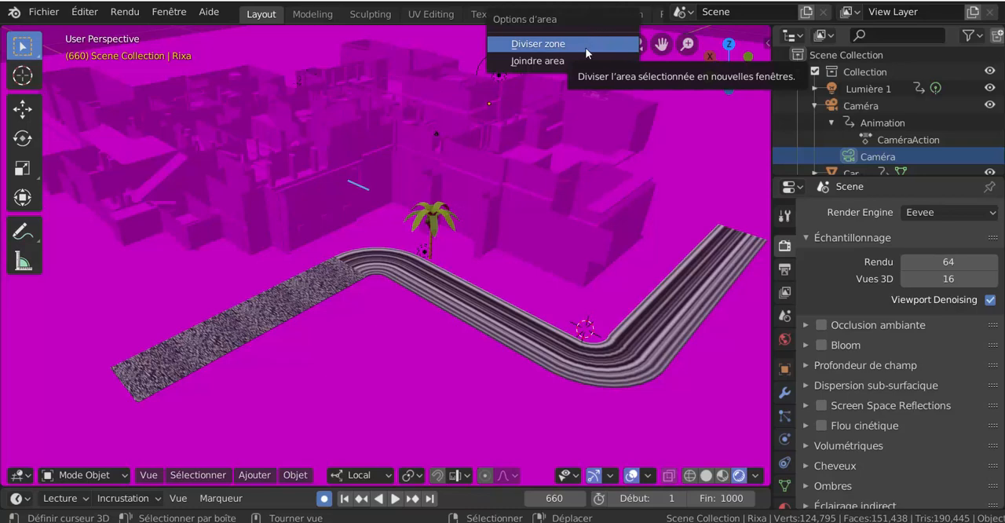
left_click(565, 43)
left_click(565, 47)
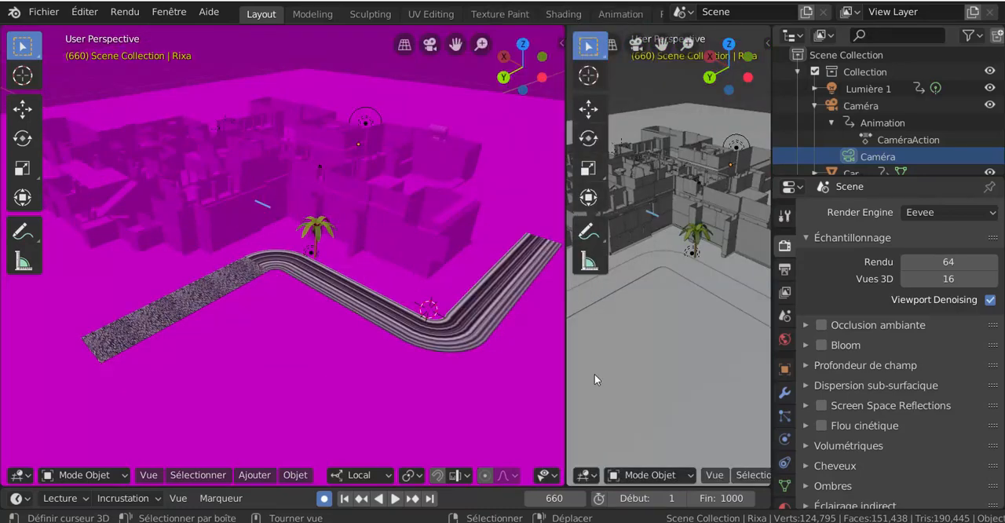
left_click(583, 475)
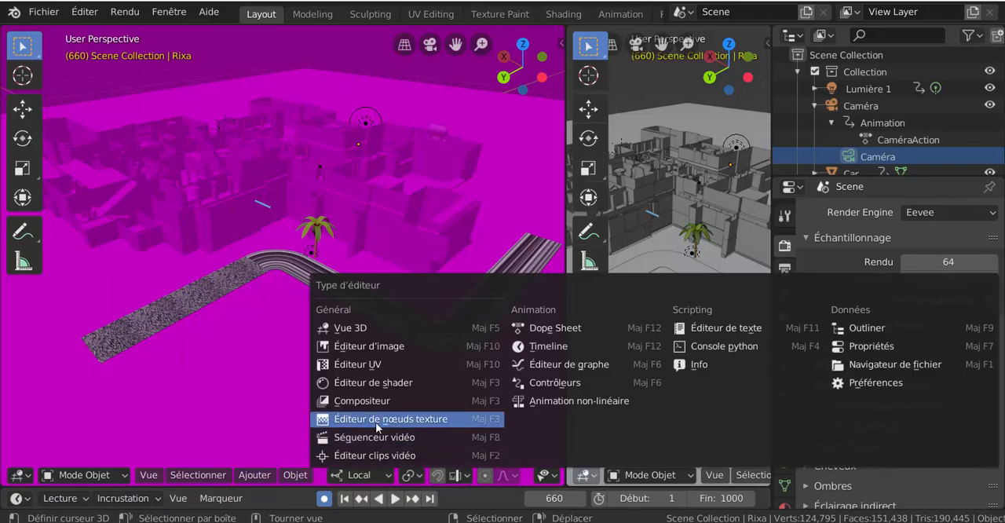
left_click(342, 364)
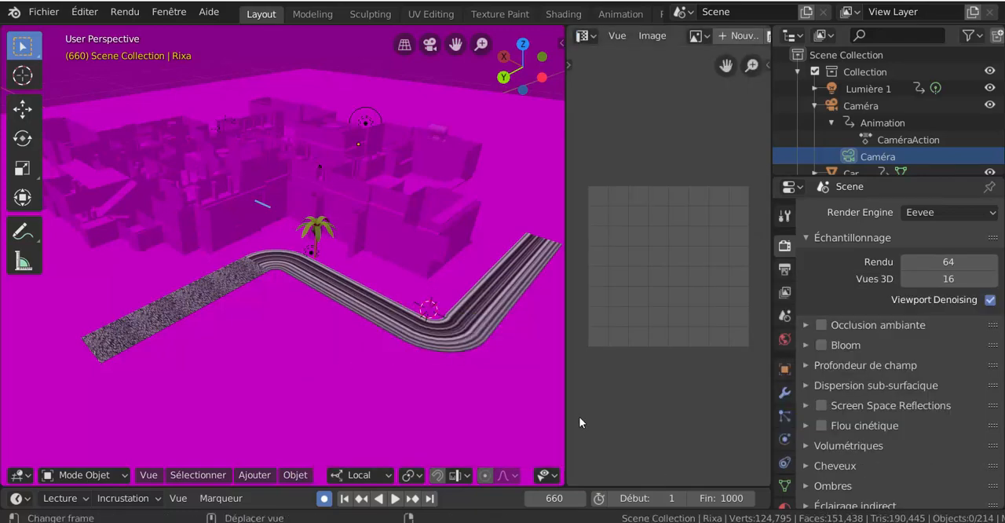
left_click_drag(566, 385, 439, 391)
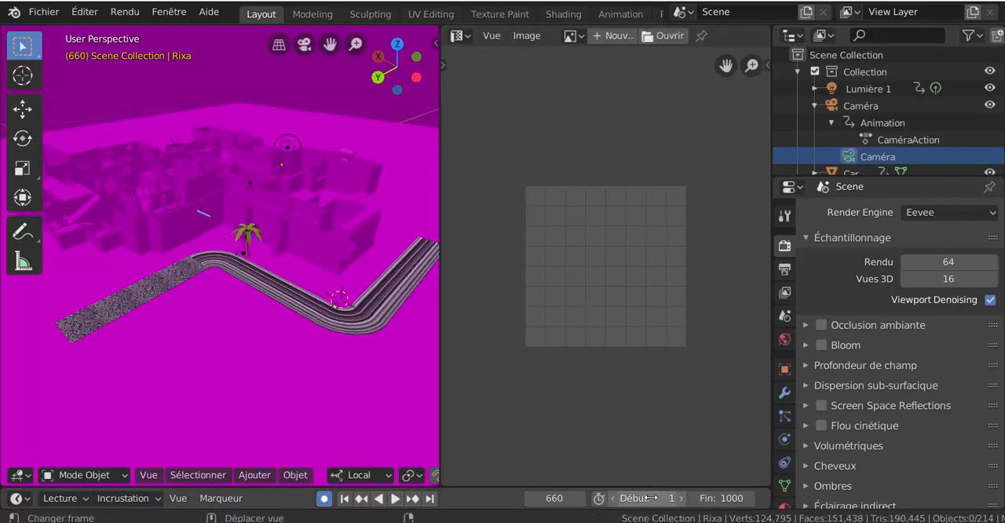
left_click(580, 36)
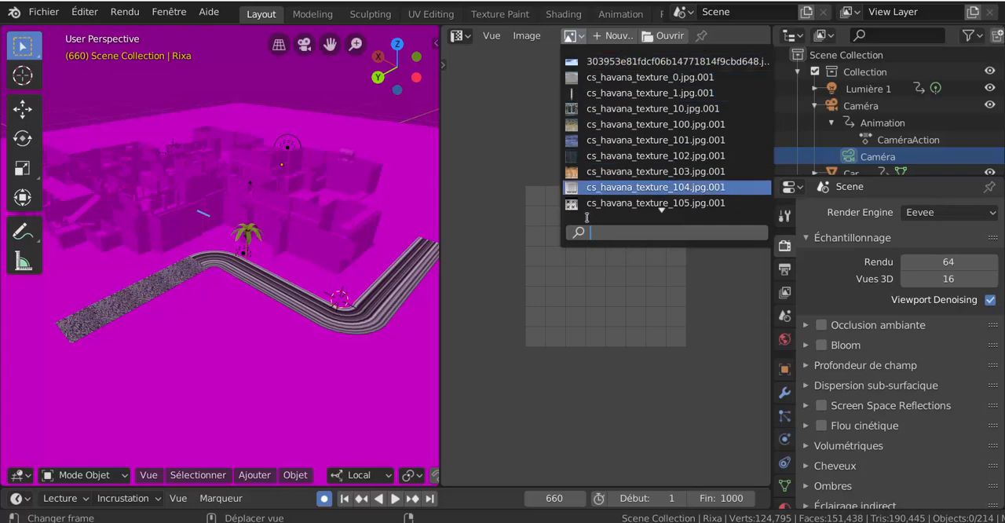
left_click(495, 135)
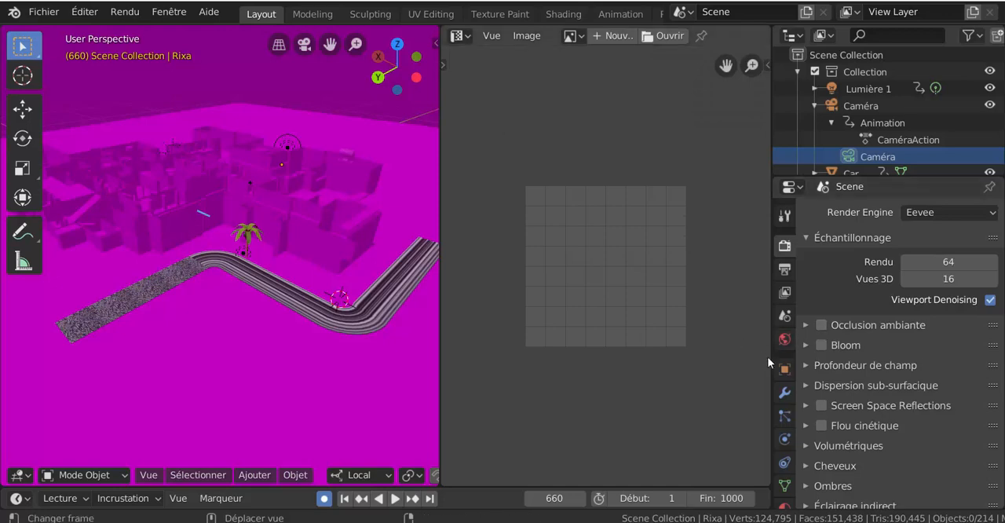
- Join the UV Editor area back into the 3D viewport
right_click(439, 120)
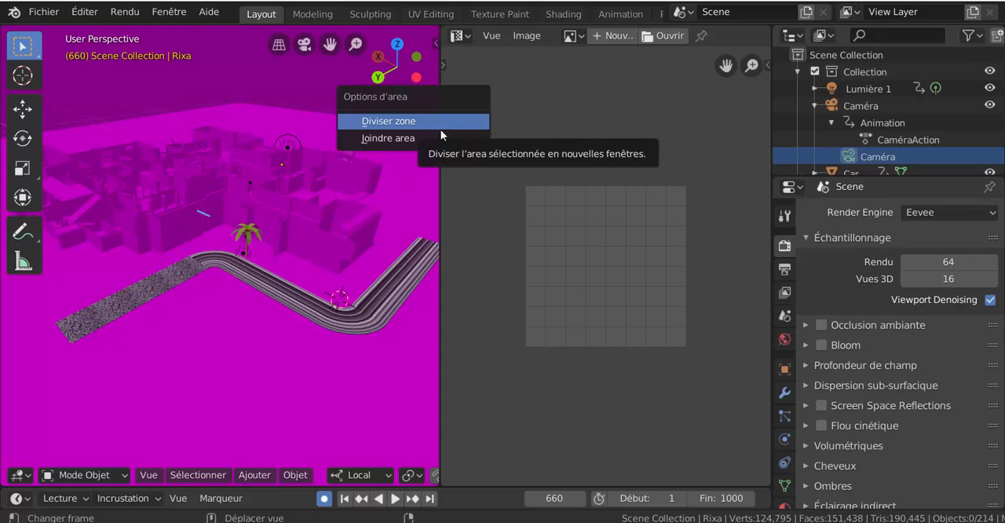
left_click(442, 138)
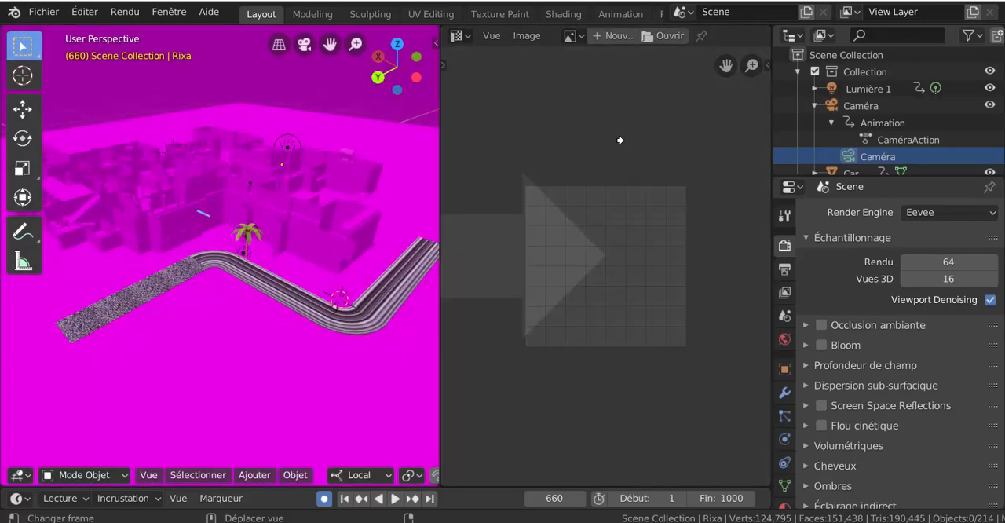
left_click(541, 202)
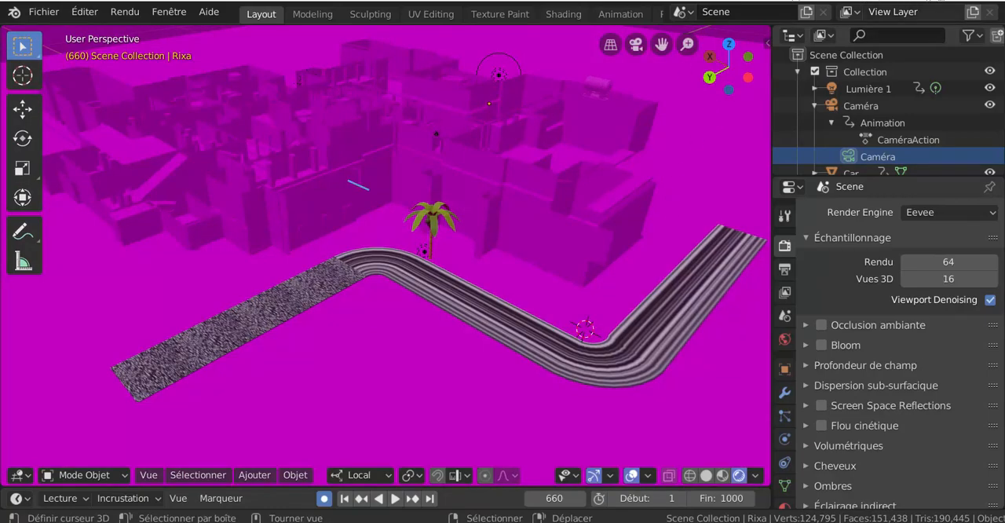
- Close the magenta city scene and discard its unsaved changes
left_click(989, 5)
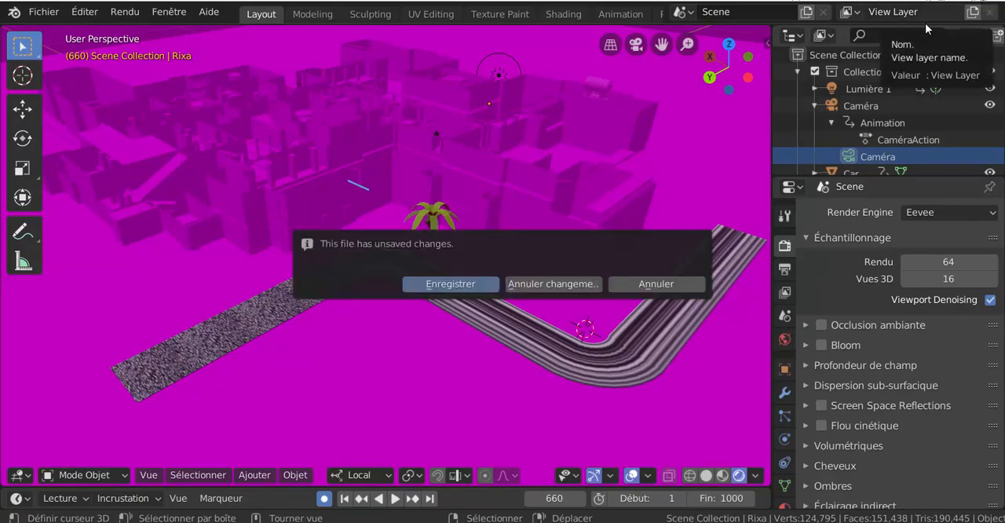
left_click(557, 283)
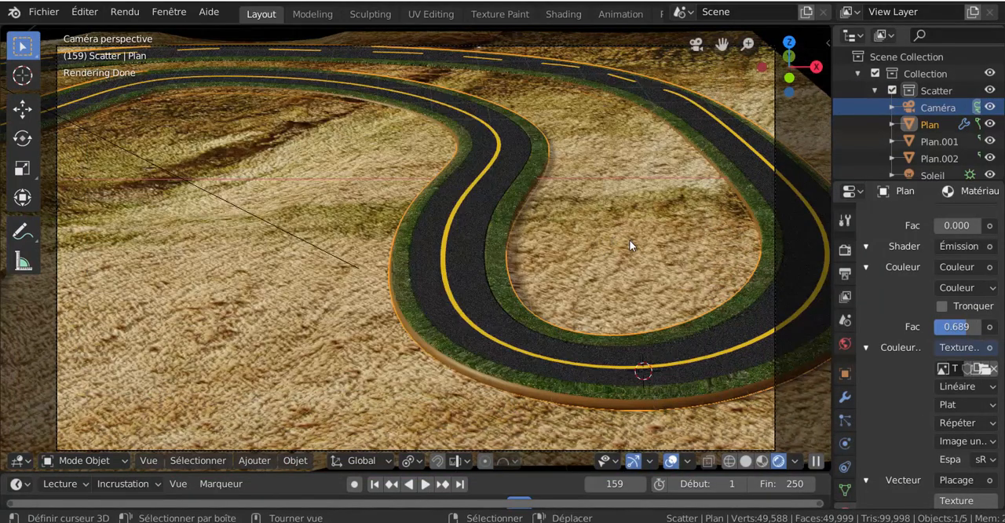
- Enable automatic packing of external files into the .blend for the road scene
left_click(44, 12)
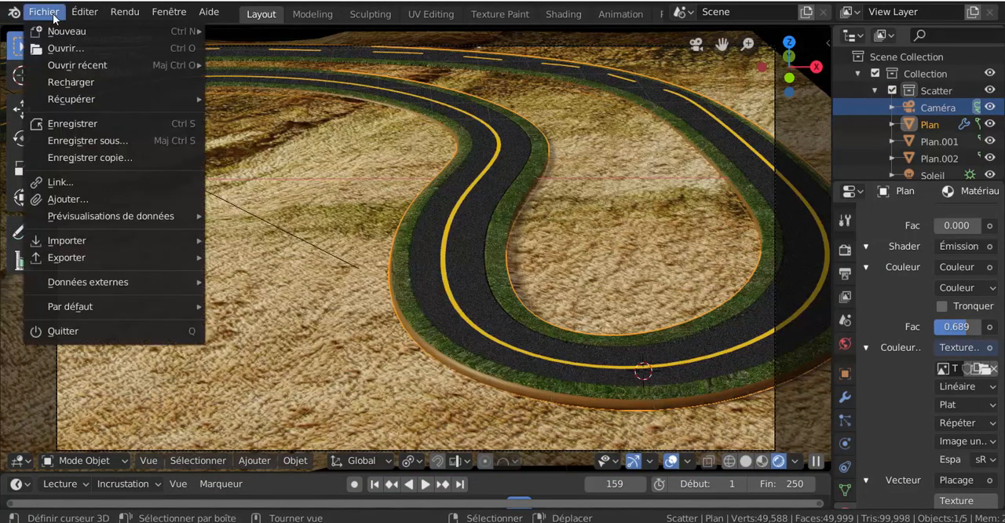
mouse_move(66, 310)
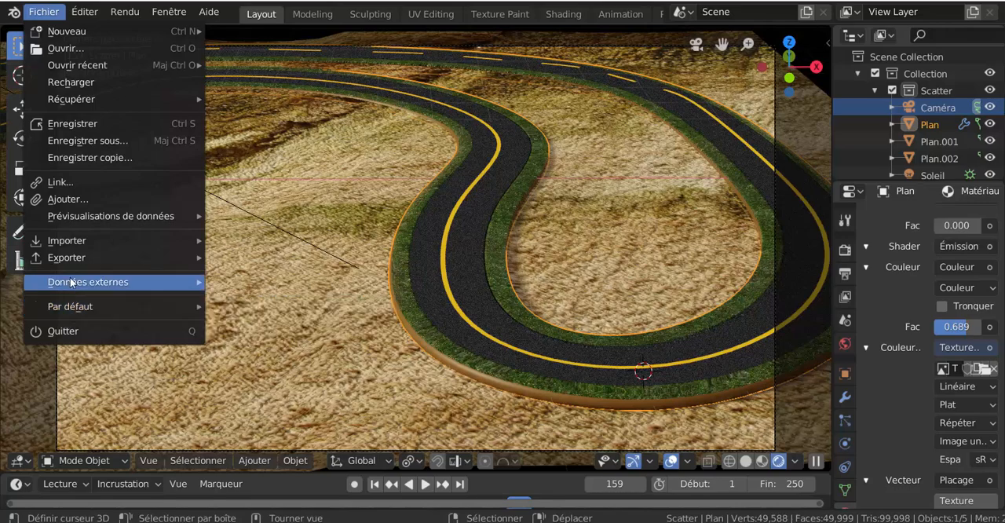
mouse_move(70, 282)
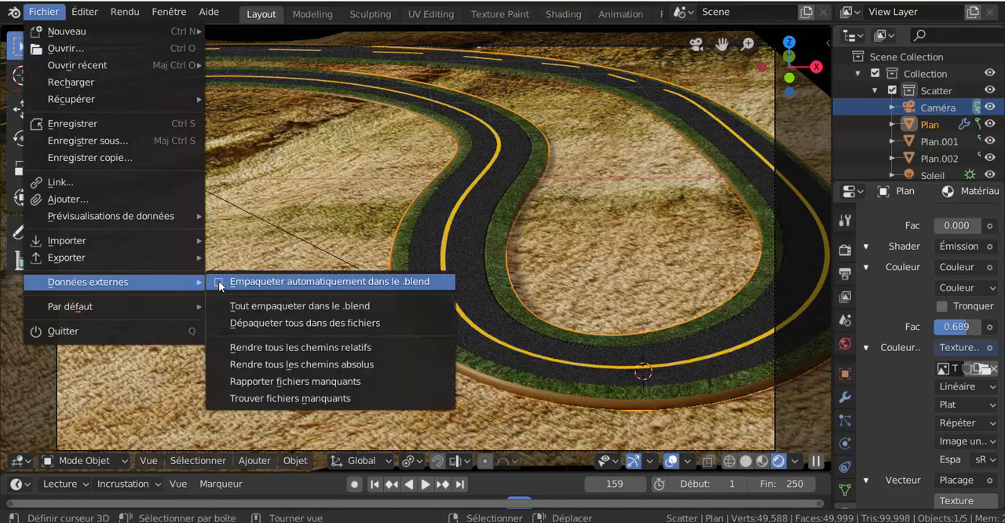
left_click(219, 282)
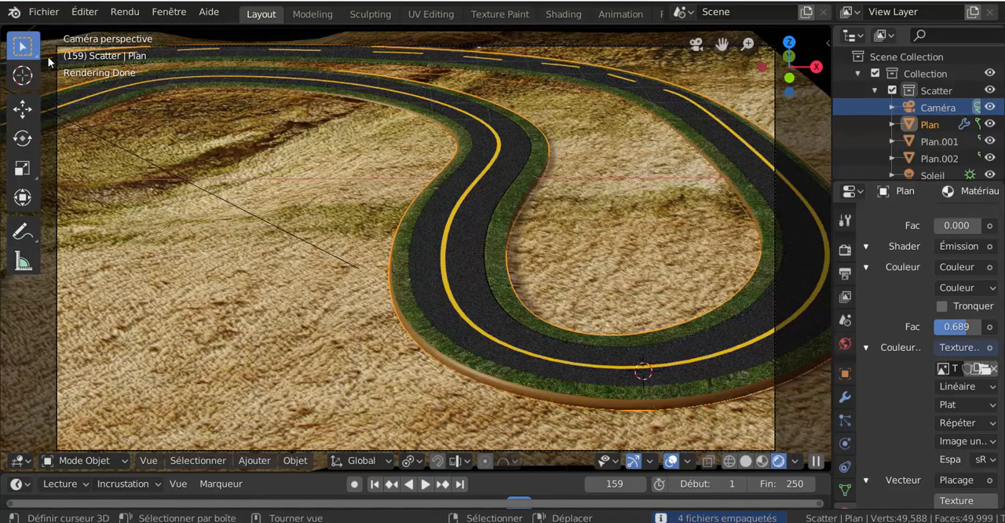
- Save the road scene file with its packed textures
left_click(44, 12)
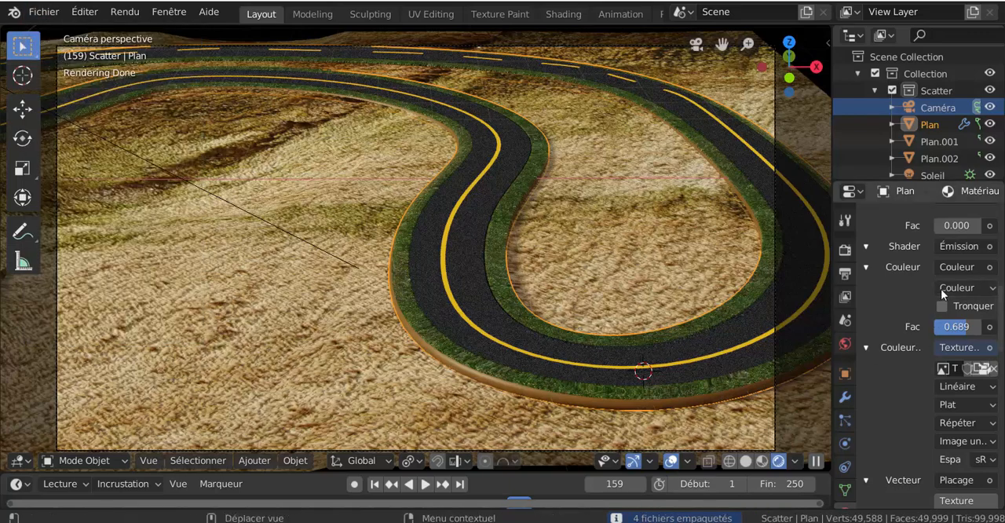
left_click(48, 16)
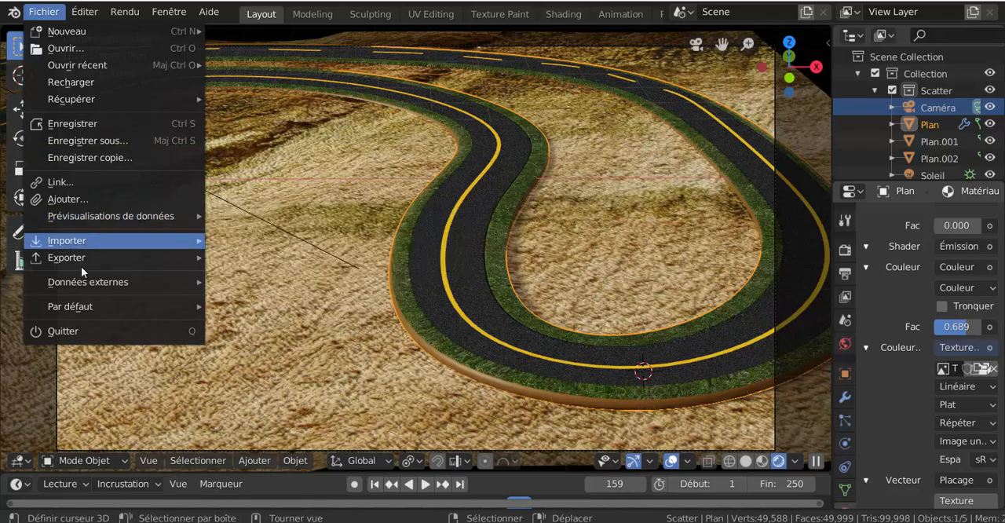
mouse_move(87, 291)
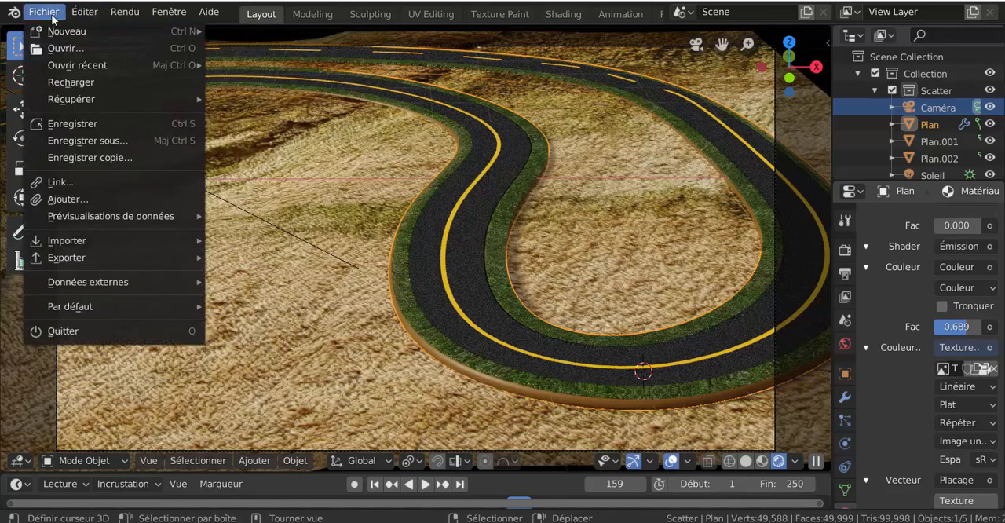
left_click(65, 126)
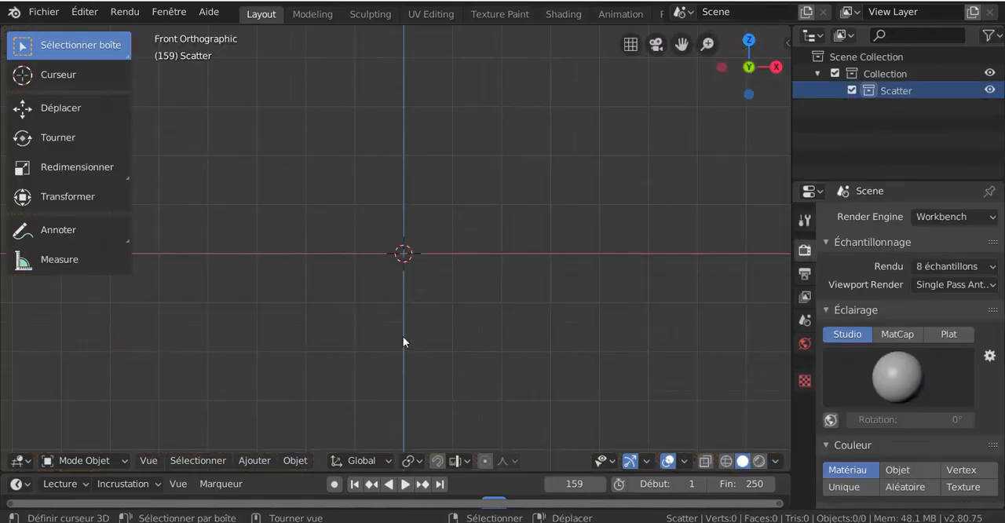
- Add a mesh plane at the world origin of the empty scene
left_click(242, 461)
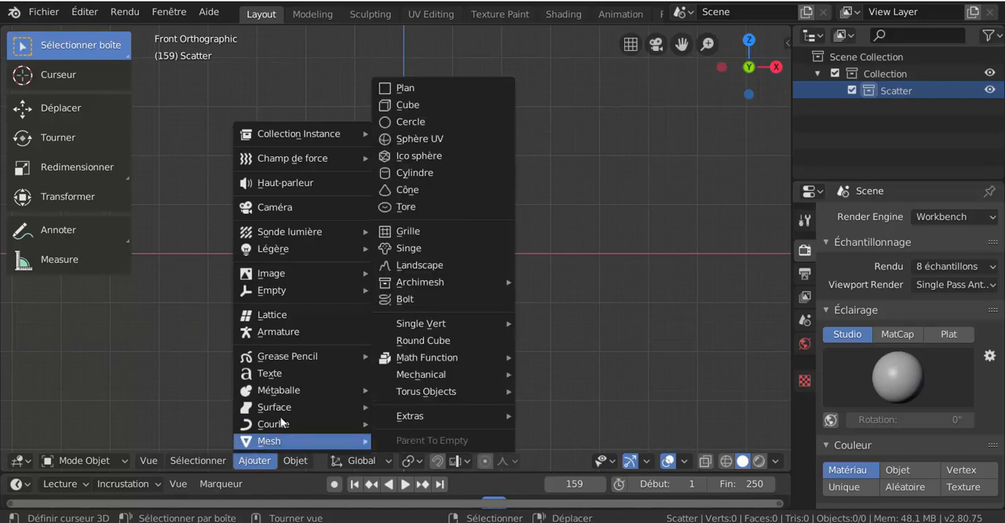
left_click(408, 88)
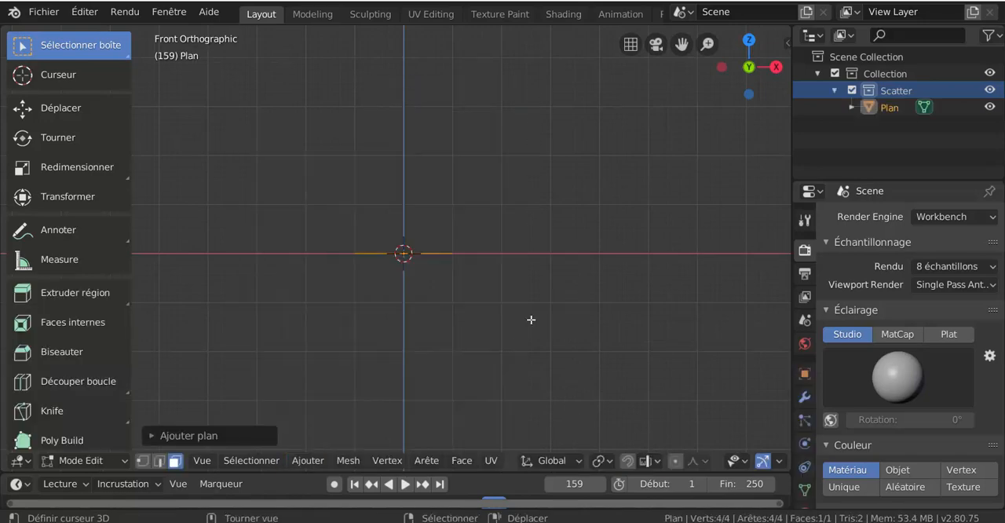
key("r")
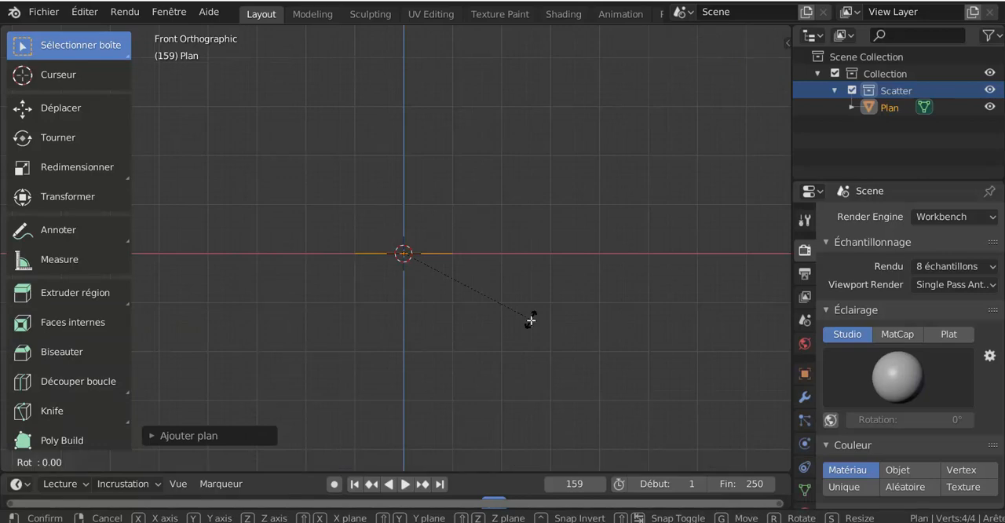
key("Escape")
- In top view, scale the plane along X to a bit less than half its width
key("KP_7")
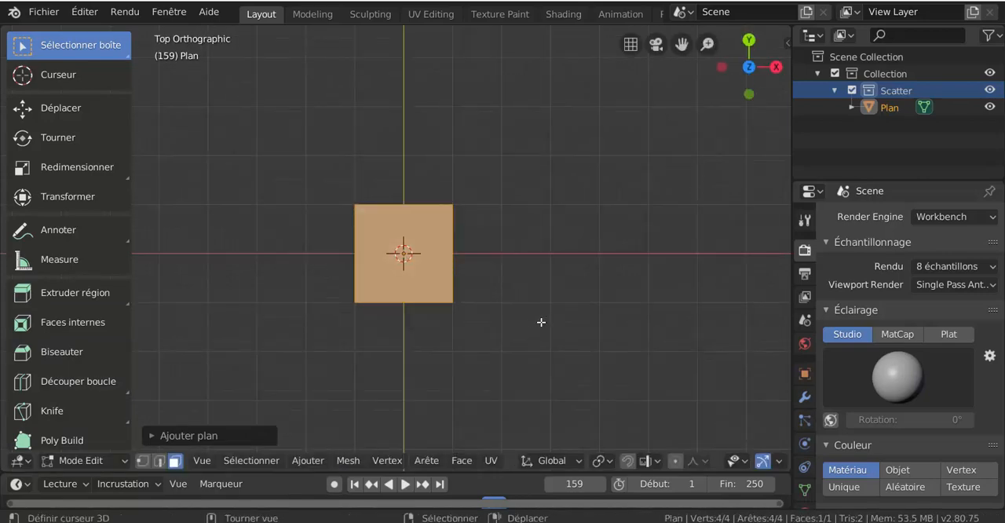
key("s")
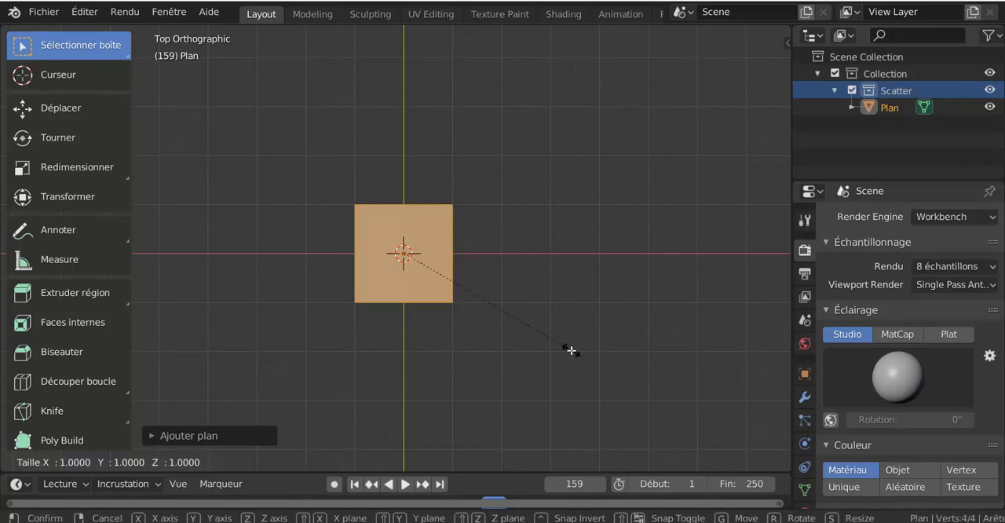
key("x")
left_click(473, 294)
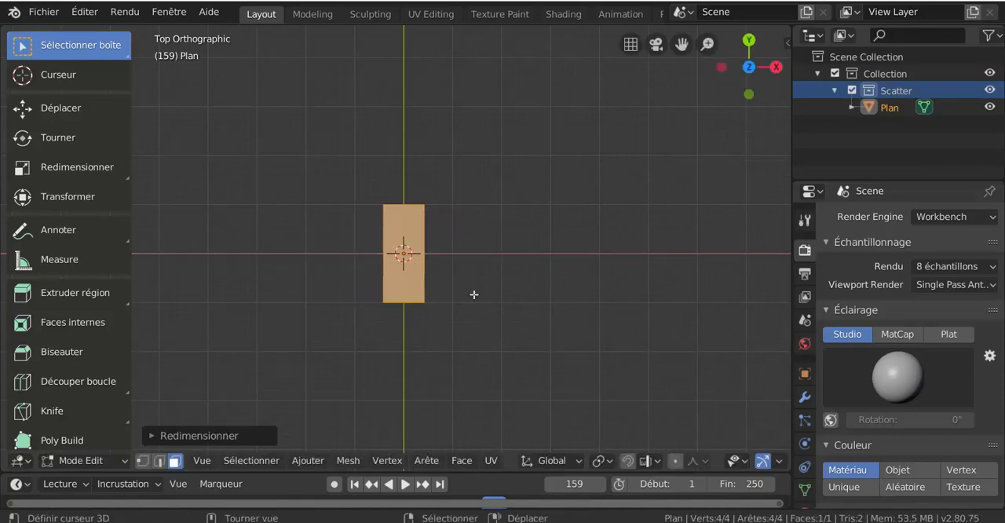
scroll(464, 328, "up", 1)
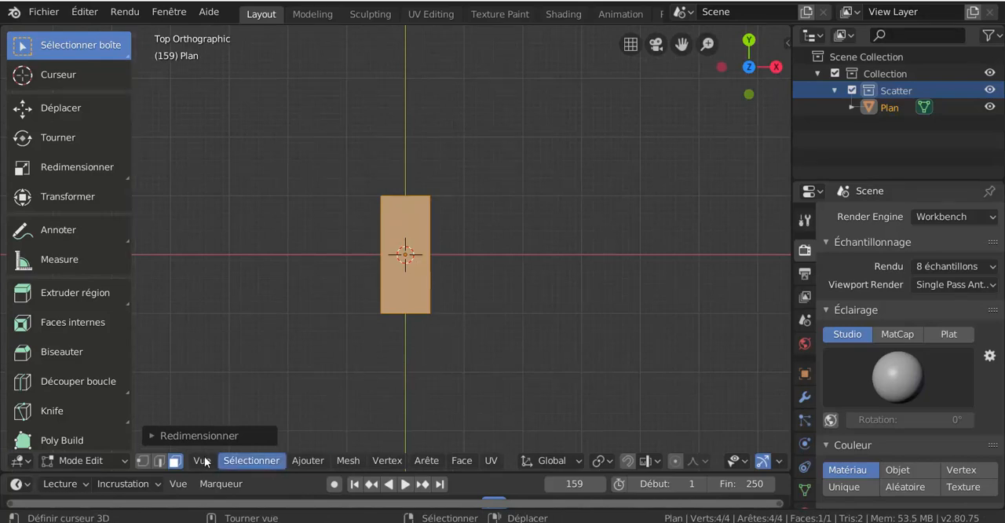
- Extrude the plane's two long side edges outward, scaling them by about 1.43
right_click(436, 261)
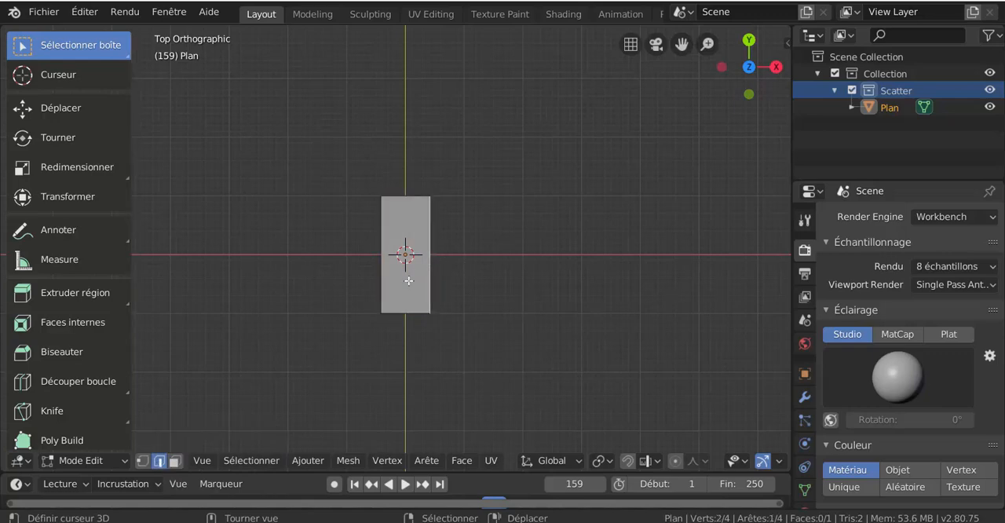
right_click(361, 279, "shift")
key("e")
key("s")
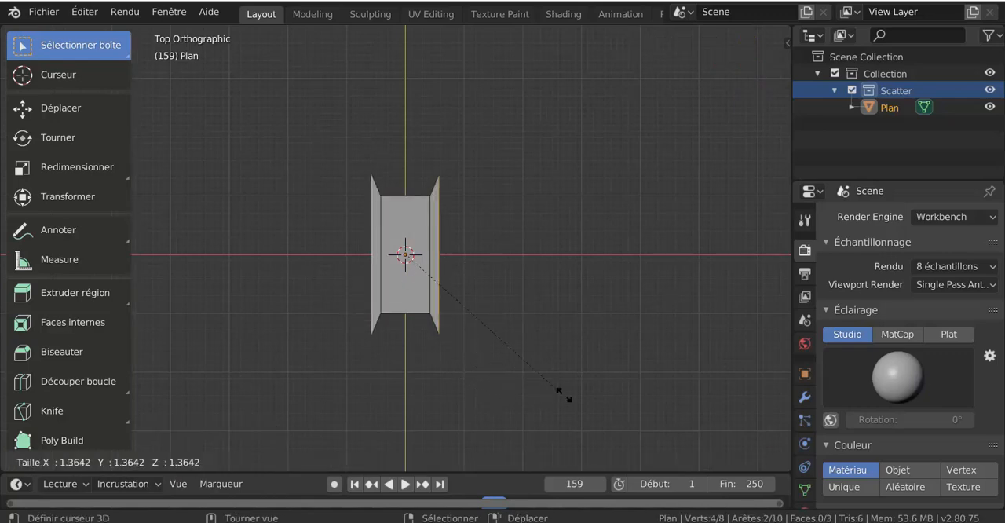
left_click(574, 397)
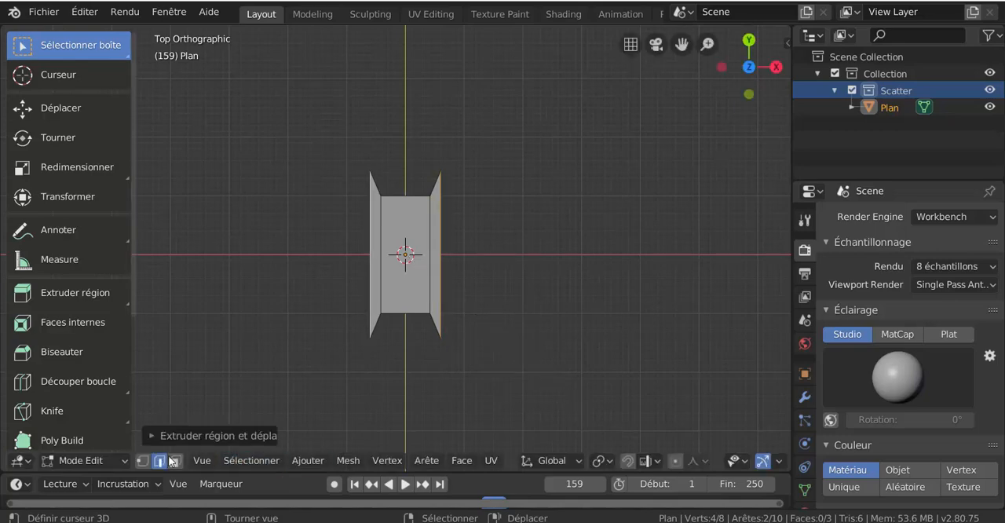
- Set the Y scale of the edge extrusion to 1 to keep the side strips rectangular
left_click(183, 436)
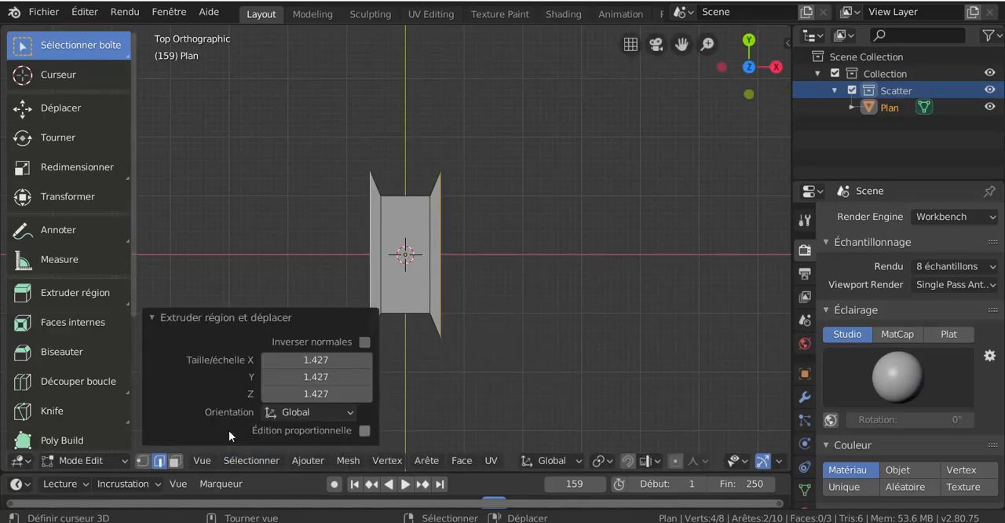
left_click(316, 377)
type("1")
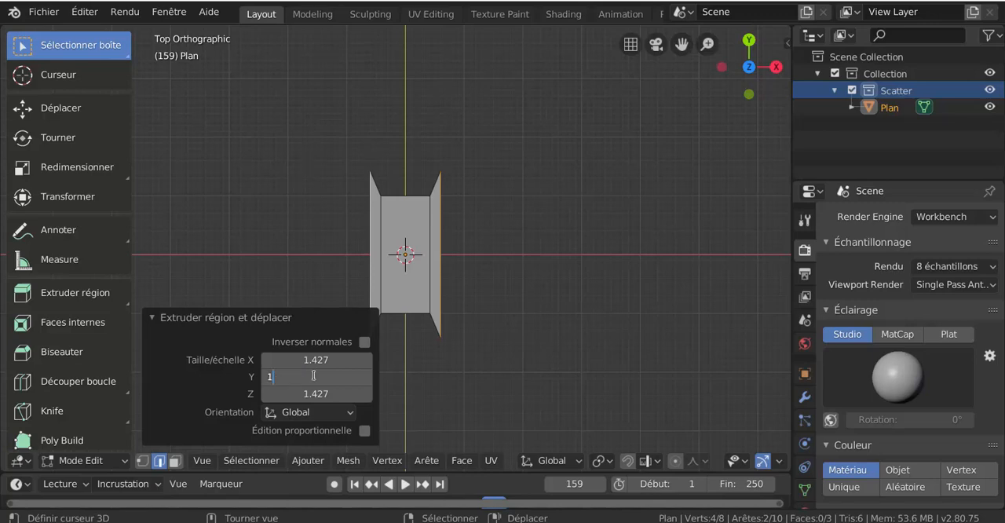
key("Return")
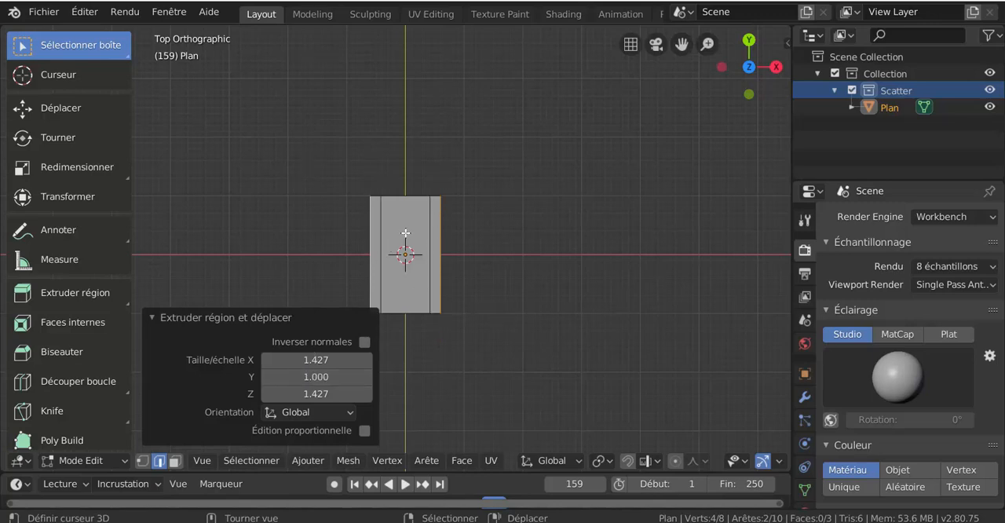
- Add two lengthwise loop cuts to the plane's middle face around its centre, with slide factors of about 0.09 and 0.81
scroll(408, 228, "up", 2)
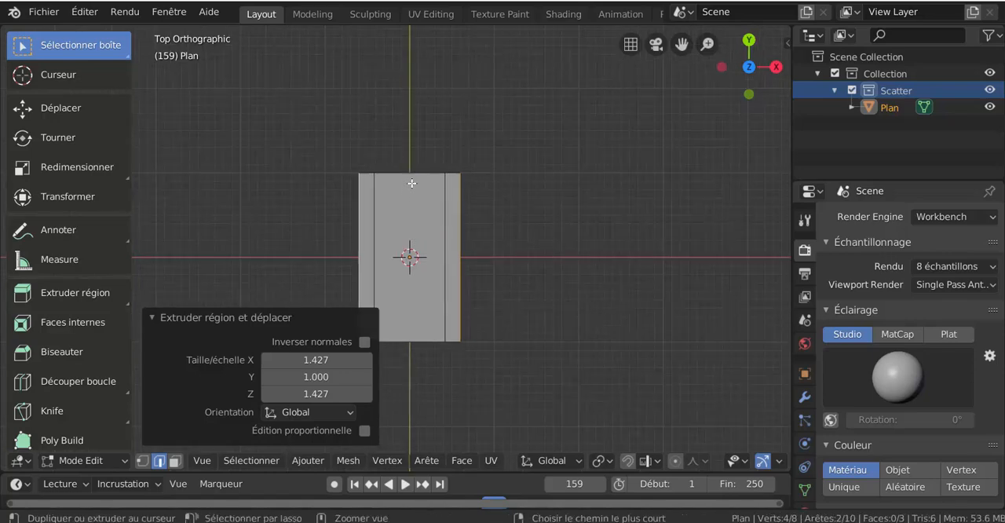
key("ctrl+r")
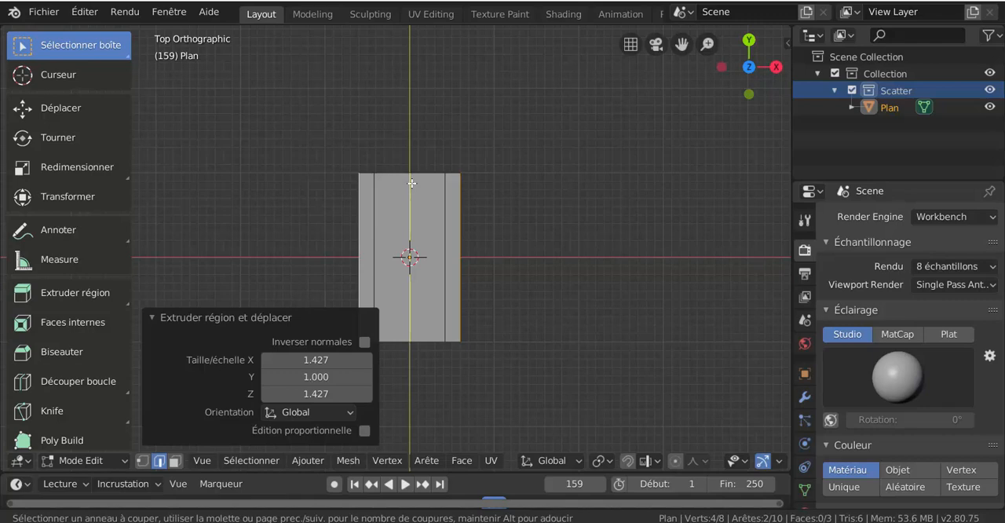
left_click(411, 183)
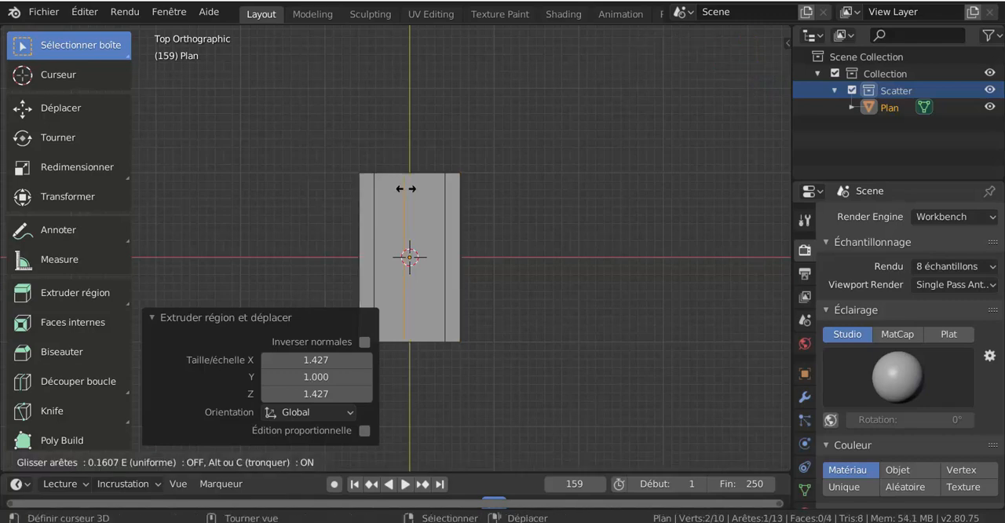
left_click(405, 189)
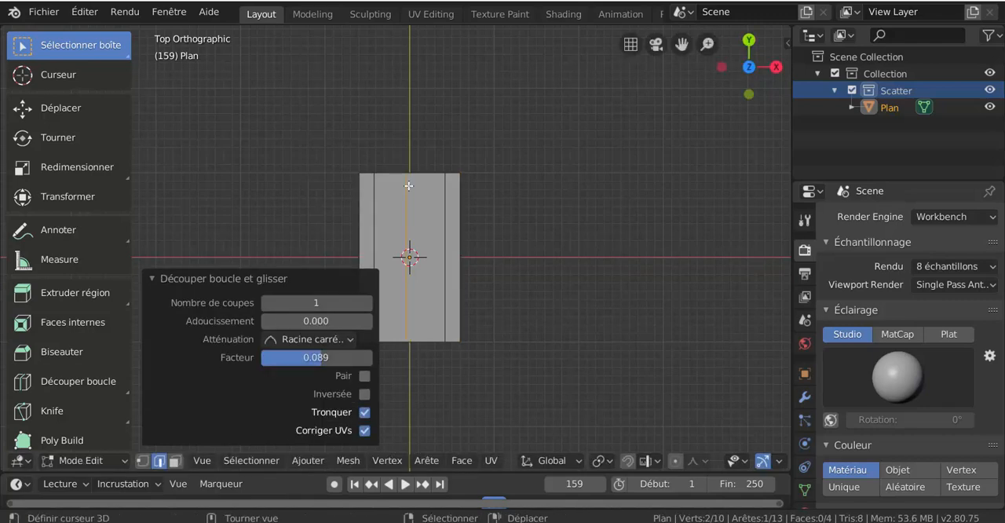
scroll(444, 150, "up", 3)
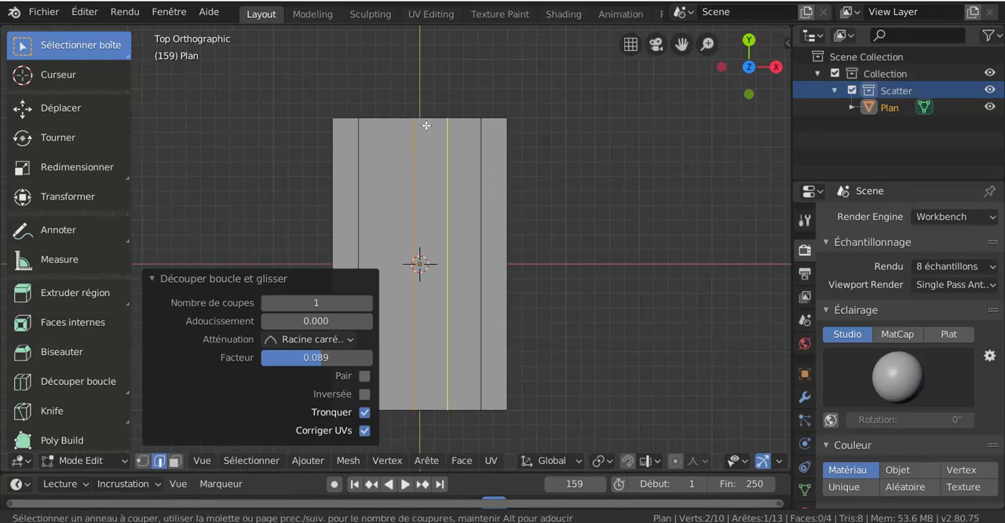
left_click(425, 127)
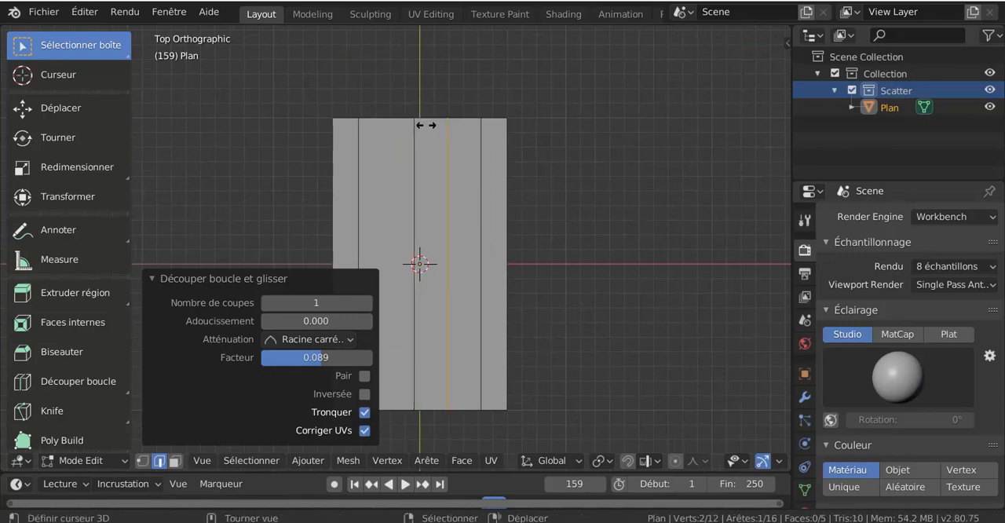
left_click(399, 160)
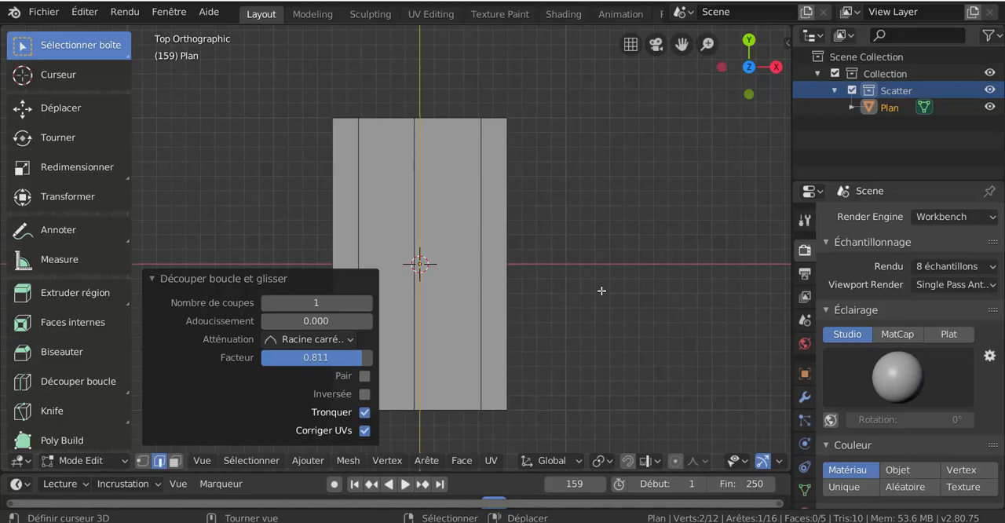
- Select the narrow central strip face in face selection mode and create a new material for the plane
scroll(602, 291, "down", 1)
scroll(581, 290, "up", 1)
left_click(419, 218)
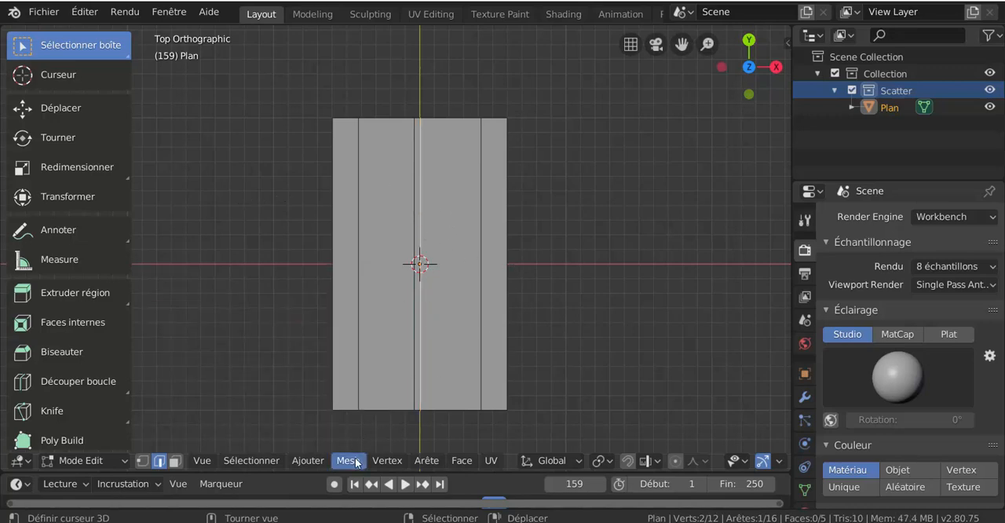
left_click(174, 461)
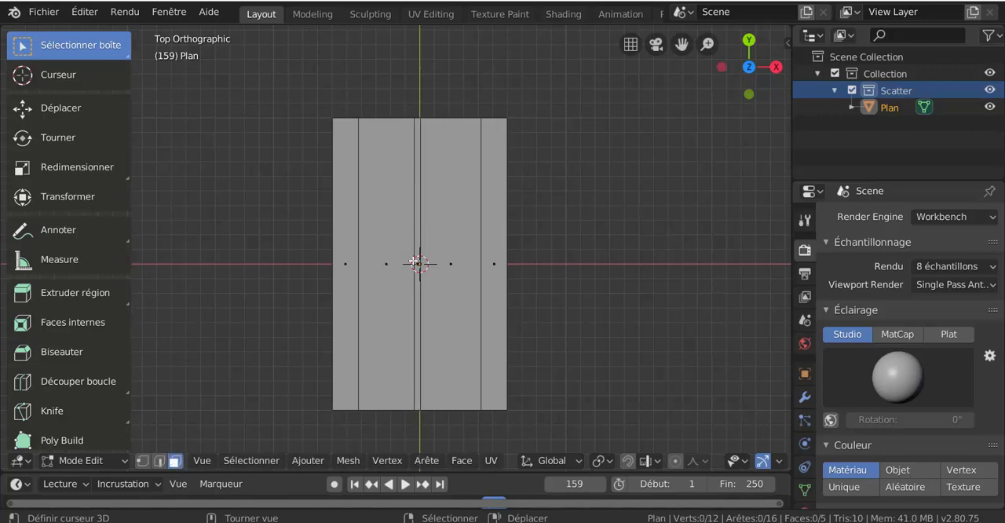
left_click(416, 260)
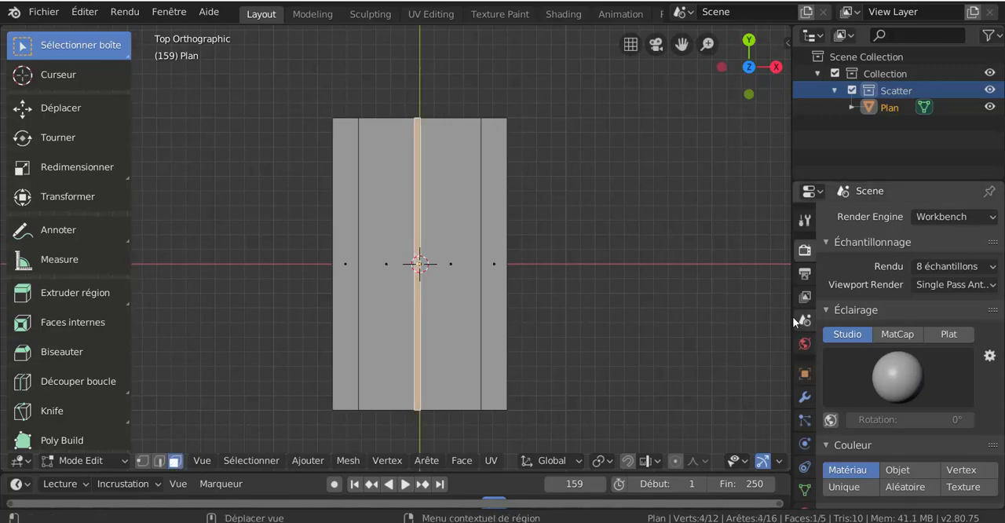
left_click_drag(793, 317, 739, 318)
scroll(760, 410, "down", 5)
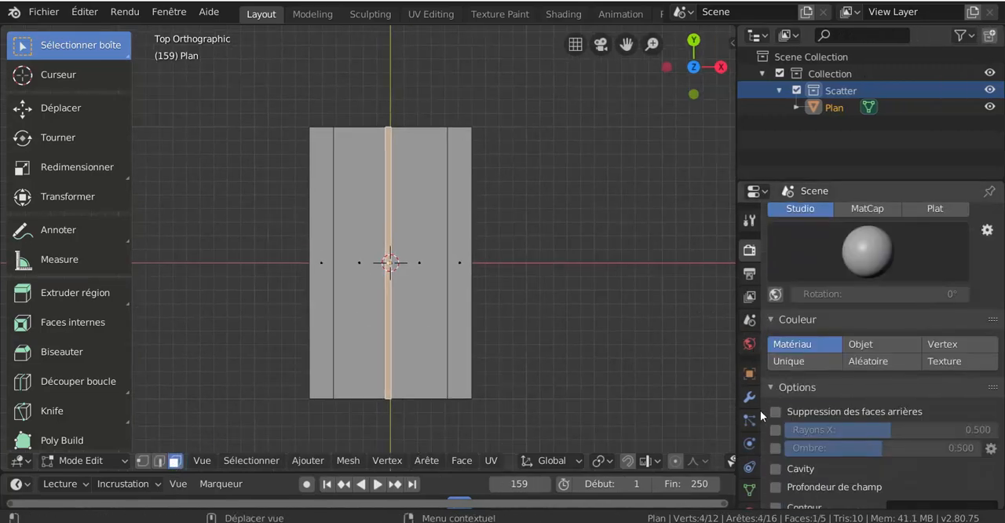
scroll(758, 413, "down", 2)
left_click(749, 485)
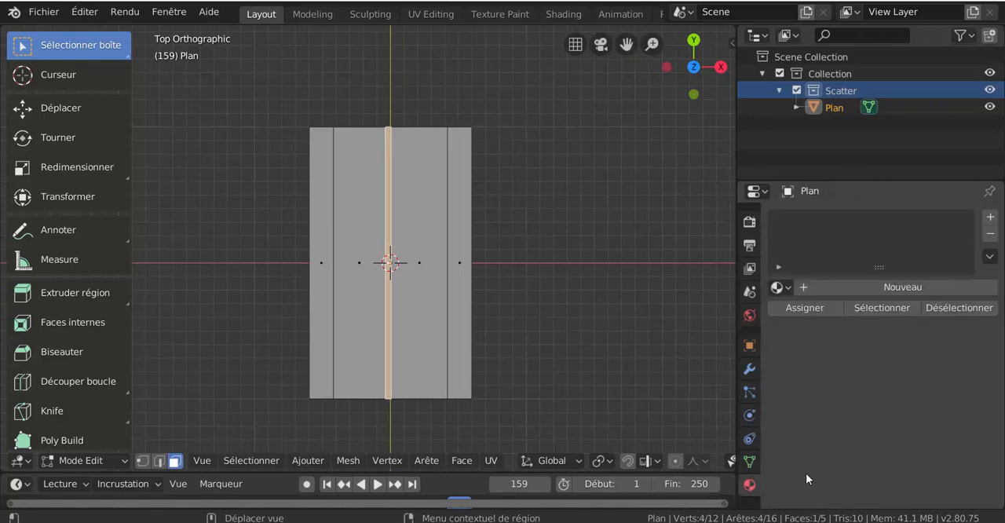
left_click(907, 286)
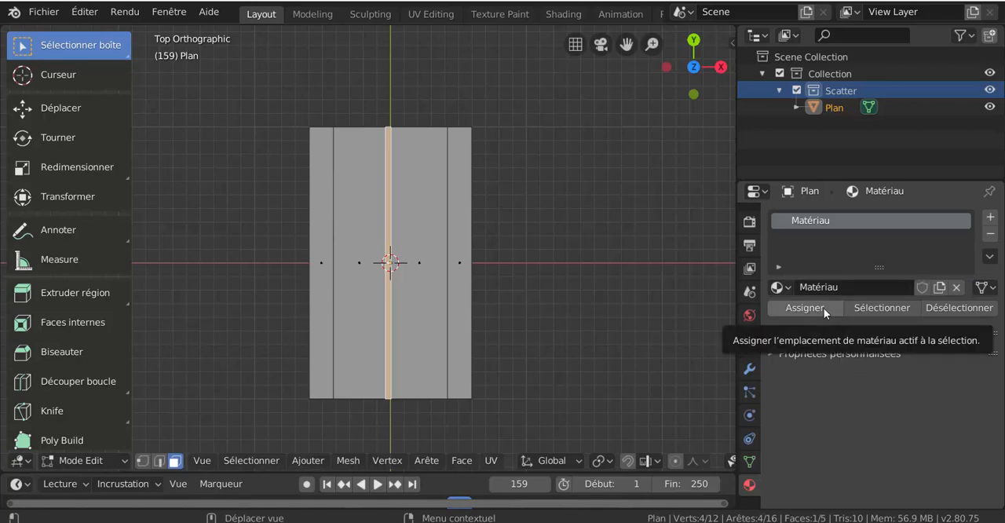
left_click(796, 355)
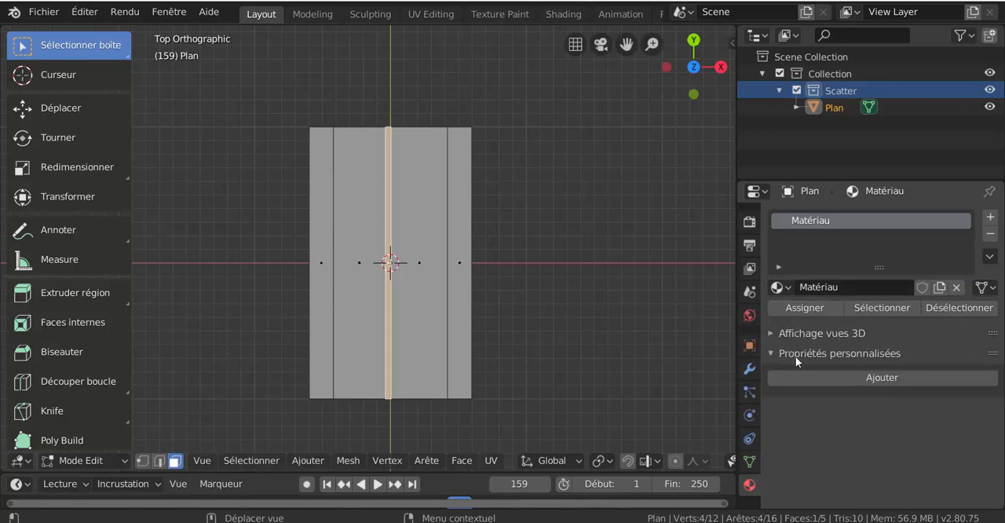
- Switch the scene's render engine to Eevee
left_click(753, 223)
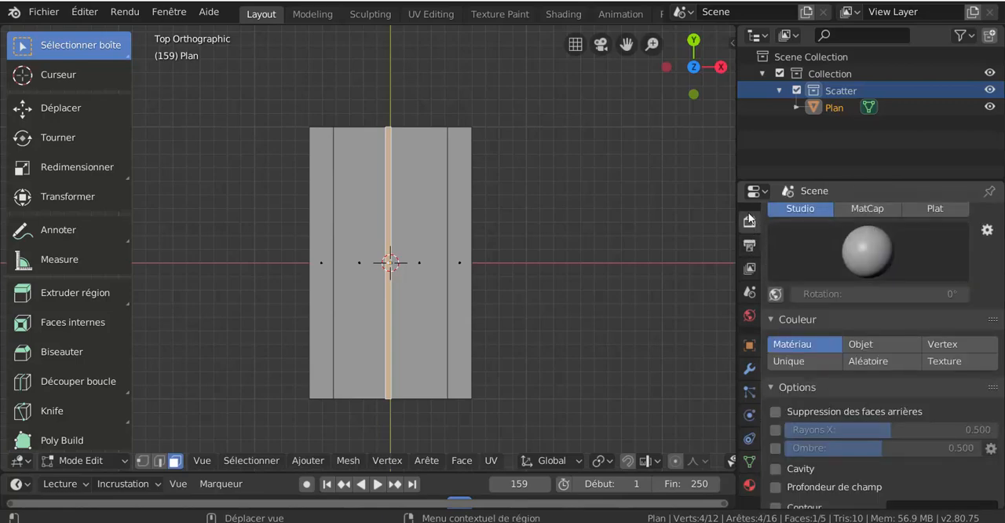
left_click(750, 245)
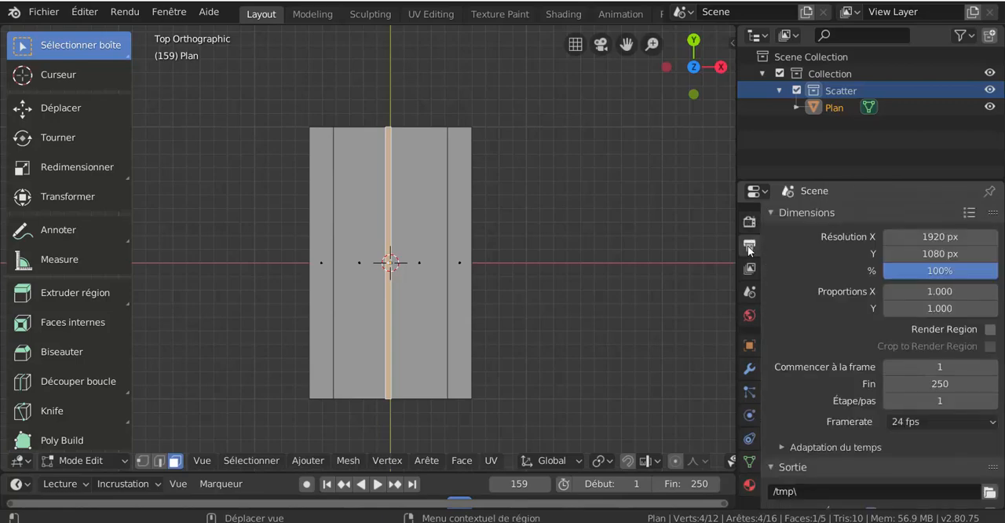
left_click(750, 226)
scroll(811, 221, "up", 5)
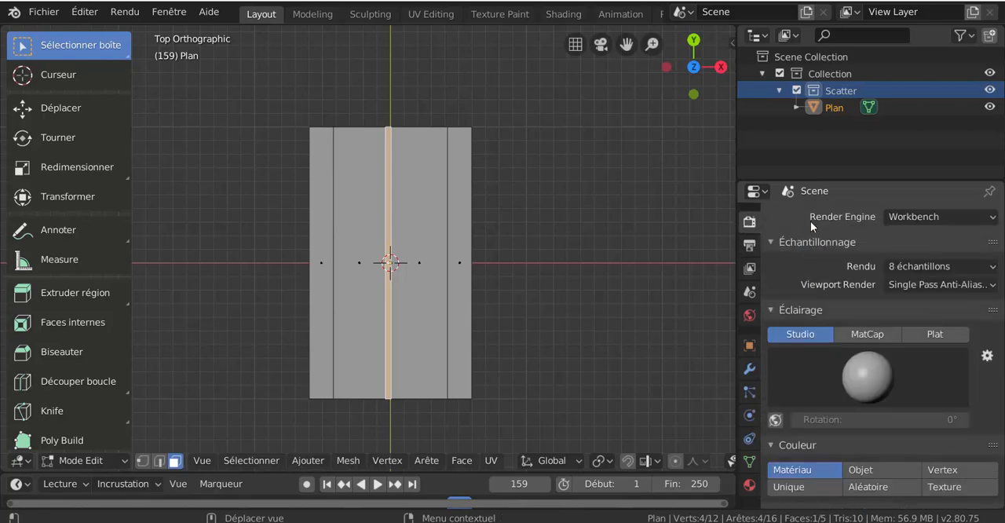
left_click(916, 212)
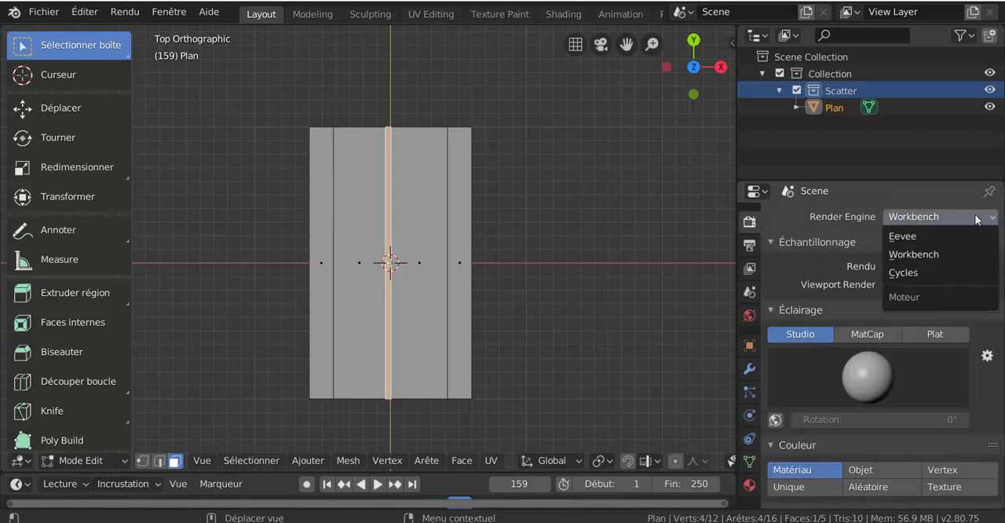
left_click(913, 236)
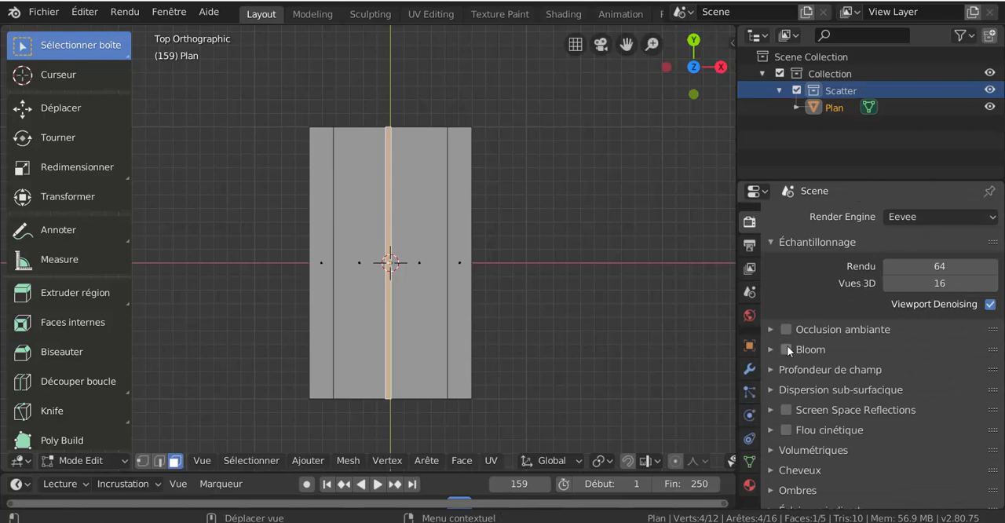
- Change the new material's surface shader to BSDF diffus and set its colour to yellow
left_click(749, 484)
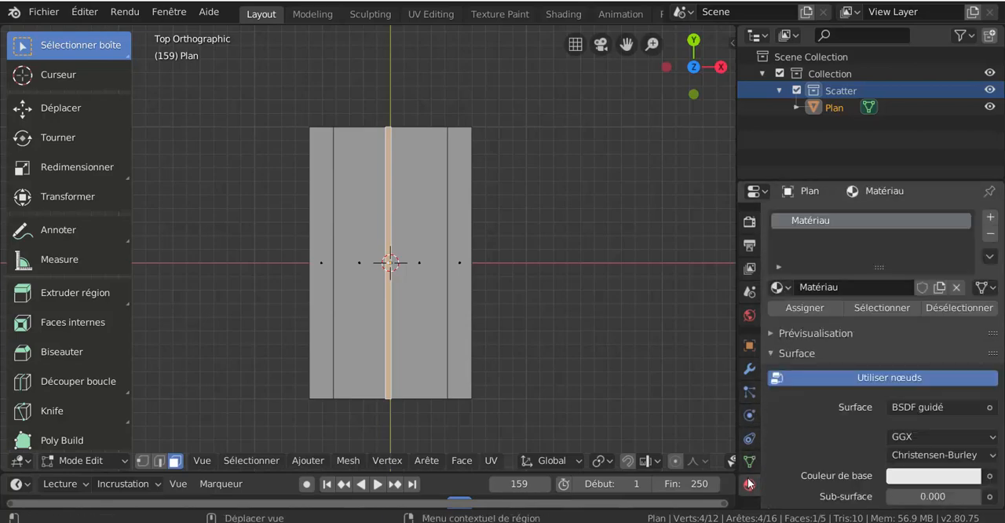
scroll(833, 422, "down", 6)
scroll(834, 416, "up", 3)
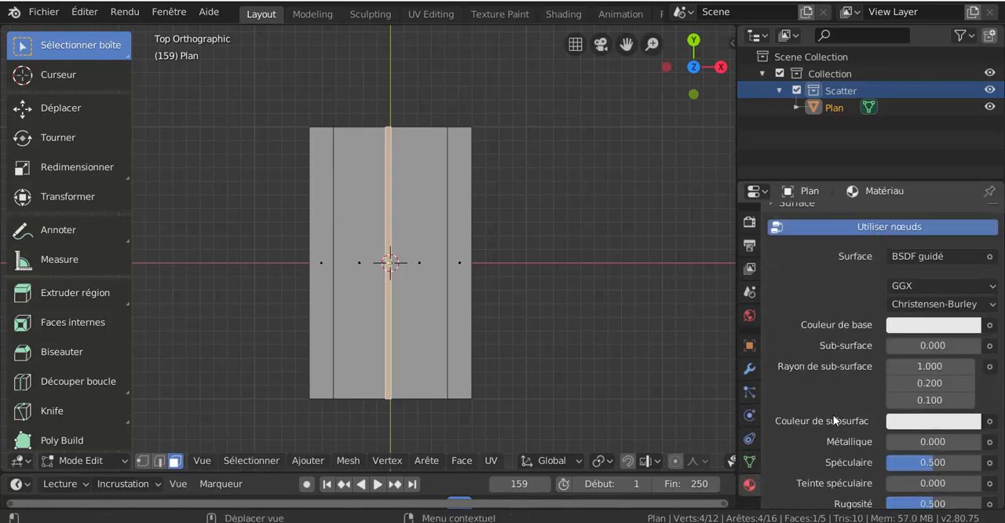
scroll(890, 473, "down", 3)
scroll(890, 466, "up", 3)
left_click(942, 256)
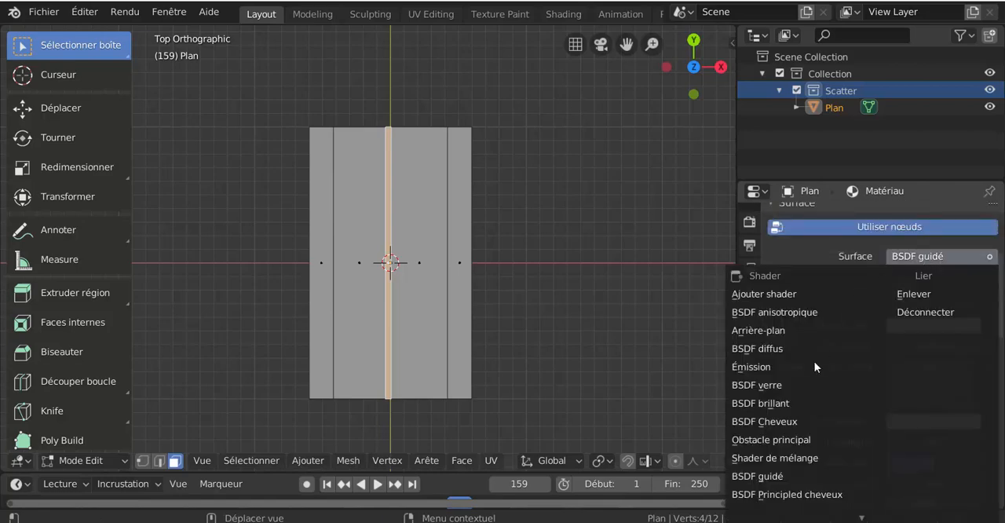
left_click(789, 348)
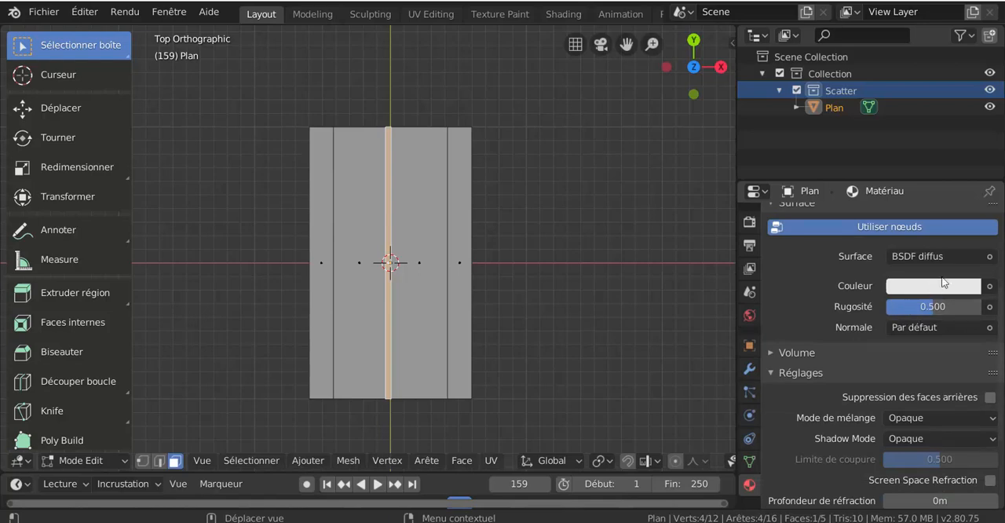
left_click(937, 286)
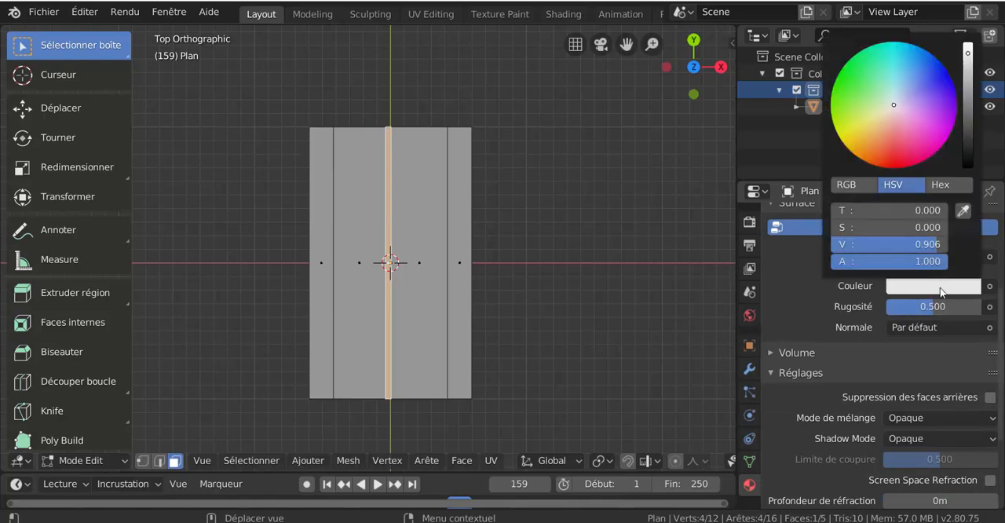
left_click(856, 130)
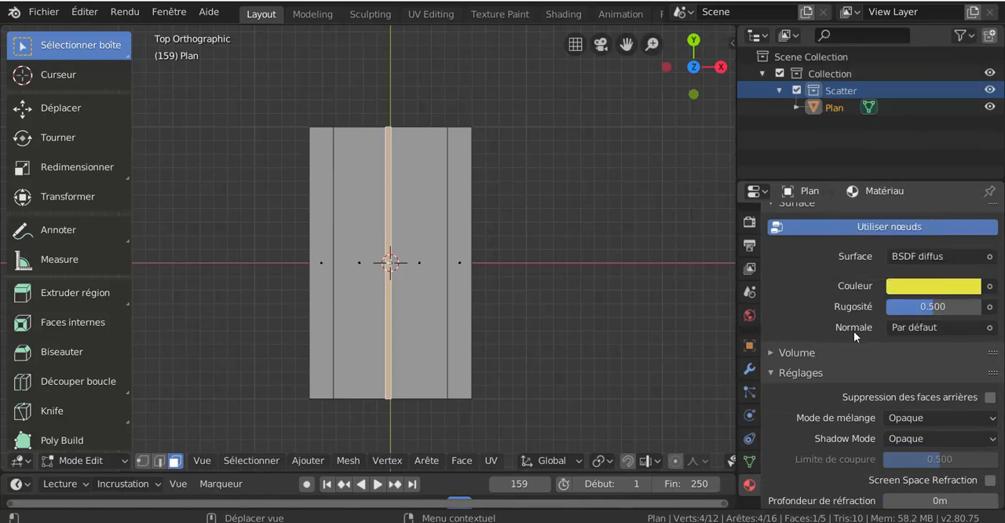
- Assign the yellow material to the selected central strip face
scroll(853, 334, "up", 5)
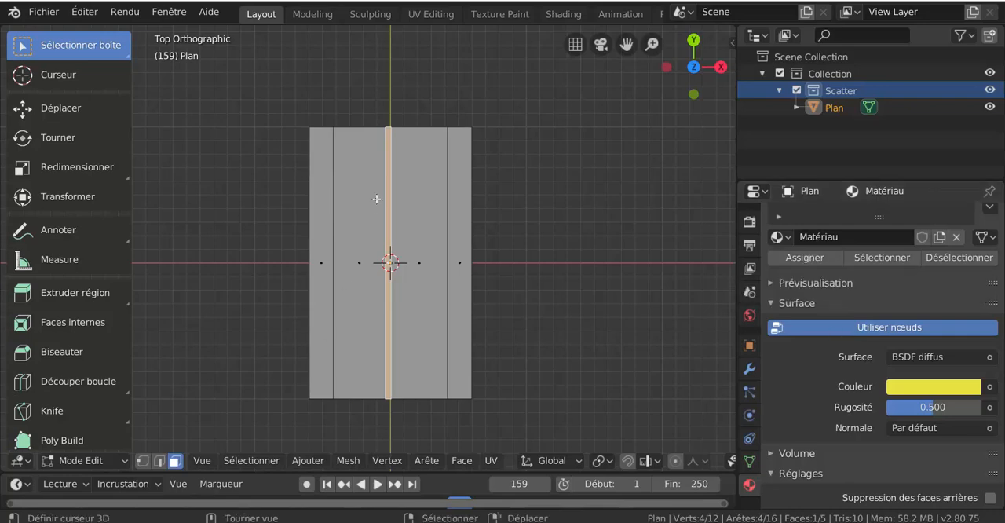
scroll(388, 223, "up", 2)
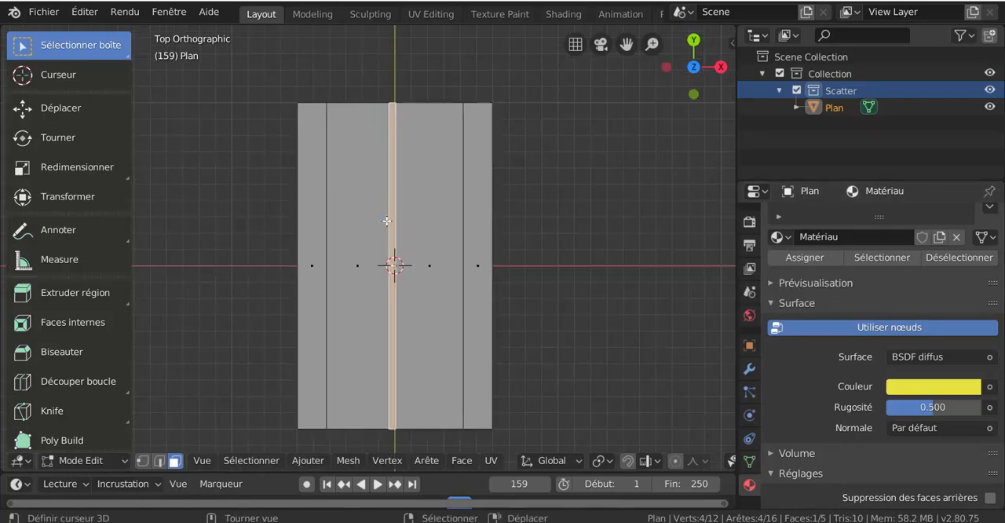
scroll(821, 308, "down", 1)
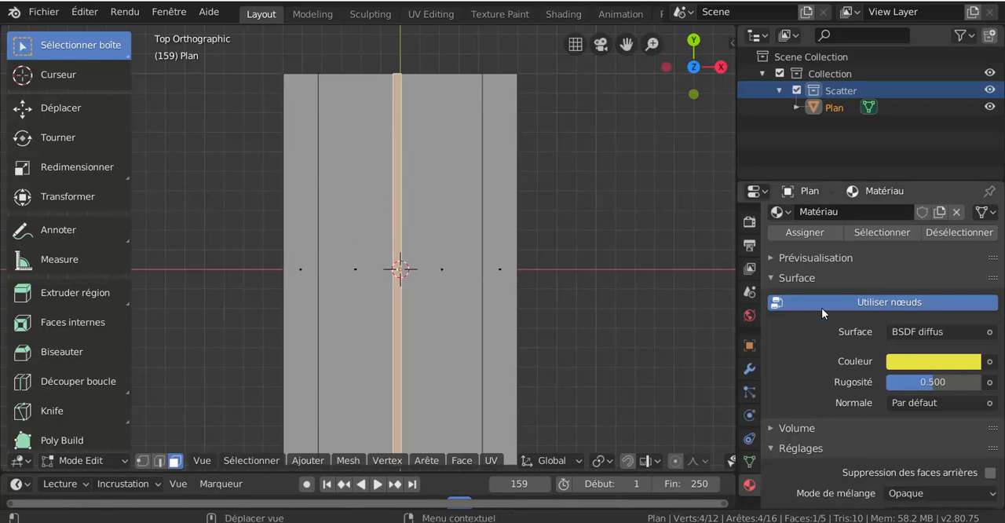
left_click(810, 233)
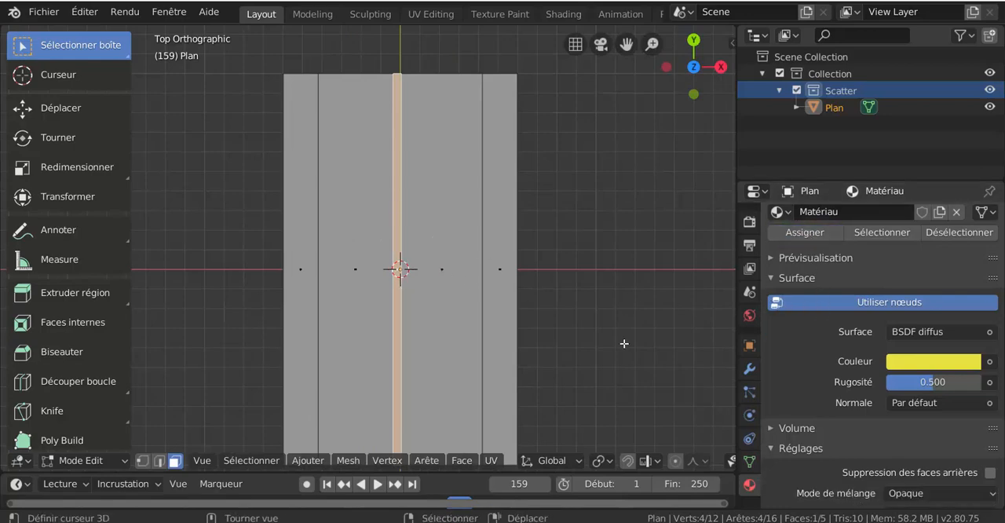
- Switch the viewport to rendered shading and select the two wide faces on either side of the central strip
scroll(635, 462, "down", 2)
middle_click_drag(633, 458, 631, 458)
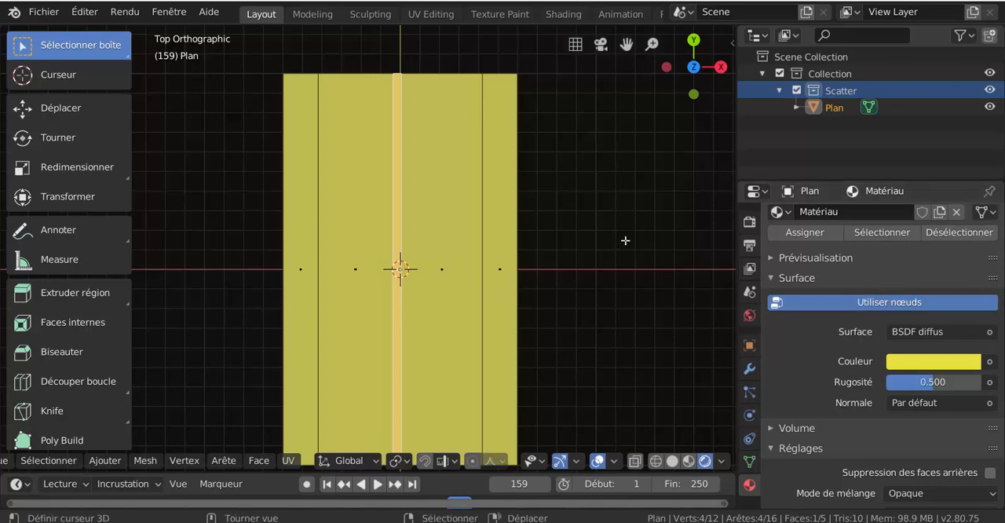
left_click(452, 267)
left_click(365, 288, "shift")
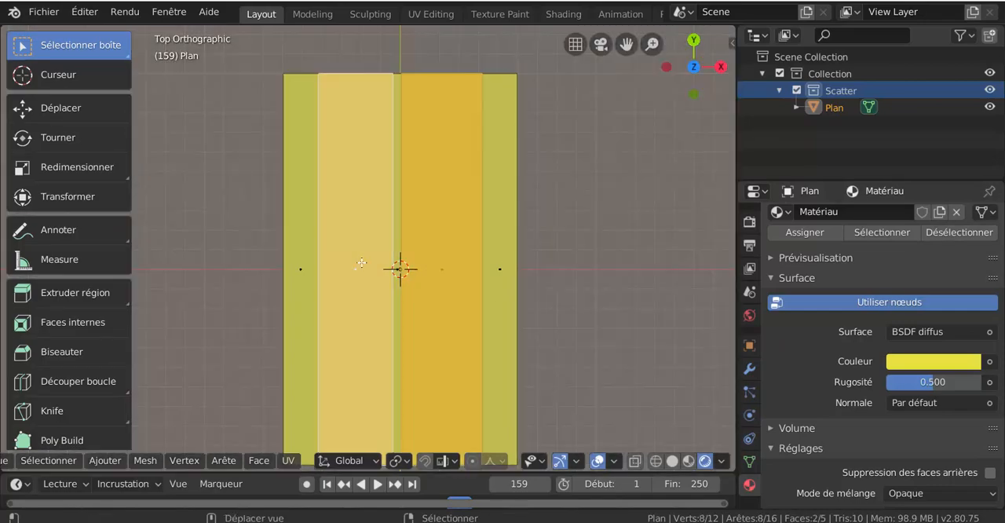
scroll(387, 286, "down", 2)
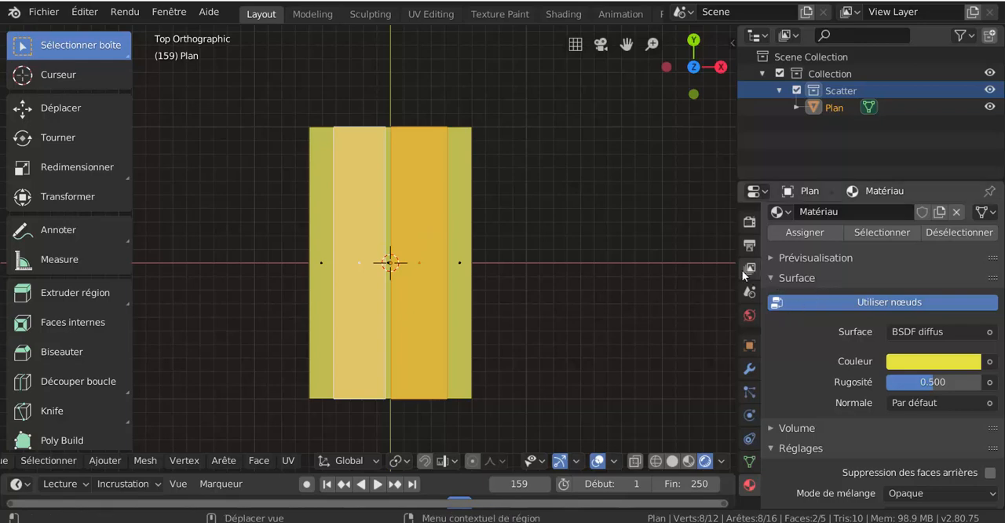
- Widen the properties area and add a second material slot with a new material to the plane
left_click_drag(738, 268, 662, 265)
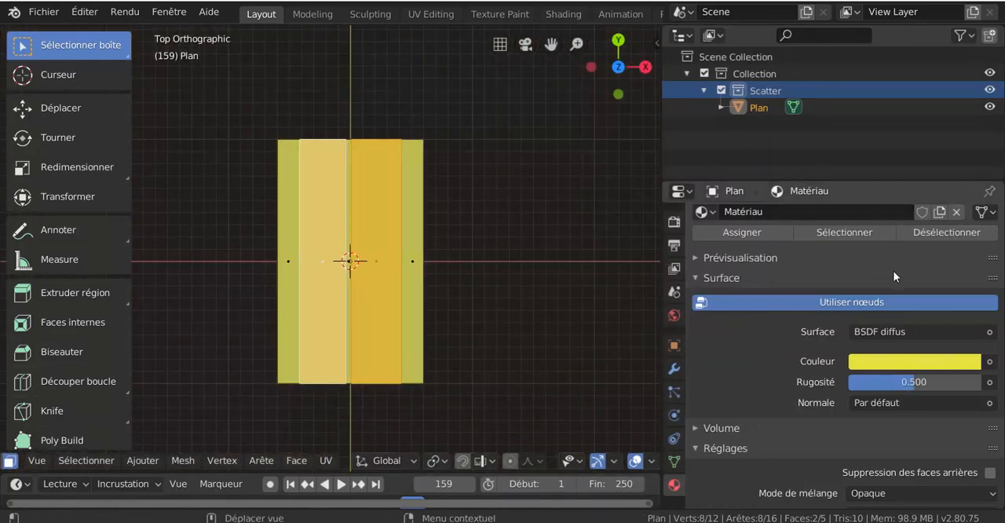
scroll(950, 225, "up", 3)
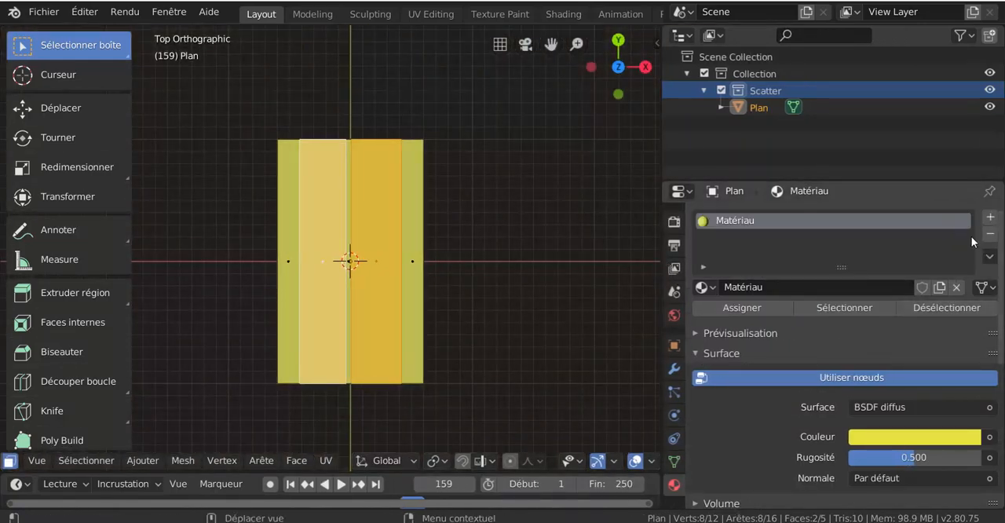
left_click(991, 218)
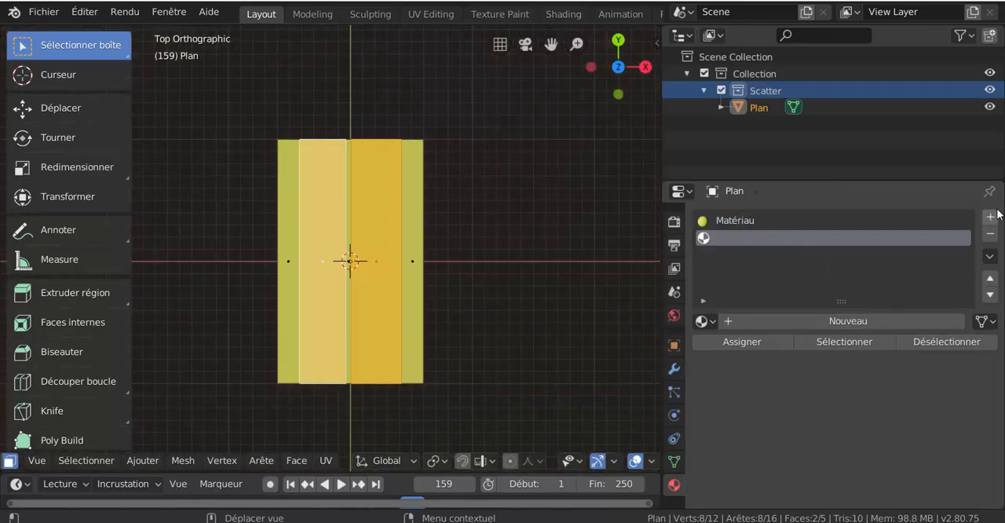
left_click(857, 321)
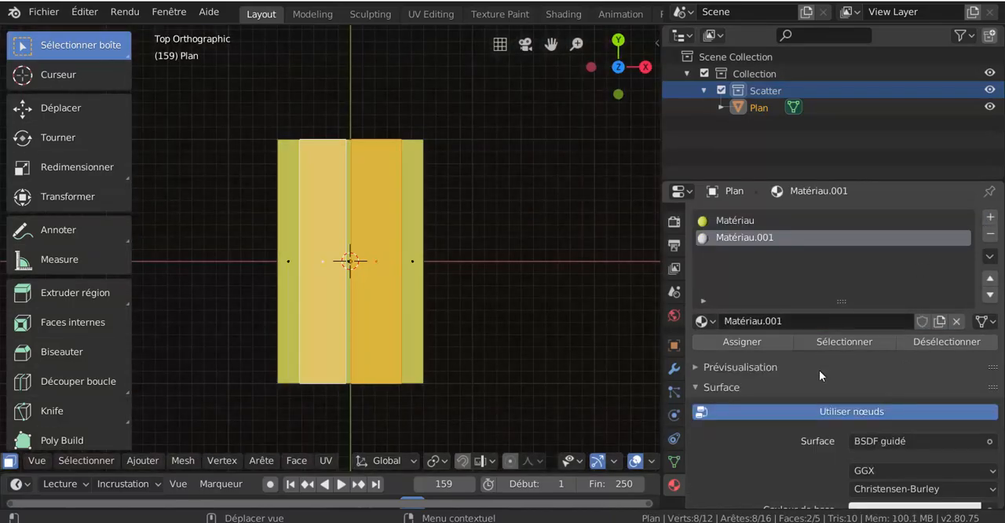
- Plug an image texture (Texture image) into the base colour of the second material
scroll(827, 357, "down", 5)
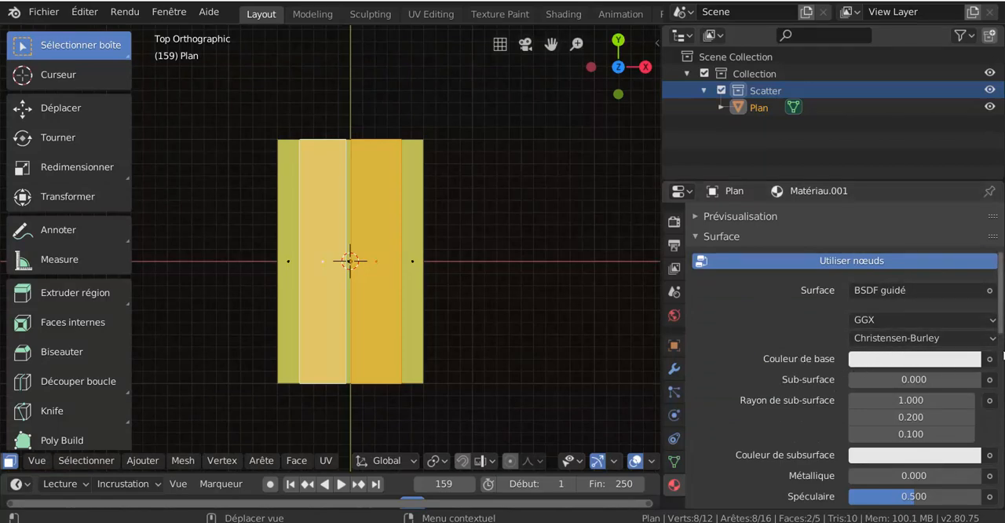
left_click(990, 360)
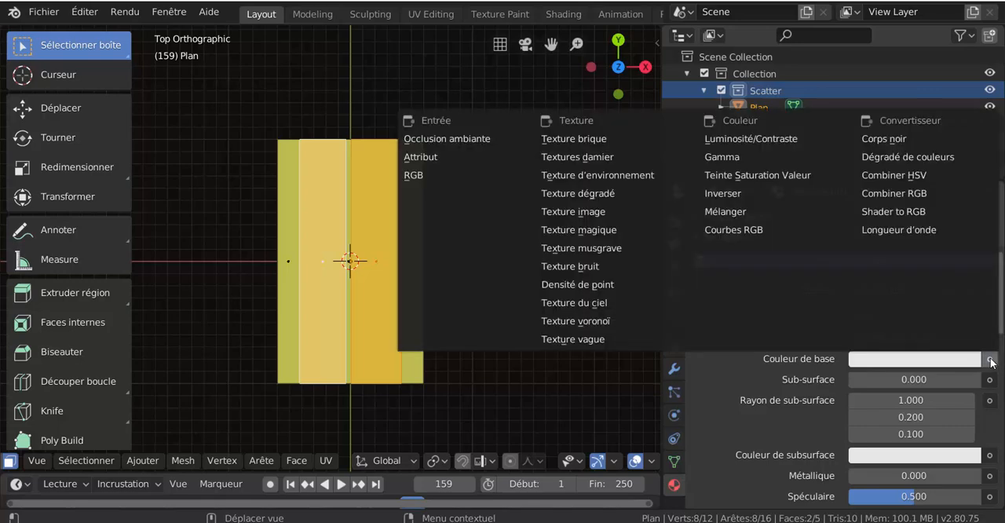
left_click(587, 213)
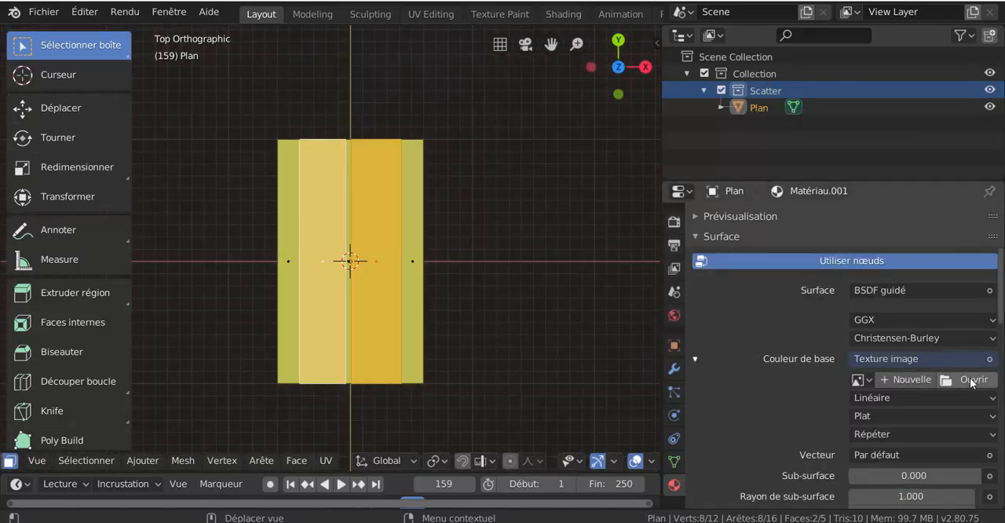
- Load TexturesCom_AsphaltCloseups0106_1_seamless_S.jpg from the Desktop folder as the texture's image, browsing with thumbnails
left_click(971, 379)
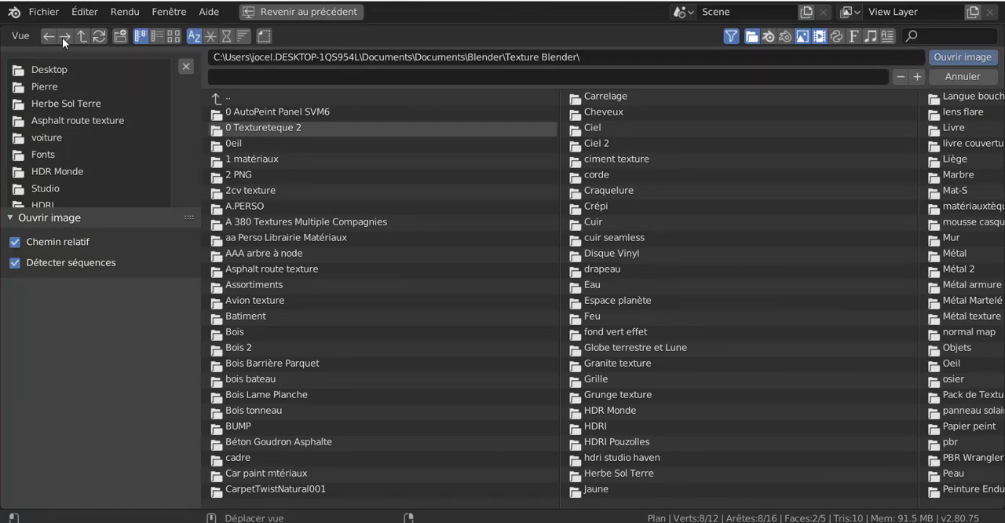
left_click(52, 73)
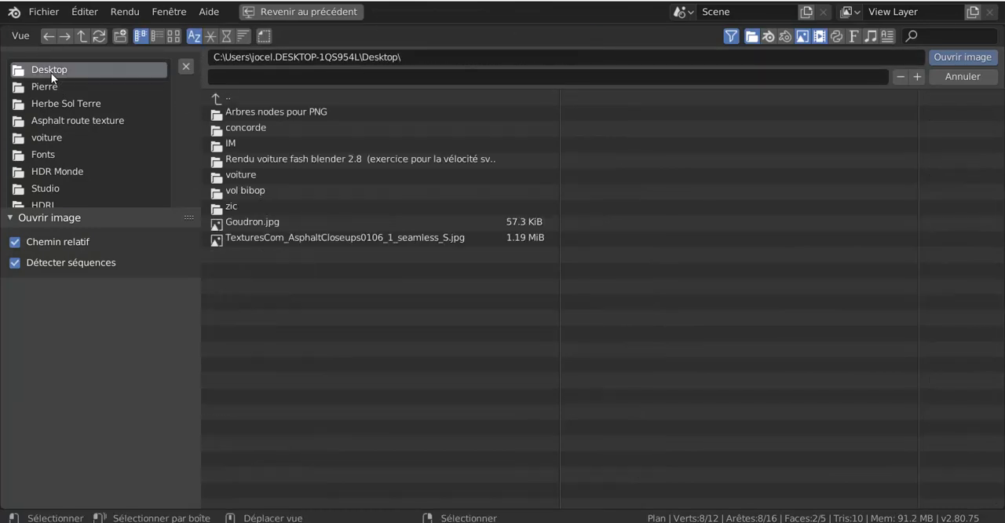
left_click(174, 37)
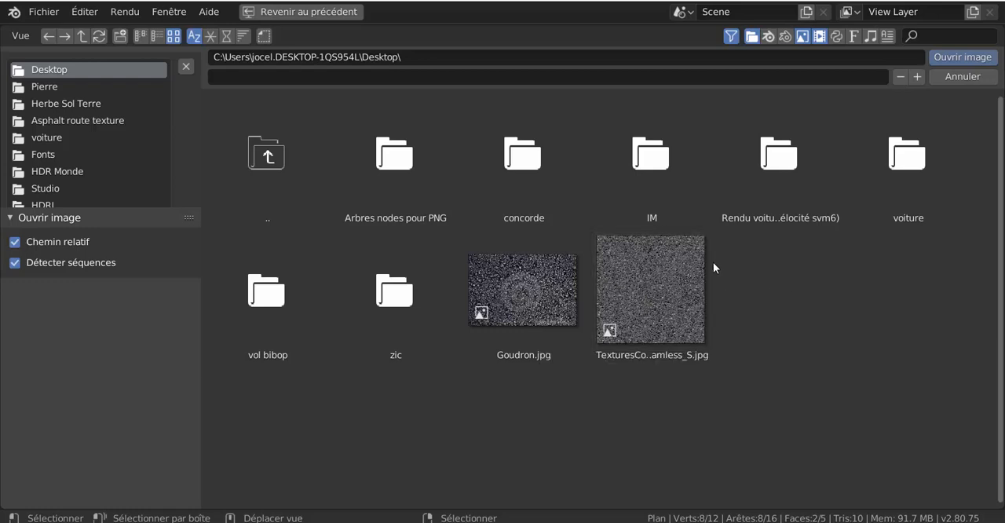
left_click(653, 287)
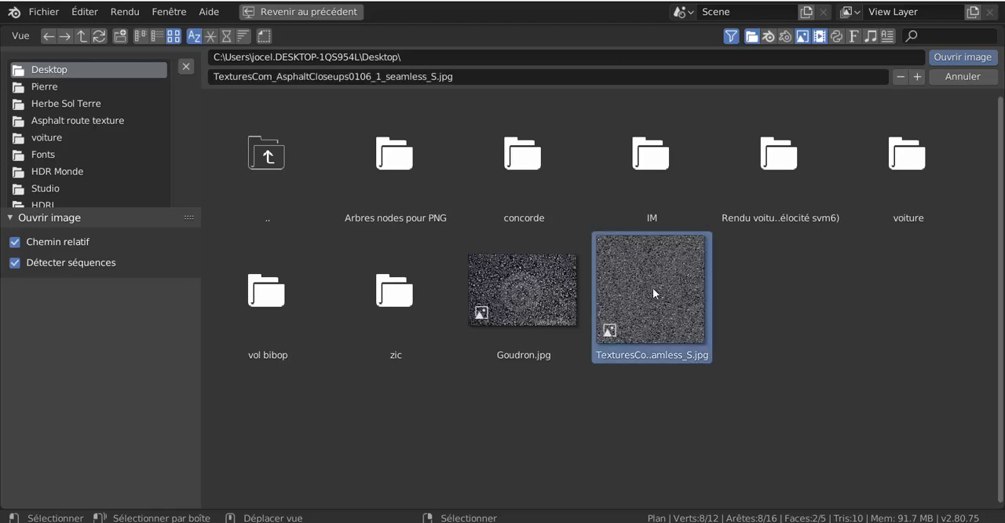
left_click(960, 57)
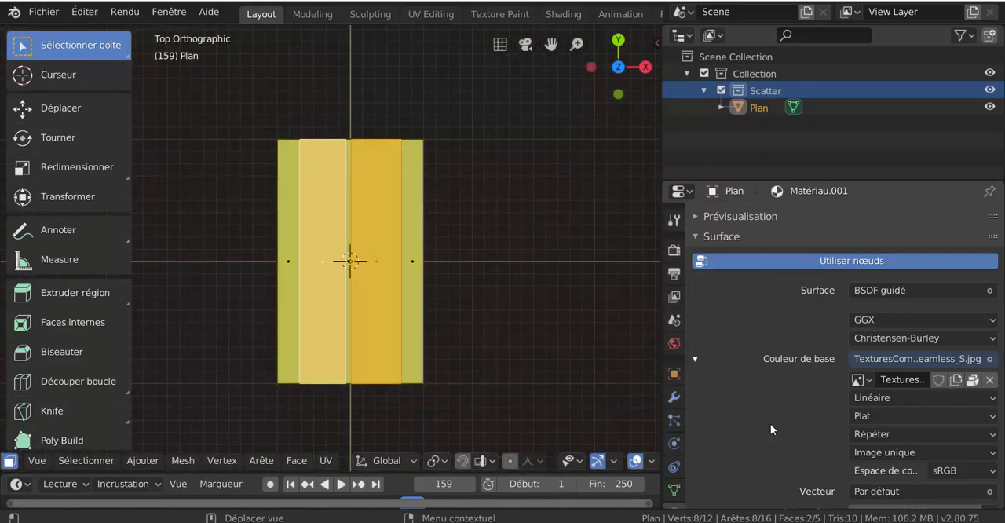
- Assign the asphalt material to the two selected road faces
scroll(771, 425, "down", 1)
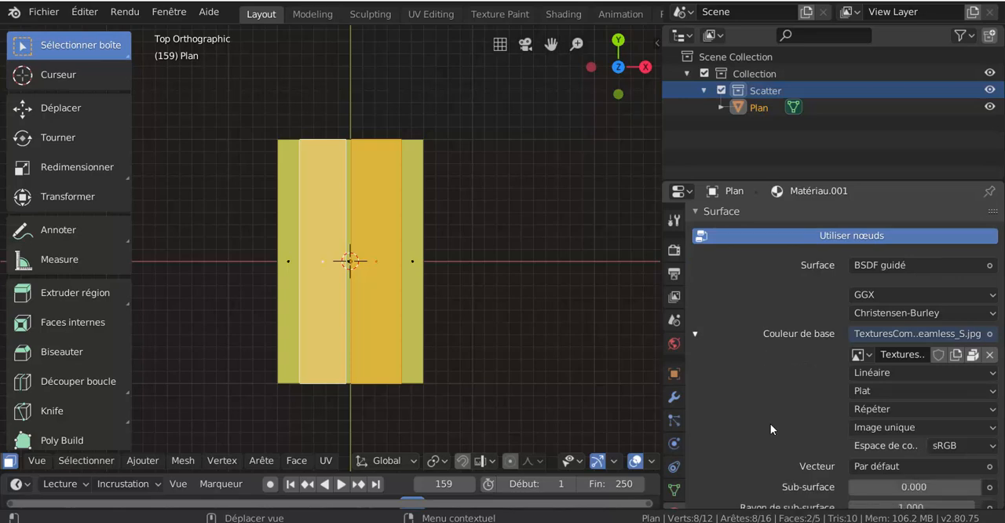
scroll(770, 429, "up", 4)
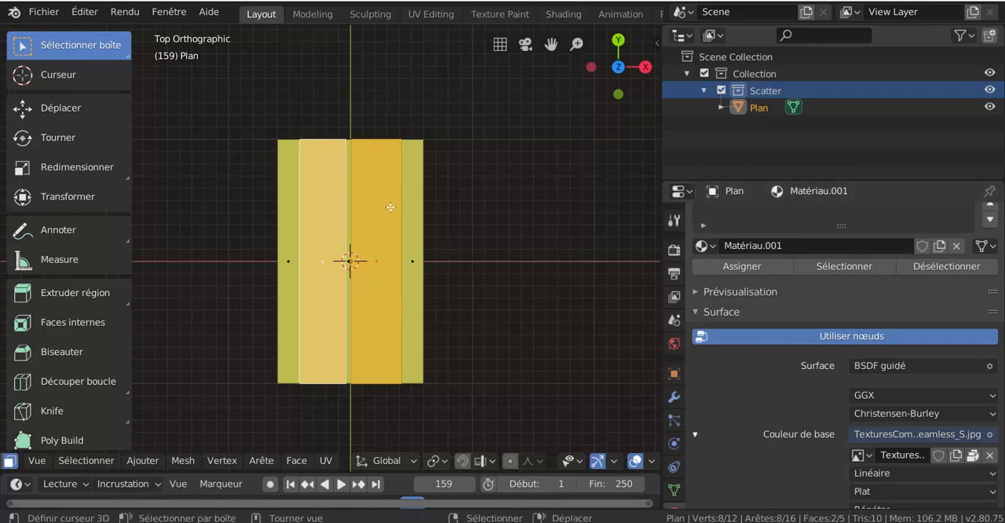
left_click(743, 268)
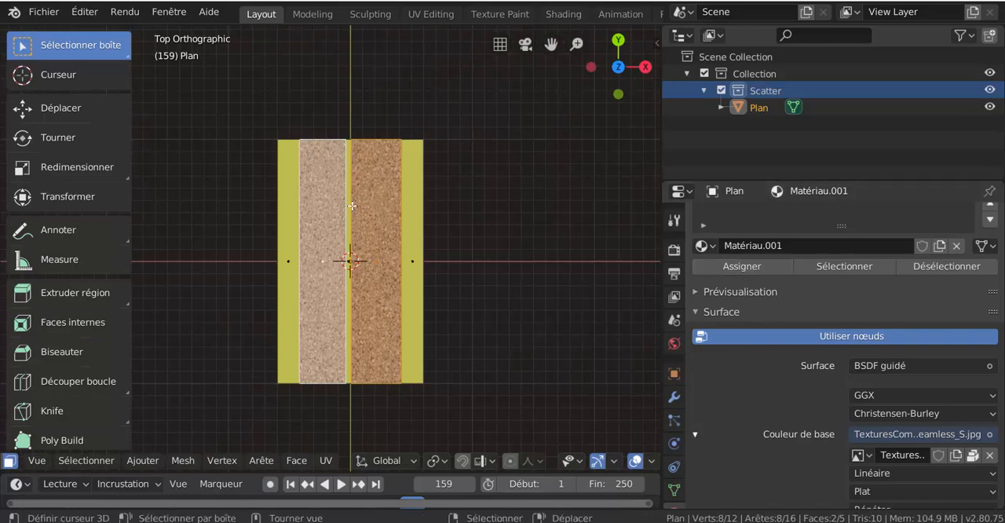
scroll(391, 178, "up", 2)
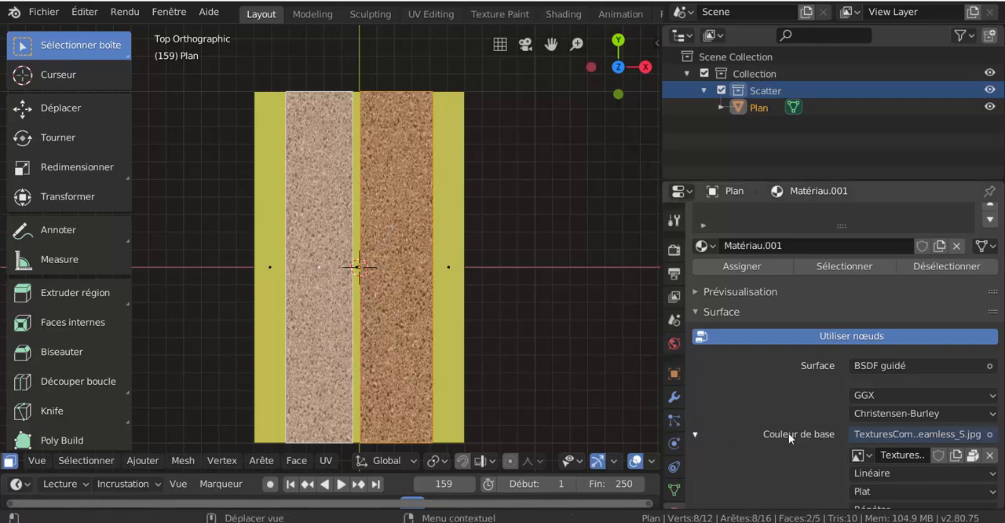
- Set the asphalt texture's vector input to the UV texture coordinates
scroll(738, 403, "down", 3)
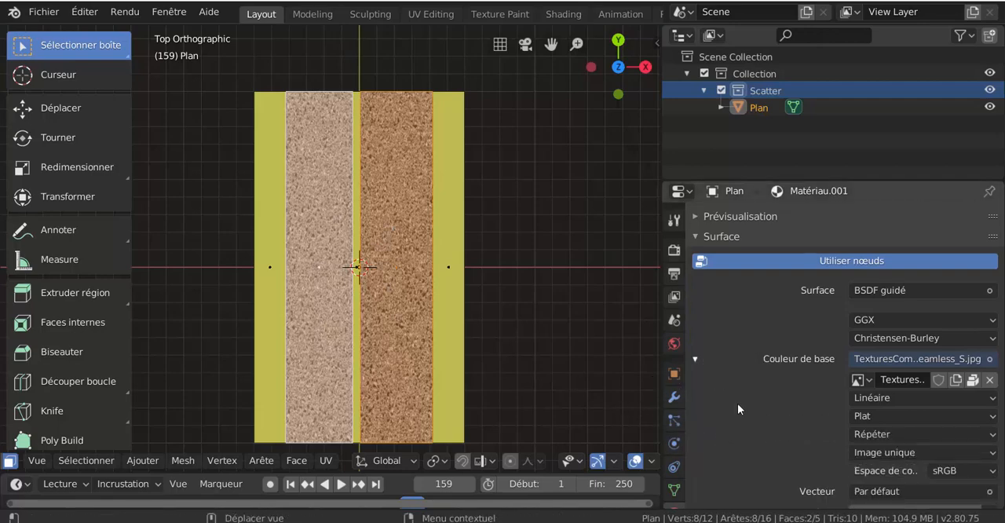
scroll(738, 402, "down", 3)
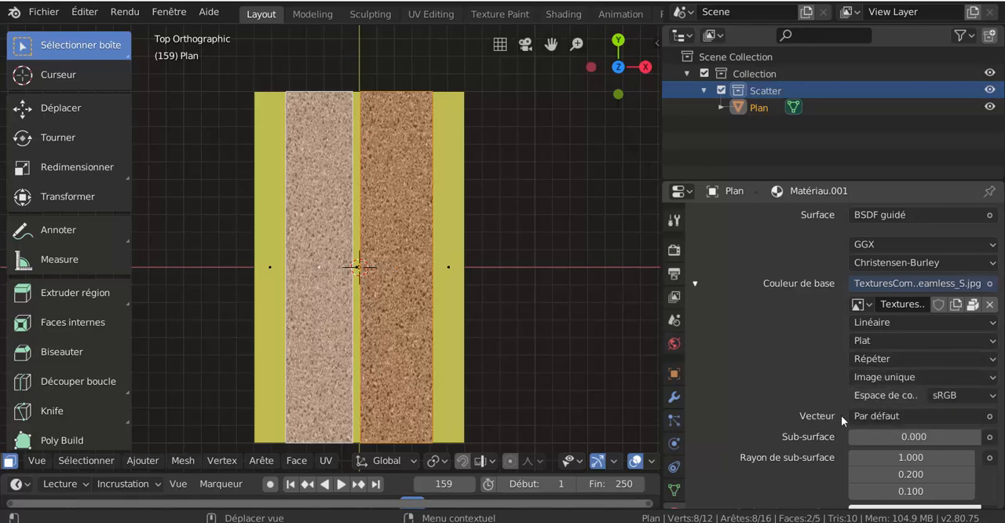
left_click(980, 422)
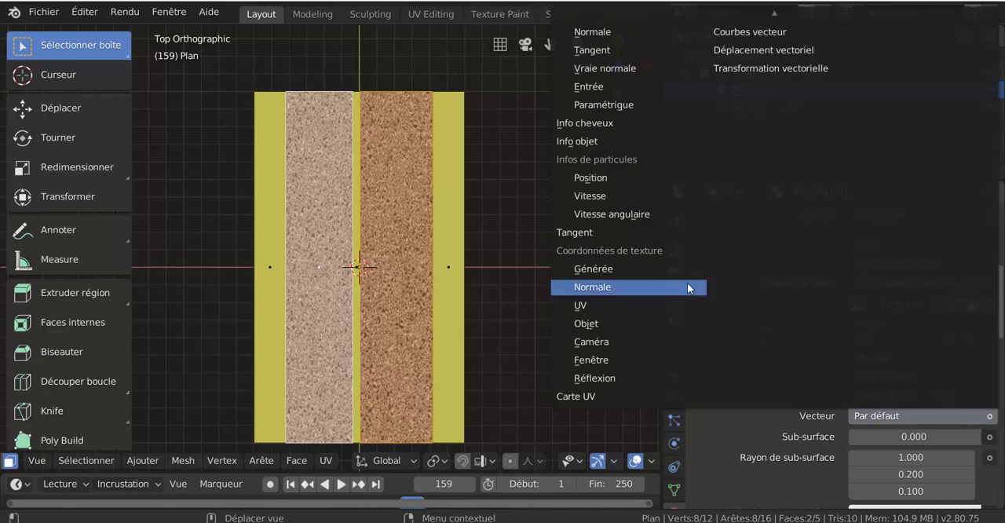
left_click(580, 307)
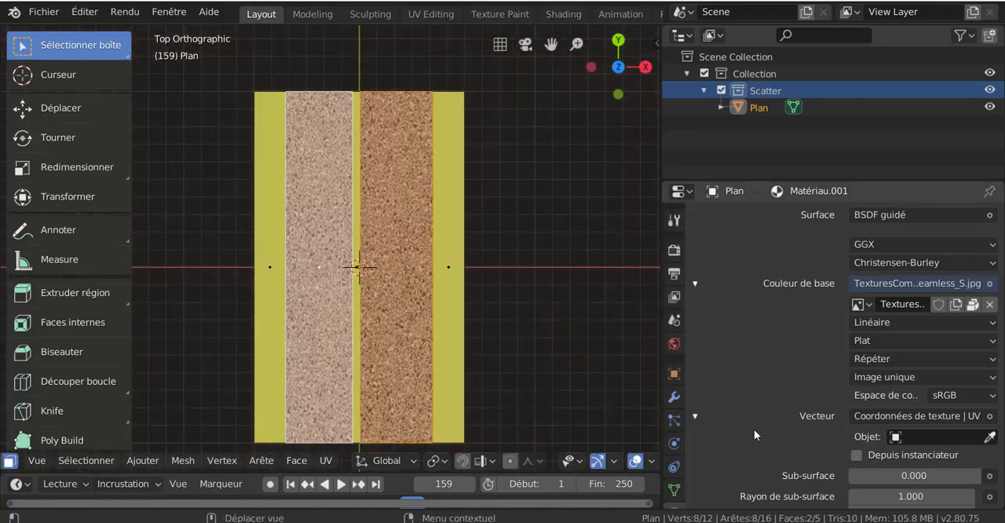
- Connect the world background's strength (Force) to the light path's ray depth (Profondeur de rayon)
left_click(673, 344)
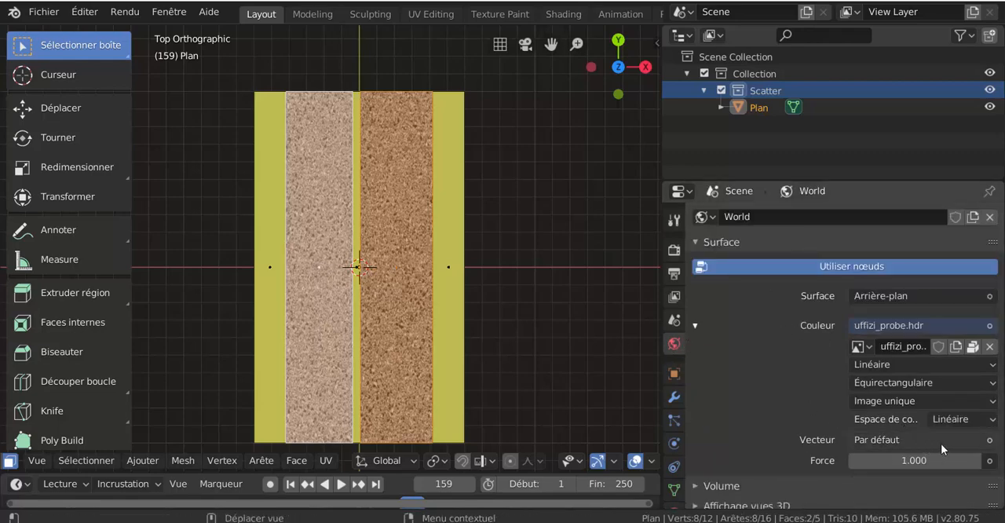
left_click(990, 441)
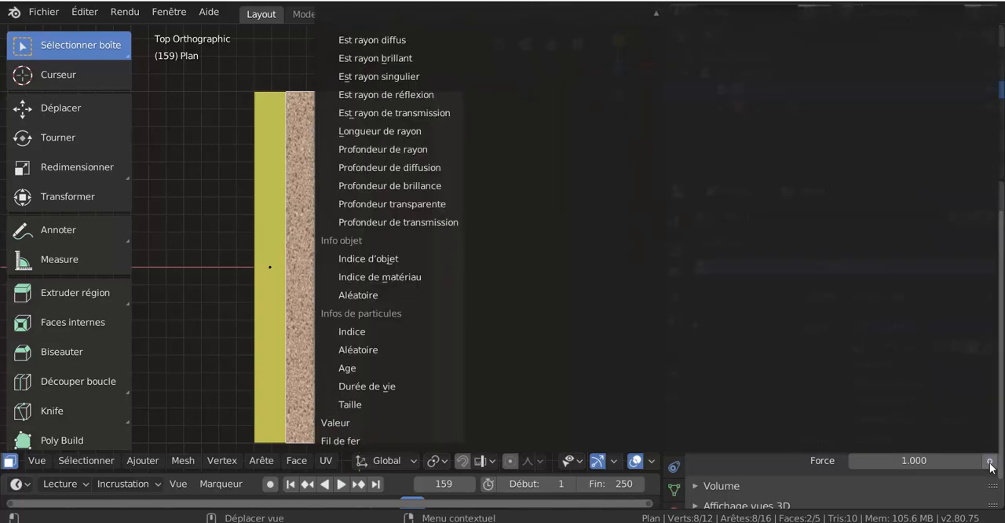
left_click(376, 149)
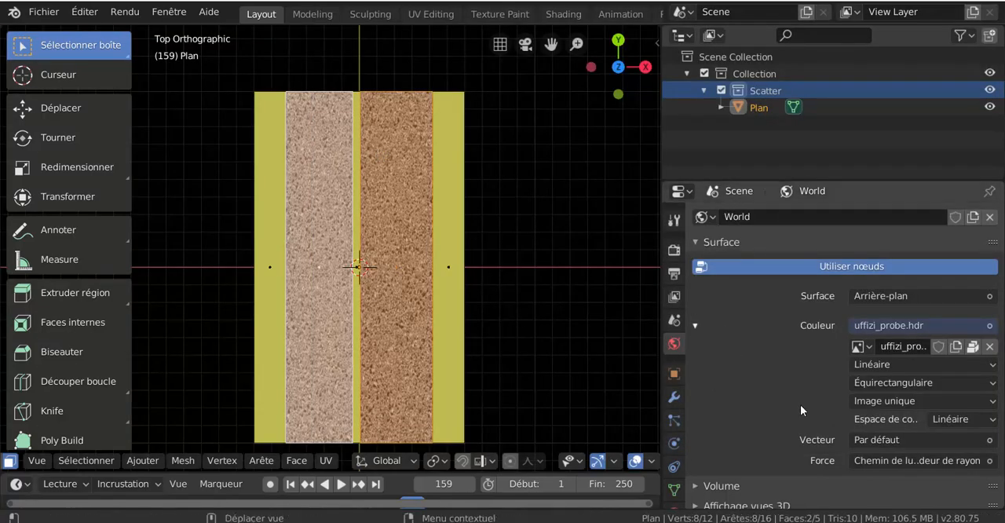
scroll(673, 440, "down", 1)
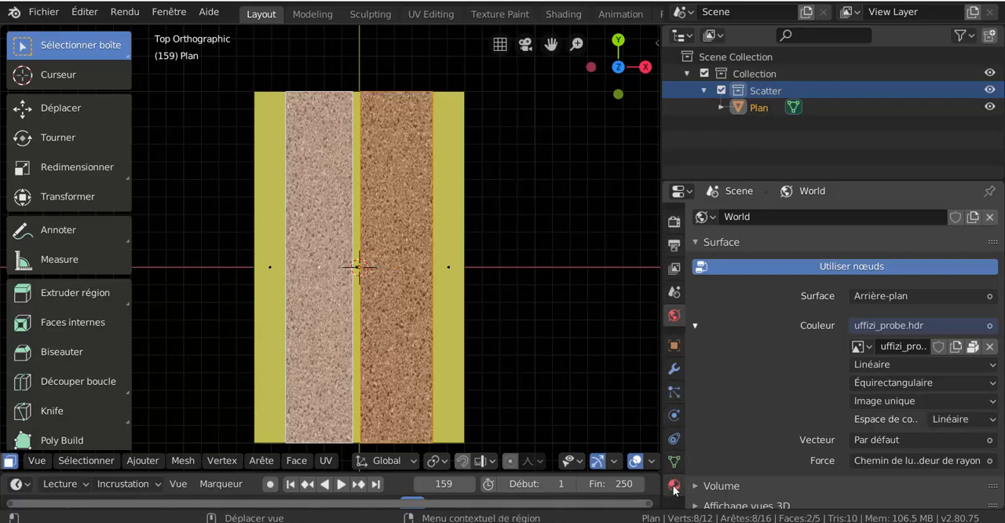
- Set the asphalt material's specular, roughness and sheen tint (Teinte de lustre) to 0
left_click(673, 485)
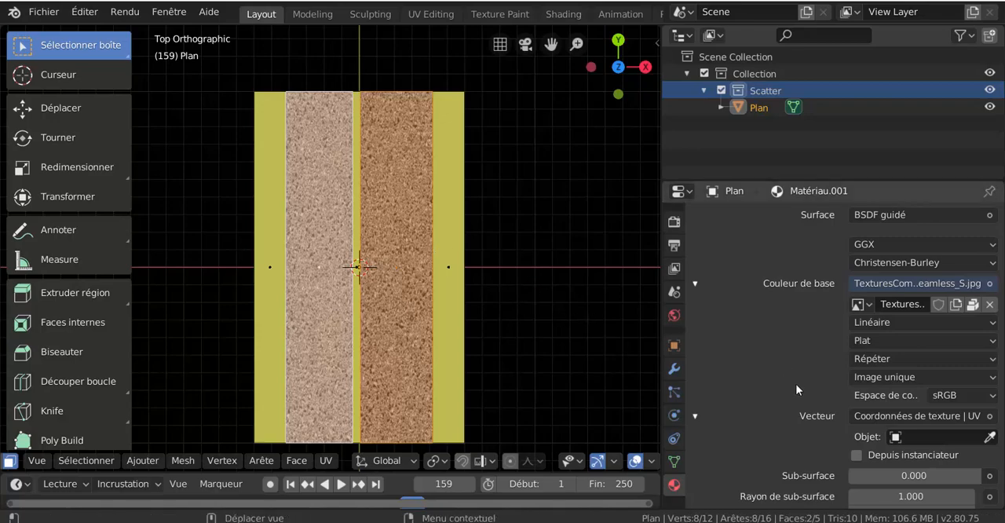
scroll(798, 413, "down", 6)
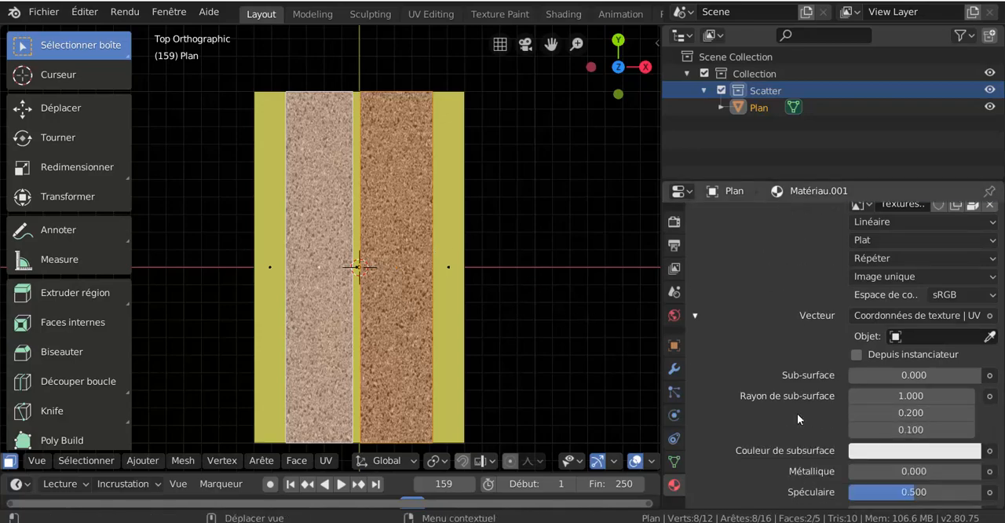
scroll(797, 413, "down", 1)
left_click_drag(911, 366, 845, 366)
left_click_drag(913, 412, 847, 413)
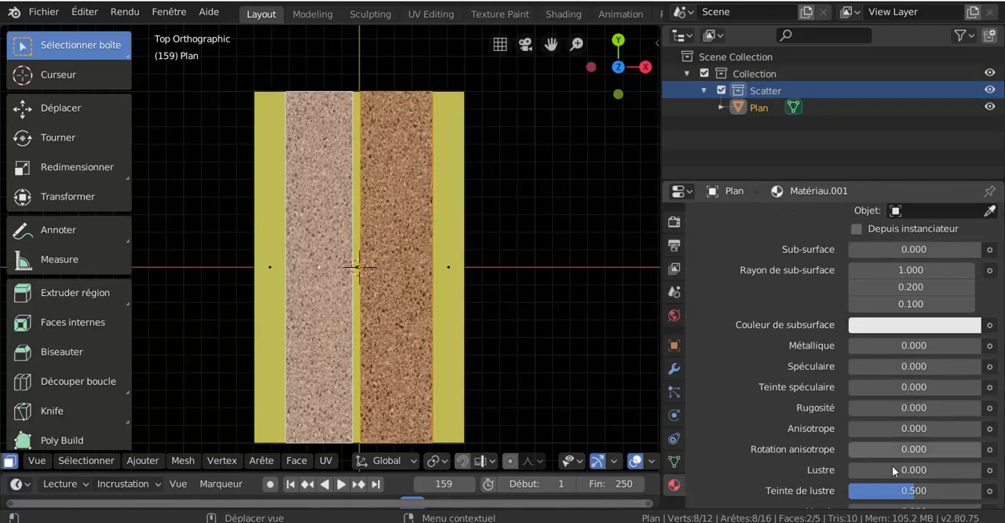
left_click_drag(908, 496, 846, 496)
scroll(614, 461, "down", 4)
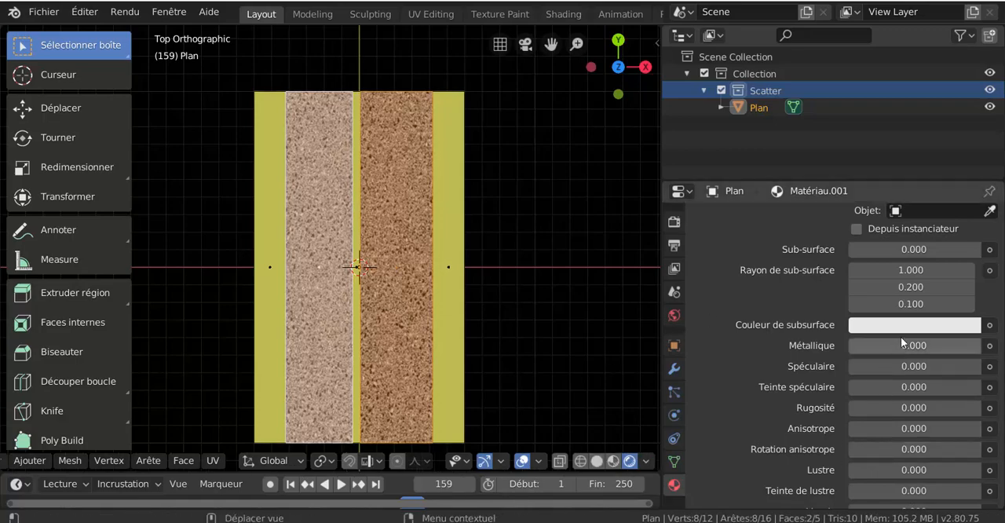
scroll(899, 337, "up", 2)
scroll(900, 337, "up", 2)
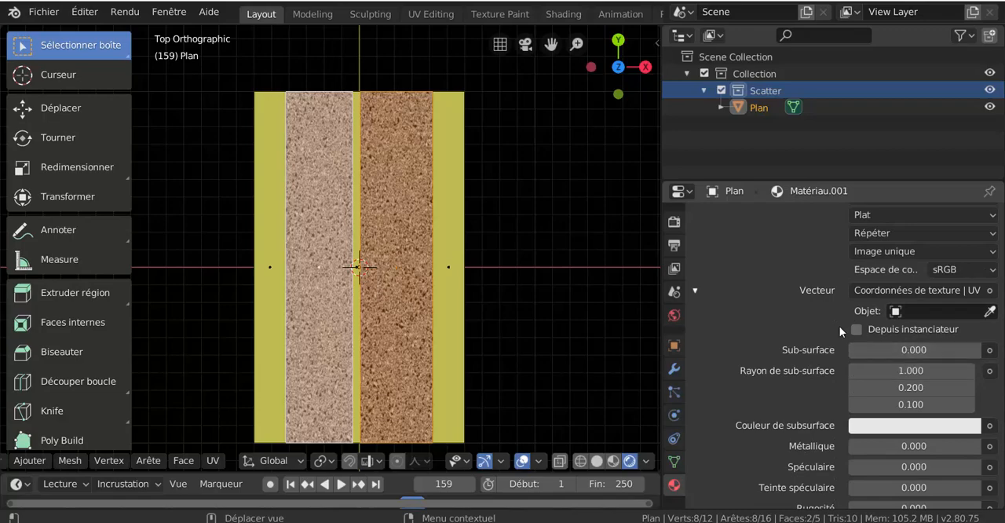
scroll(840, 326, "up", 3)
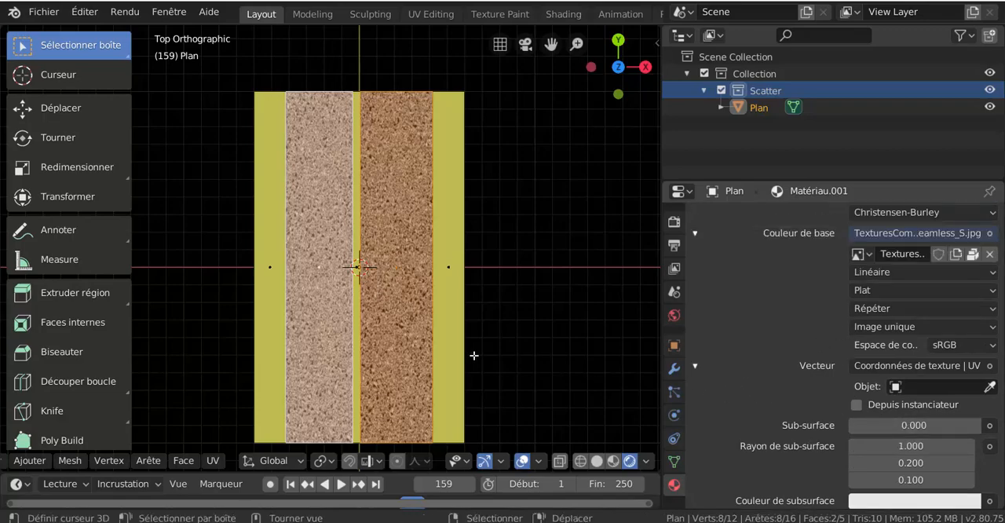
- Enlarge the 3D viewport and split it vertically into two side-by-side areas
left_click_drag(662, 316, 754, 314)
middle_click_drag(666, 310, 532, 208, "shift")
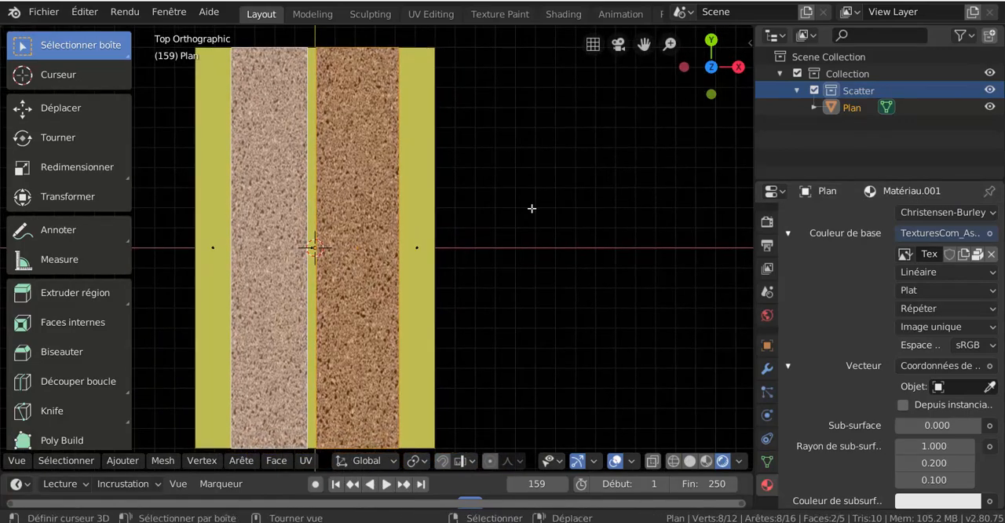
right_click(514, 24)
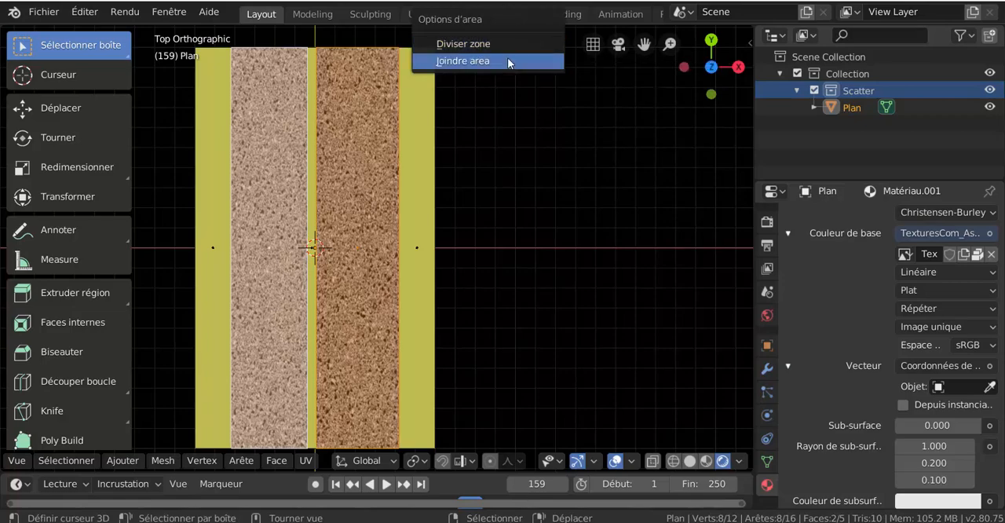
left_click(505, 44)
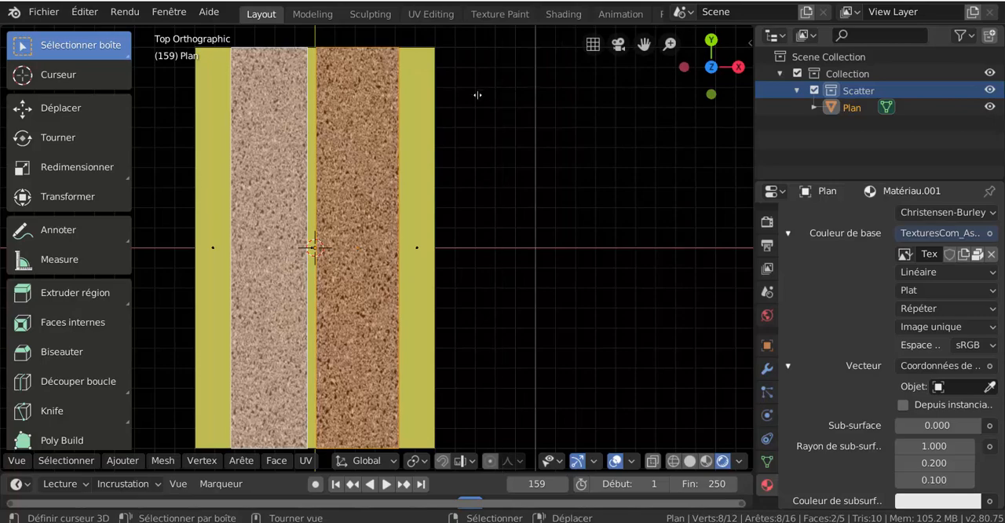
left_click(520, 151)
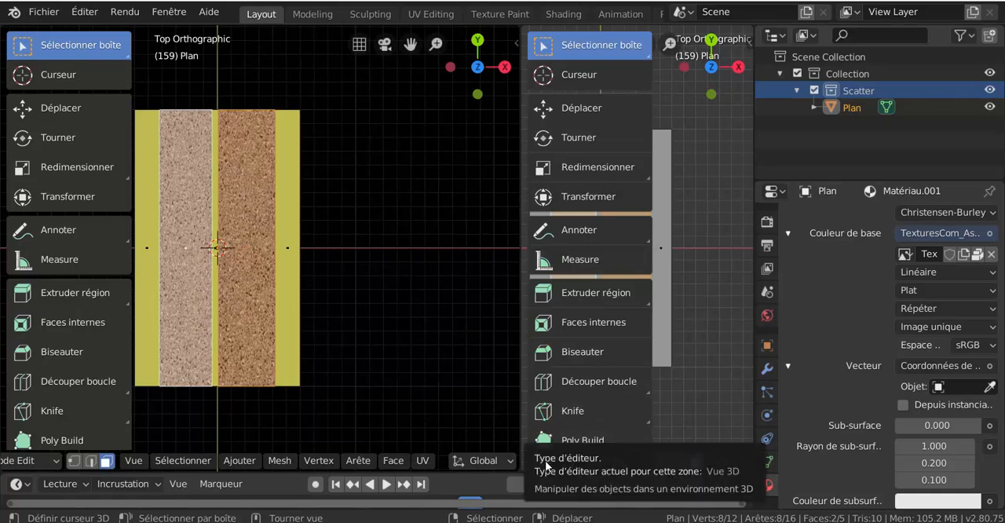
- Change the new area to the UV editor (Éditeur UV) and widen it to show the whole UV layout
left_click(545, 462)
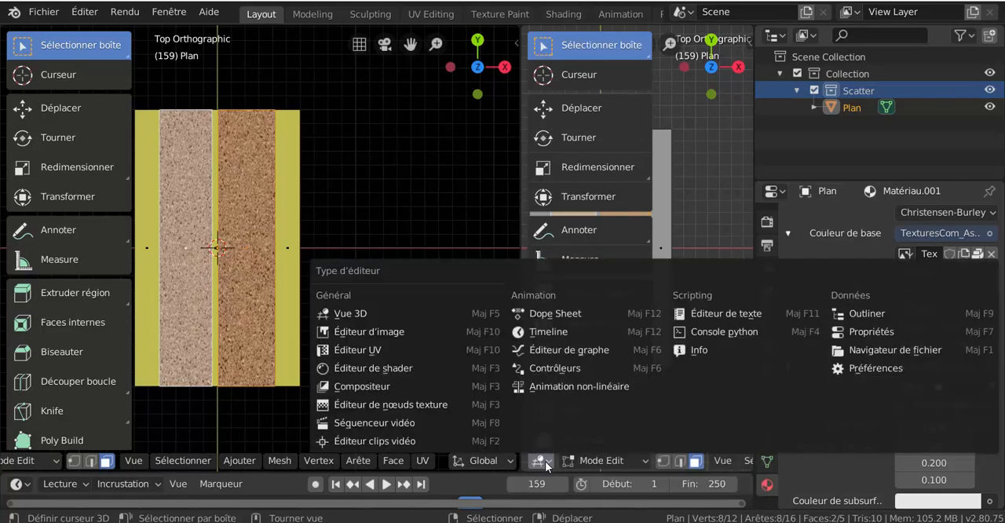
left_click(354, 351)
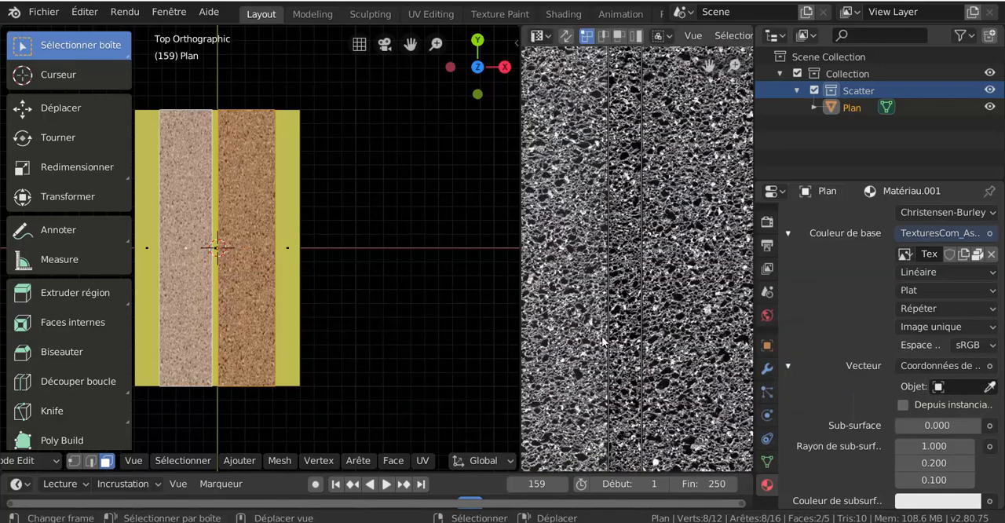
scroll(660, 345, "down", 2)
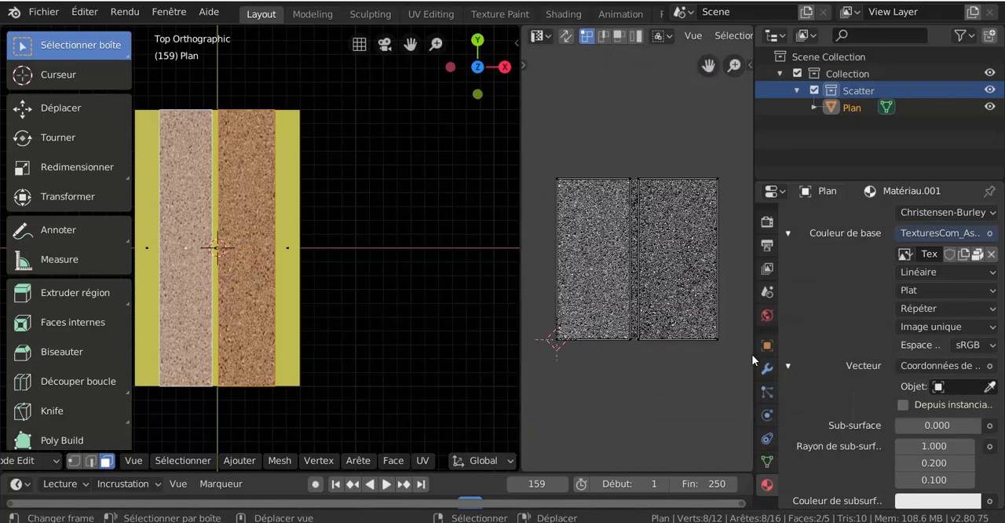
left_click_drag(754, 352, 835, 351)
scroll(668, 161, "up", 2)
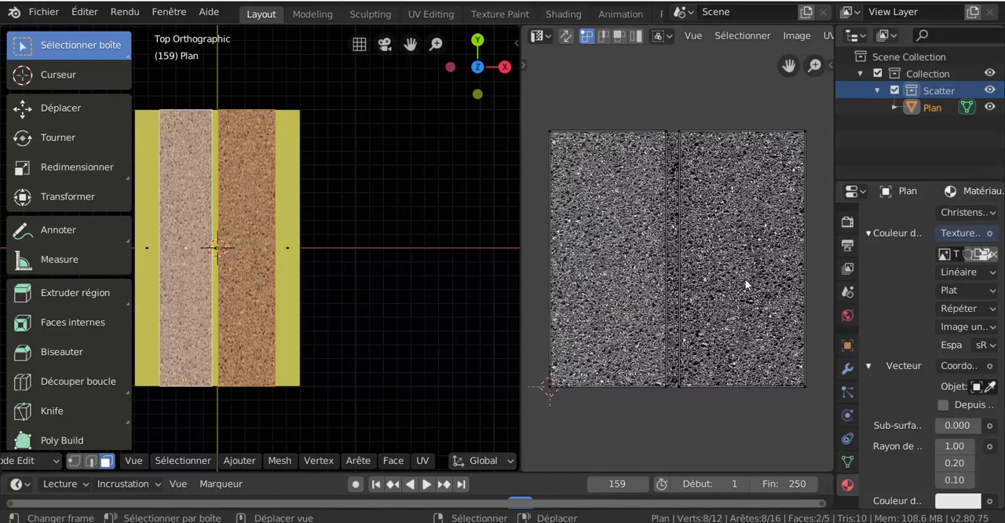
- Try to move the upper inner UV vertex of the right-hand asphalt lane
key("a")
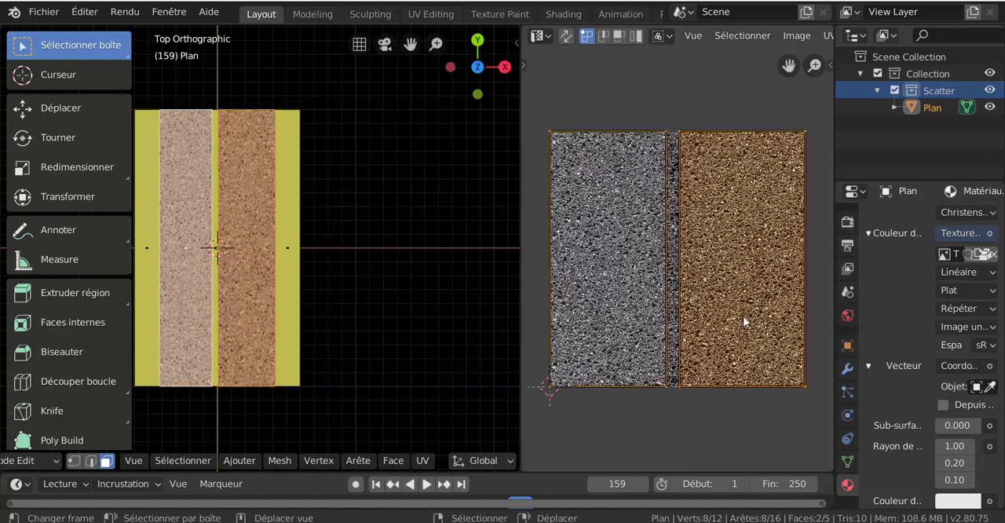
left_click(680, 137)
key("g")
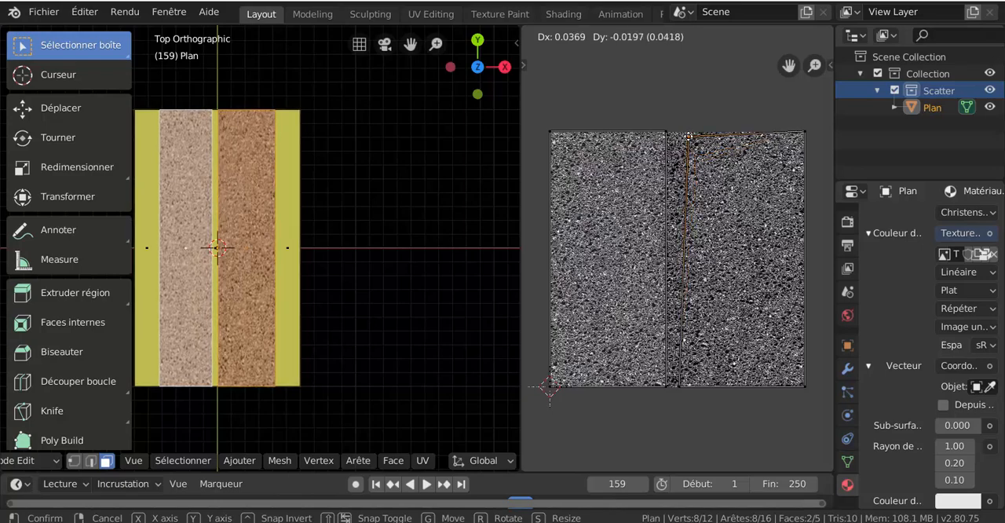
left_click(695, 198)
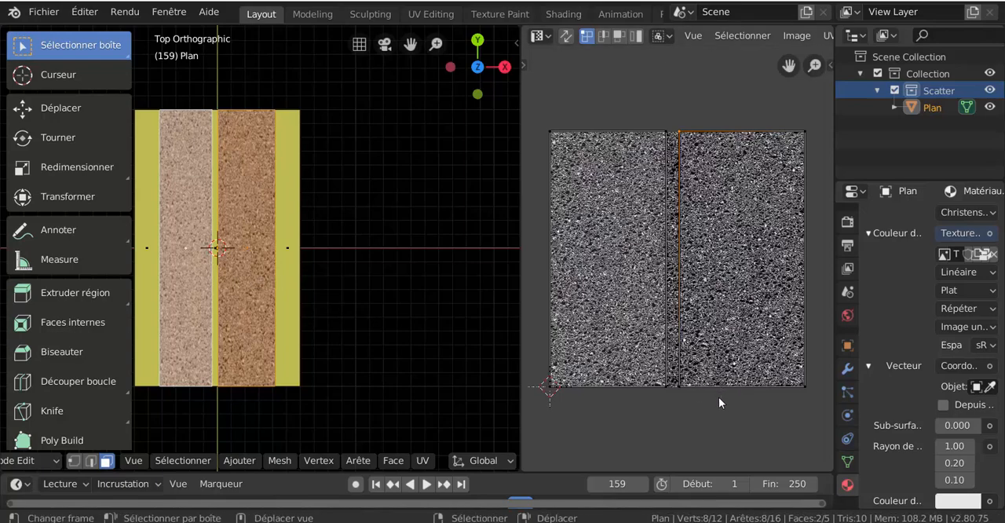
- Try to scale up all UVs of the two asphalt lanes to make the texture finer
key("a")
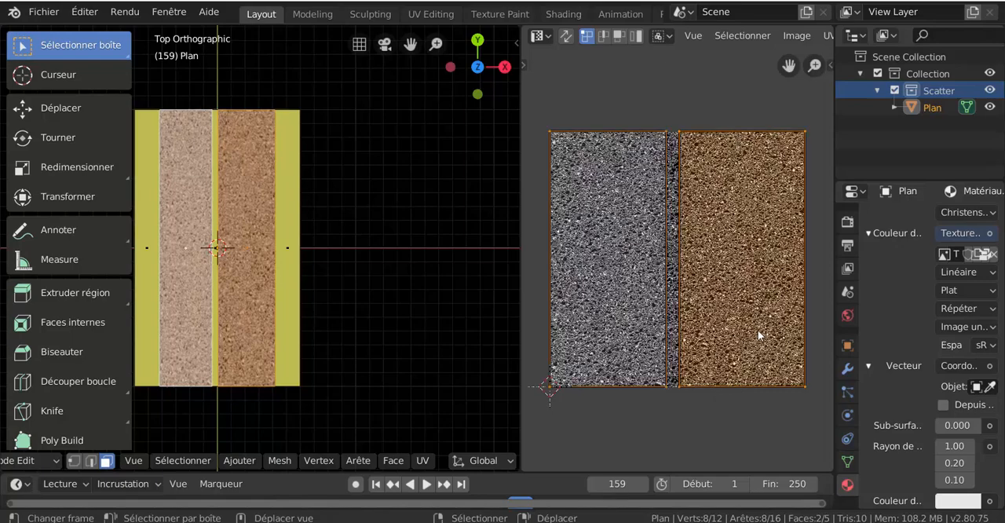
scroll(758, 330, "down", 2)
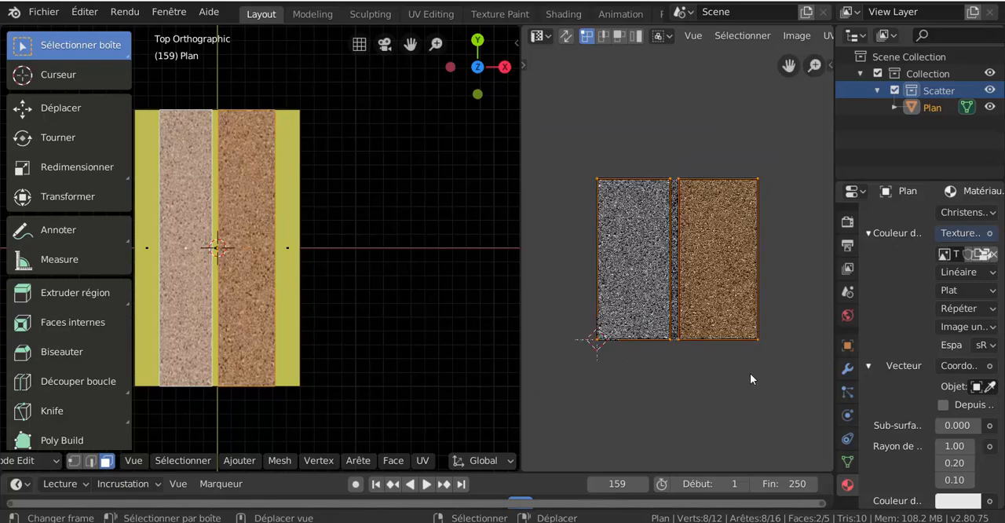
key("s")
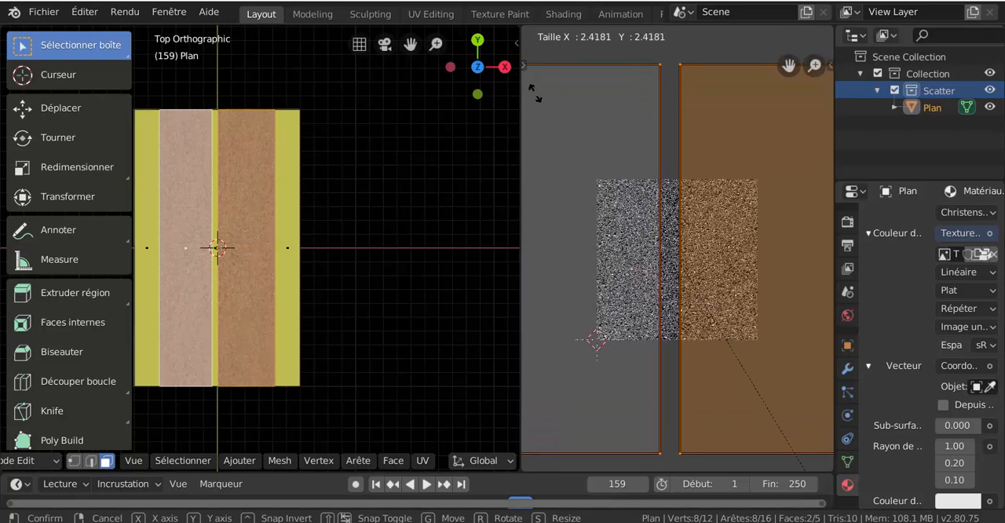
right_click(814, 458)
scroll(663, 429, "down", 2)
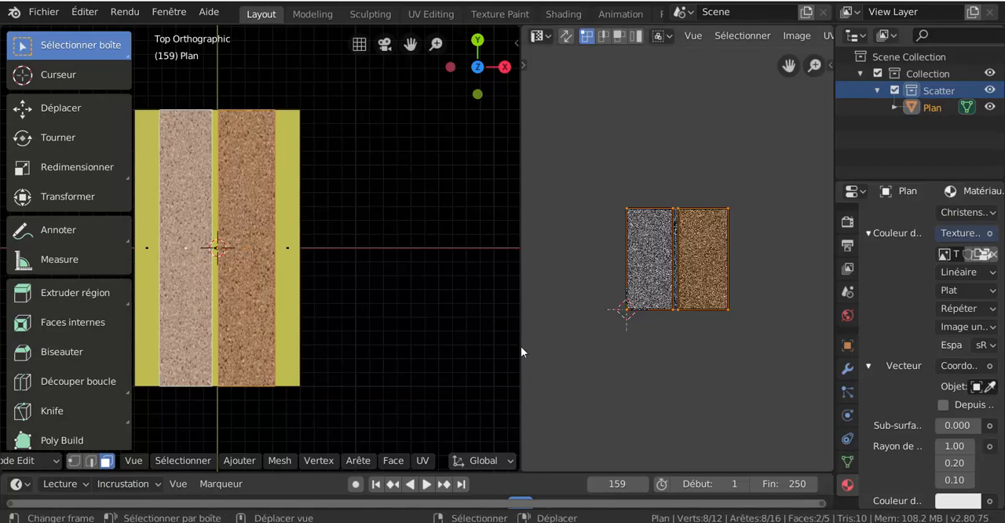
- Enlarge the 3D viewport over the UV editor and select the road's two outer side strip faces
left_click_drag(520, 347, 645, 337)
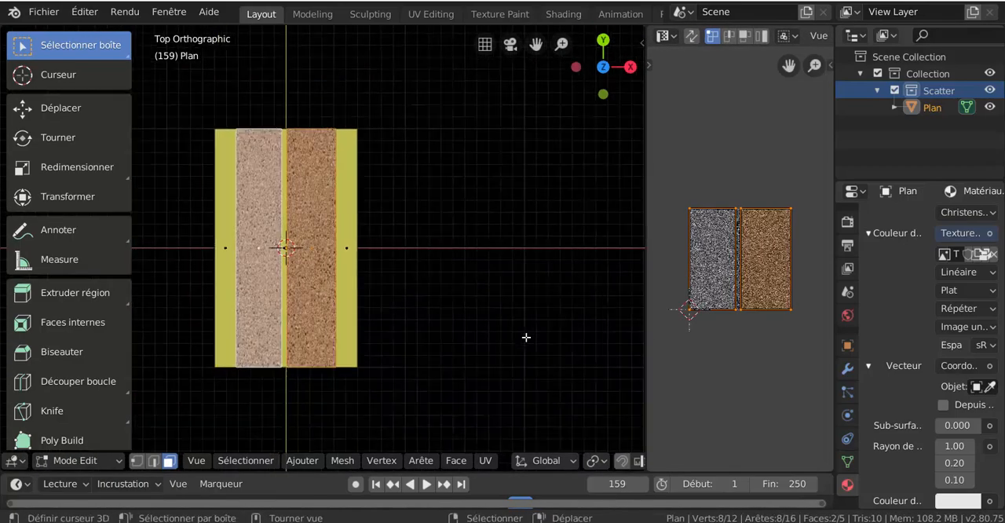
scroll(526, 337, "down", 1)
scroll(495, 337, "down", 2)
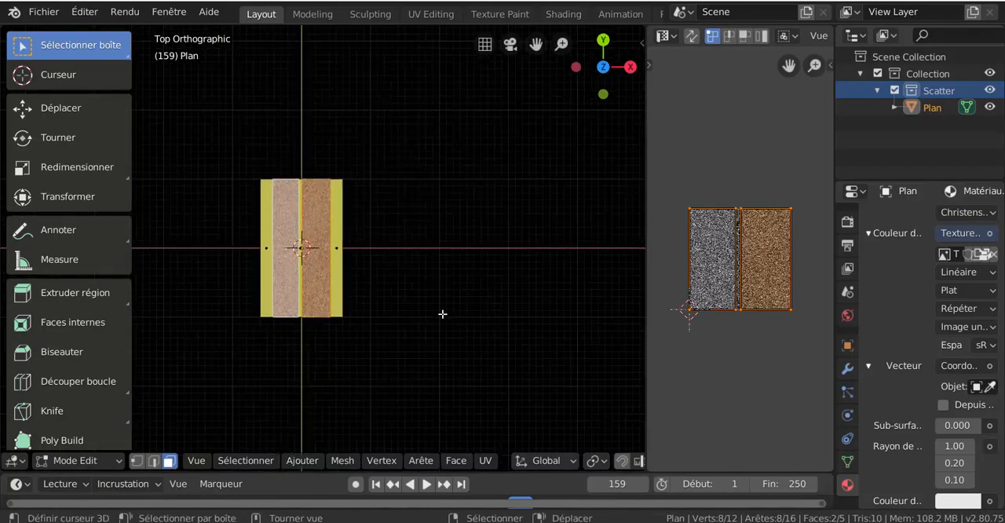
scroll(343, 251, "up", 2)
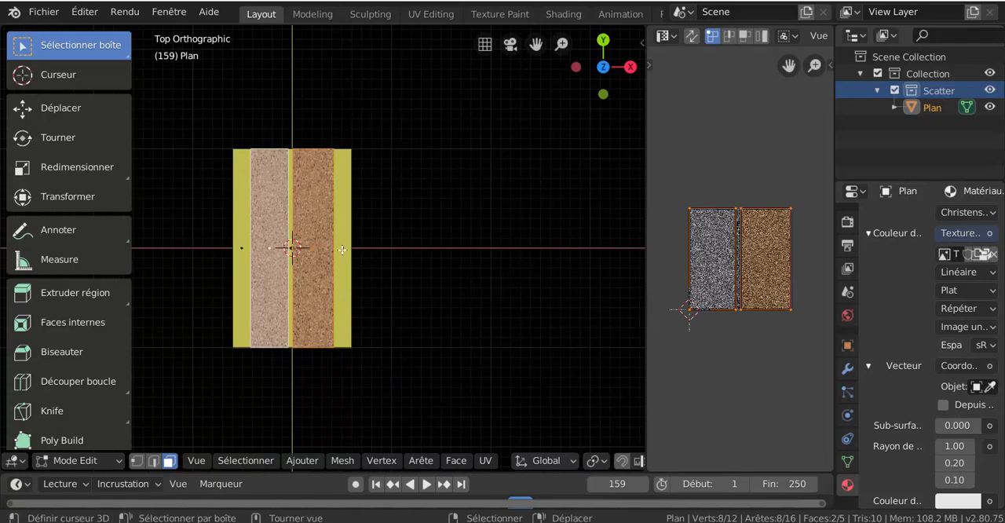
right_click(342, 250)
right_click(244, 254, "shift")
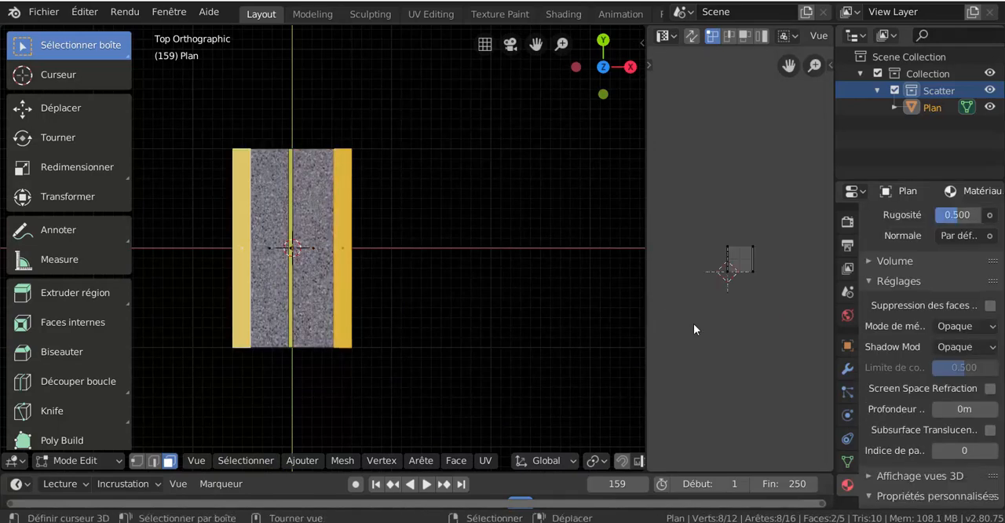
- Widen the properties editor and, with both side strips selected, add a material slot containing a new material
left_click_drag(834, 313, 757, 313)
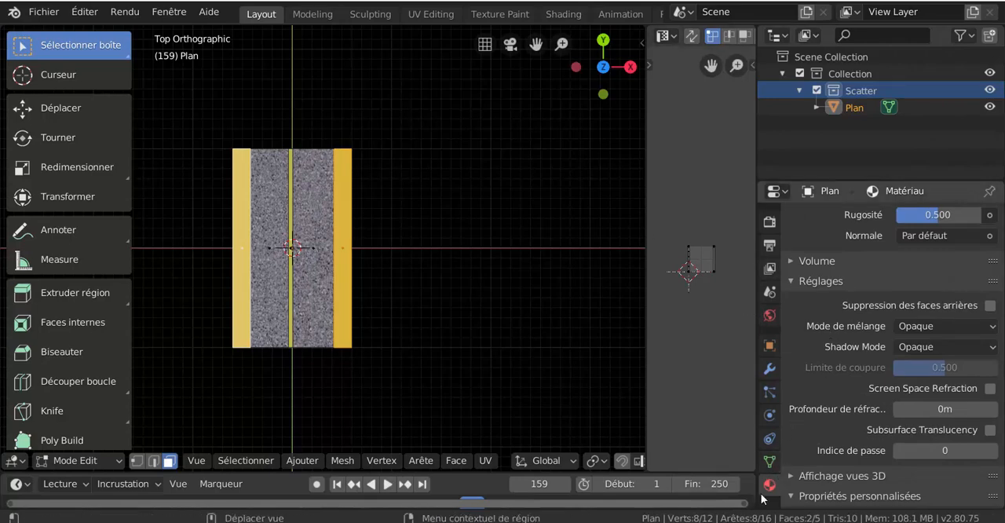
scroll(841, 392, "down", 2)
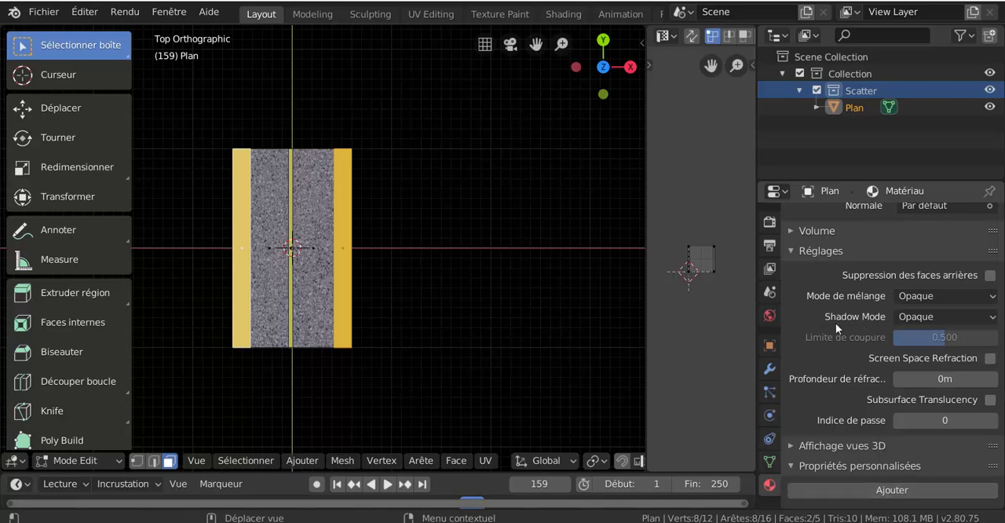
scroll(835, 323, "up", 3)
left_click(345, 277)
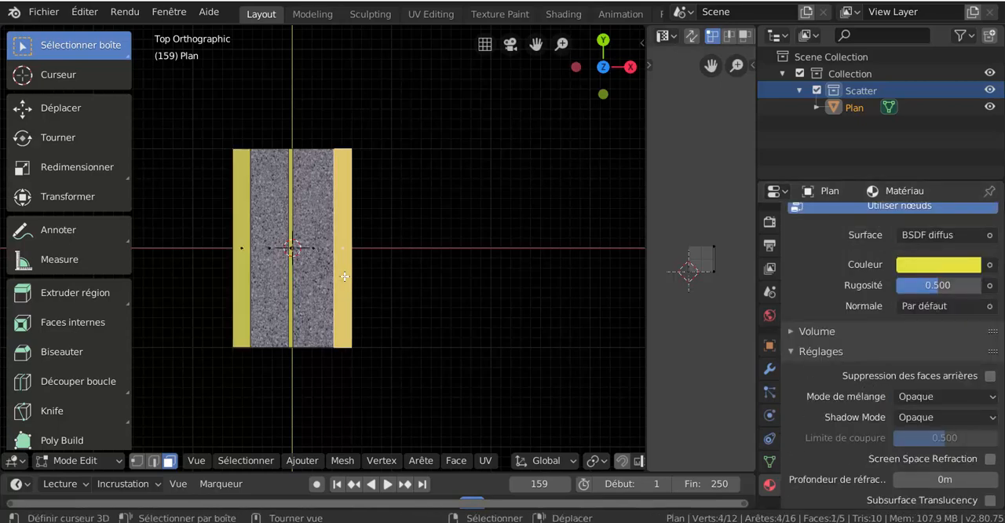
left_click(244, 279, "shift")
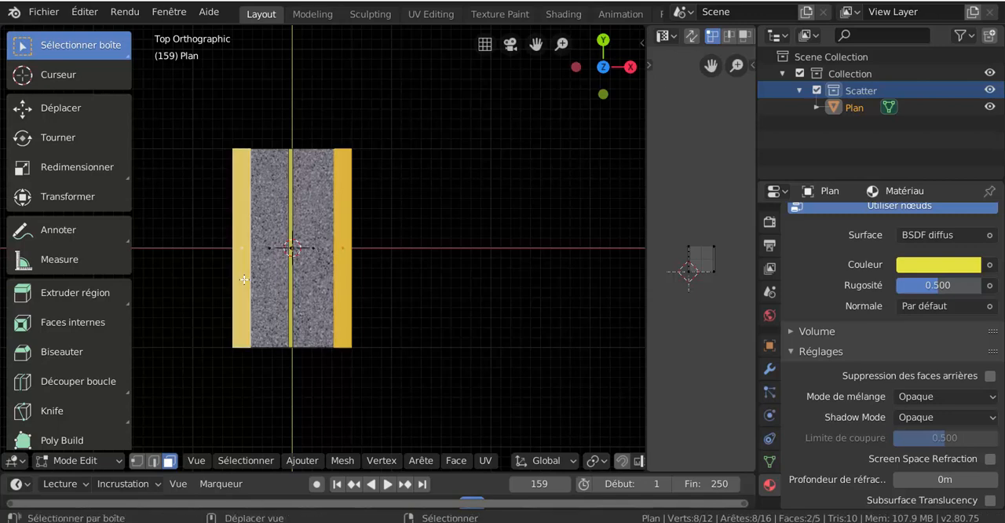
scroll(973, 250, "up", 3)
scroll(973, 251, "up", 4)
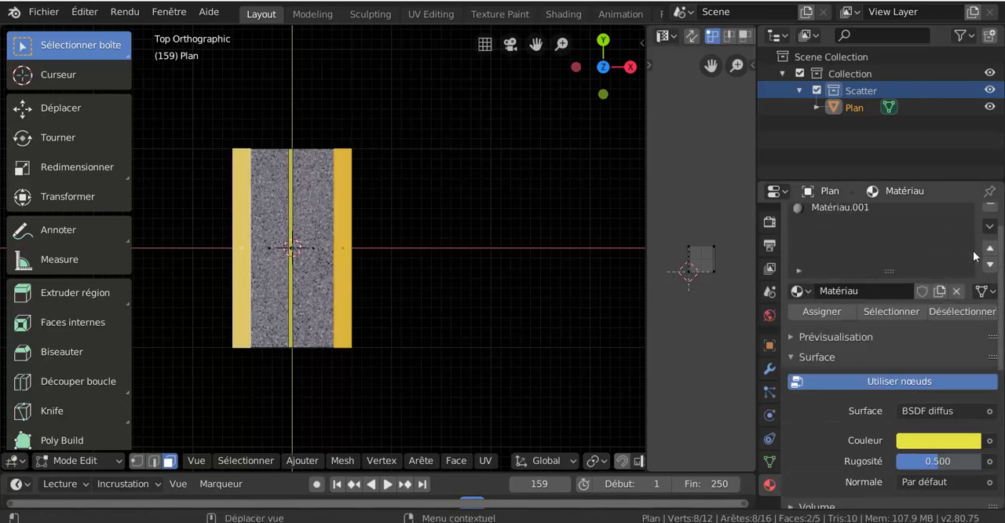
left_click(991, 219)
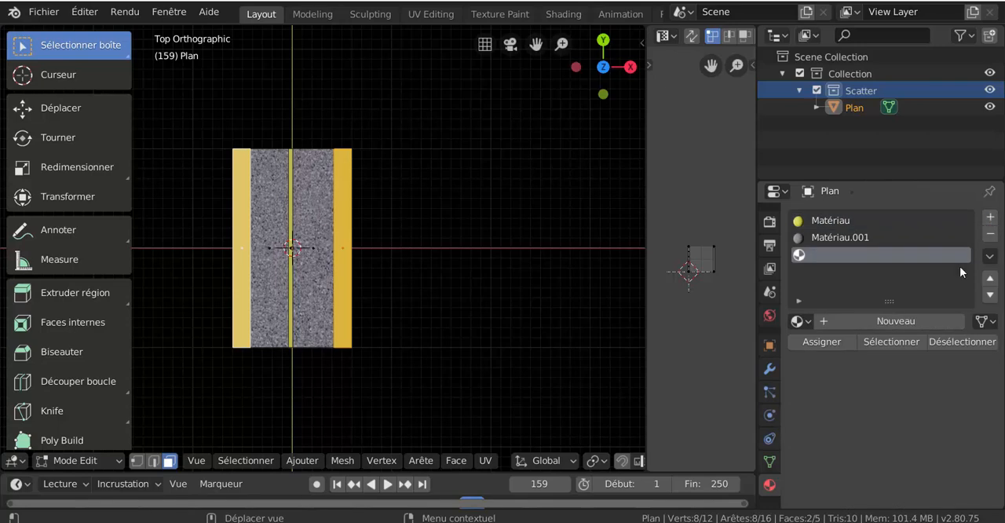
left_click(881, 323)
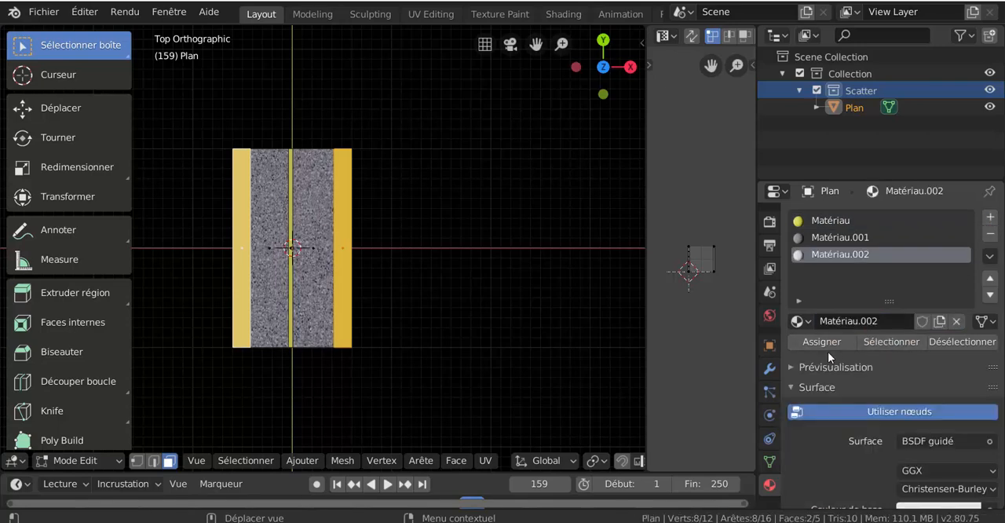
- Set the new material's base colour to green (hue 0.278, saturation 0.633, value 0.906) and assign it to both side strips
scroll(822, 452, "down", 3)
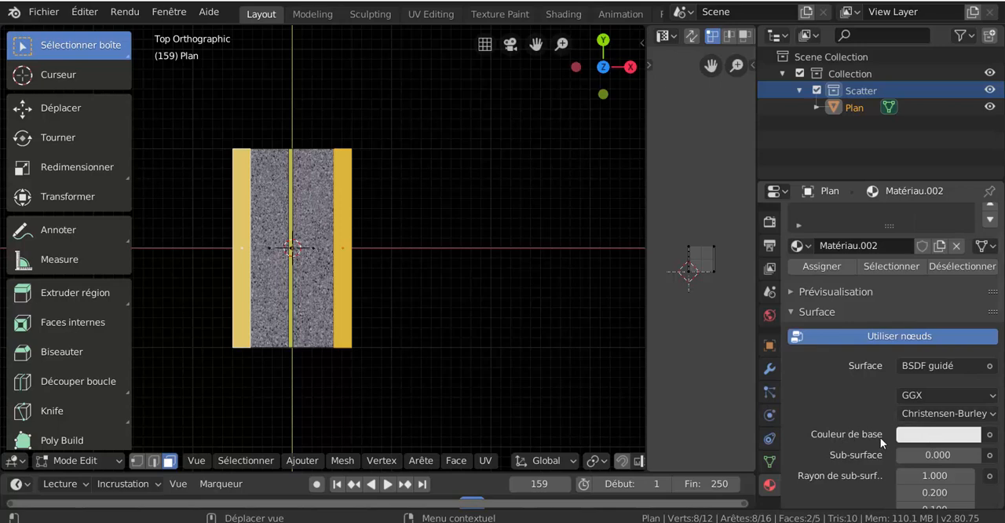
scroll(881, 437, "down", 3)
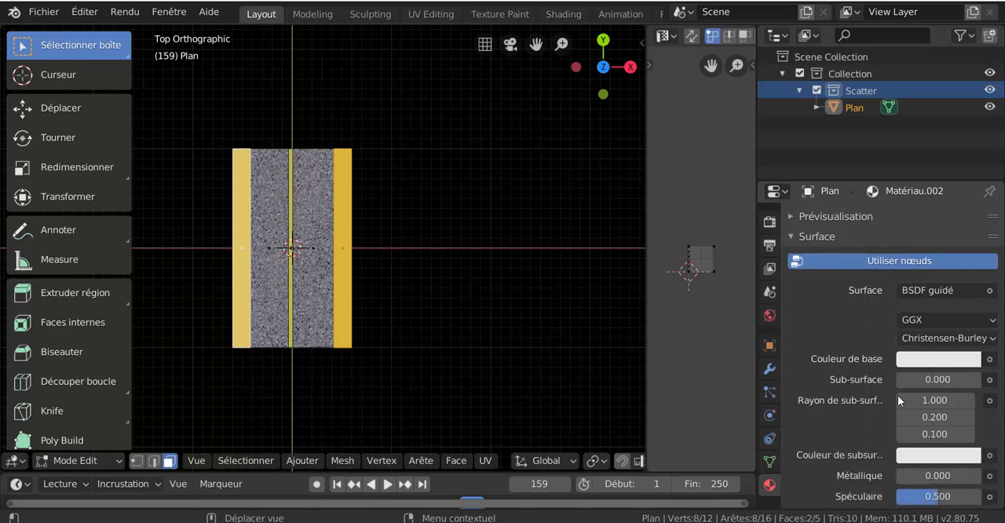
left_click(964, 355)
left_click(855, 171)
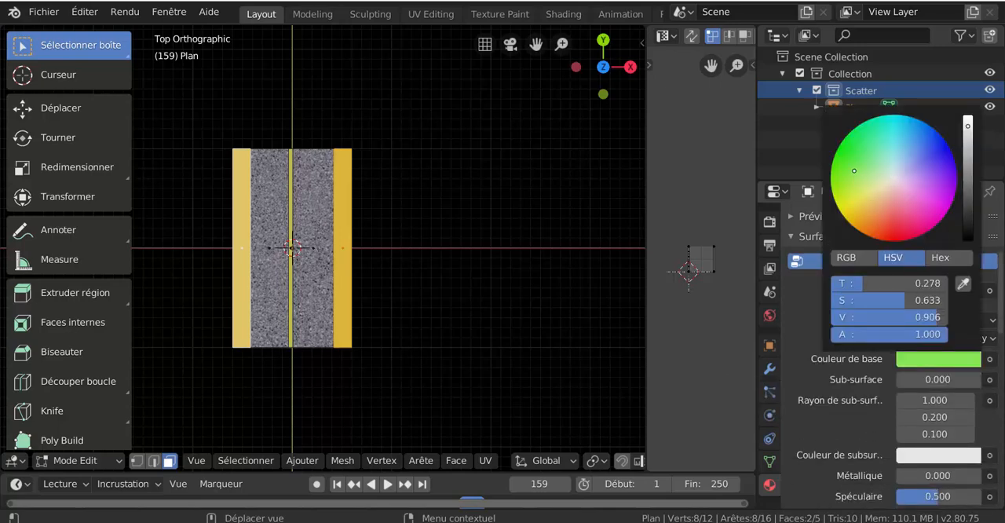
scroll(833, 230, "up", 3)
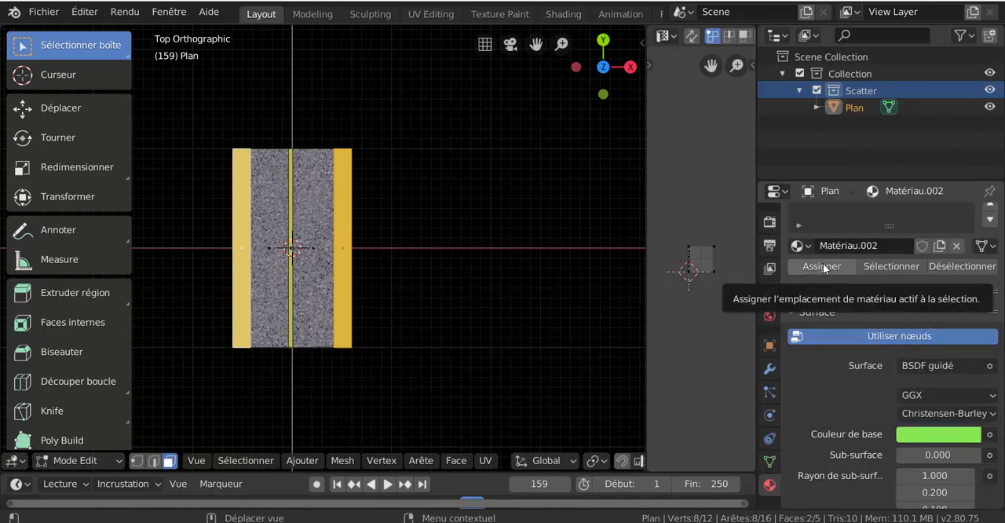
left_click(822, 266)
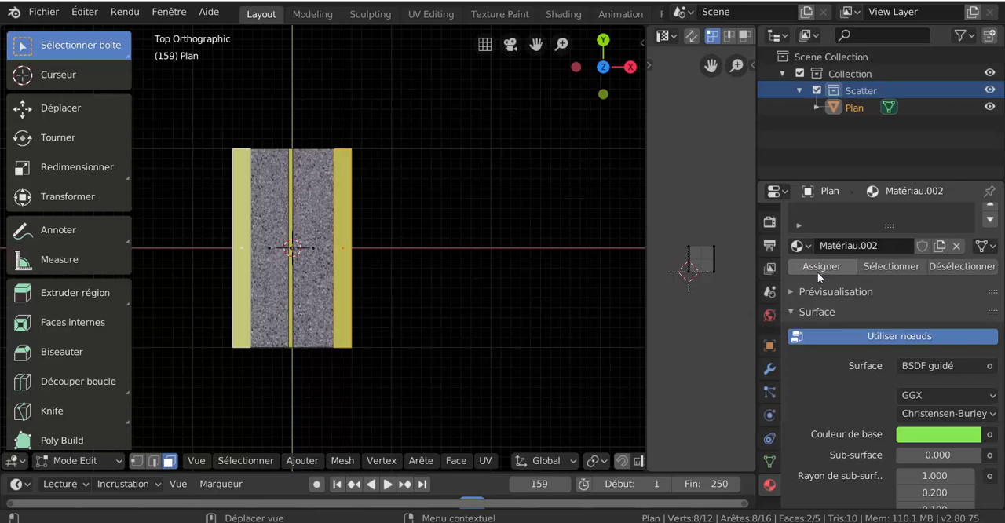
- Darken the side strips' base colour to a dark green and return the plane to Object Mode
left_click(921, 441)
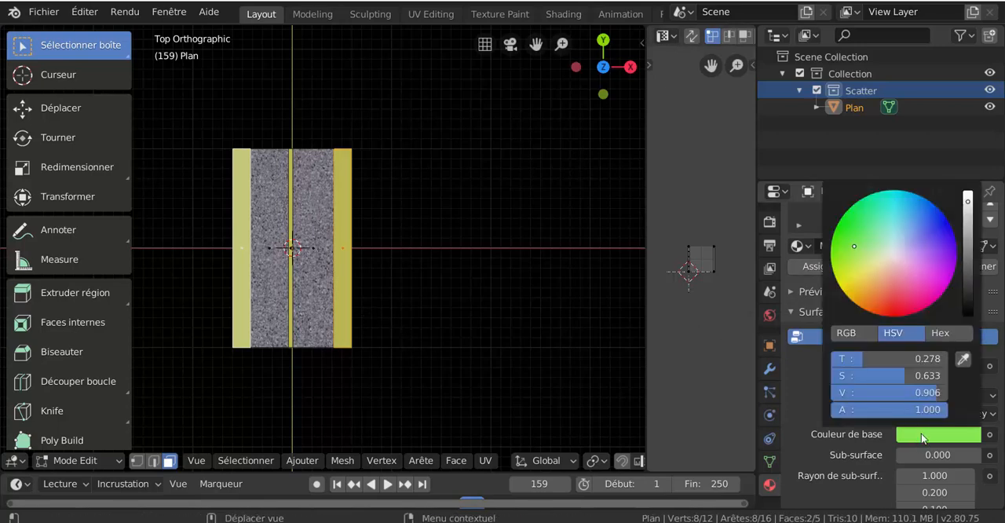
left_click_drag(968, 249, 968, 284)
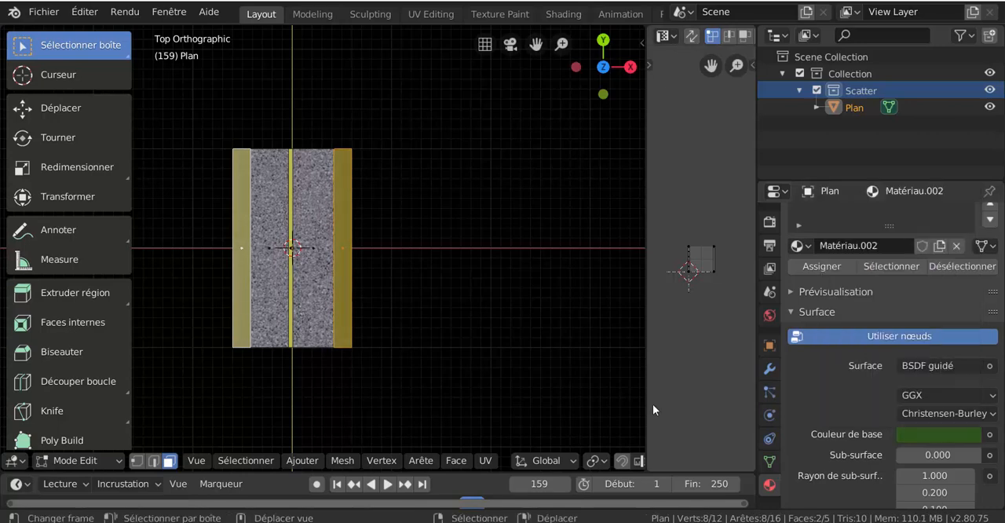
key("ctrl+Tab")
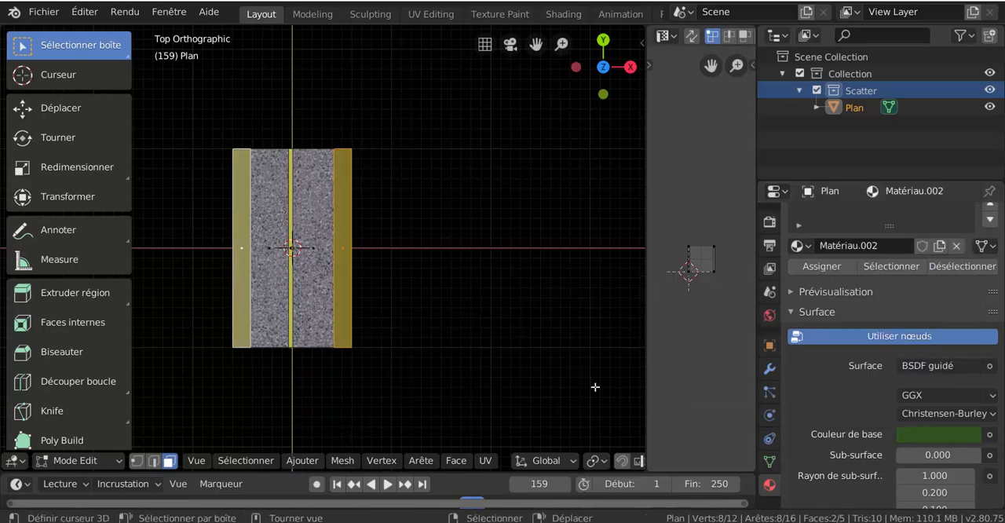
key("ctrl+Tab")
left_click(539, 387)
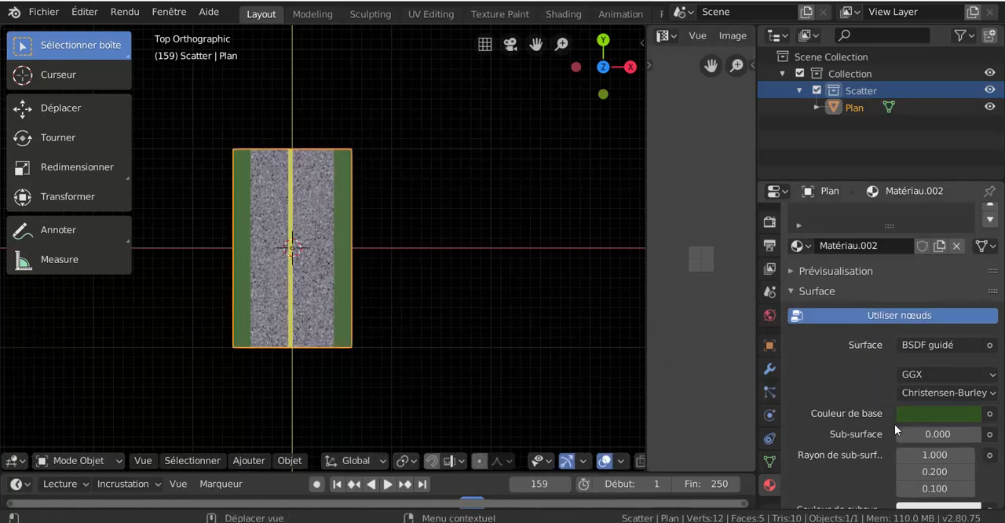
- Darken the side strips' base colour further to a very dark, blackish green
left_click(930, 414)
left_click_drag(966, 280, 968, 275)
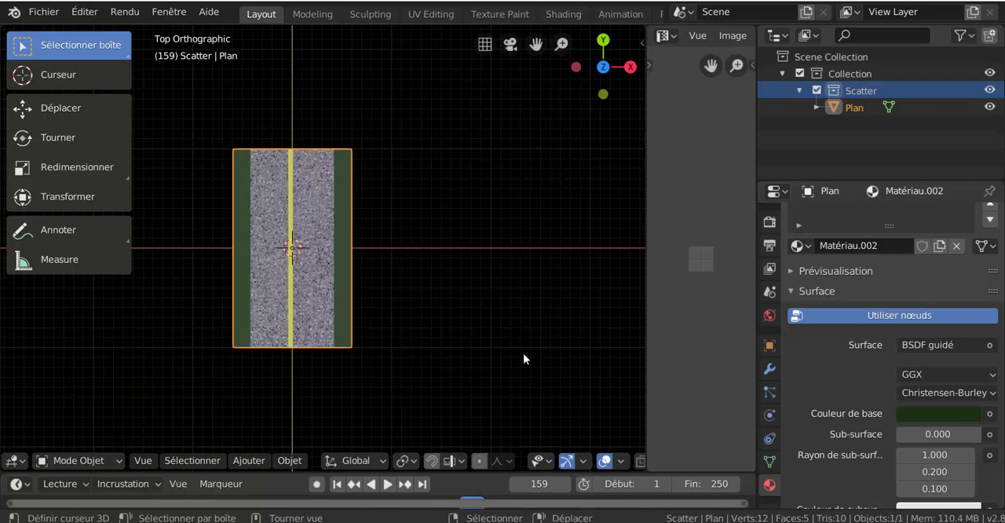
- Enter Edit Mode on the road plane, select both asphalt lane faces and widen the UV editor to show their layout
key("ctrl+Tab")
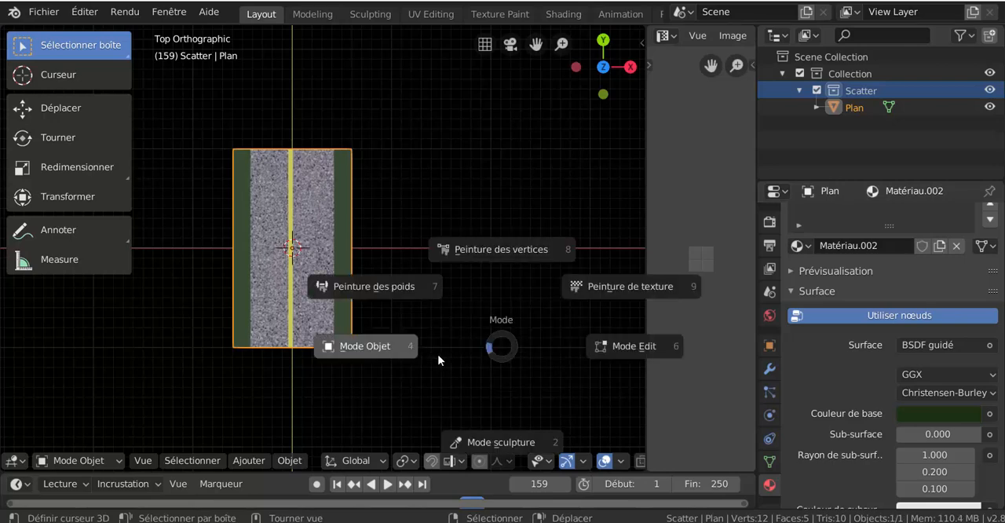
left_click(538, 350)
left_click(305, 242)
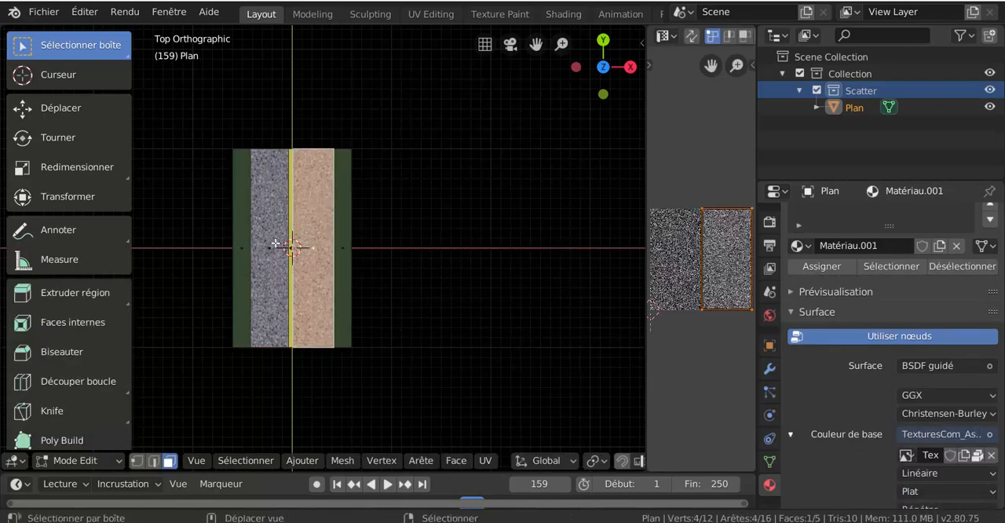
left_click(281, 247)
middle_click_drag(410, 298, 406, 322, "shift")
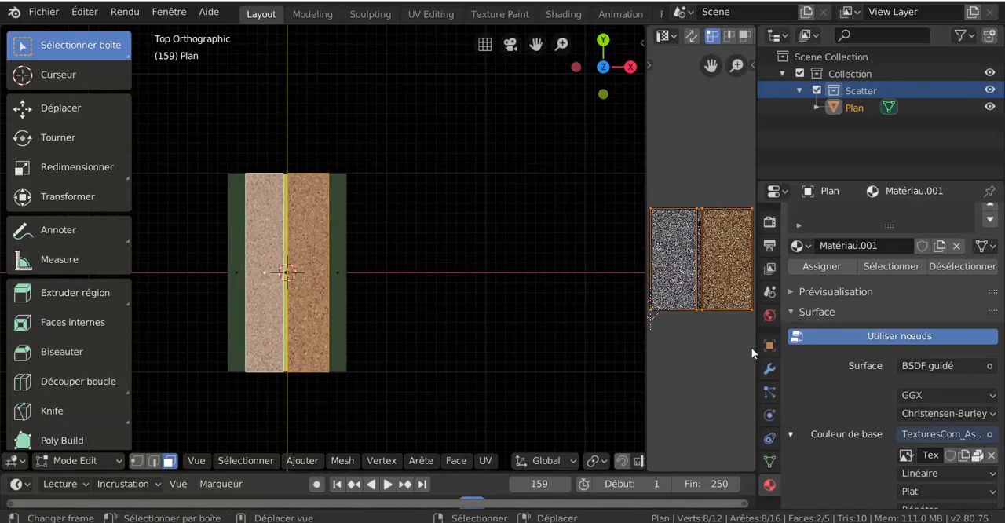
left_click_drag(756, 343, 825, 343)
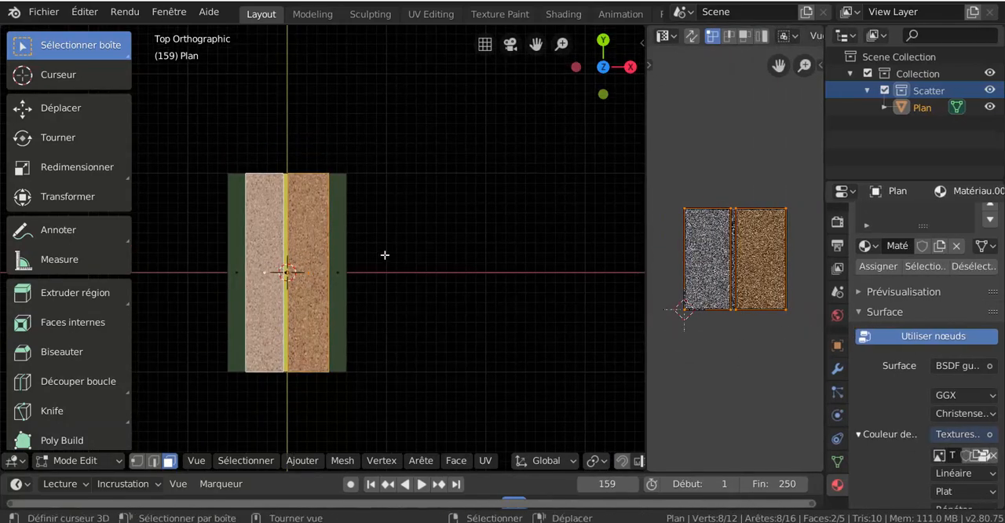
middle_click_drag(406, 253, 446, 299, "shift")
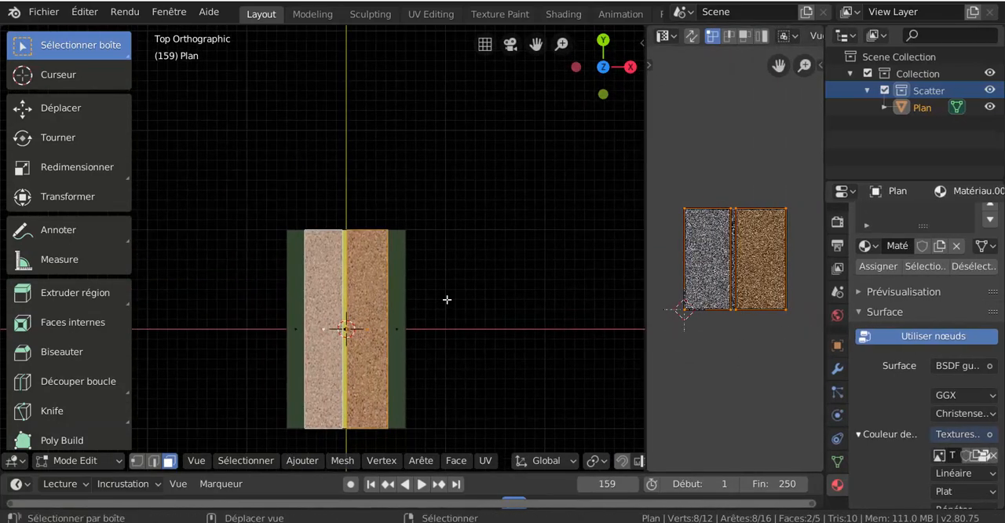
- Select only the vertices along the road's upper (+Y) end, using circle selection in vertex mode and leaving out the lower end
left_click(151, 462)
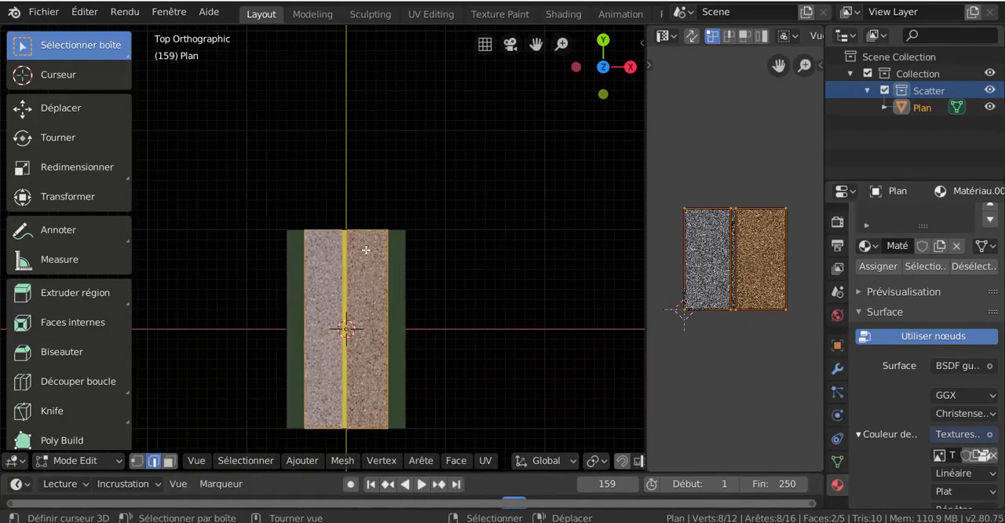
left_click(392, 280)
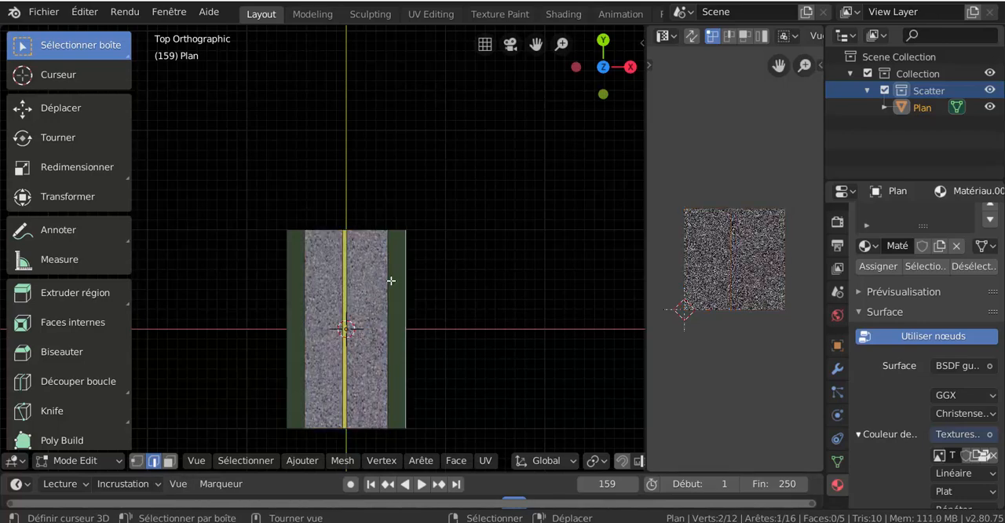
key("c")
left_click_drag(287, 220, 406, 230)
key("Escape")
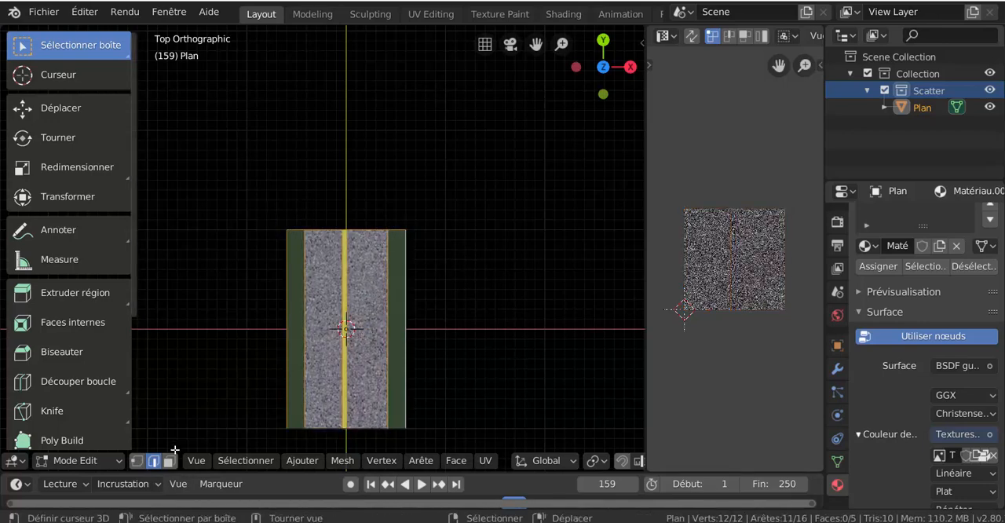
left_click(137, 461)
scroll(391, 385, "down", 1)
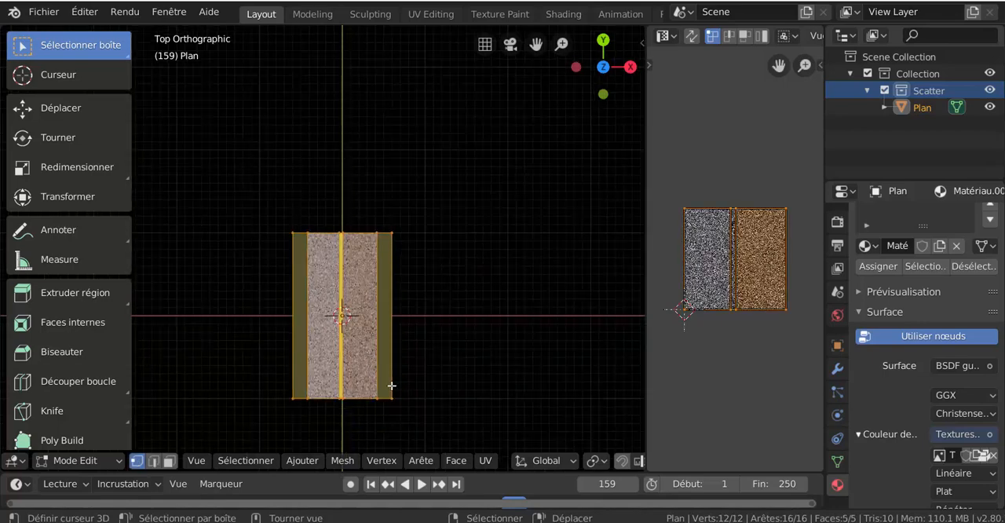
key("c")
middle_click_drag(406, 400, 266, 398)
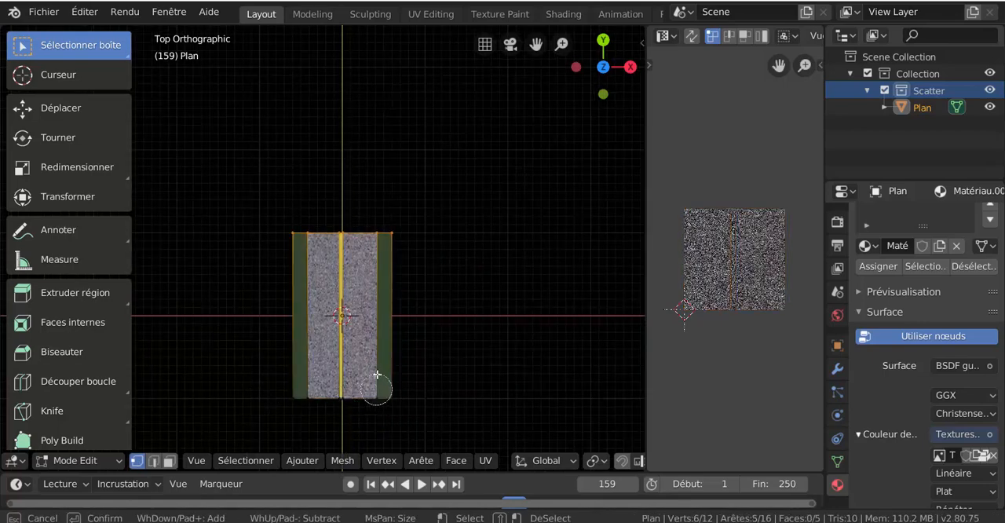
key("Escape")
scroll(473, 304, "down", 1)
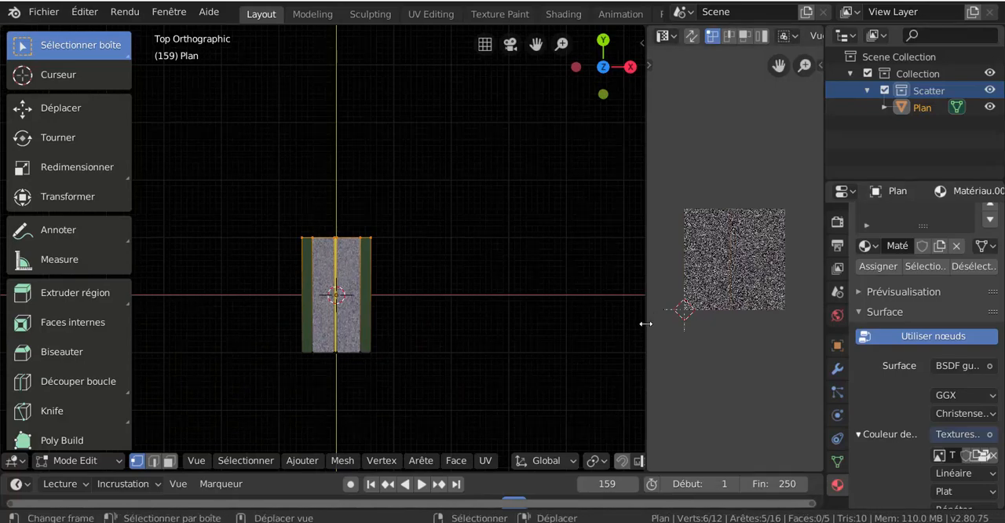
- Widen the 3D viewport and extend the road's upper end with Extrude to Cursor by three sections curving towards +X
left_click_drag(648, 322, 734, 326)
middle_click_drag(577, 293, 541, 296, "shift")
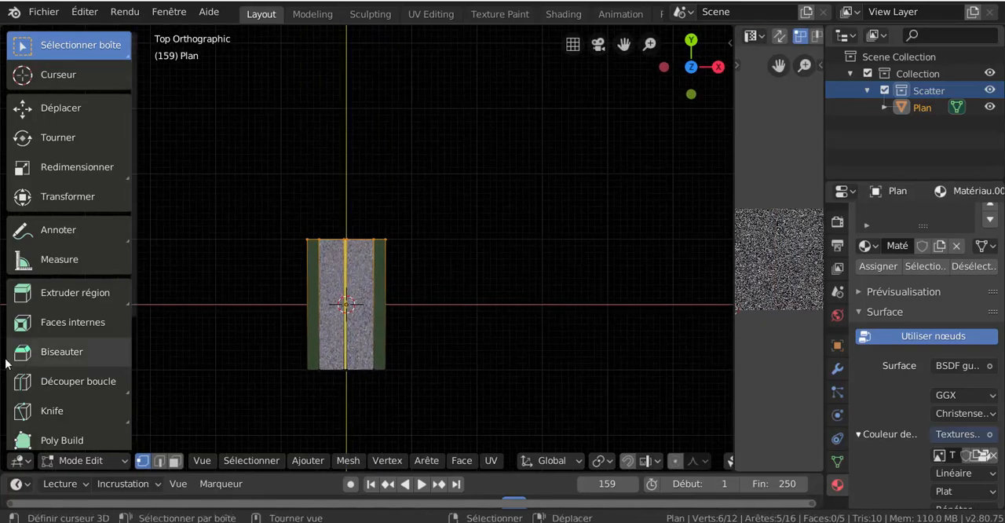
left_click(58, 292)
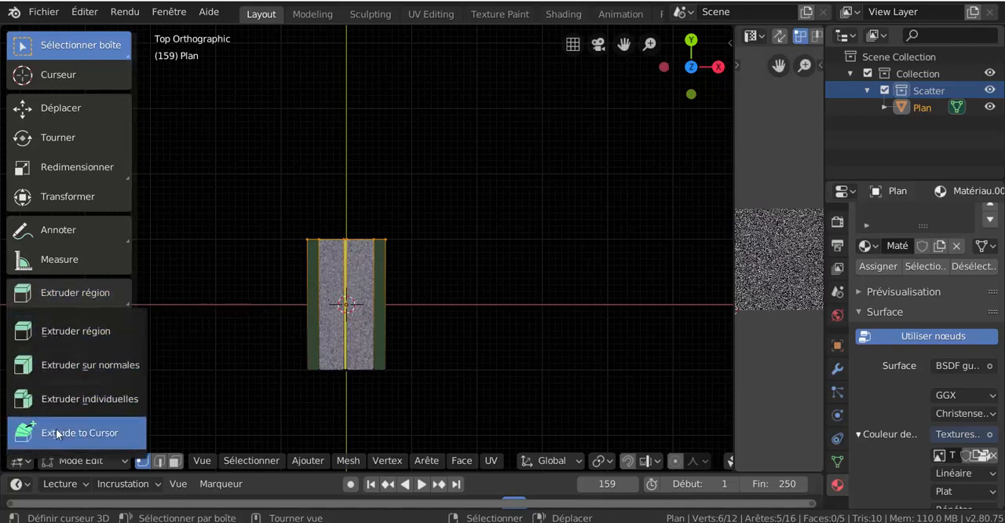
left_click(56, 429)
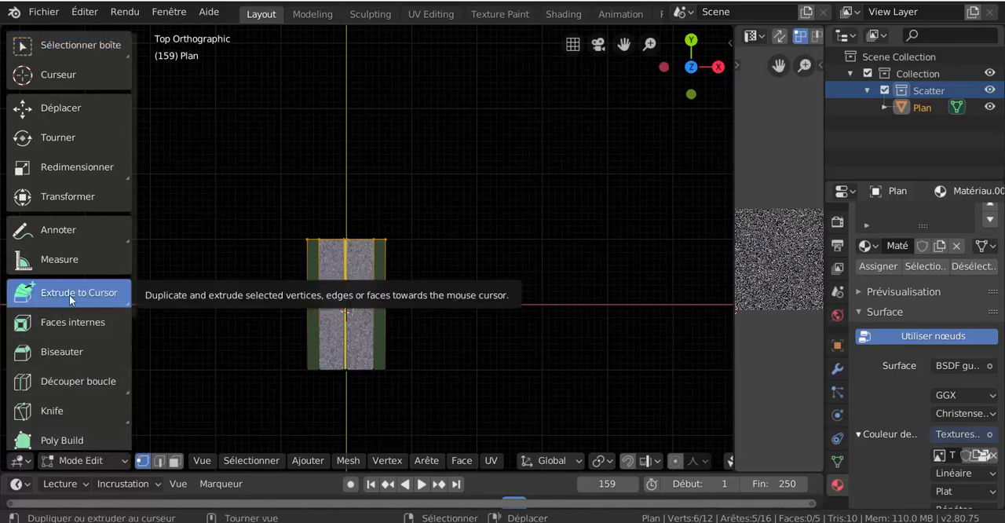
left_click(442, 159)
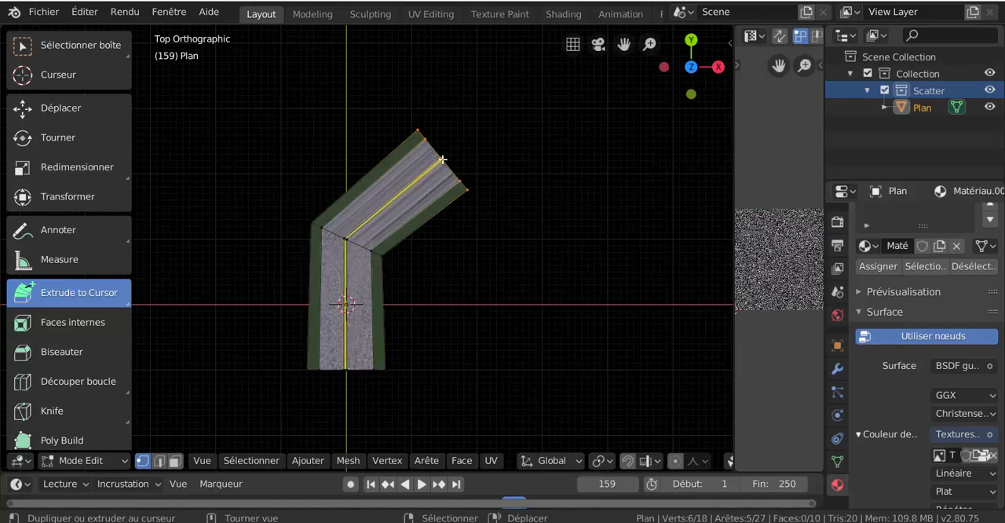
scroll(493, 227, "down", 2)
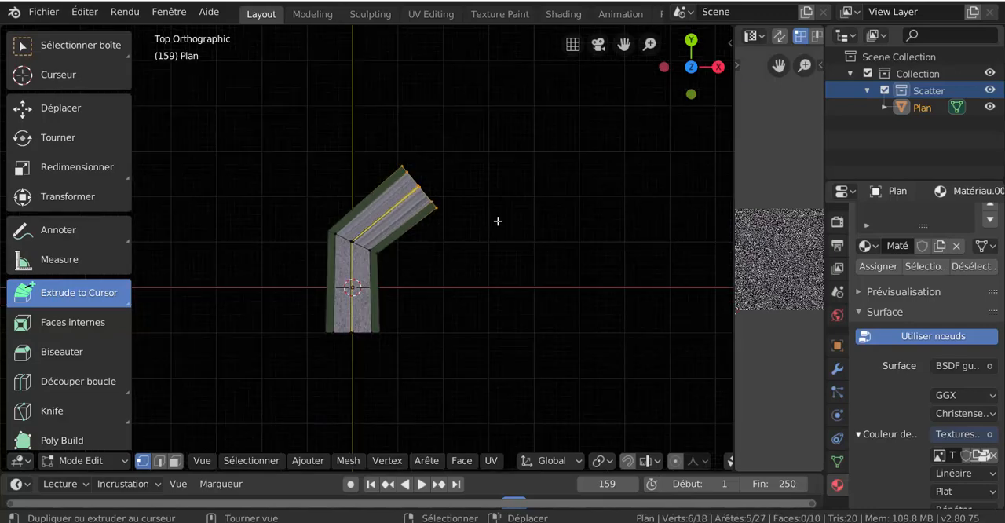
left_click(476, 146)
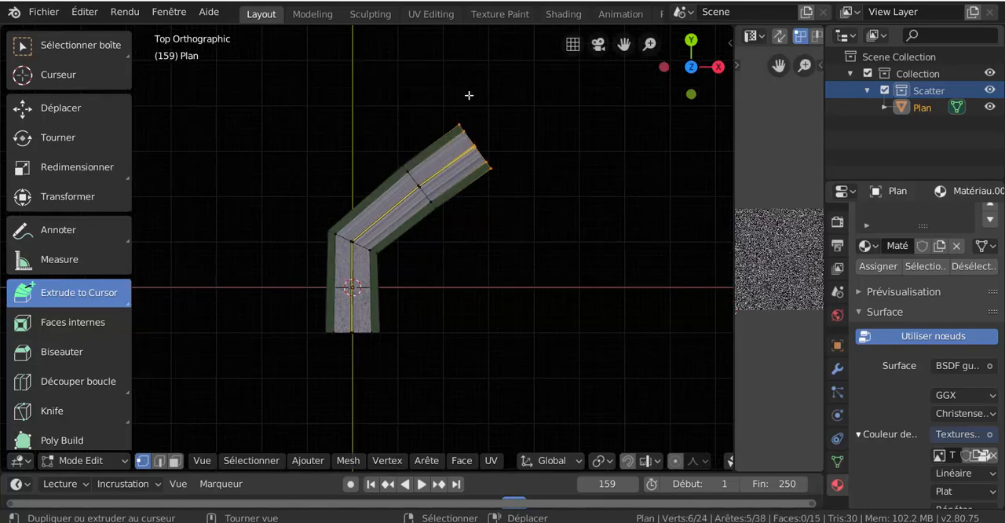
left_click(581, 137)
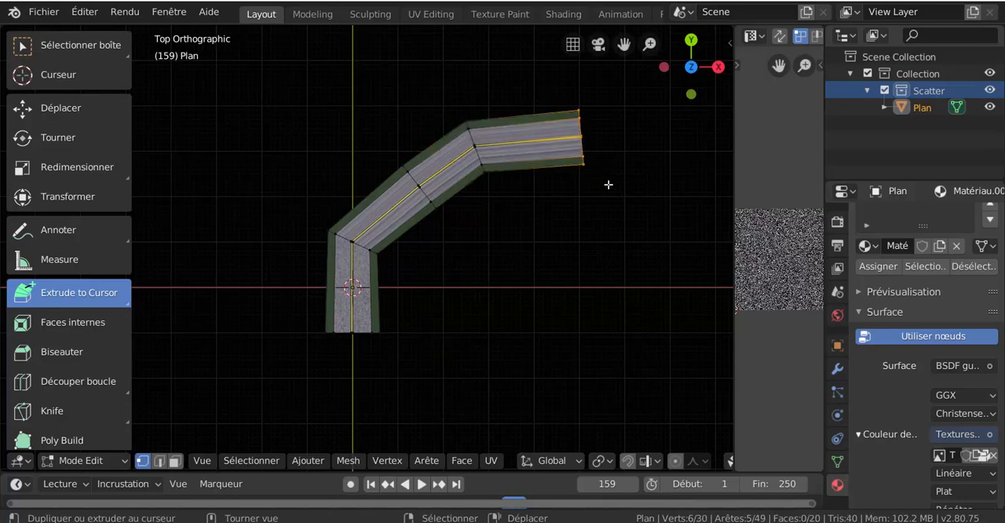
- Continue extruding the road end to the cursor in nine more sections, bending down and back below the starting segment
left_click(607, 184)
left_click(646, 240)
left_click(664, 276)
left_click(633, 345)
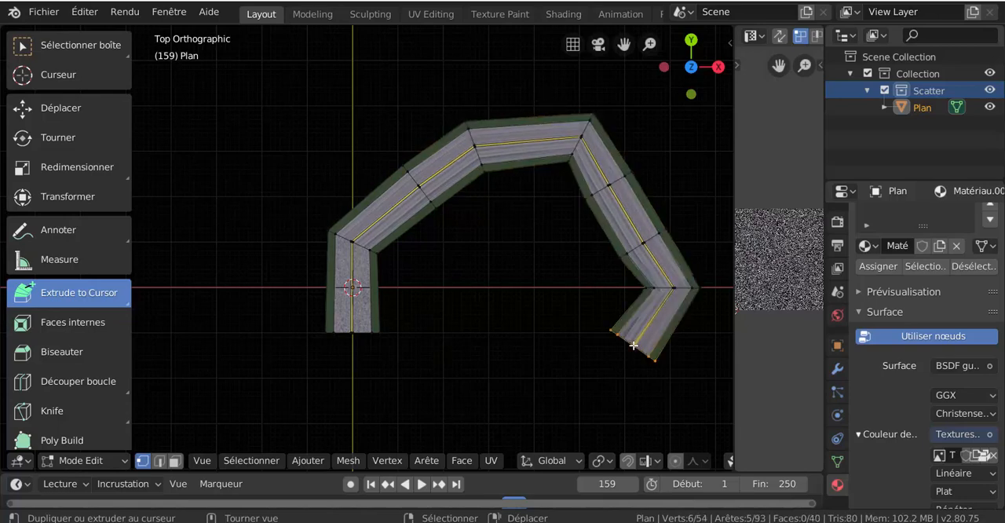
left_click(561, 352)
left_click(491, 382)
left_click(486, 395)
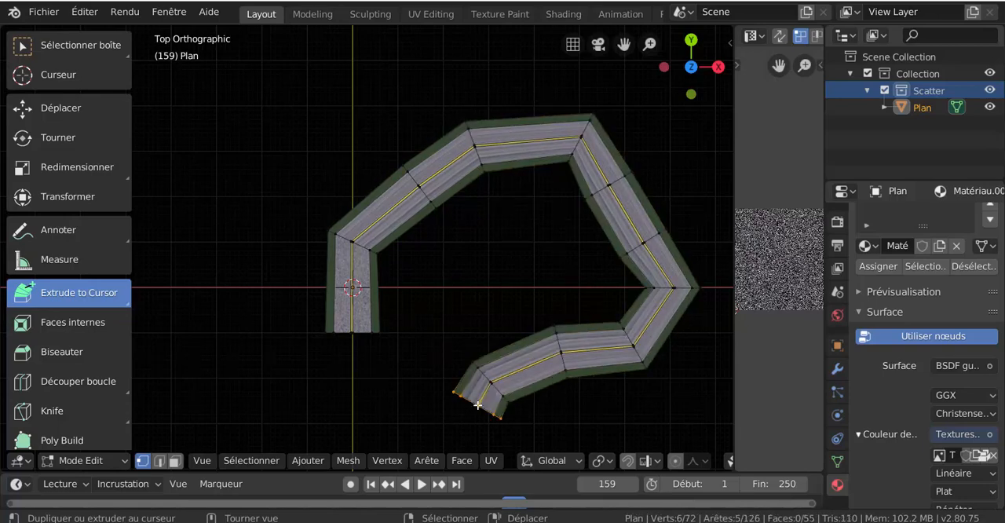
left_click(419, 415)
left_click(343, 408)
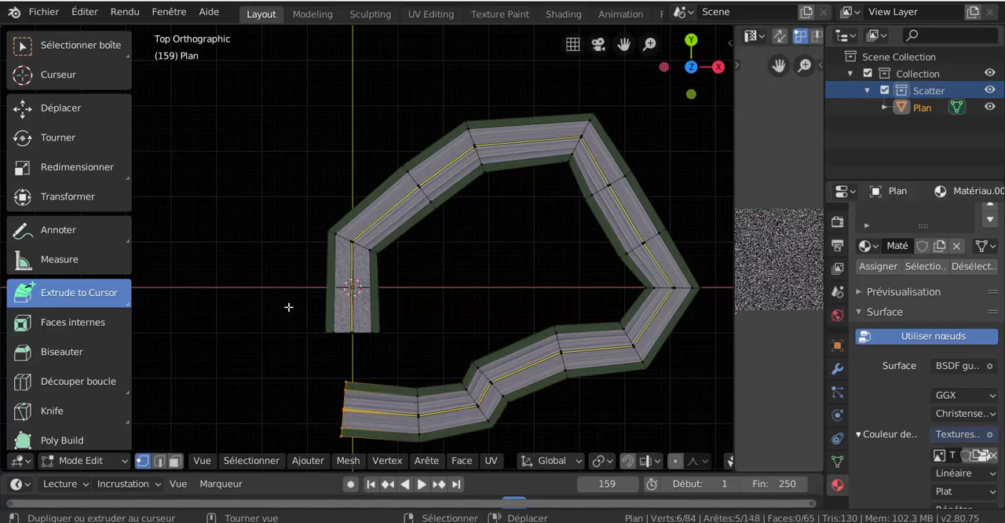
- Widen the UV editor on both sides and select the whole road mesh
left_click_drag(734, 362, 627, 360)
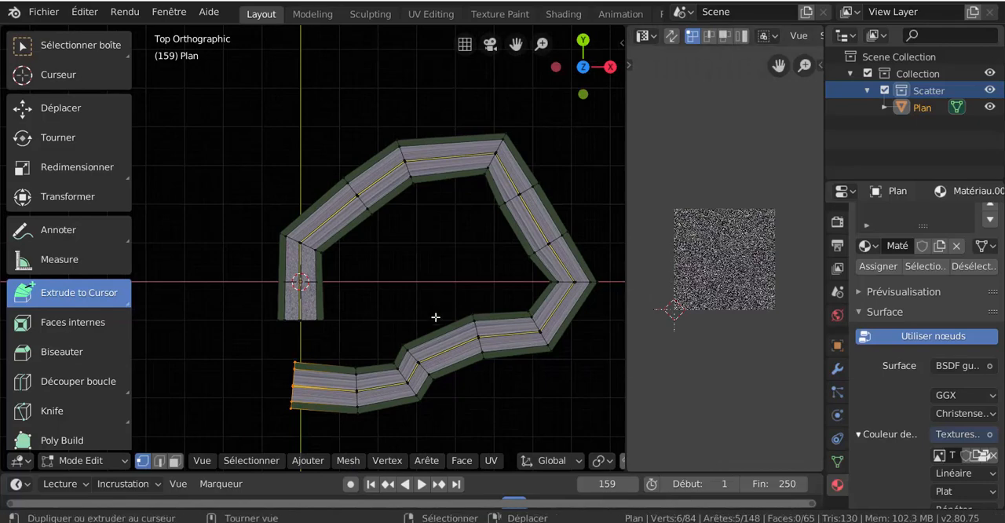
key("a")
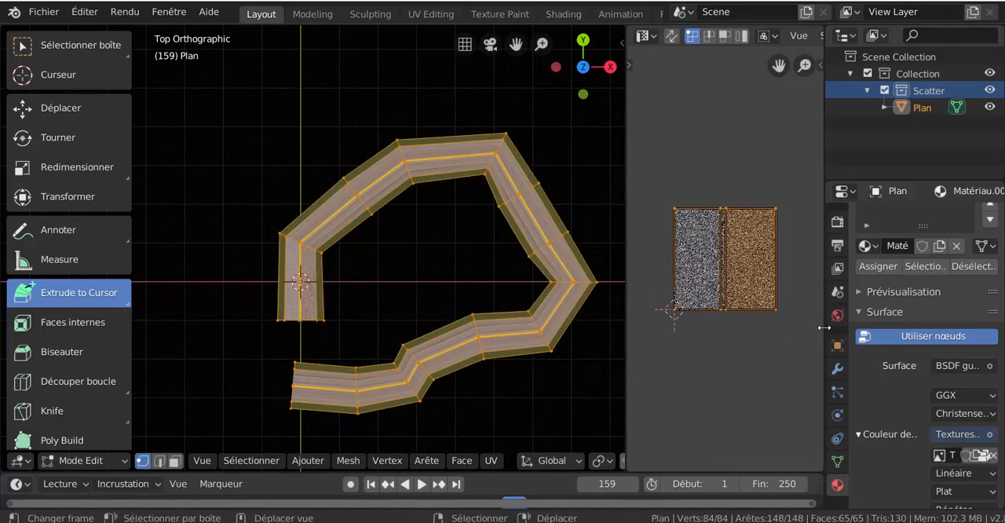
left_click_drag(824, 328, 895, 324)
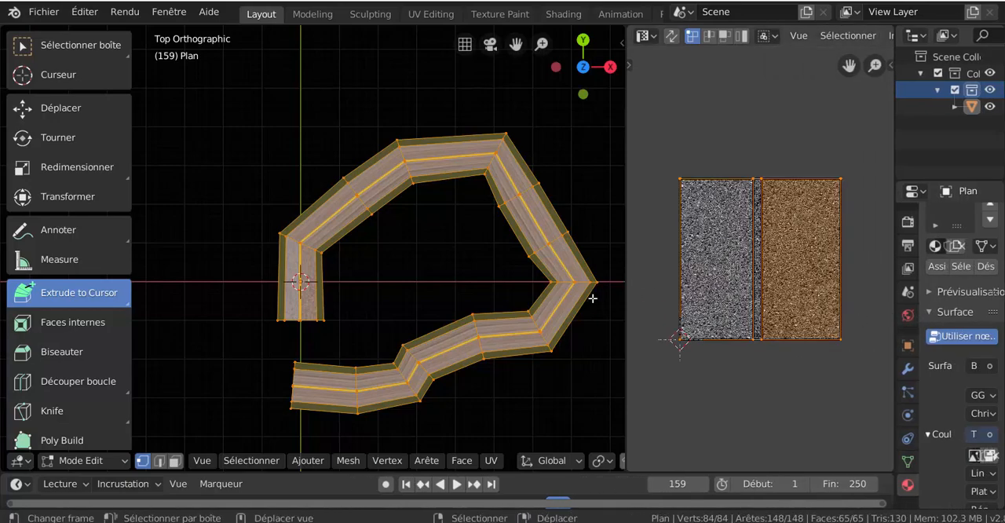
- In face mode, select the face loops of both asphalt lanes along the whole road, without the centre line and side strips
scroll(432, 266, "up", 1)
scroll(433, 265, "up", 1)
middle_click_drag(413, 319, 381, 276, "shift")
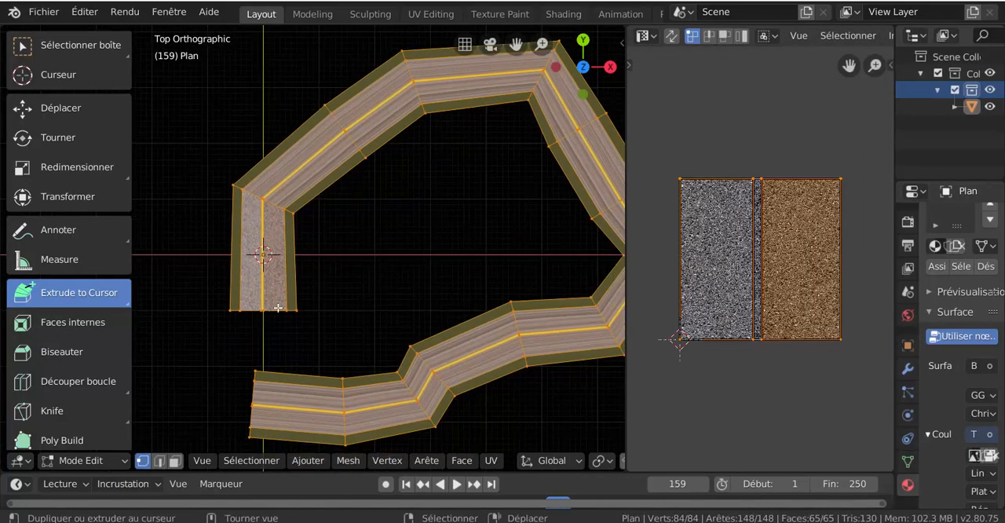
left_click(174, 461)
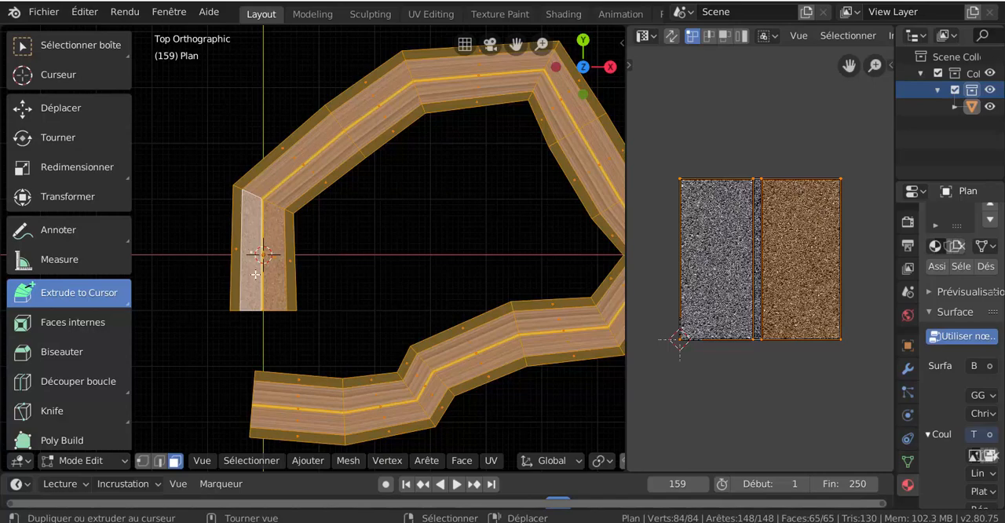
left_click(273, 245)
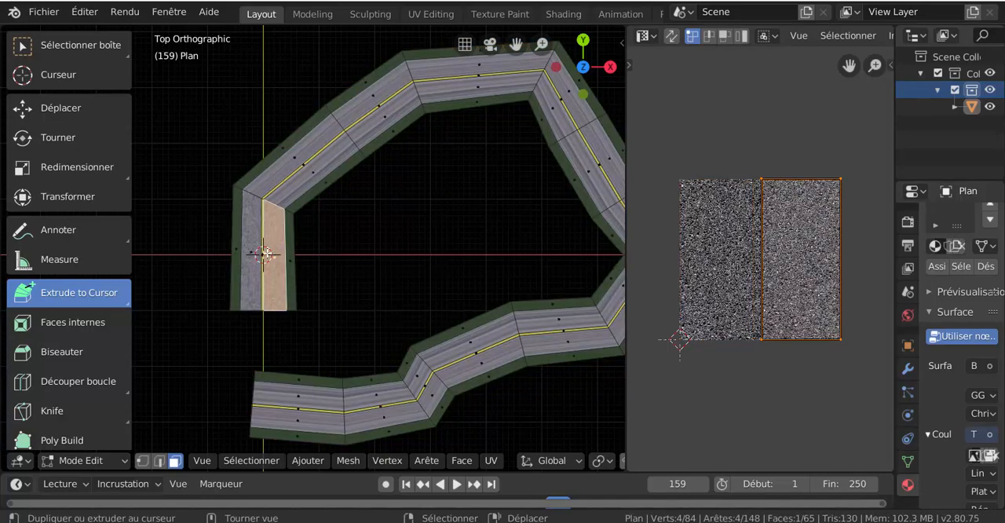
key("alt+a")
left_click(277, 210, "alt")
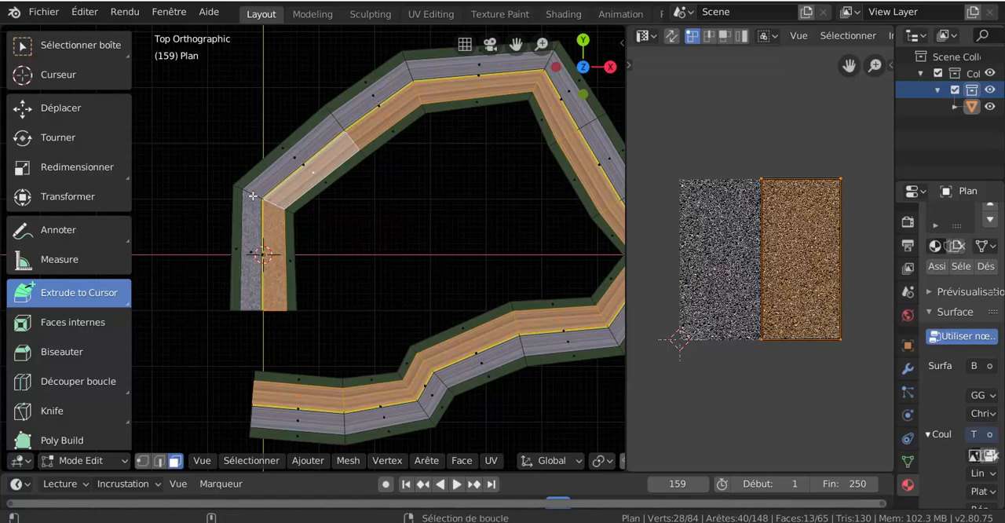
left_click(267, 230, "alt+shift")
scroll(292, 248, "up", 2)
scroll(291, 248, "up", 3)
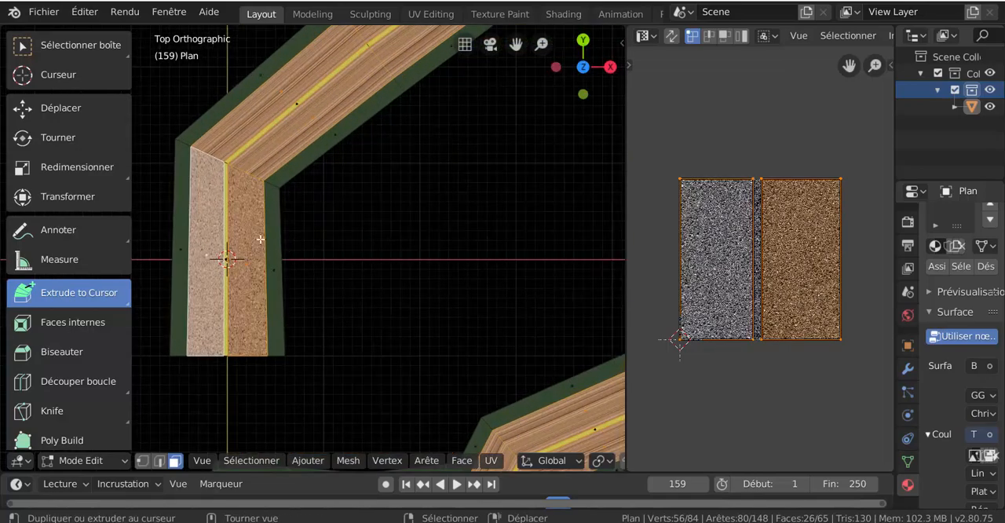
- Fit the whole road in the top view and unwrap the selected lanes with Project from View
scroll(258, 258, "down", 6)
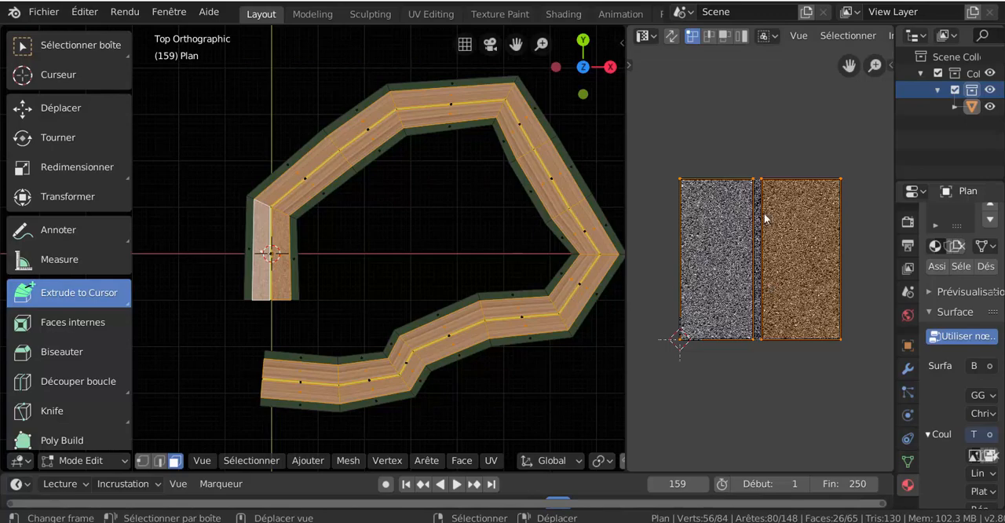
left_click(322, 462)
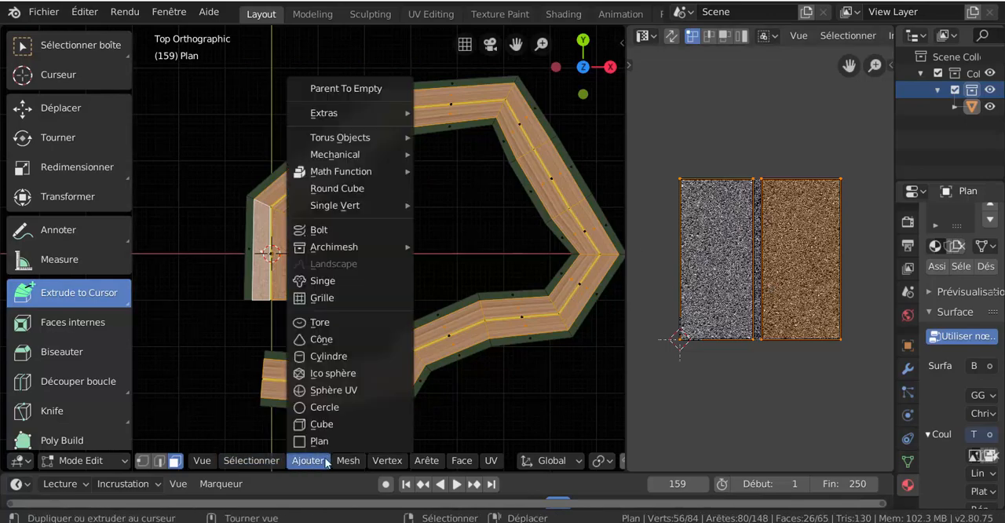
left_click(491, 462)
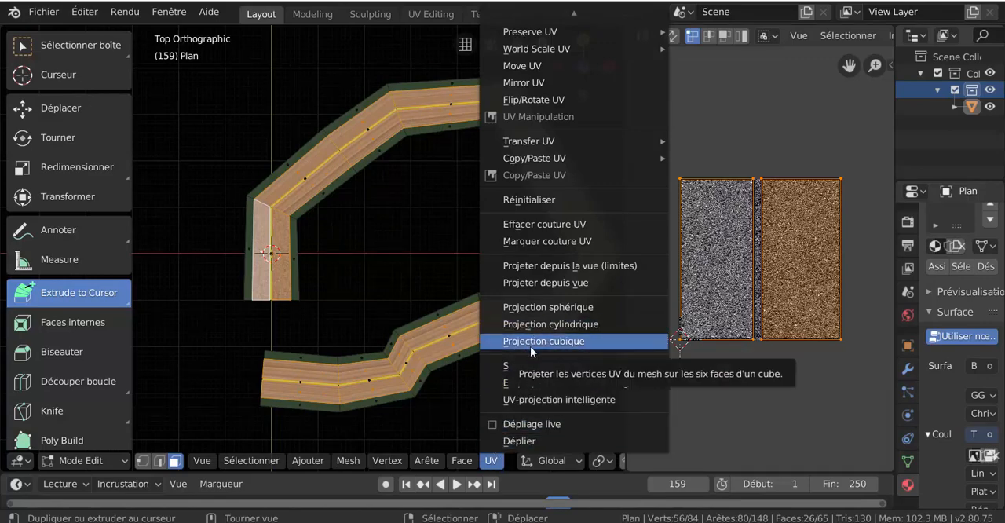
left_click(546, 284)
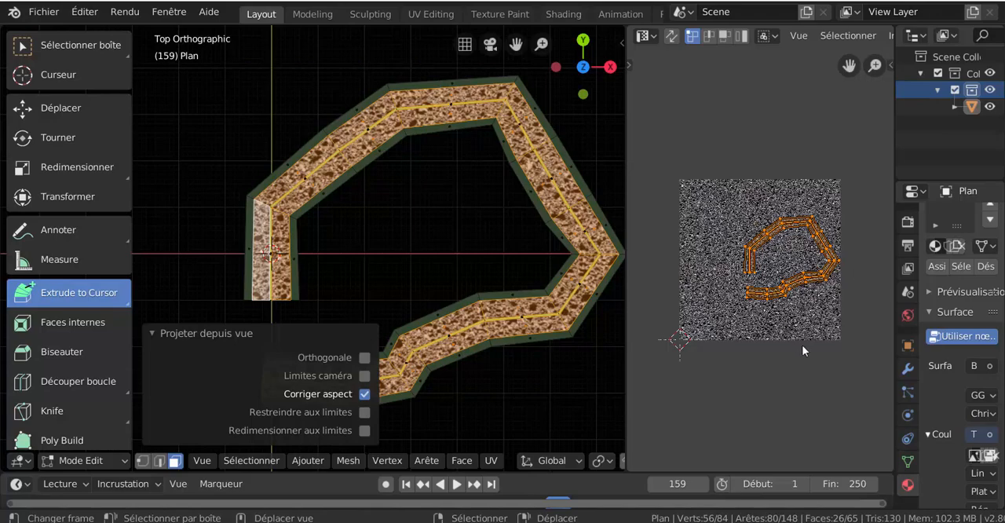
- Centre the lane UVs on the asphalt image and scale them up more than six times around the image
key("g")
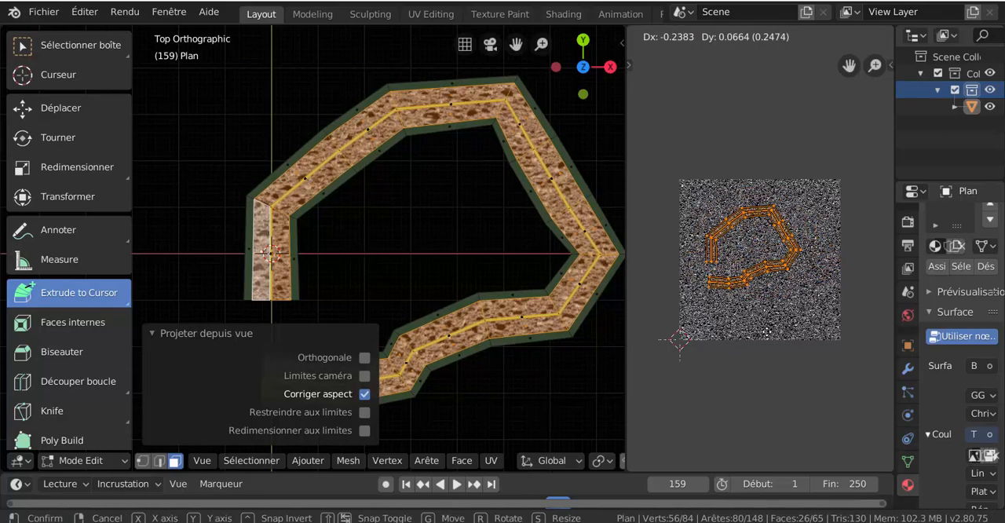
left_click(768, 334)
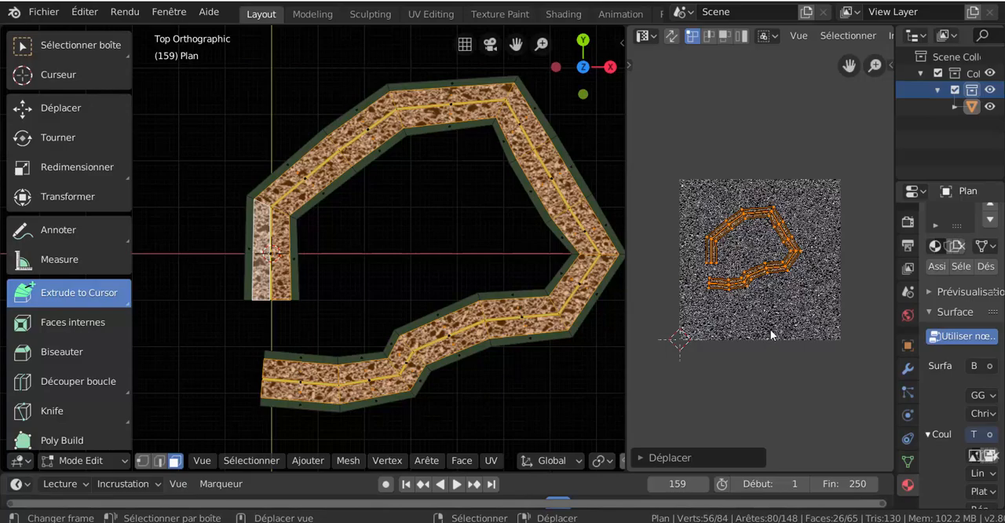
key("s")
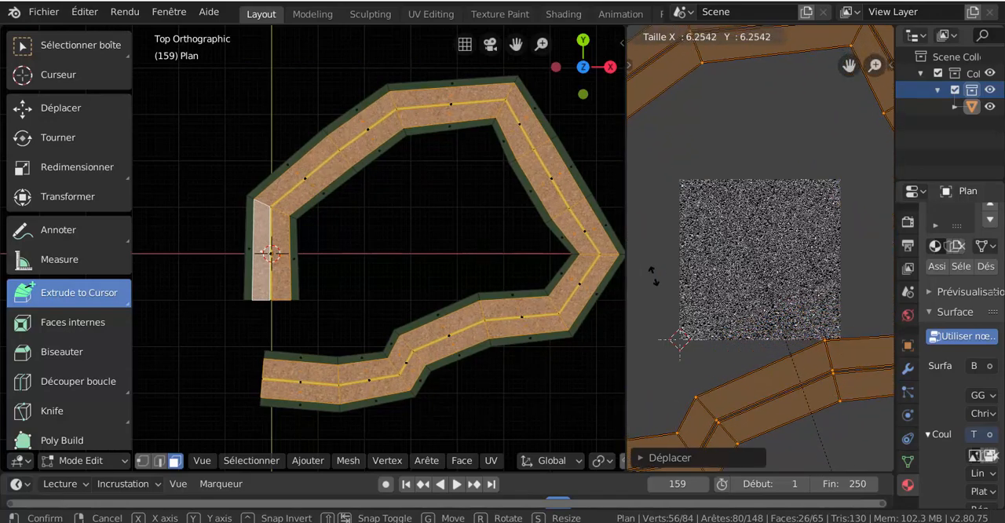
left_click(678, 332)
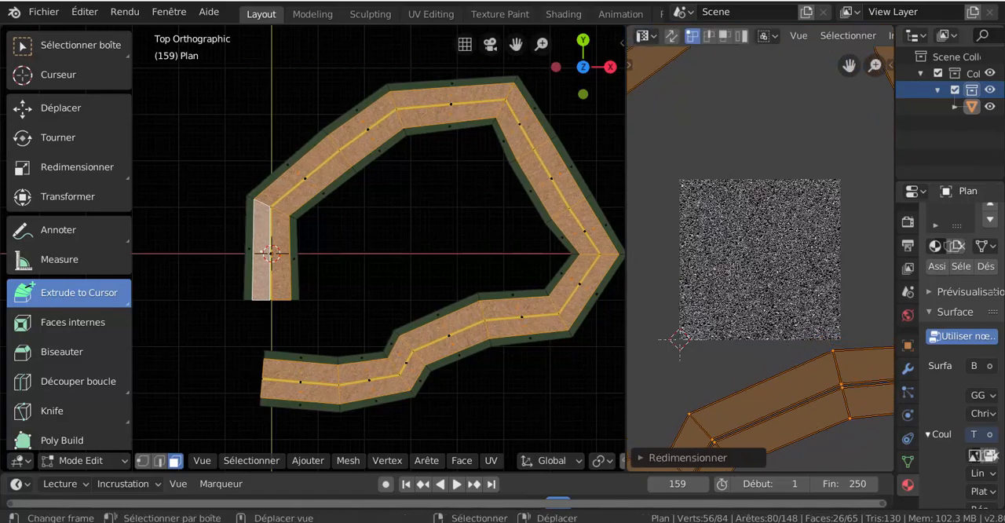
- Inspect the asphalt grain on the road and scale the lane UVs up further for a finer texture
scroll(399, 218, "up", 5)
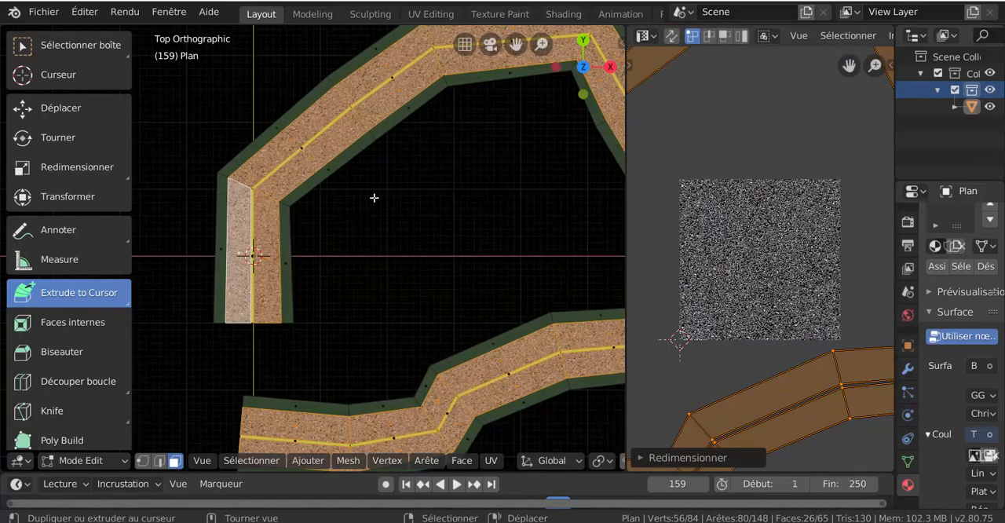
scroll(751, 305, "down", 2)
scroll(460, 312, "down", 4)
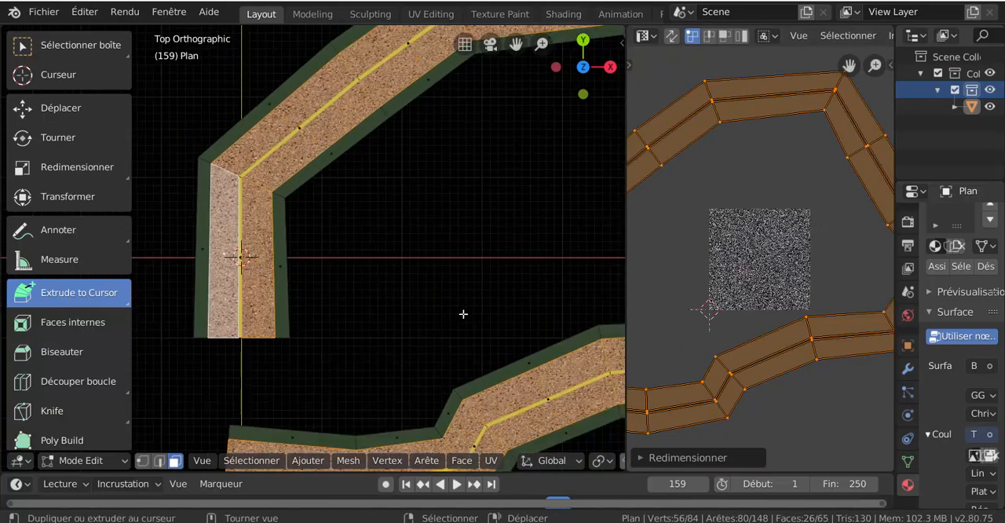
scroll(782, 369, "down", 2)
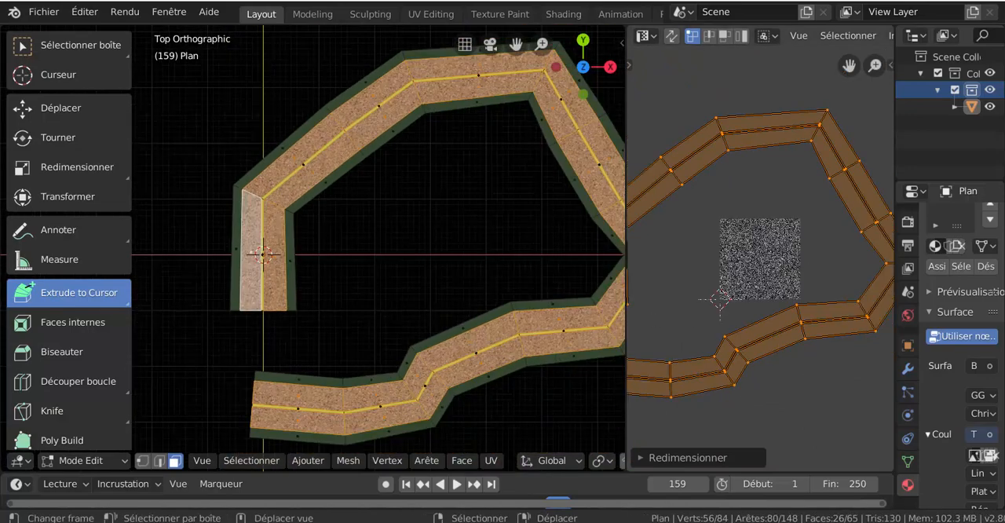
scroll(803, 372, "up", 1)
key("s")
left_click(837, 424)
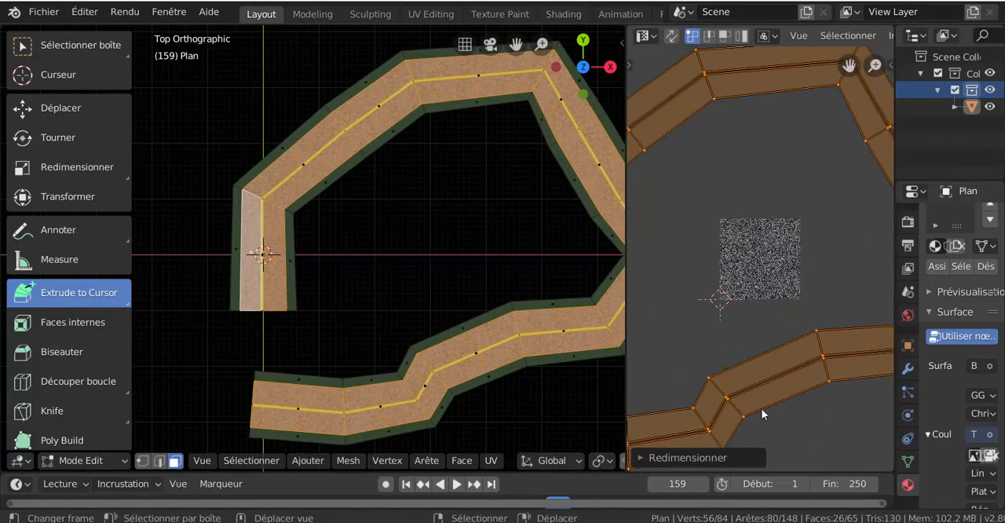
scroll(257, 211, "up", 4)
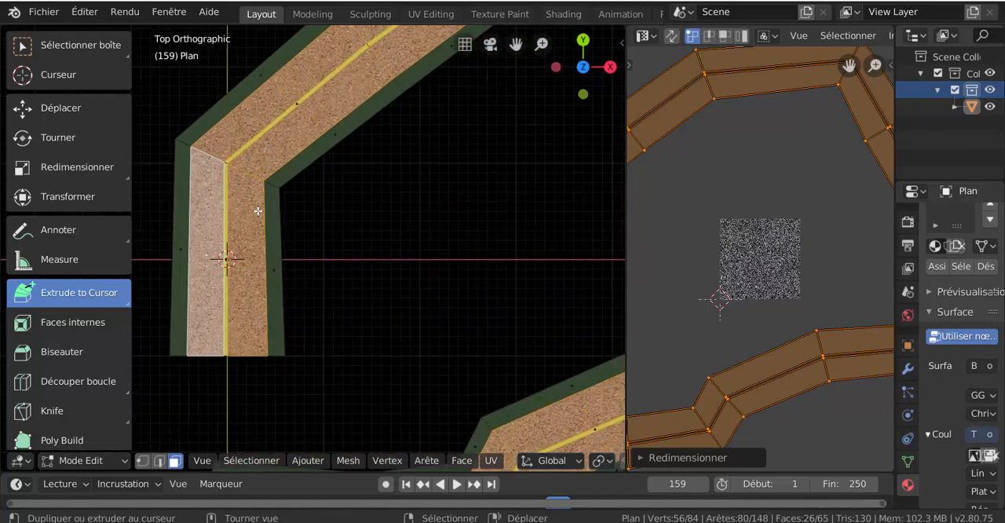
scroll(257, 211, "down", 3)
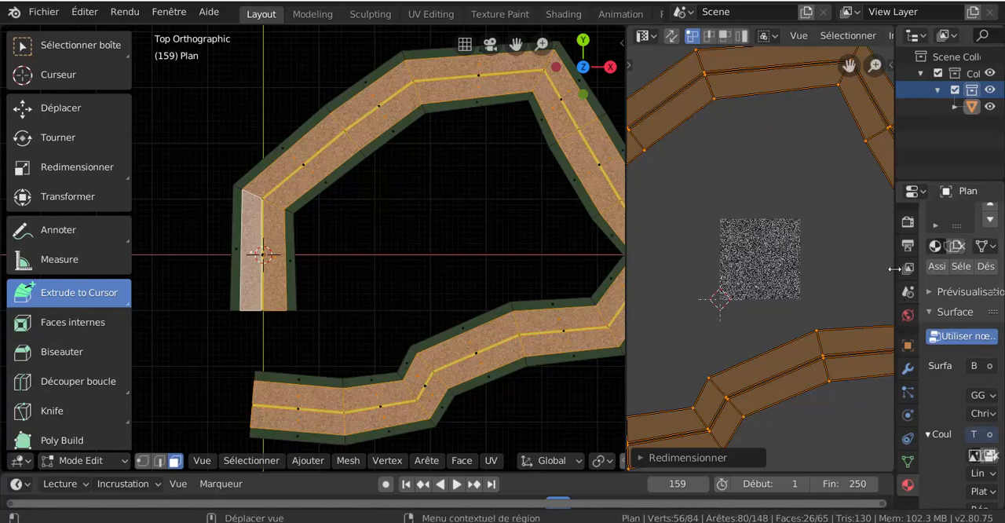
- Widen the properties editor and add a Subdivision Surface modifier to the road
left_click_drag(894, 268, 773, 269)
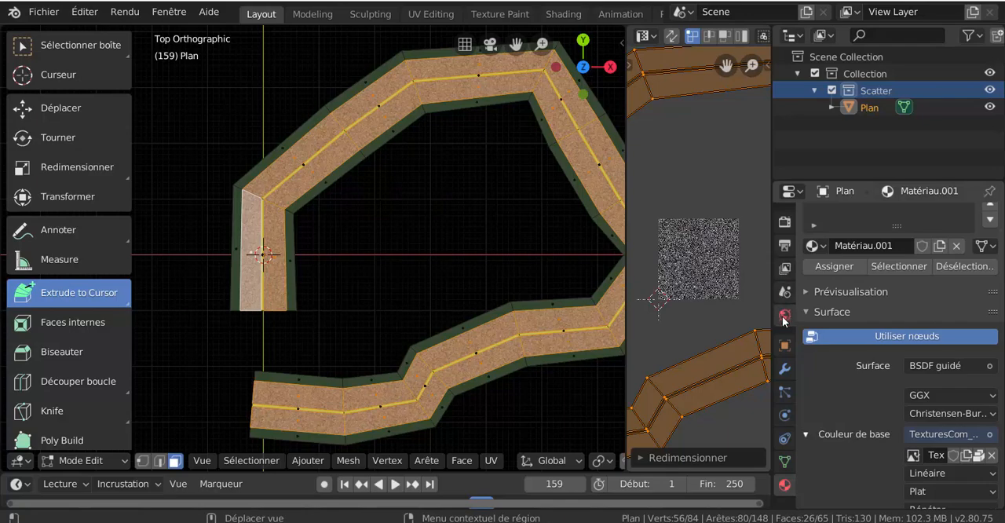
left_click(785, 369)
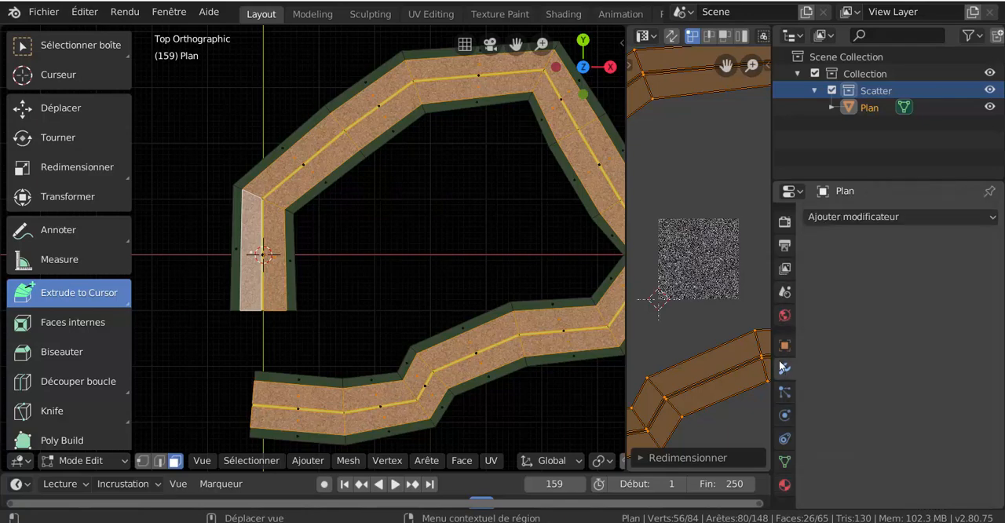
left_click(881, 216)
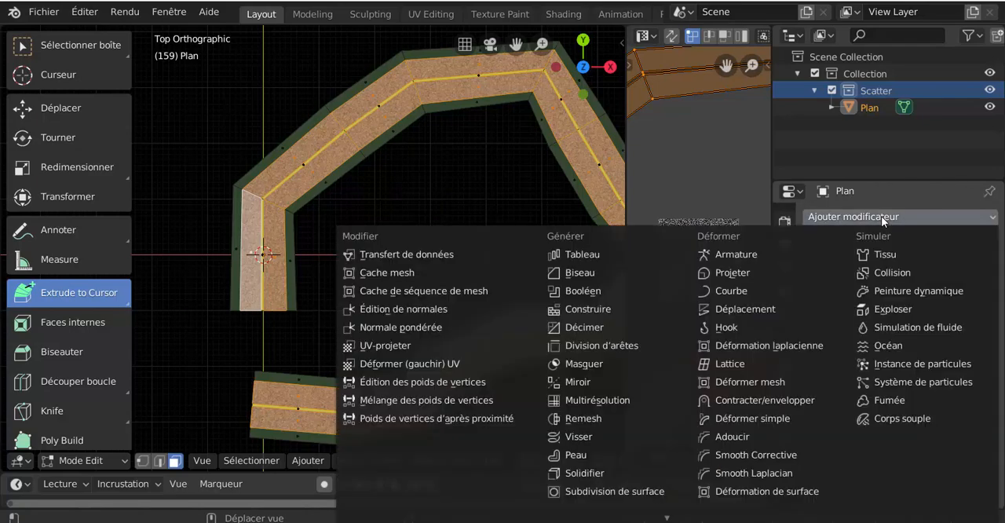
left_click(615, 491)
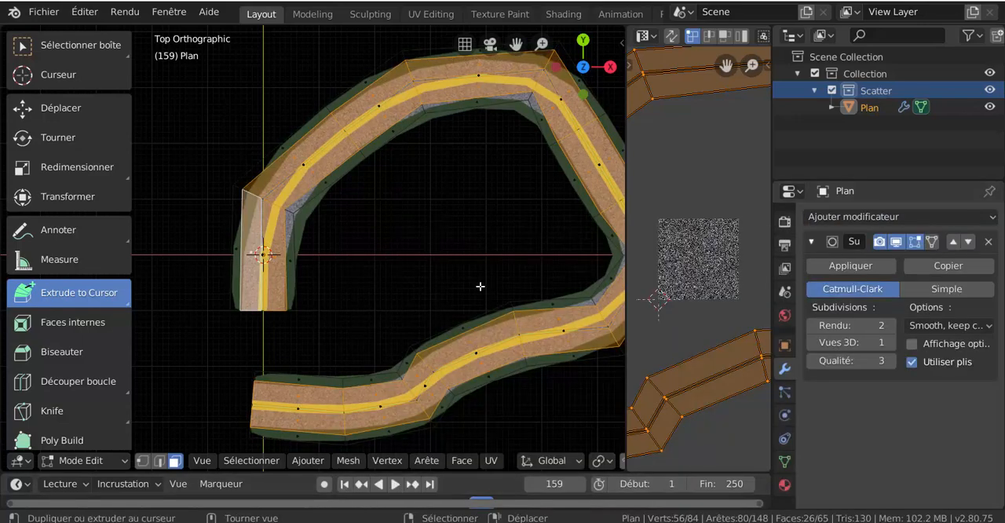
- Enlarge the 3D viewport, switch the road to Object Mode and view the smoothed road at an angle
middle_click_drag(390, 231, 437, 196)
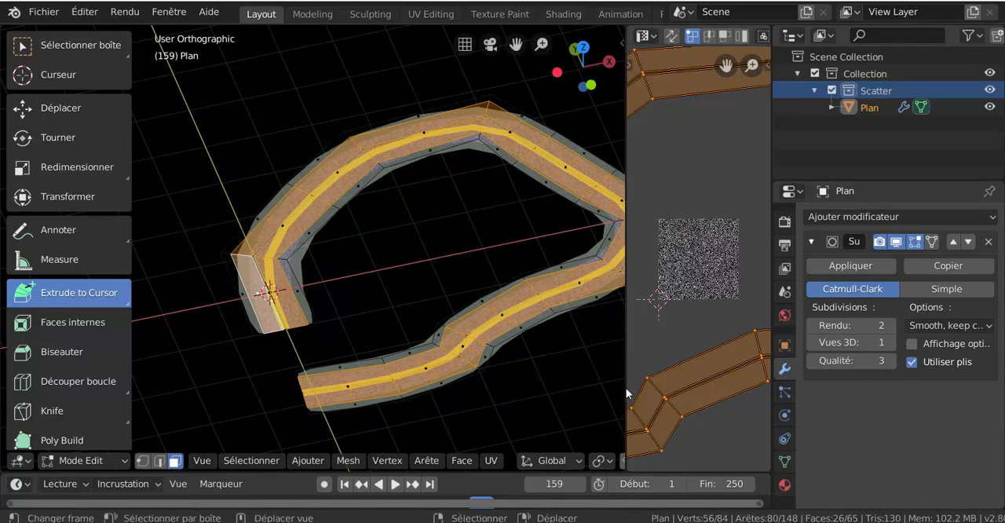
left_click_drag(625, 387, 719, 389)
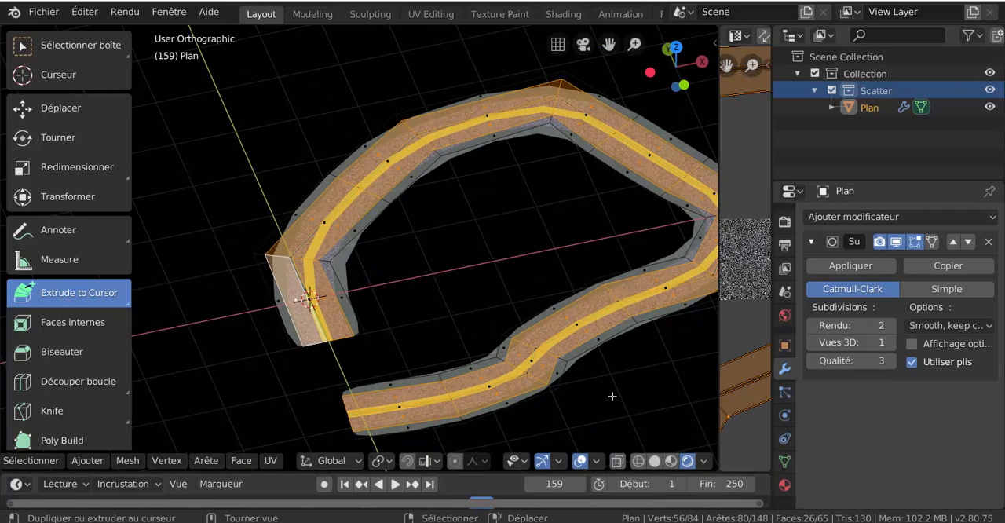
key("ctrl+Tab")
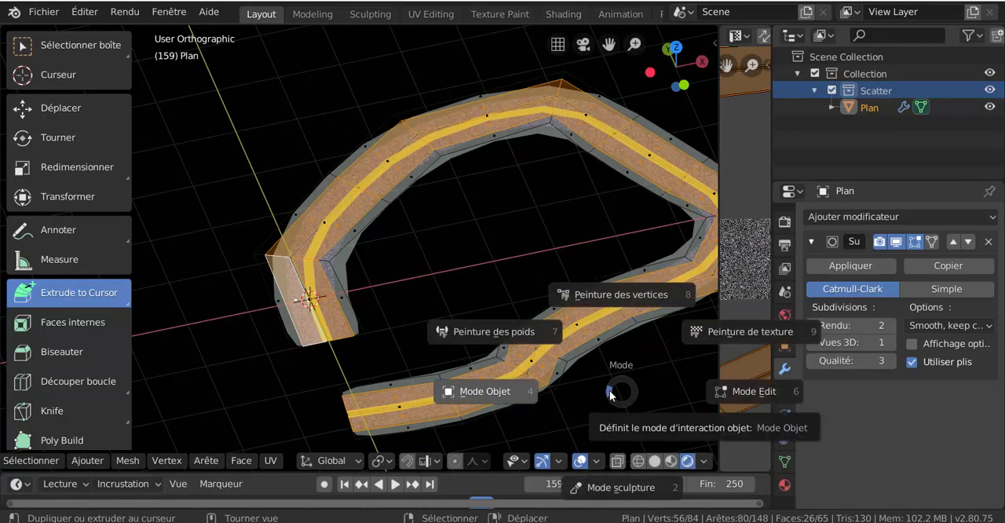
left_click(585, 398)
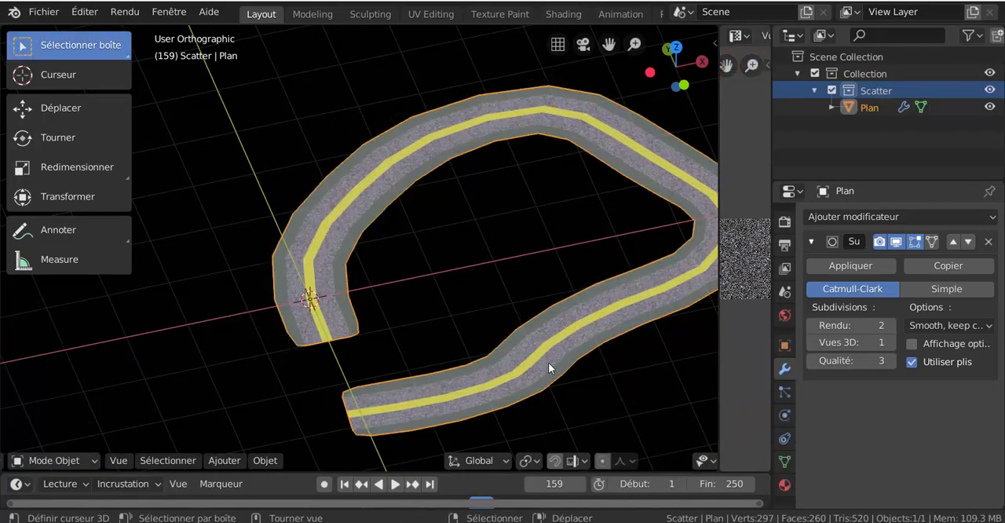
middle_click_drag(548, 362, 465, 321)
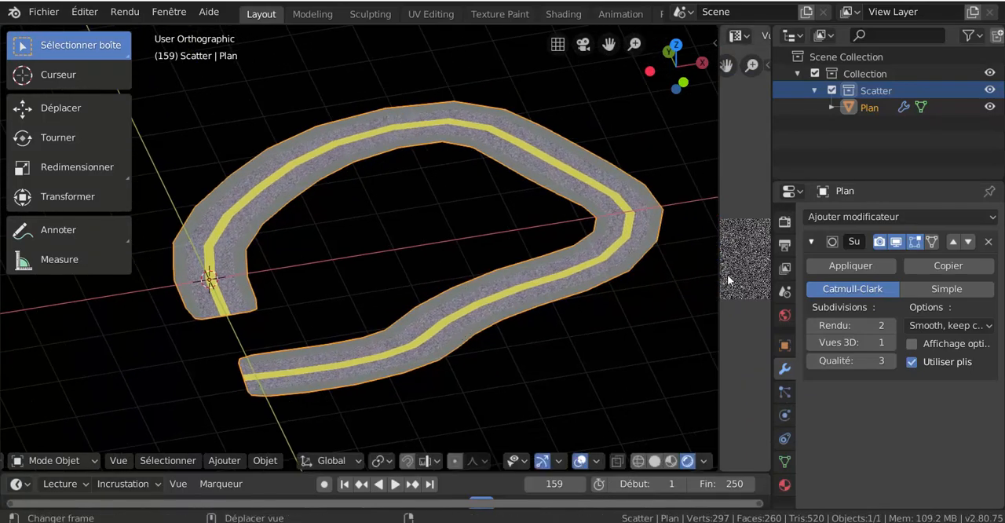
scroll(348, 268, "up", 1)
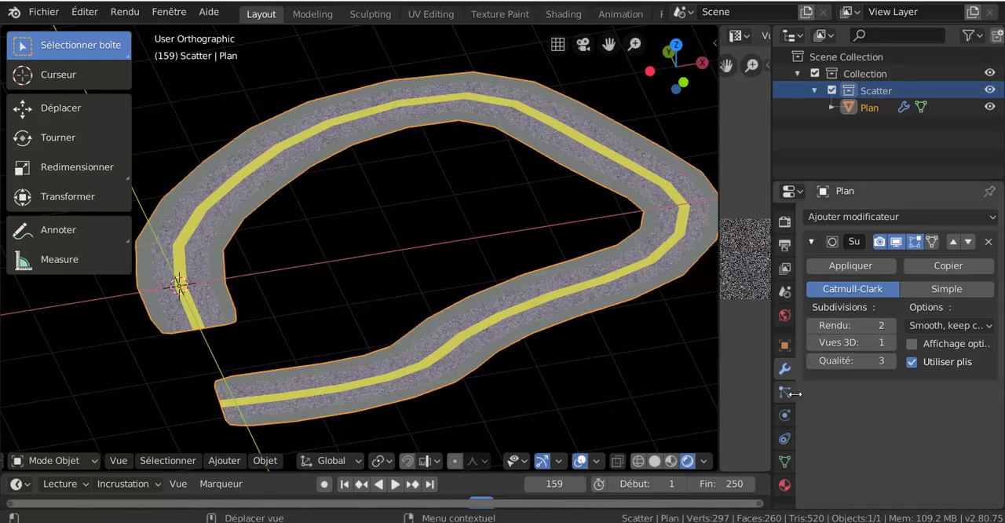
- Show the surface settings of Matériau.001 down to the subsurface values in a widened properties editor
left_click(785, 484)
scroll(875, 415, "down", 5)
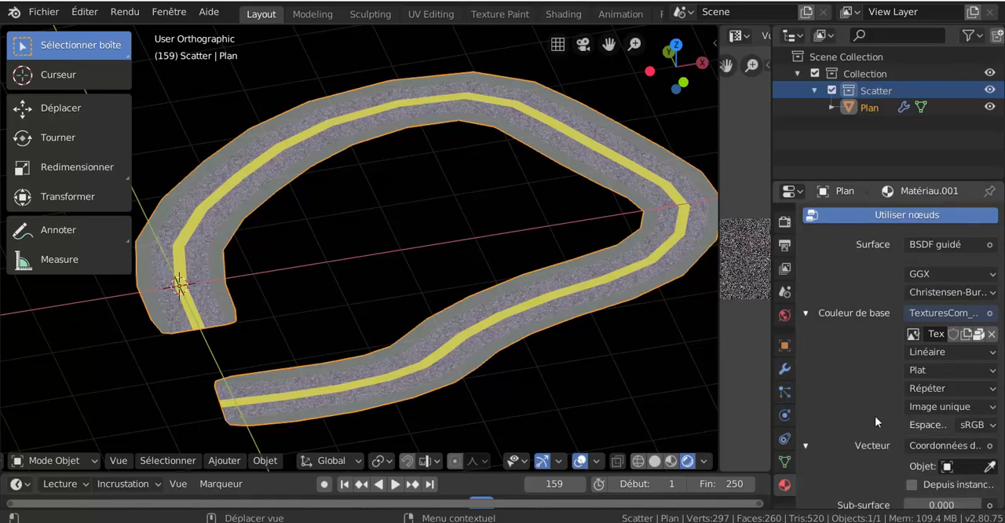
left_click_drag(771, 344, 561, 330)
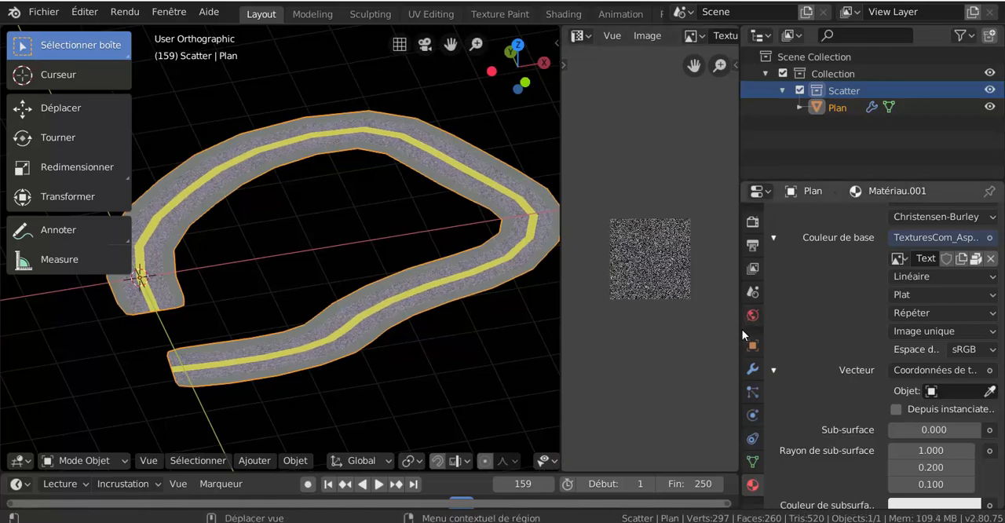
left_click_drag(740, 331, 658, 324)
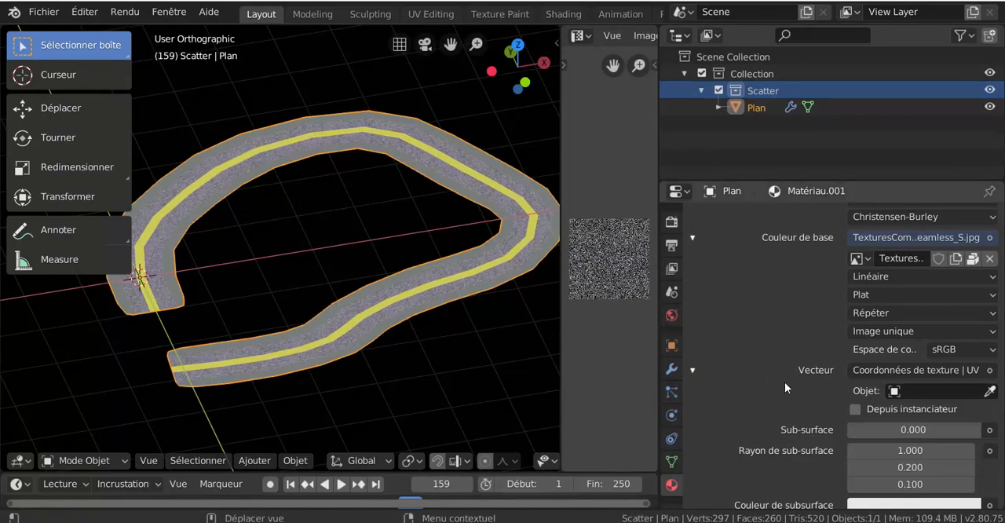
scroll(785, 377, "down", 5)
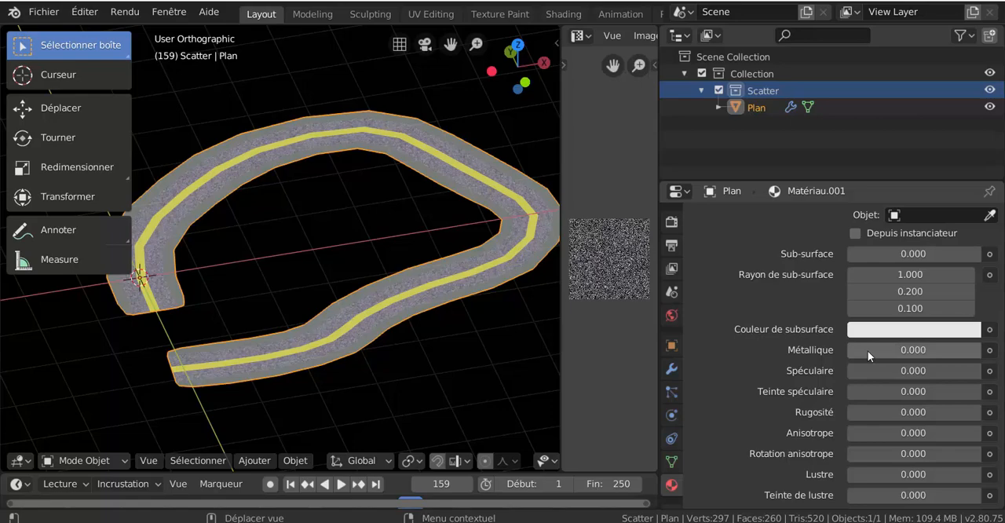
- Darken the subsurface colour of Matériau.001 to near black
mouse_move(868, 350)
left_mouse_down()
mouse_move(994, 350)
mouse_move(868, 350)
left_mouse_up()
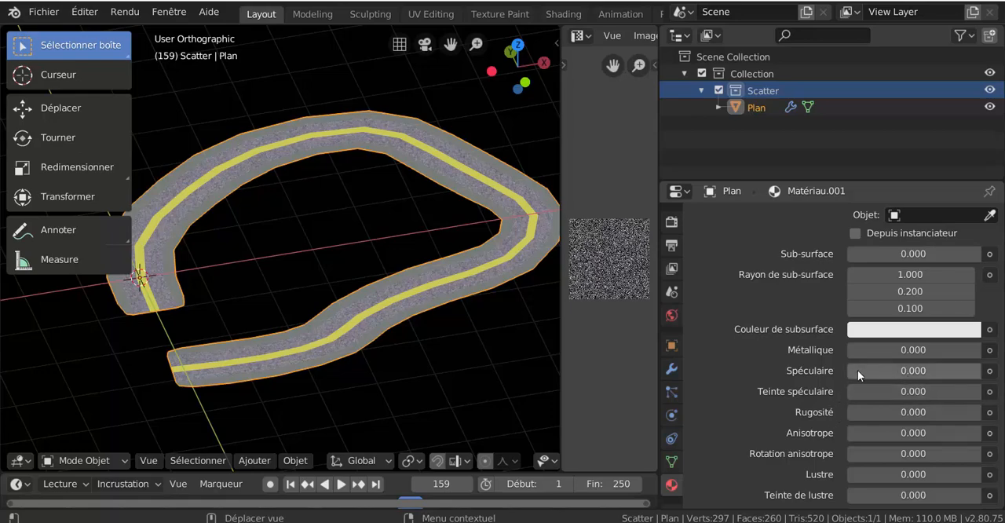
left_click(881, 330)
left_click_drag(969, 141, 968, 110)
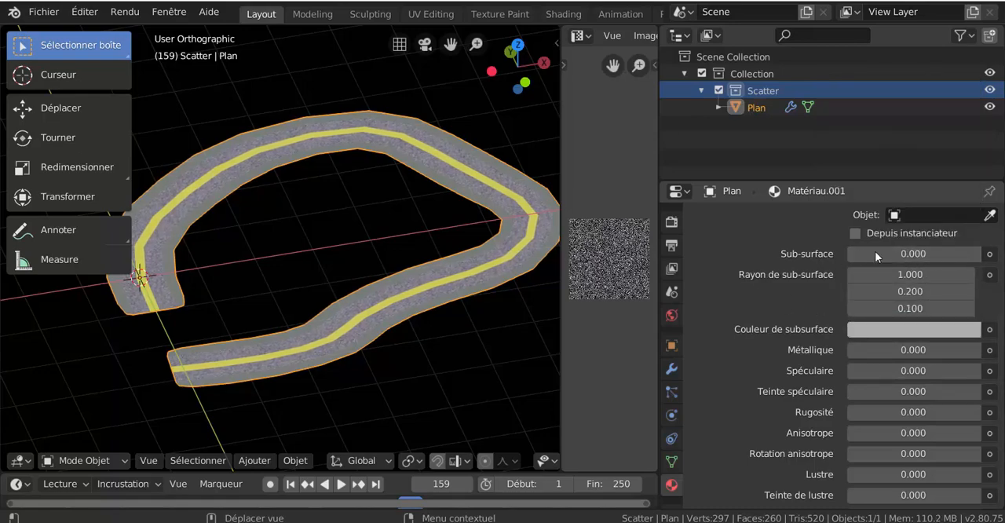
left_click(926, 252)
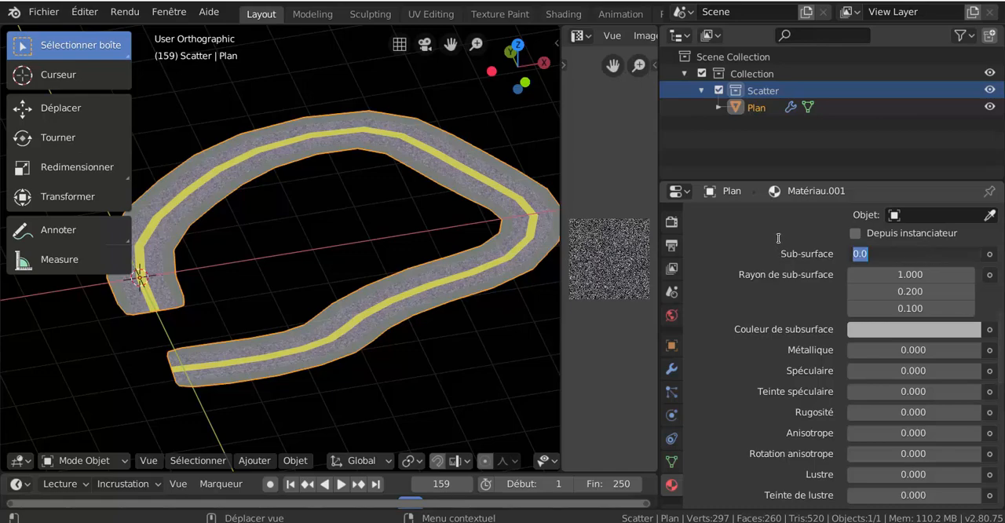
key("Escape")
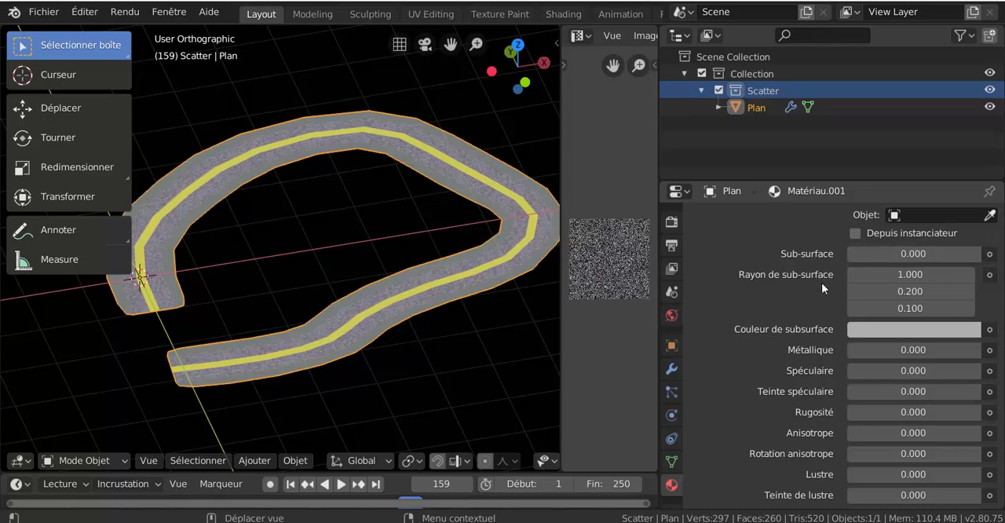
scroll(822, 283, "down", 1)
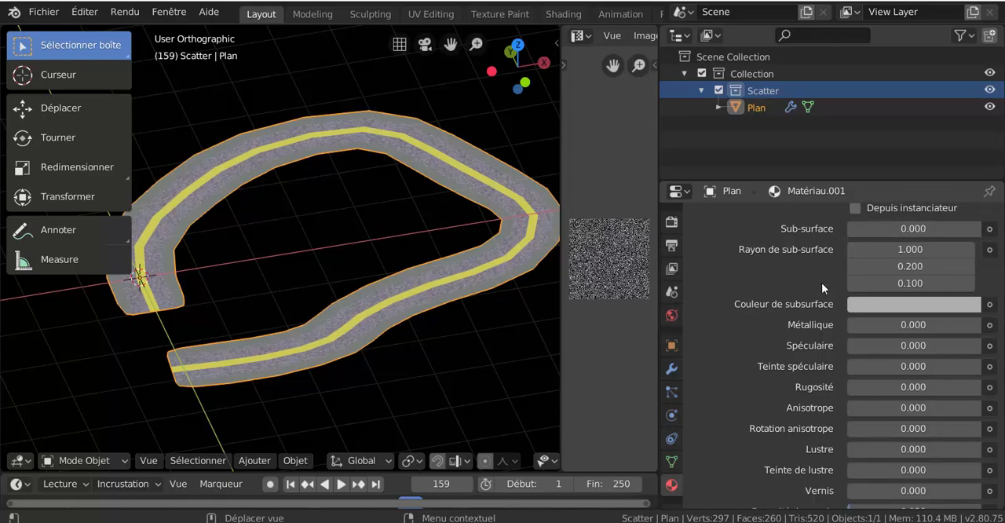
left_click(893, 306)
left_click_drag(887, 262, 840, 262)
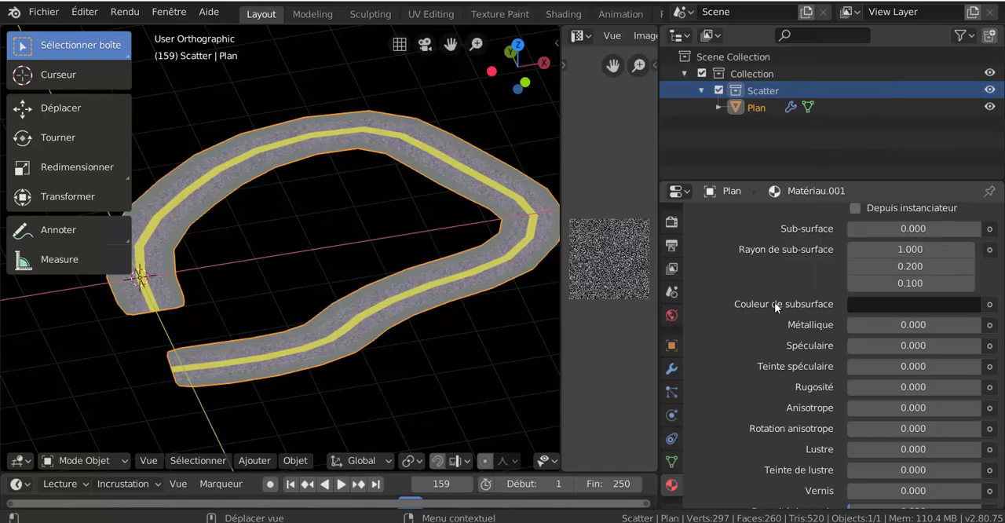
- Experiment with the subsurface radius of Matériau.001 and set its three values to 0.000, 0.000 and 3.000
mouse_move(908, 228)
left_mouse_down()
mouse_move(971, 228)
mouse_move(914, 228)
left_mouse_up()
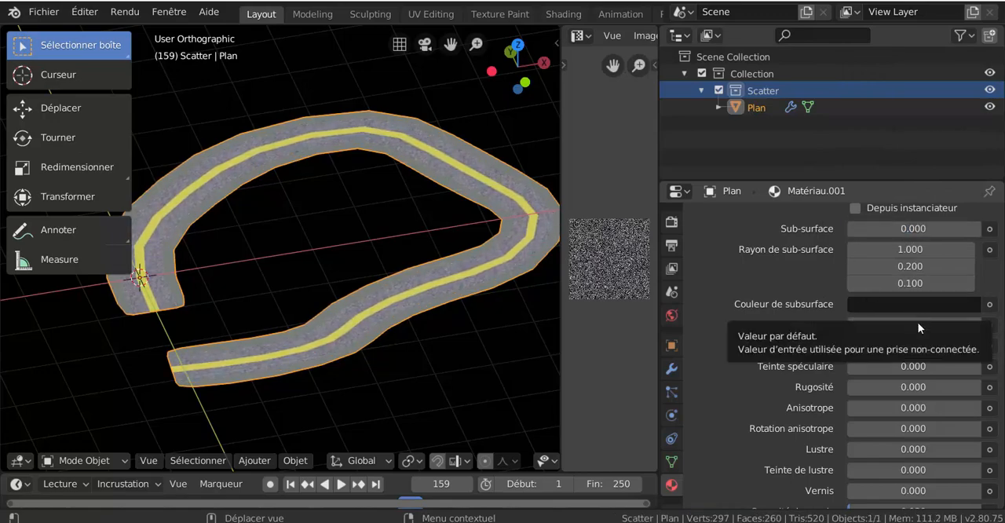
left_click_drag(911, 249, 970, 249)
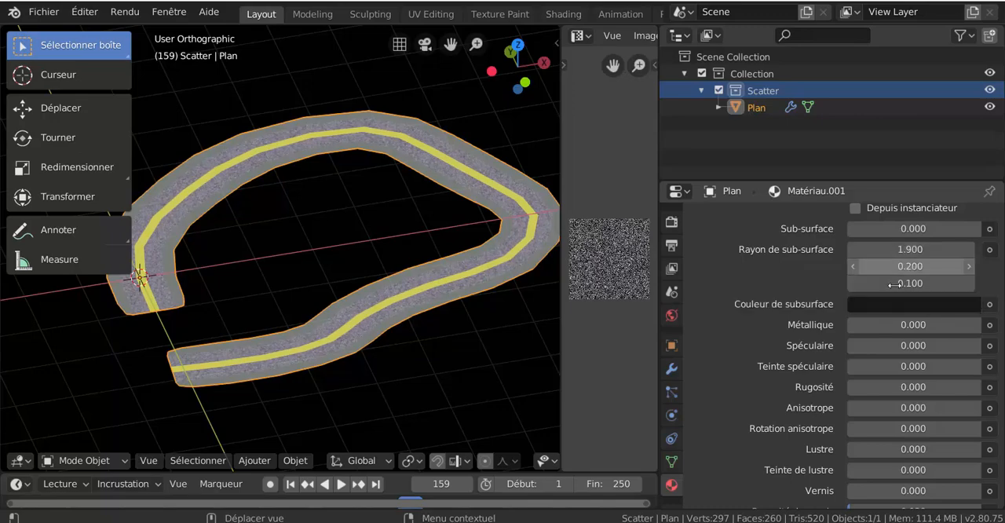
left_click_drag(907, 283, 844, 283)
left_click_drag(907, 284, 986, 283)
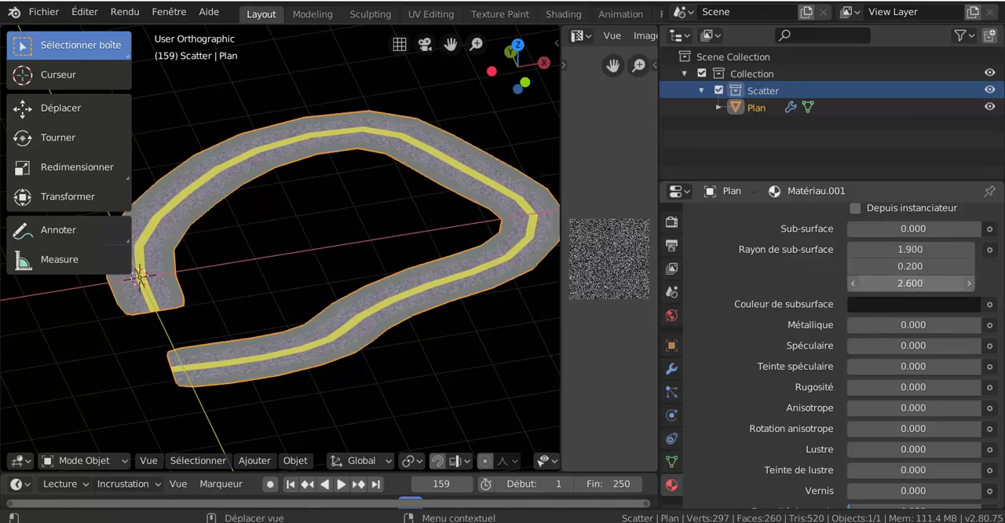
left_click_drag(908, 284, 961, 284)
left_click_drag(908, 266, 933, 251)
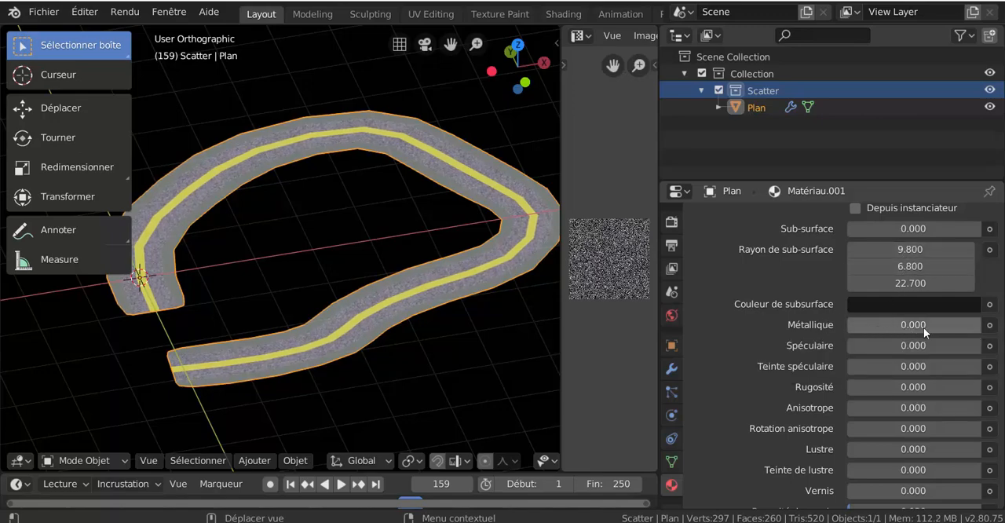
left_click_drag(924, 282, 911, 229)
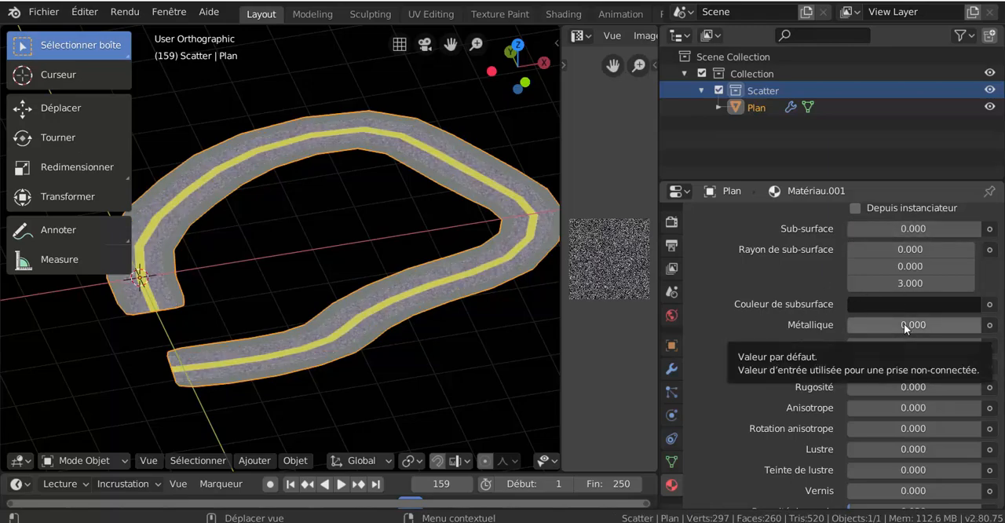
left_click_drag(904, 324, 848, 324)
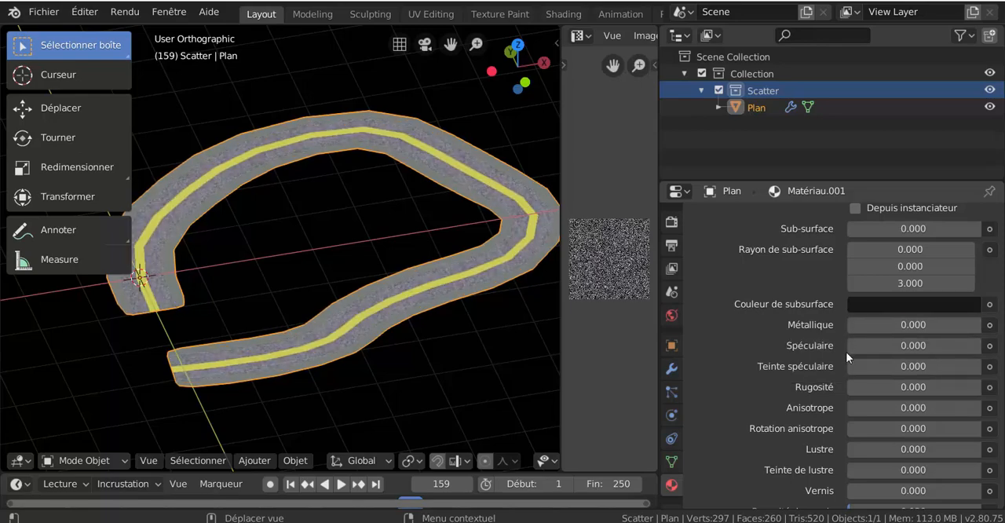
scroll(850, 362, "down", 6)
scroll(853, 393, "down", 4)
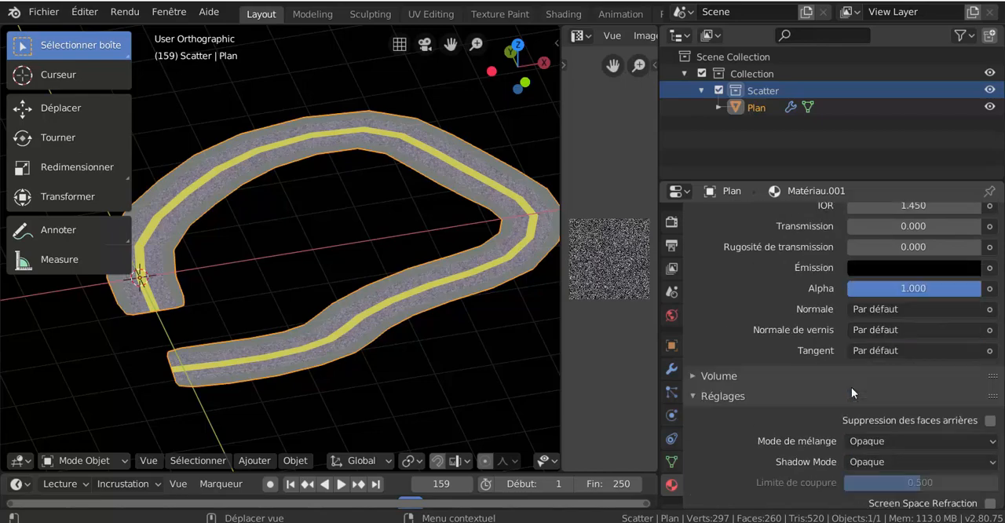
scroll(851, 387, "up", 10)
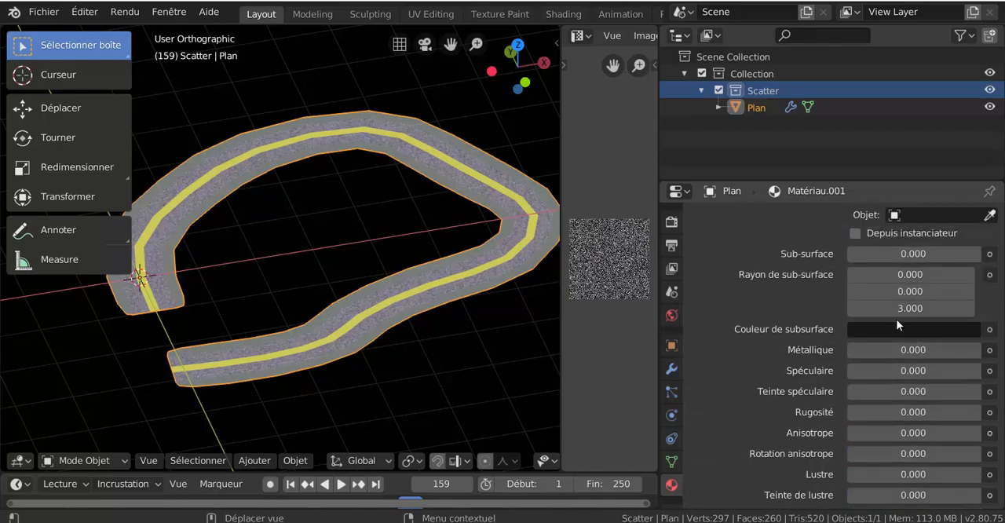
- Try the box projection on the asphalt image texture used as the base colour of Matériau.001
scroll(898, 322, "up", 5)
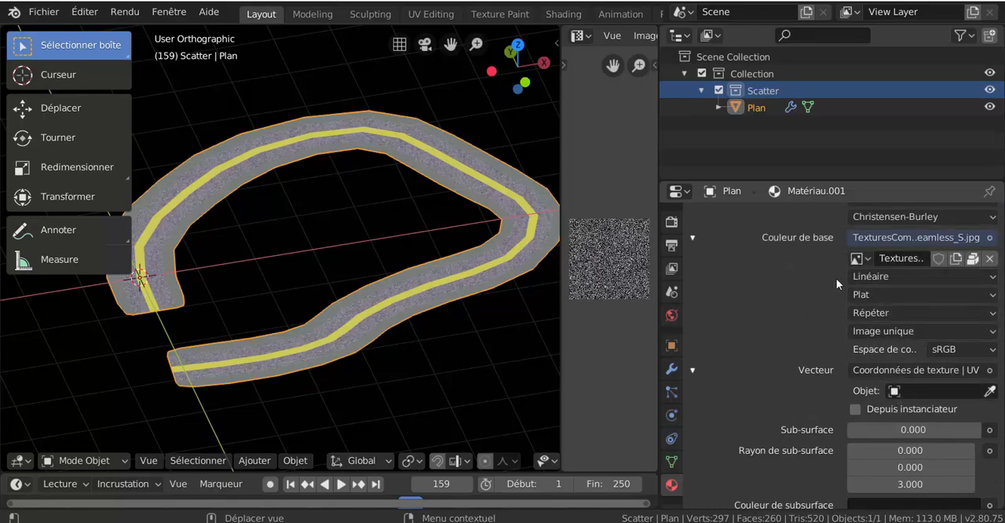
left_click(893, 295)
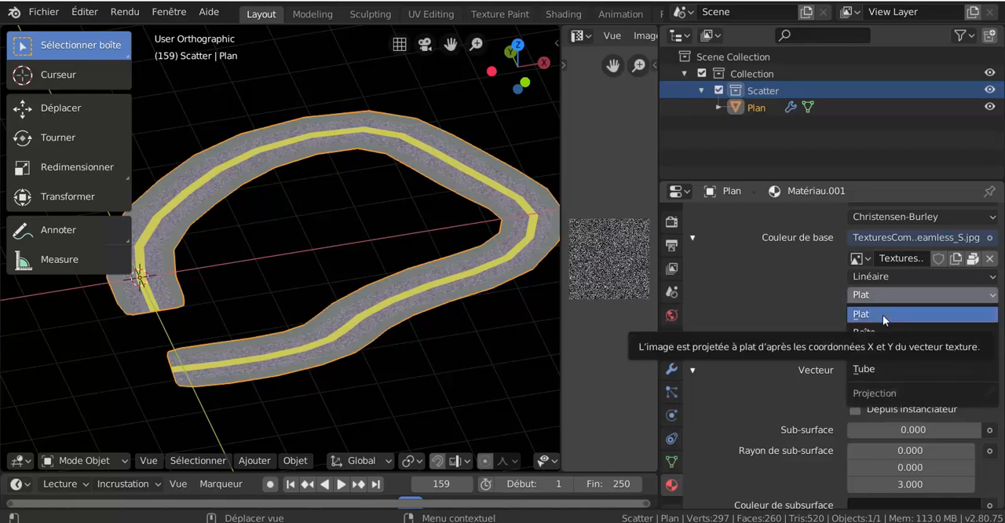
left_click(882, 331)
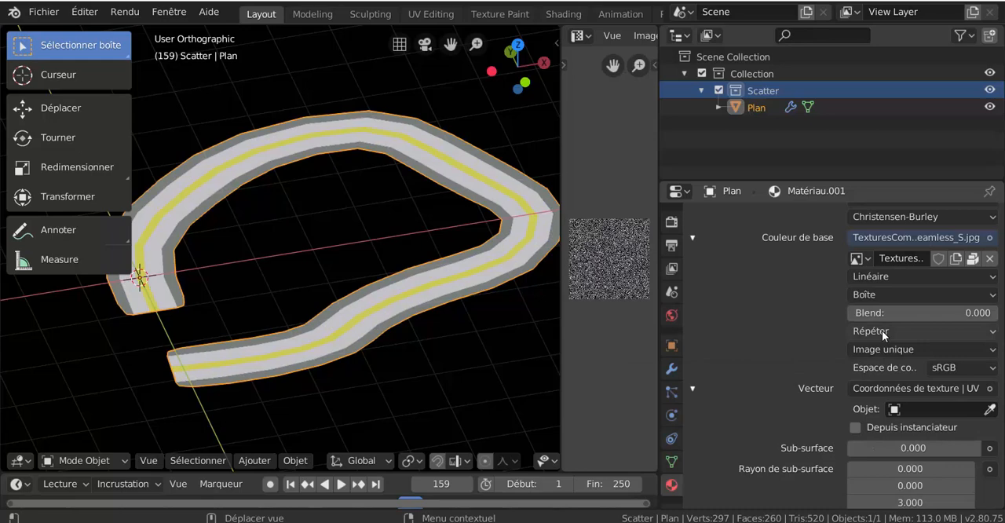
left_click(885, 298)
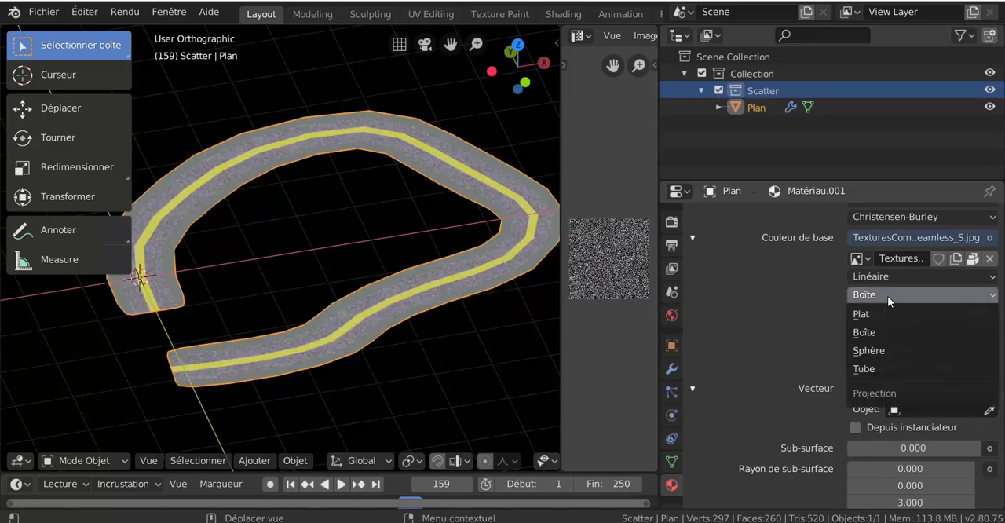
left_click(887, 331)
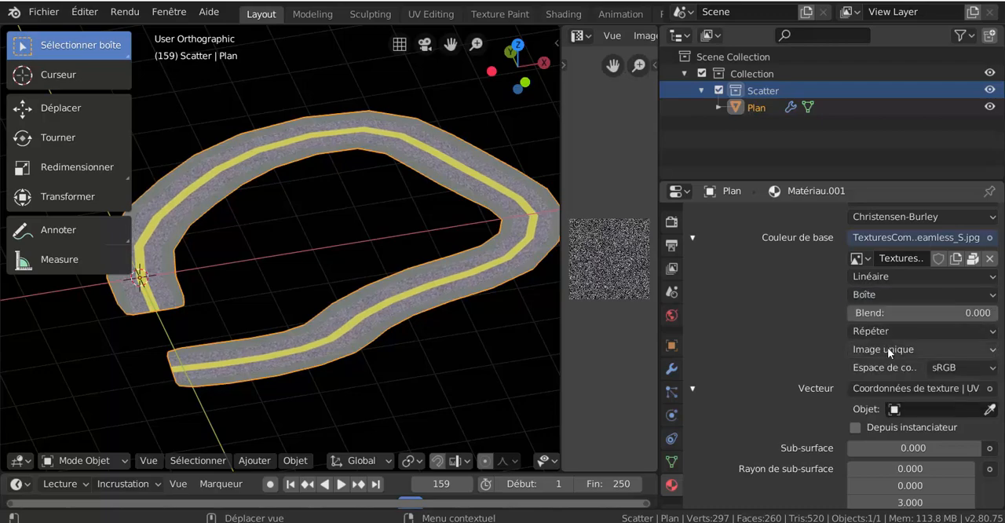
left_click(883, 314)
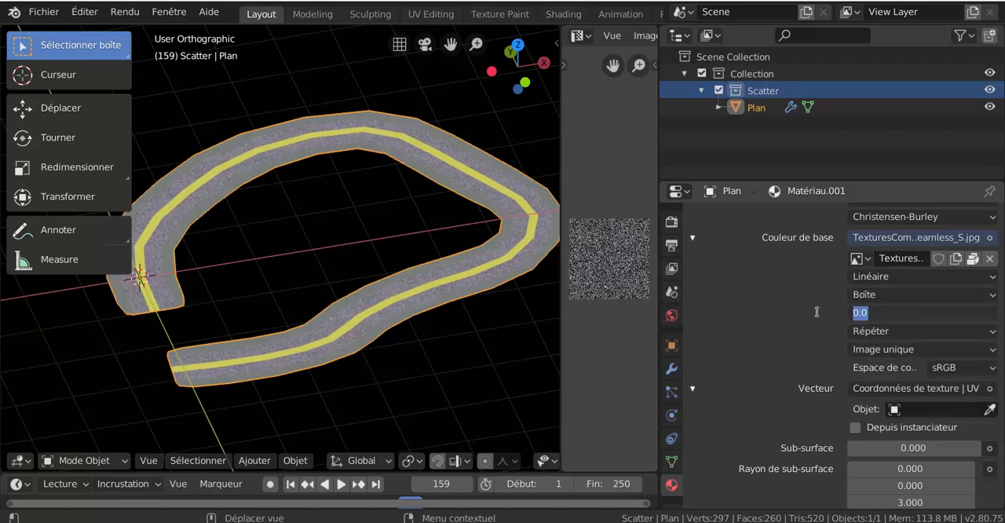
key("Escape")
- Try the sphere projection on the asphalt image texture and return it to flat projection with linear interpolation
left_click(896, 293)
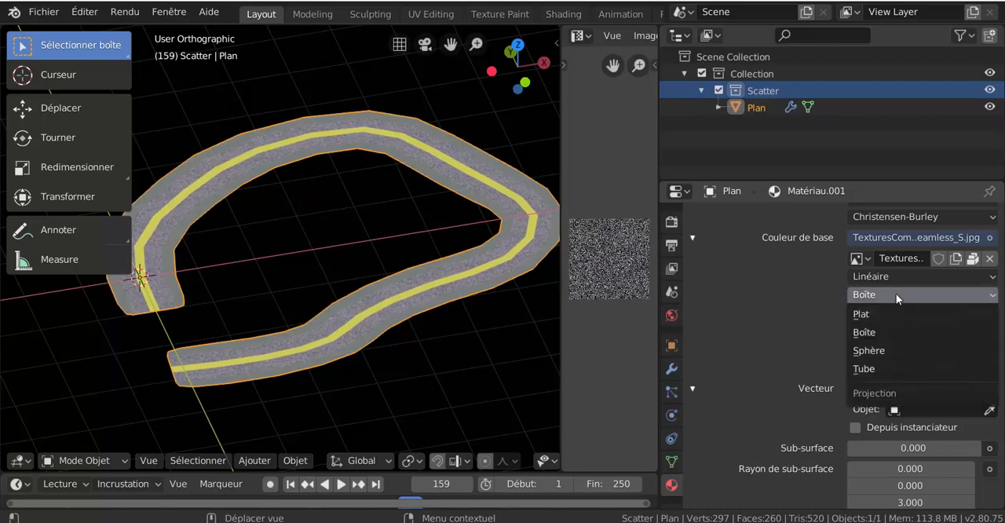
left_click(899, 352)
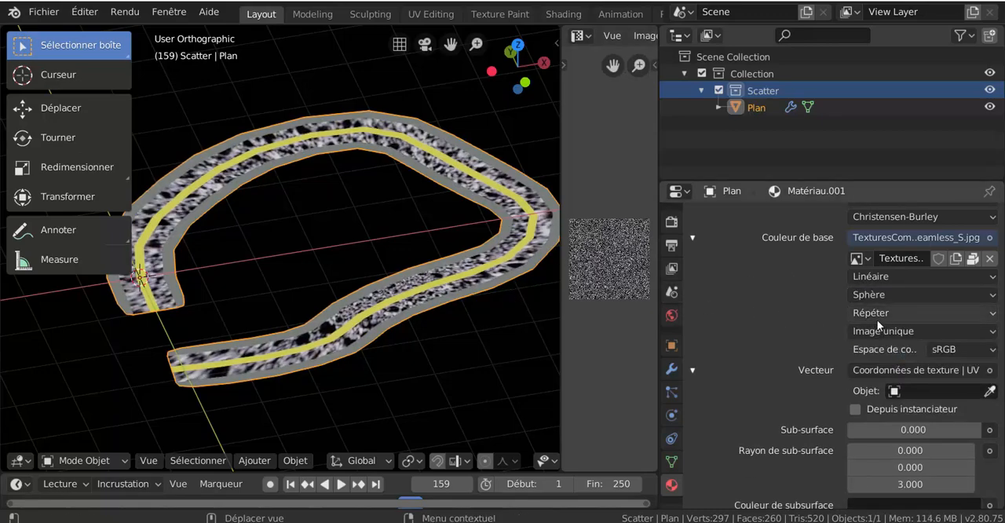
left_click(879, 293)
left_click(878, 280)
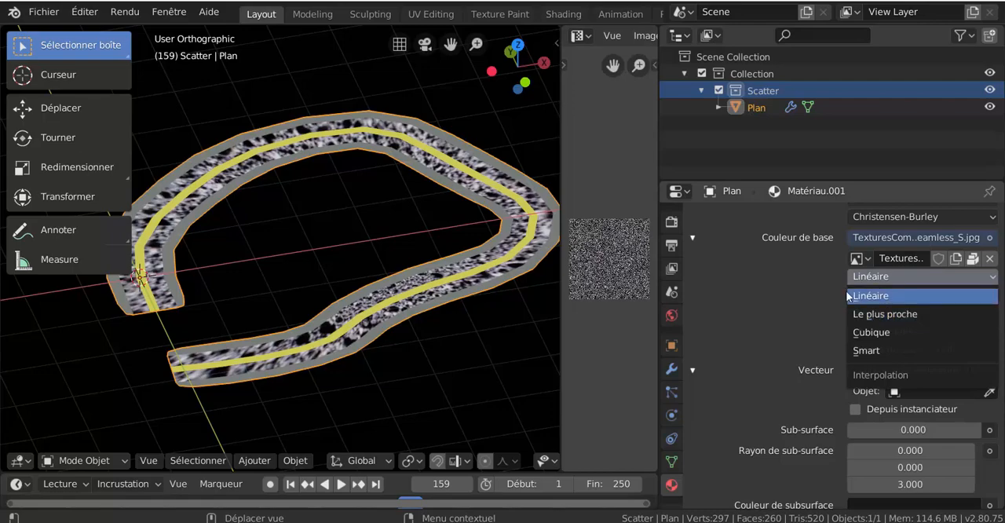
left_click(879, 294)
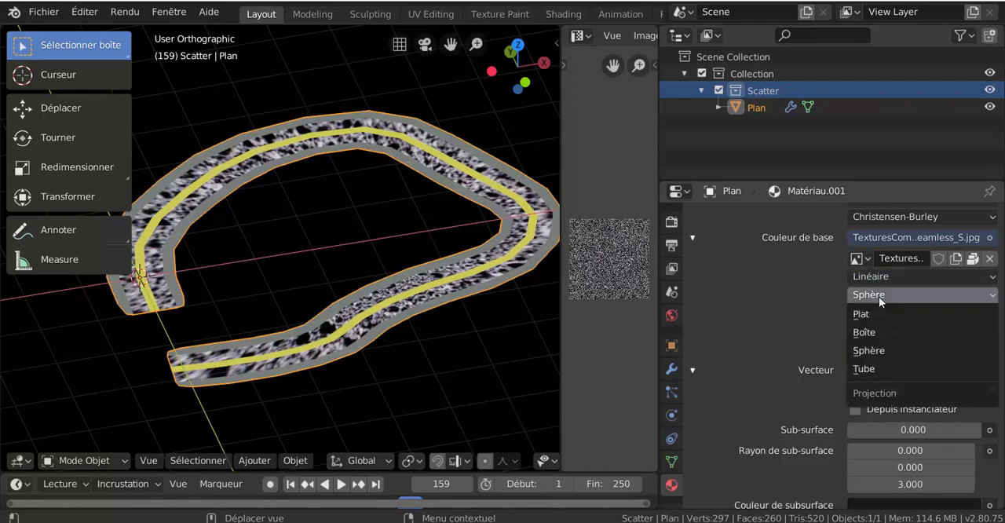
left_click(888, 313)
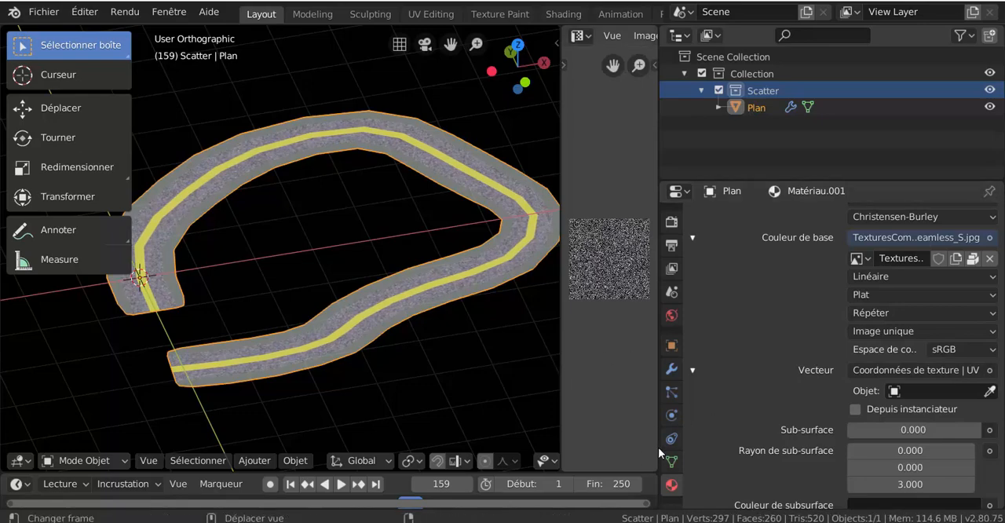
- Set the road's Subdivision modifier to 3 levels in the 3D views and a quality of 1
left_click(672, 371)
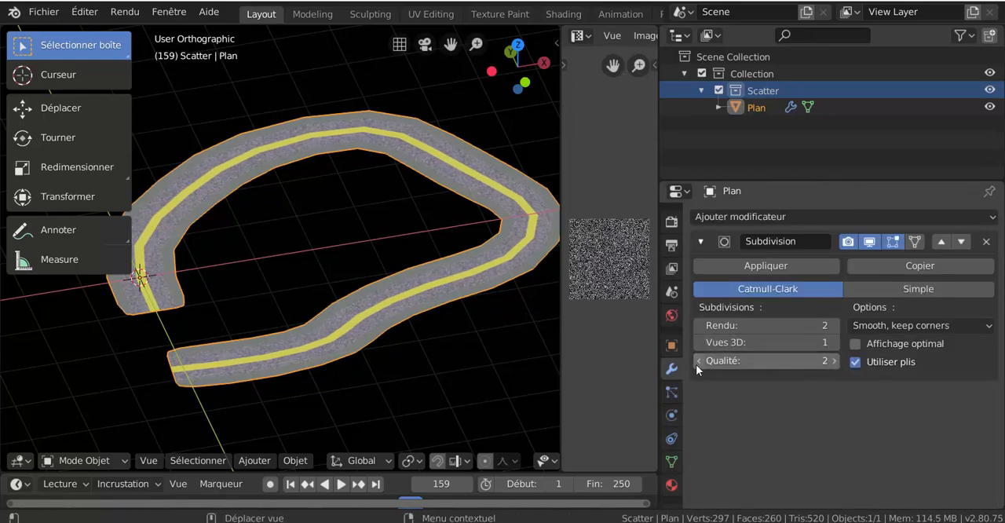
left_click(697, 365)
left_click(834, 344)
left_click(833, 344)
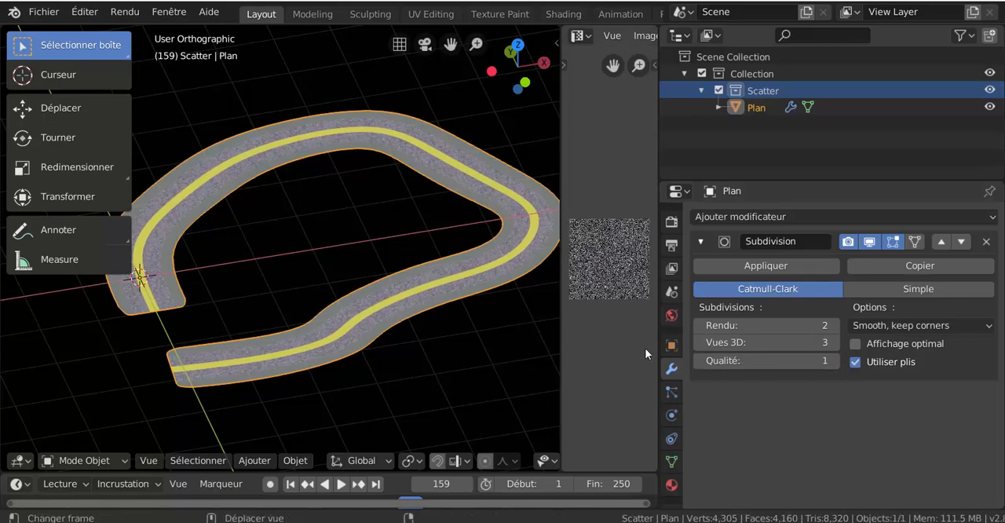
- Widen the image editor, put the road in Edit Mode and select one asphalt face in its lower stretch
left_click_drag(659, 331, 907, 308)
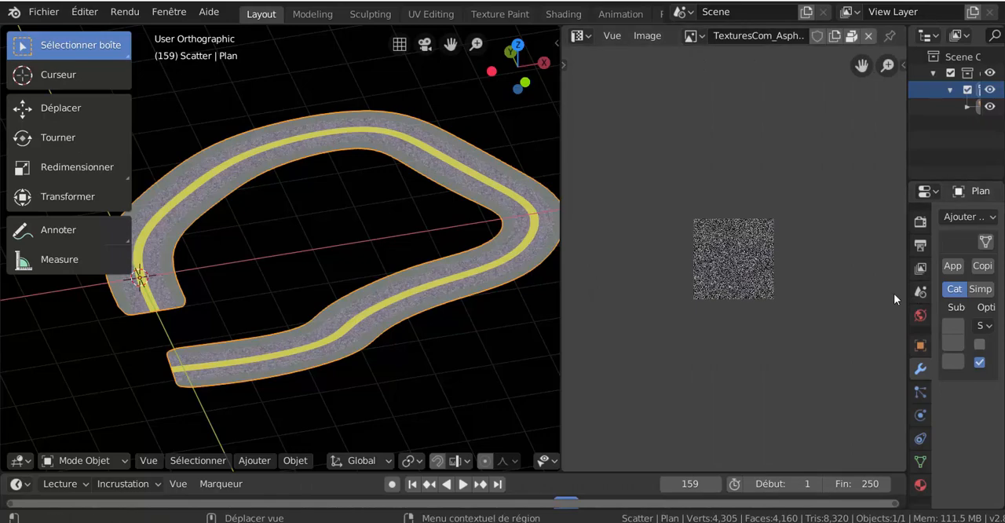
left_click(583, 40)
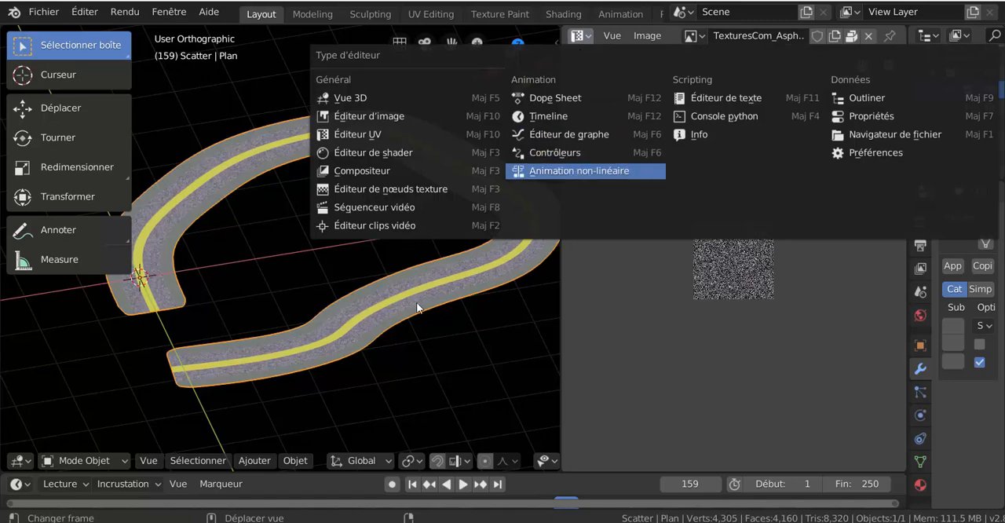
key("ctrl+Tab")
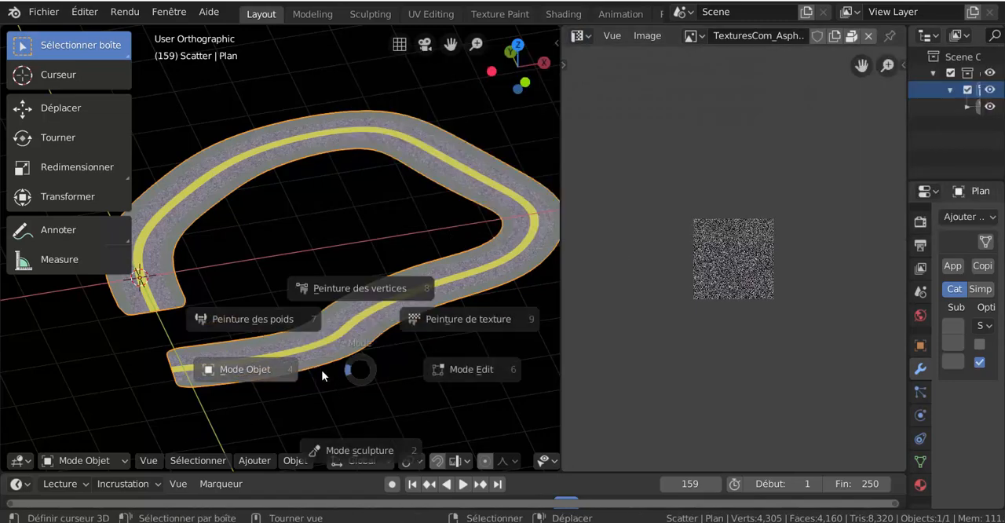
left_click(409, 379)
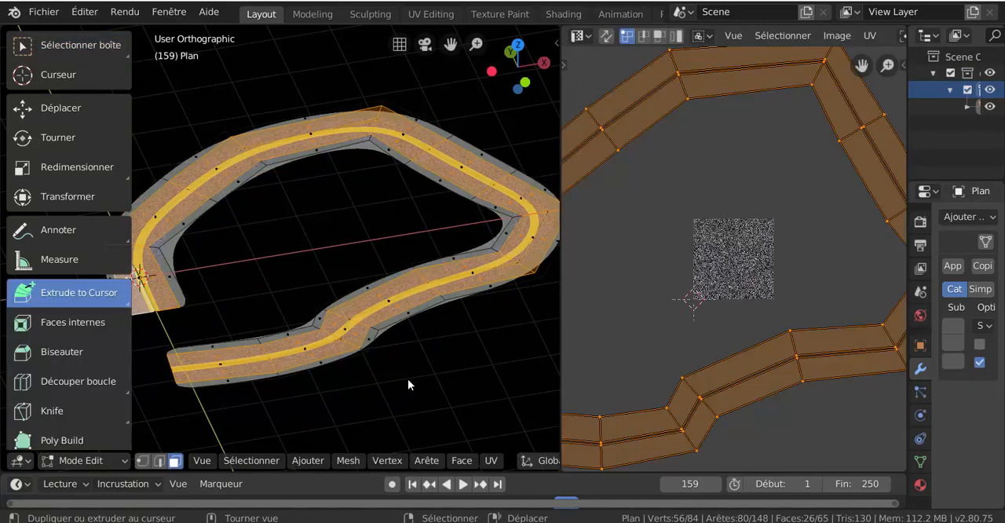
left_click(392, 304)
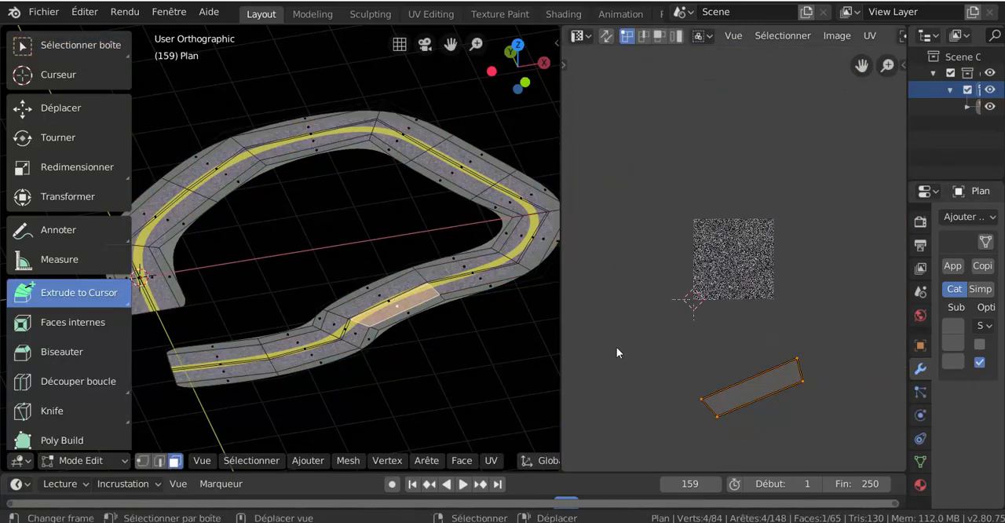
- Replace the image editor with the Shader Editor, collapse its sidebar and bring the nodes and selected face into close view
left_click(579, 36)
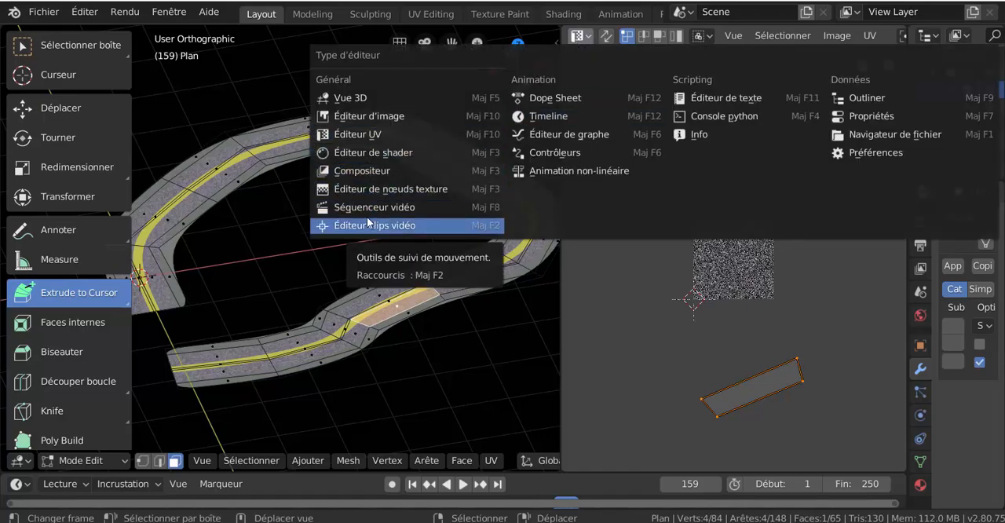
left_click(364, 152)
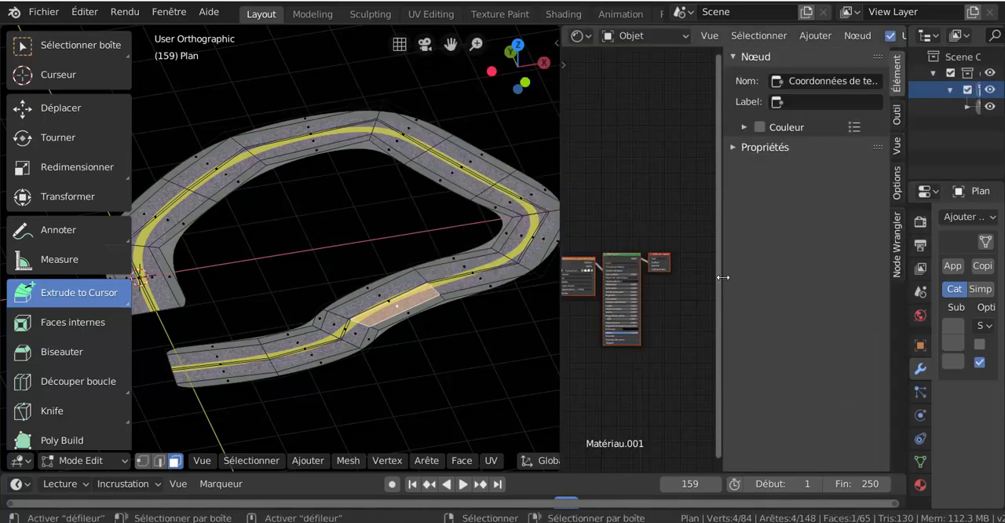
left_click_drag(723, 277, 893, 280)
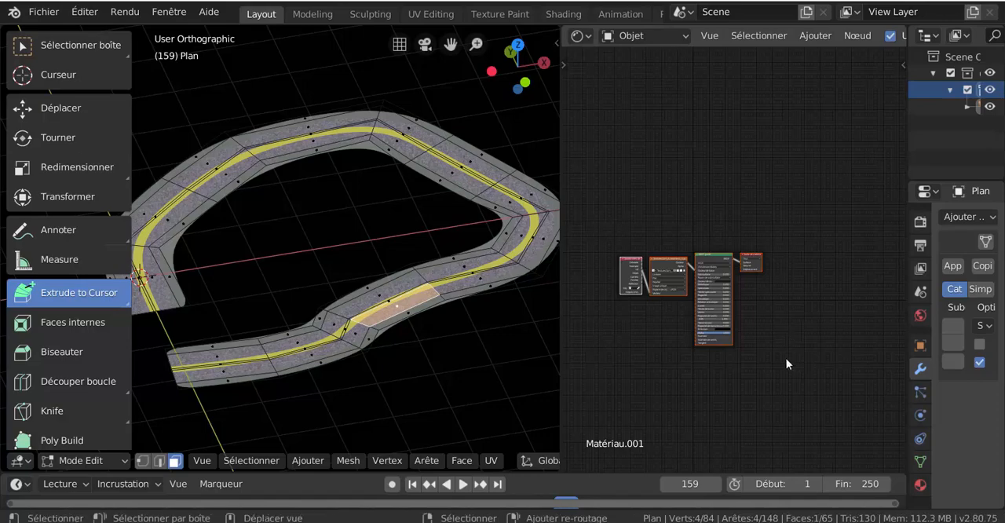
middle_click_drag(788, 363, 832, 340)
scroll(794, 265, "up", 4)
scroll(386, 308, "up", 5)
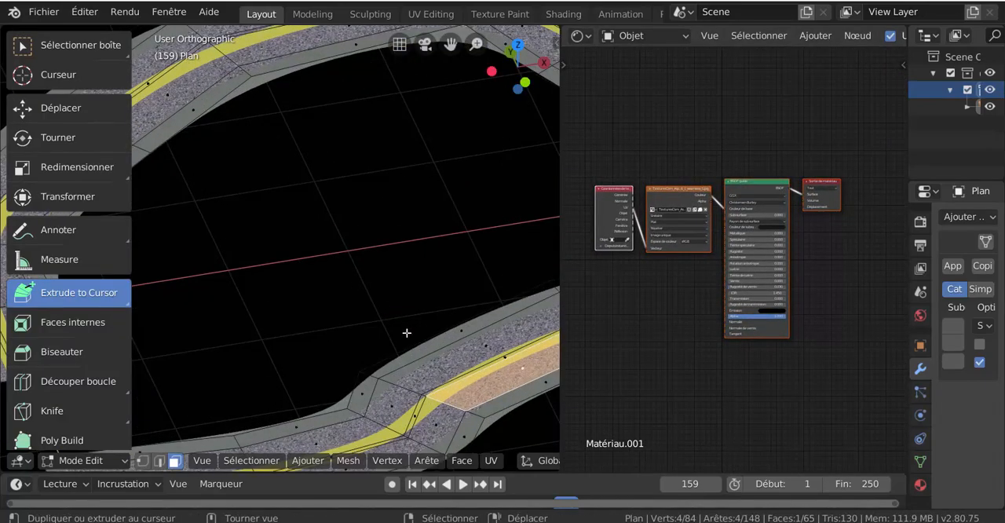
middle_click_drag(410, 337, 292, 301, "shift")
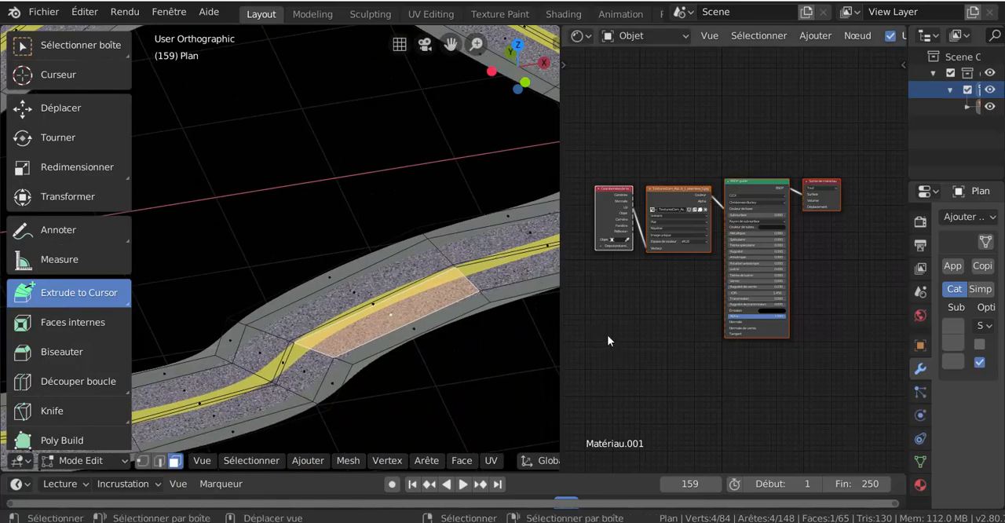
scroll(865, 322, "up", 2)
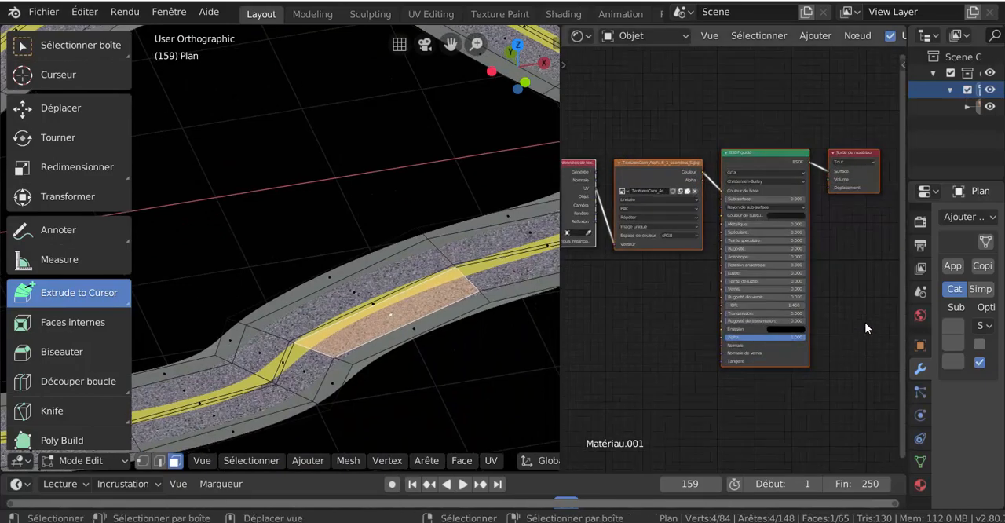
- Space out the texture coordinate, asphalt image and BSDF nodes of Matériau.001, keeping their connections
left_click(654, 160)
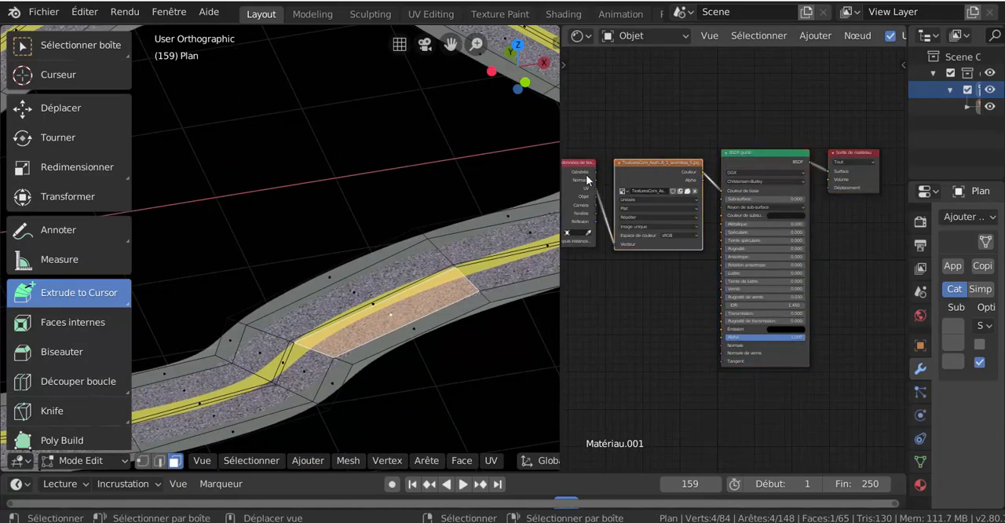
middle_click_drag(587, 183, 652, 187)
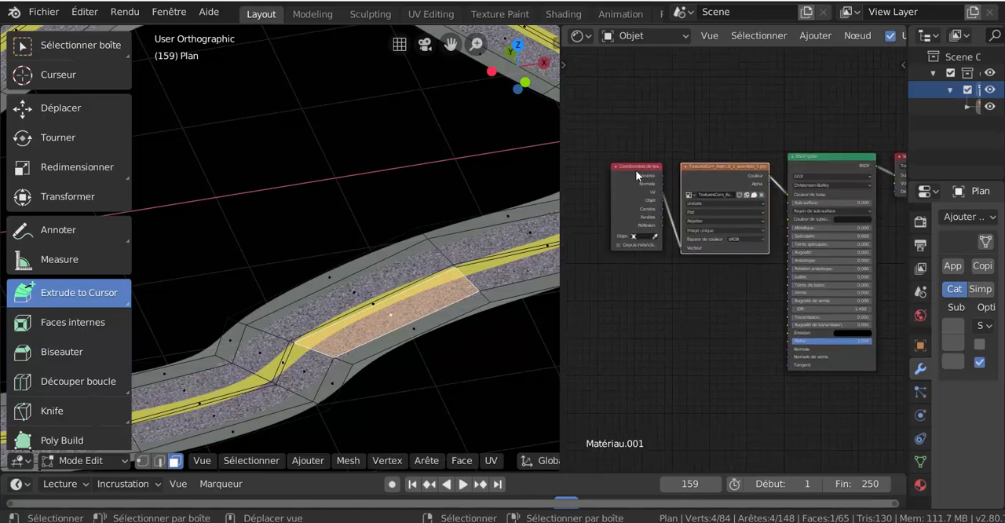
left_click_drag(635, 170, 625, 171)
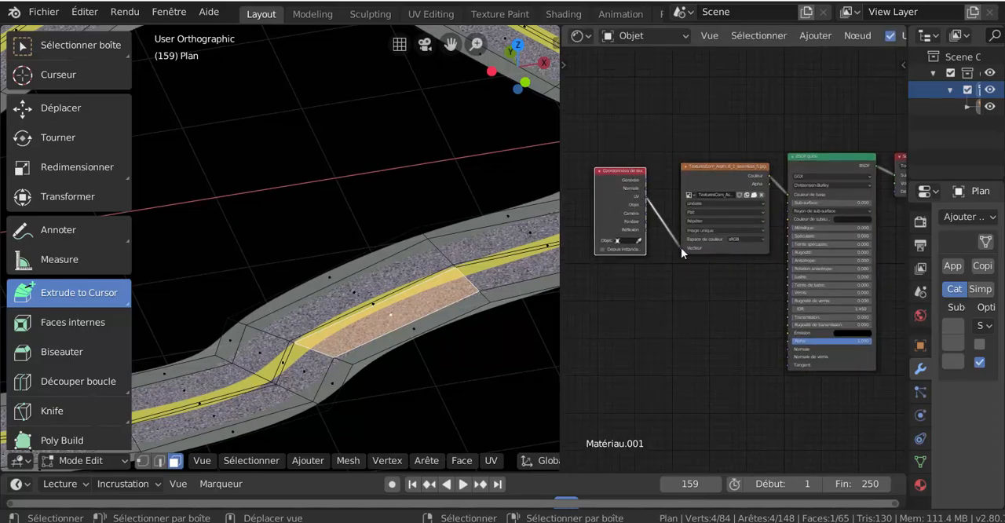
left_click_drag(681, 248, 680, 249)
mouse_move(603, 196)
left_mouse_down()
mouse_move(605, 216)
mouse_move(608, 199)
left_mouse_up()
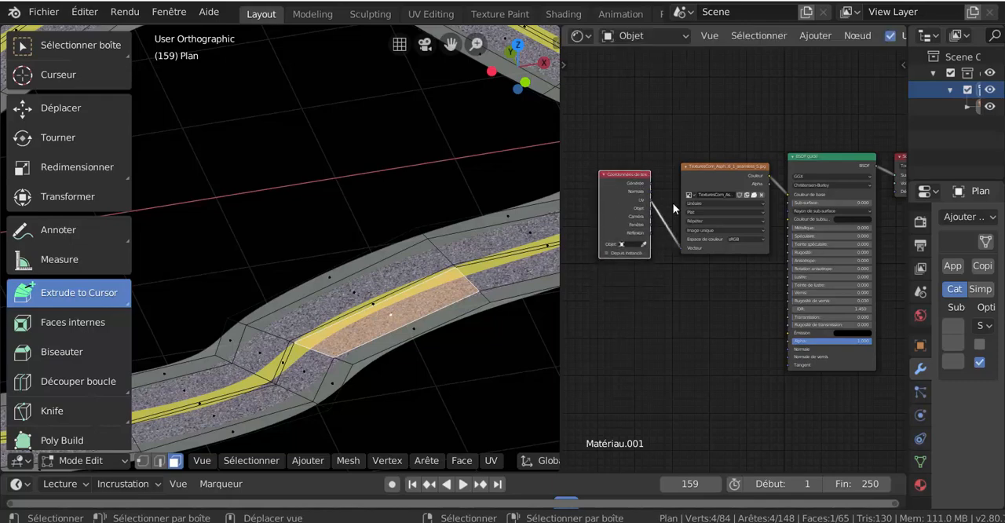
left_click_drag(721, 166, 707, 171)
middle_click_drag(729, 280, 667, 285)
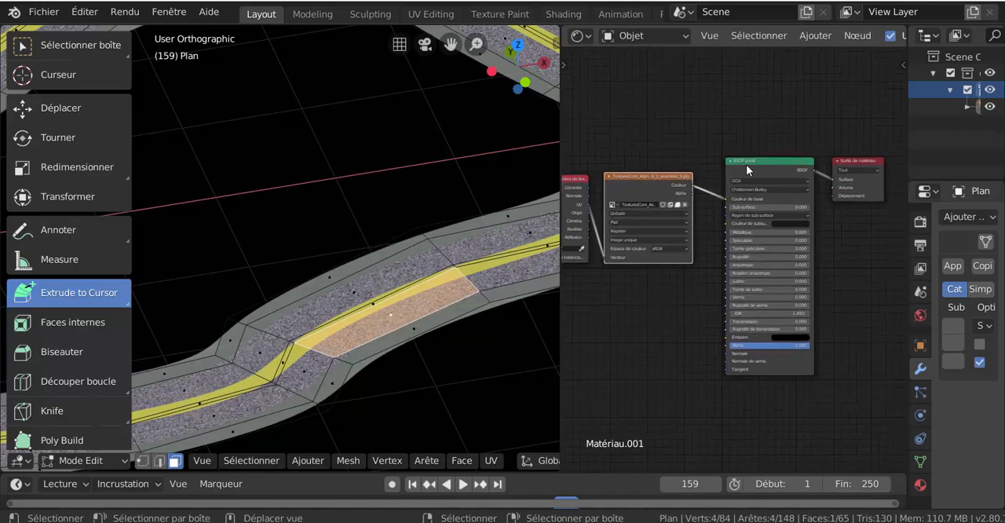
left_click_drag(747, 170, 740, 182)
scroll(791, 242, "up", 2)
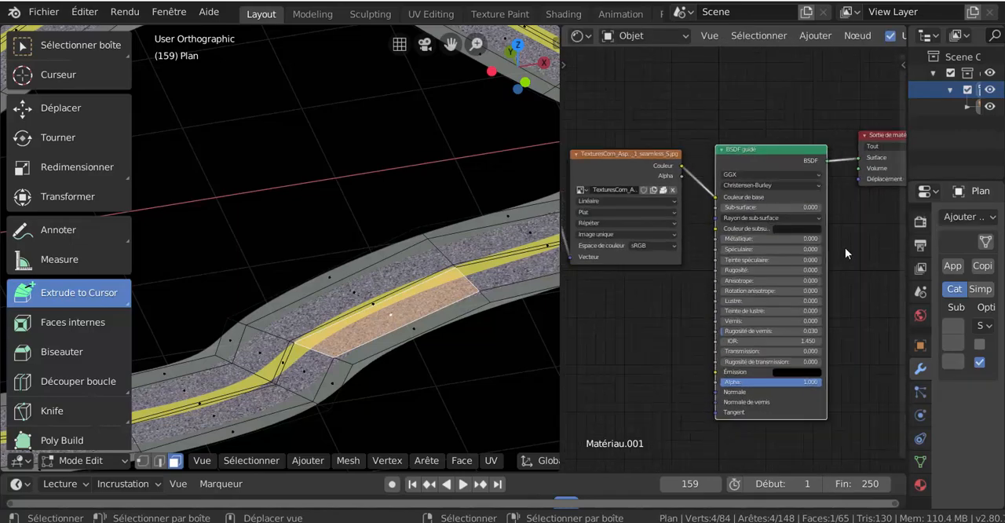
scroll(794, 271, "up", 1)
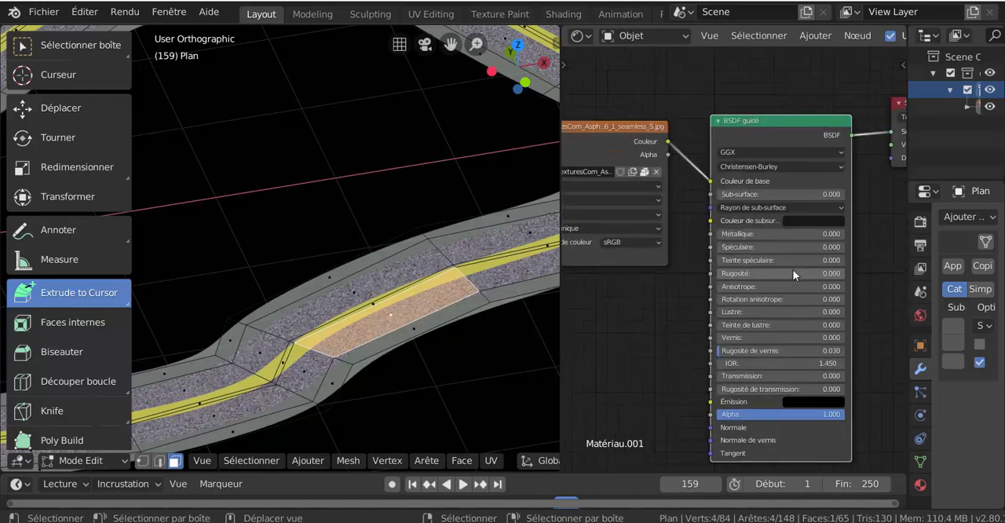
scroll(793, 269, "up", 1)
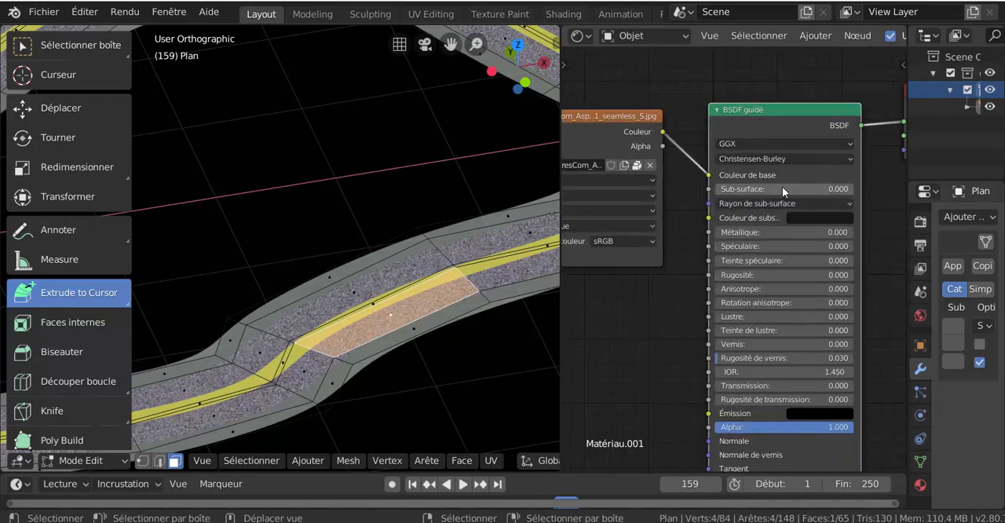
- Try a Sub-surface value of 0.819 on the asphalt material's BSDF guidé node and reset it to 0
left_click_drag(782, 186, 829, 190)
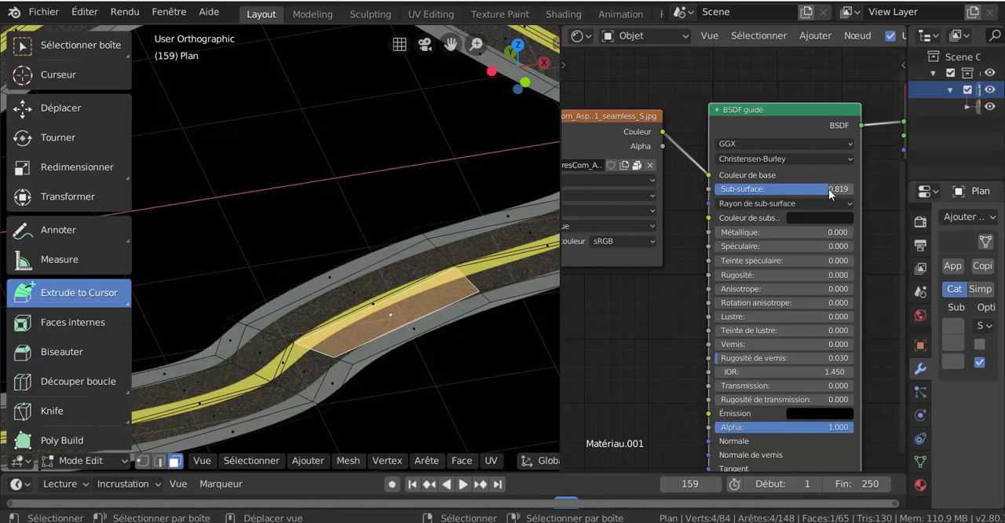
scroll(424, 344, "down", 3)
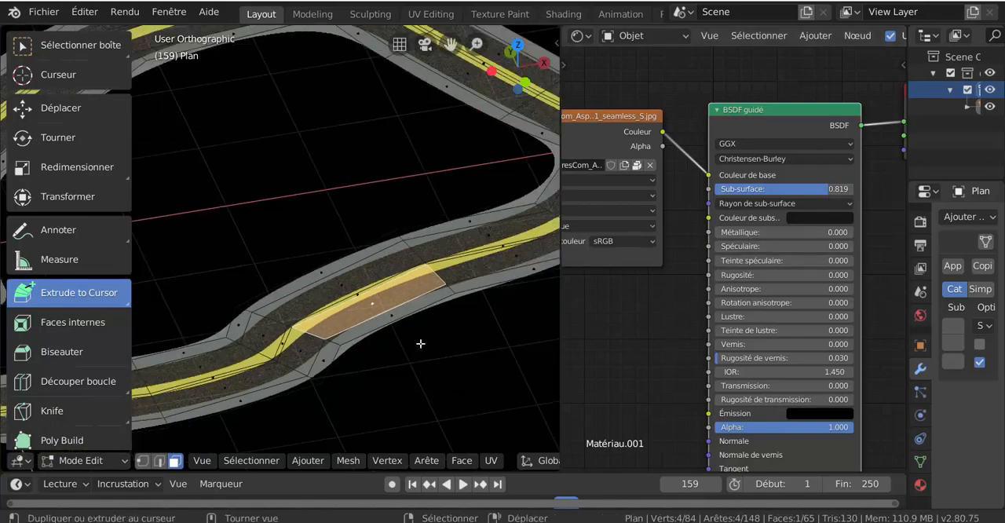
scroll(421, 343, "up", 2)
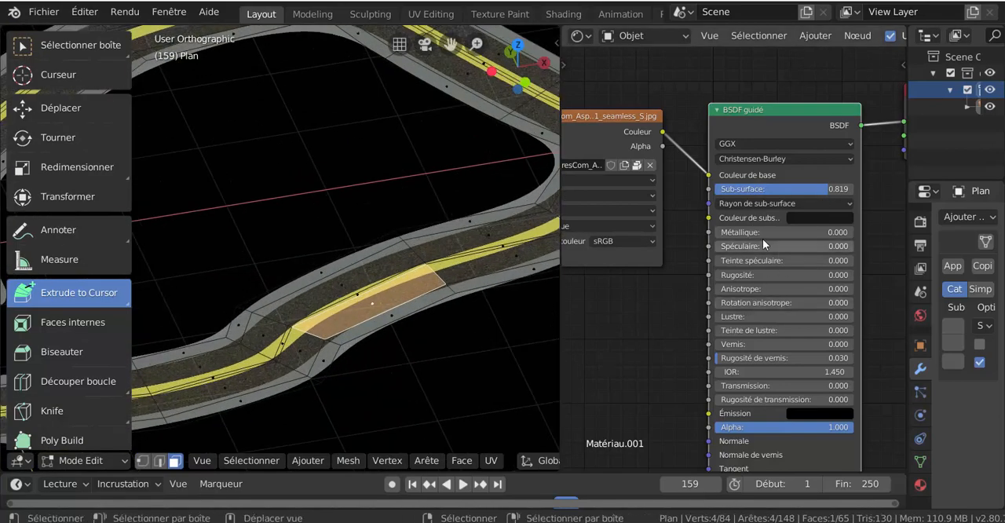
scroll(653, 357, "down", 1)
scroll(654, 357, "down", 5)
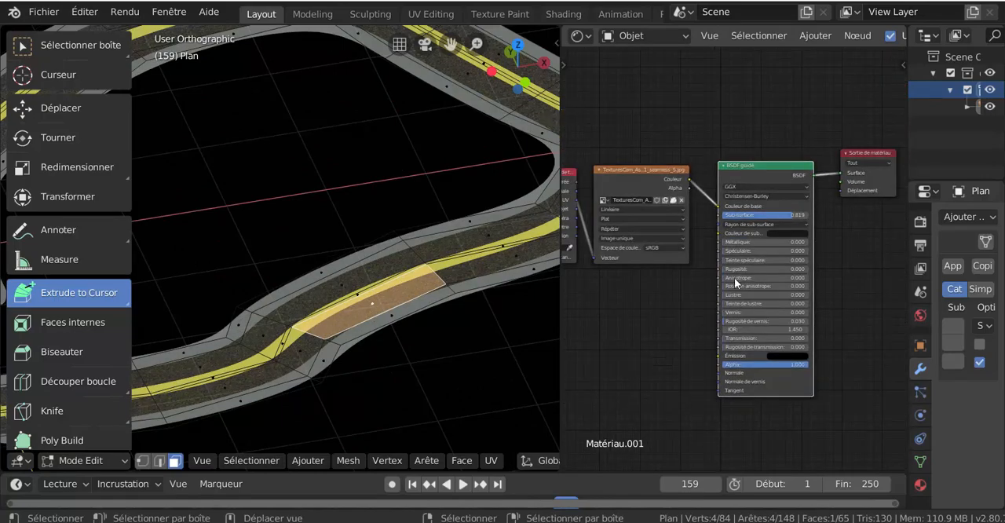
scroll(804, 225, "up", 2)
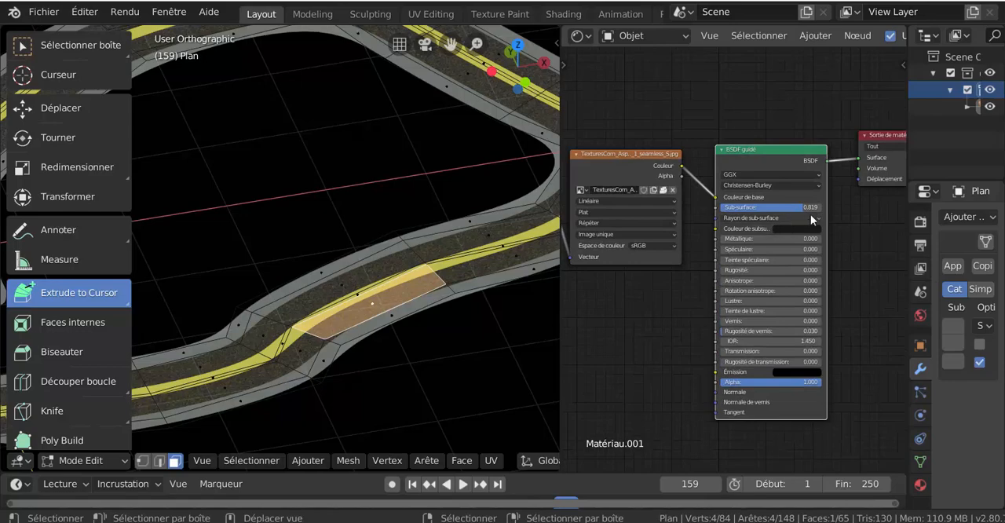
left_click_drag(799, 207, 723, 206)
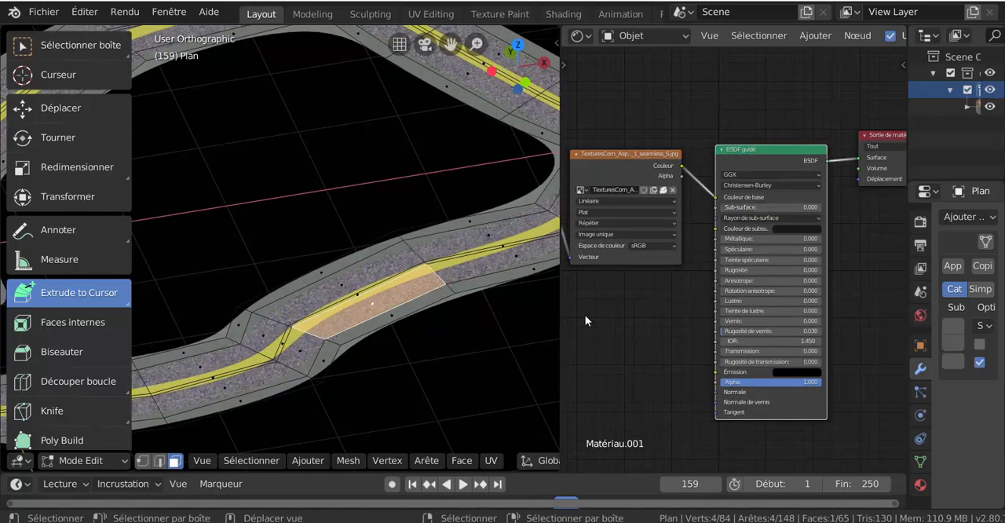
- Move the BSDF guidé node of Matériau.001 up above the image texture and material output nodes to free space below
scroll(836, 302, "down", 3)
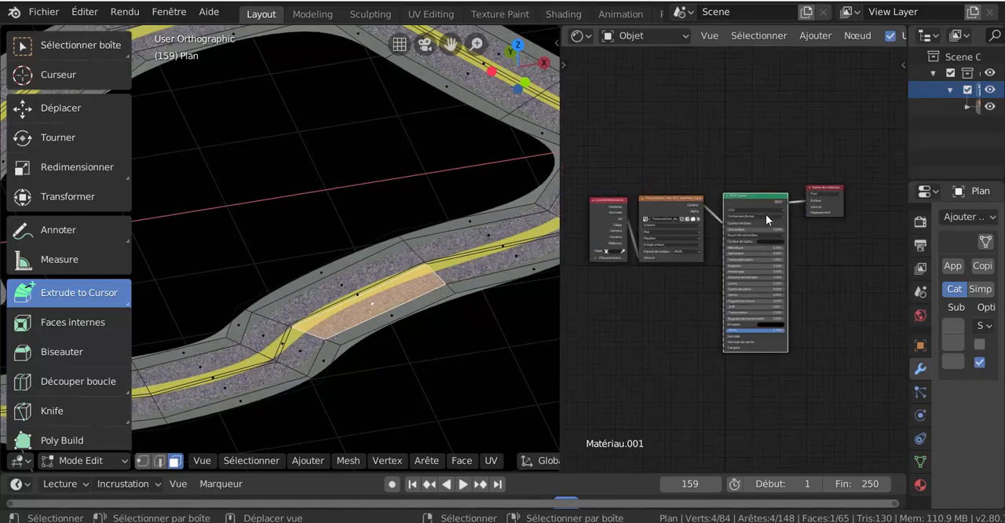
left_click_drag(764, 198, 759, 98)
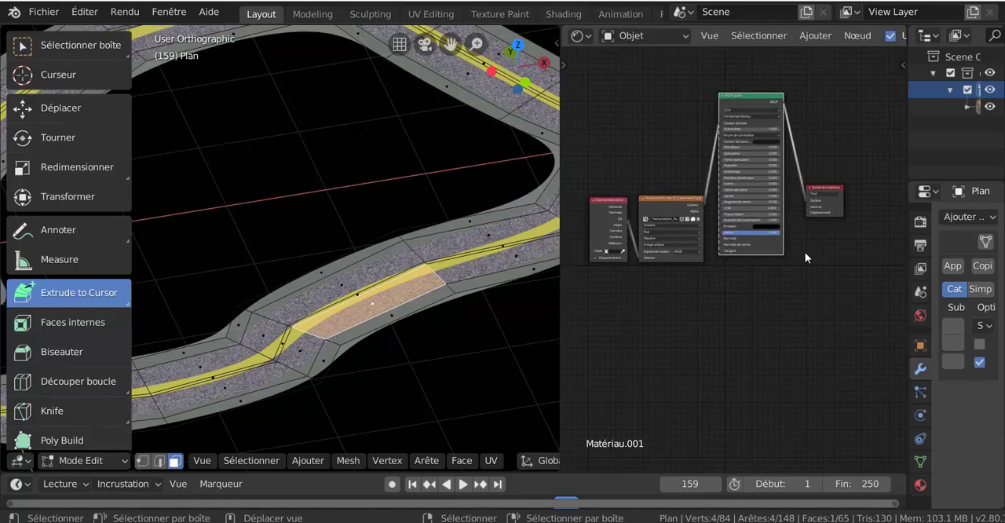
middle_click_drag(797, 265, 744, 271)
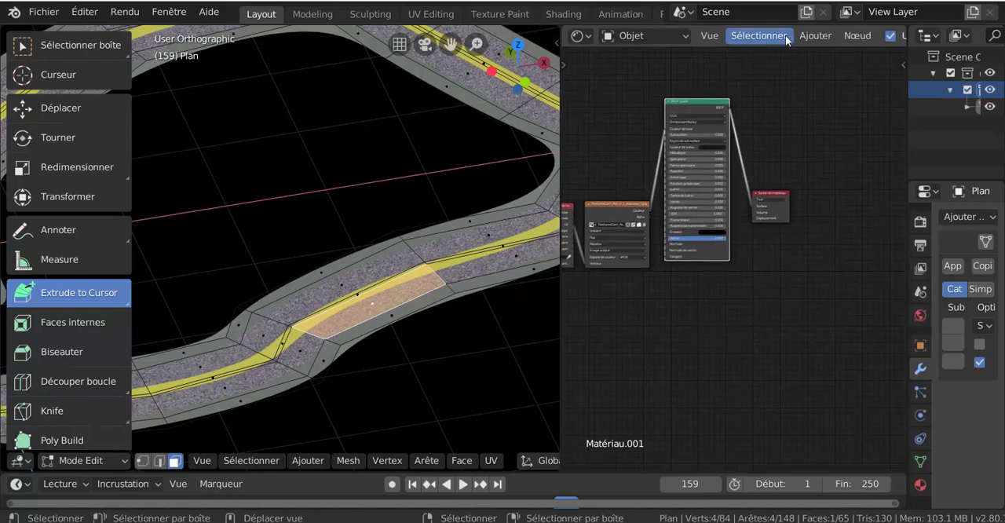
- Add a Shader de mélange node to Matériau.001's node tree
left_click(826, 36)
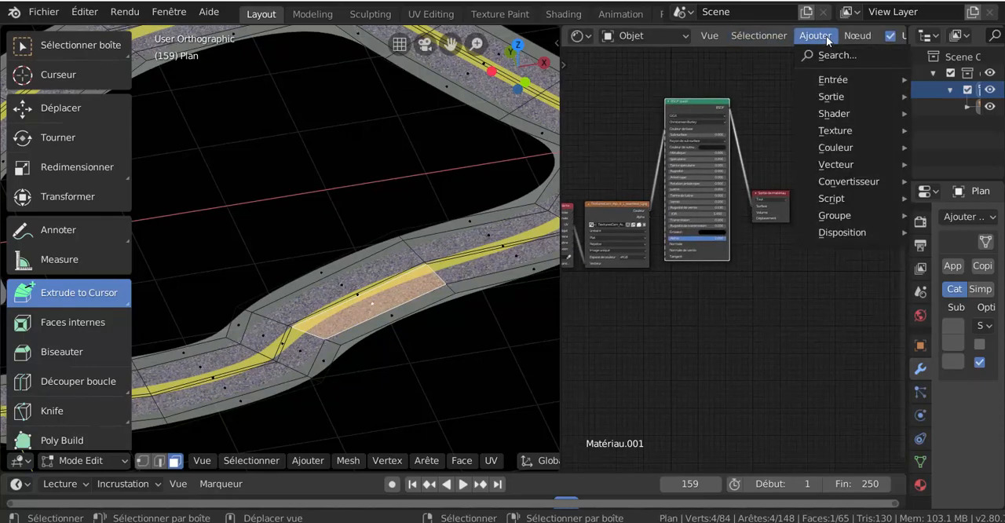
mouse_move(832, 134)
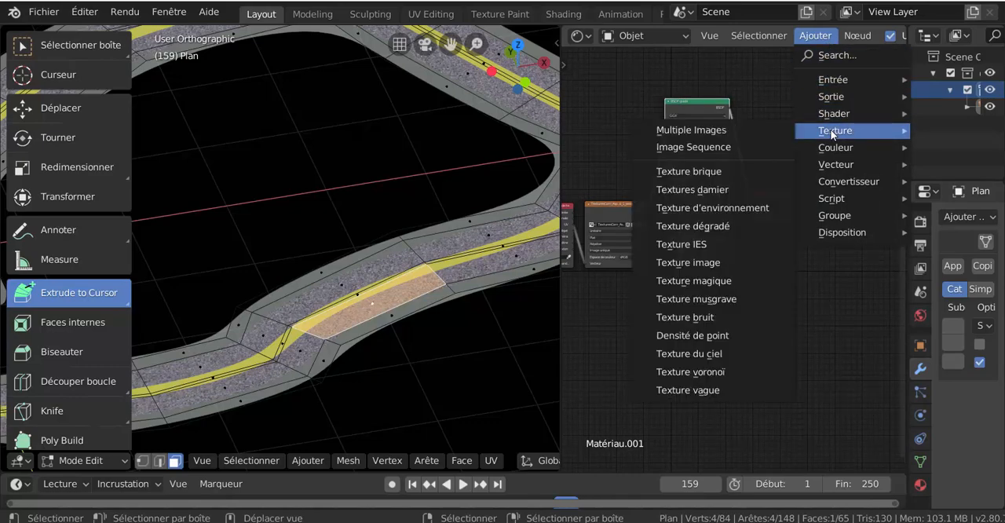
mouse_move(835, 185)
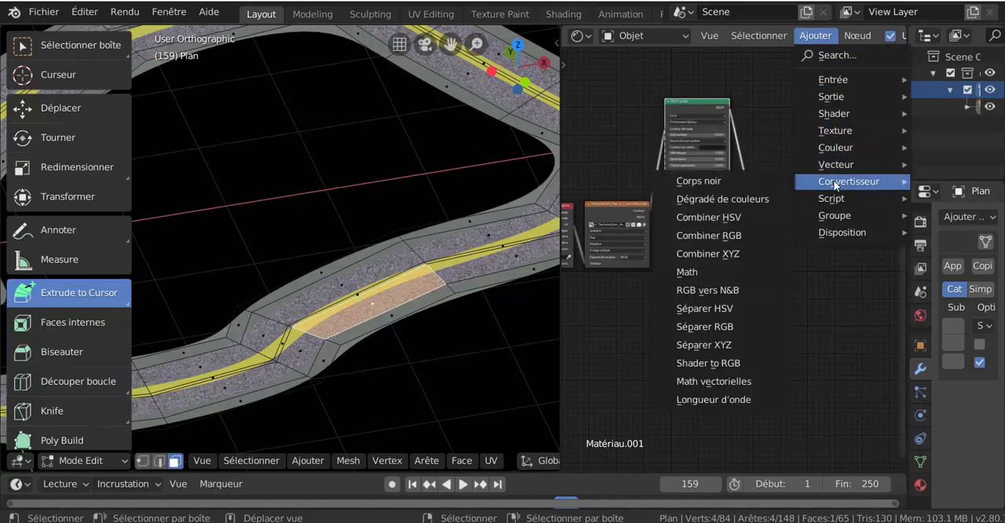
mouse_move(835, 165)
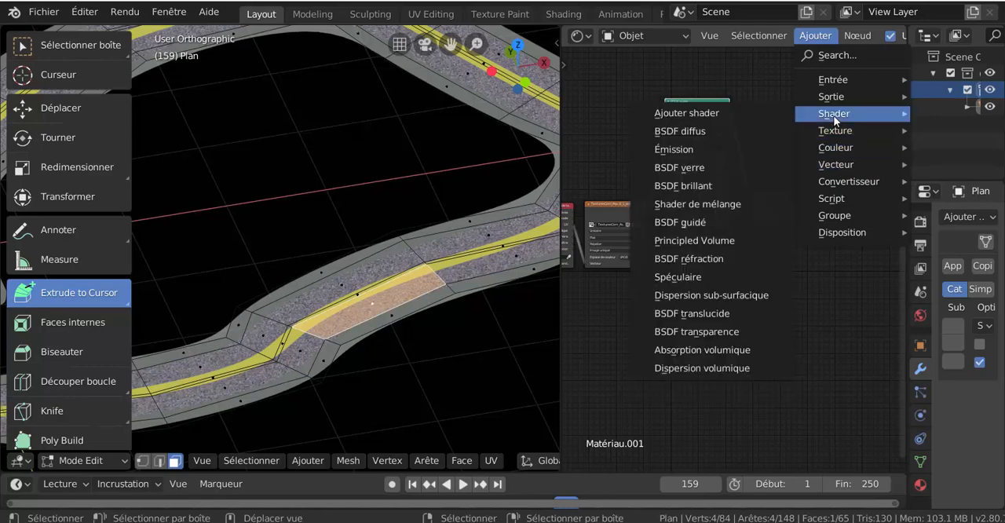
left_click(726, 206)
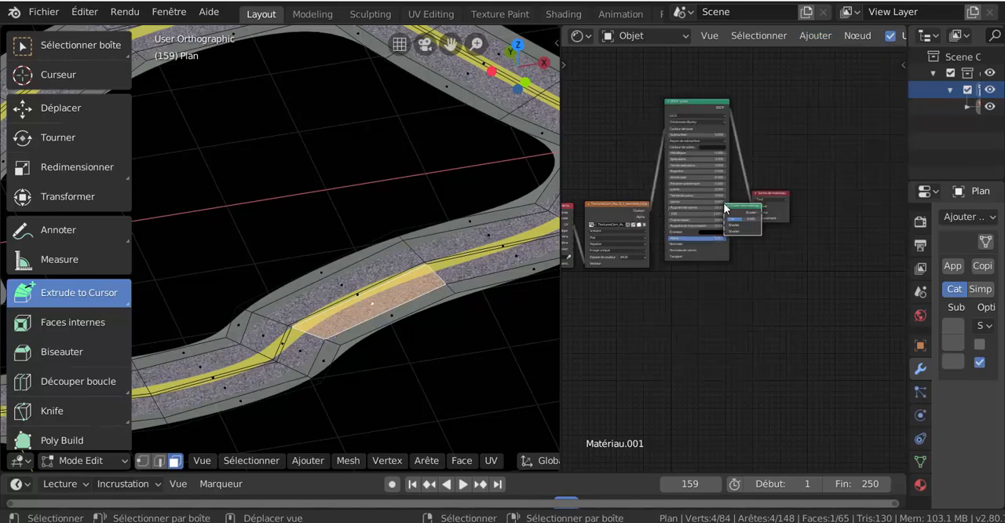
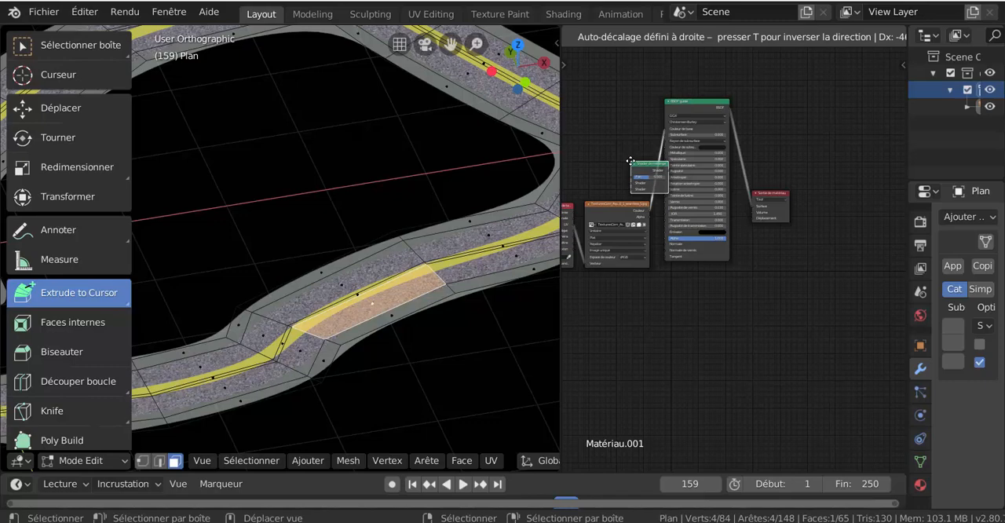
- Place the Shader de mélange node before BSDF guidé and reconnect the asphalt image directly to BSDF guidé's Couleur de base
left_click(631, 160)
middle_click_drag(735, 253, 733, 279)
scroll(759, 274, "up", 3)
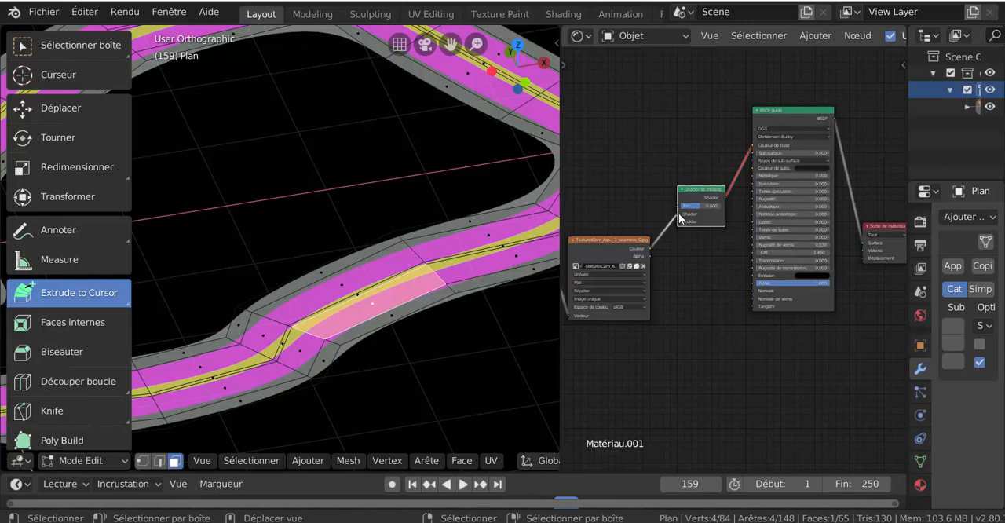
left_click_drag(679, 213, 752, 149)
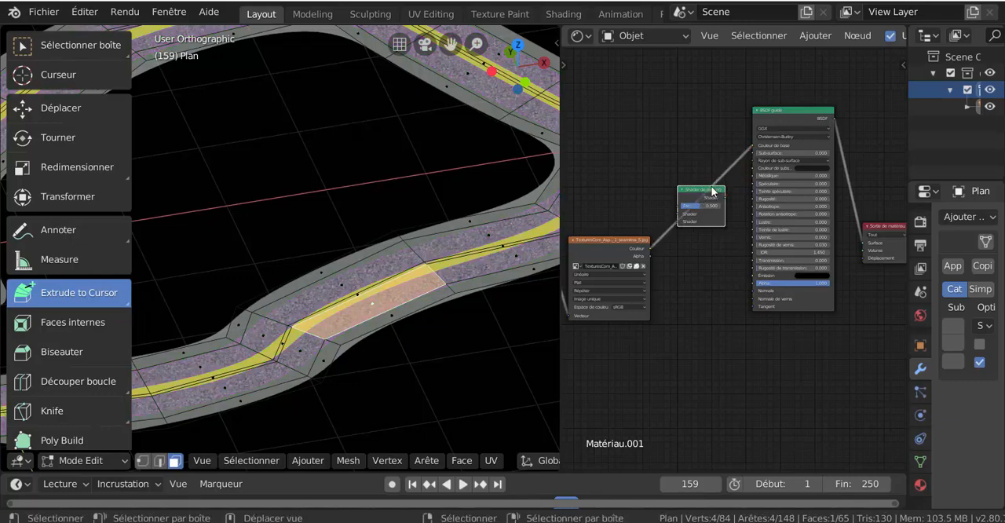
- Insert the Shader de mélange node into the link between the BSDF guidé and Sortie de matériau nodes
left_click_drag(712, 192, 897, 183)
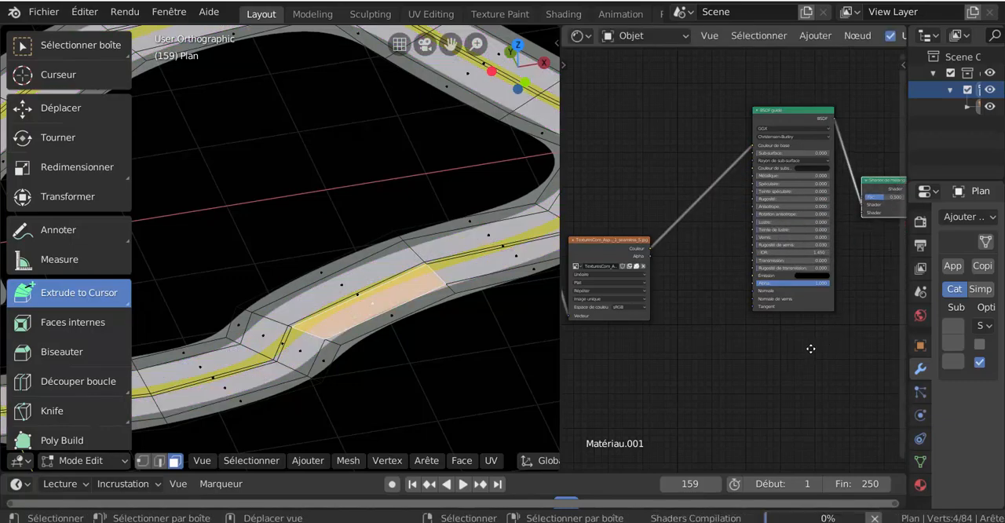
middle_click_drag(811, 348, 783, 352)
scroll(692, 355, "up", 1)
scroll(692, 353, "up", 3)
scroll(780, 308, "up", 1)
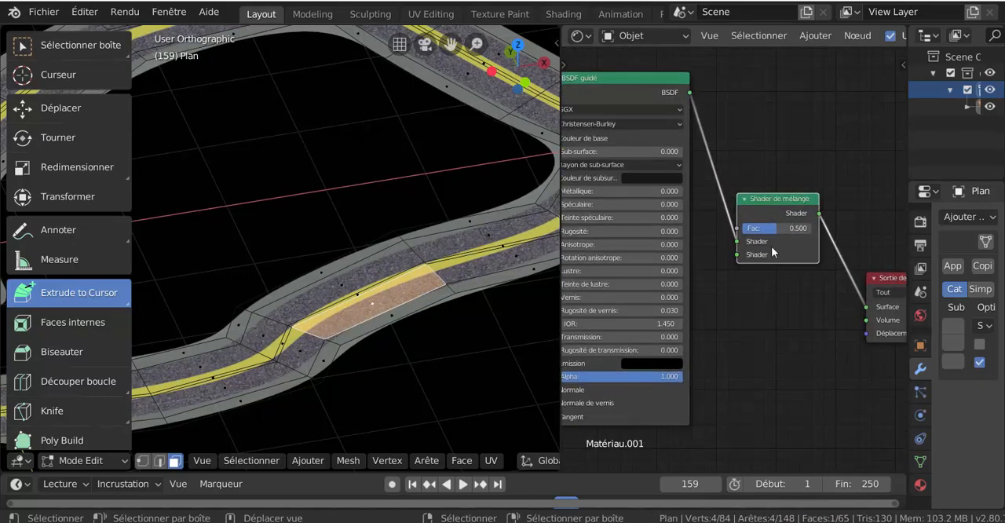
- Space out the Shader de mélange and Sortie de matériau nodes so their links are clearly readable
left_click_drag(783, 201, 837, 183)
scroll(794, 358, "down", 4)
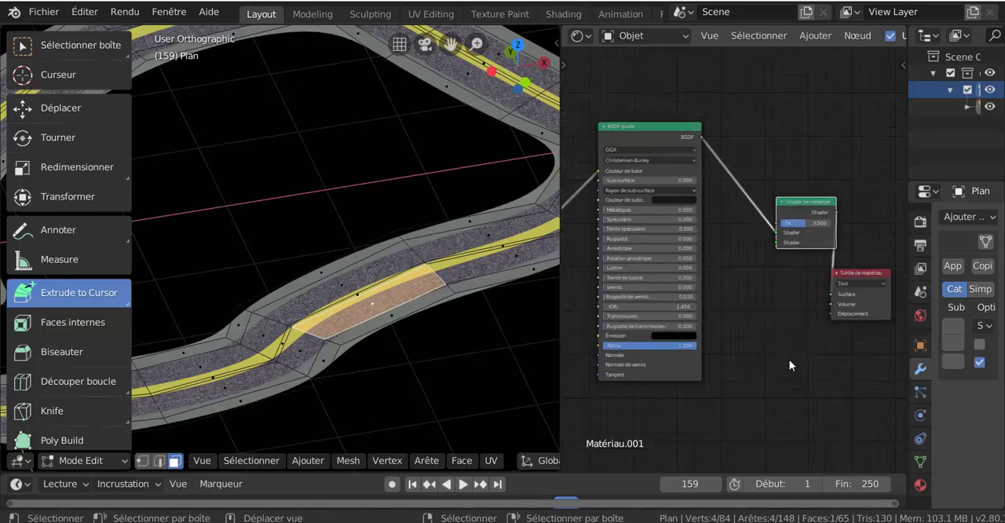
middle_click_drag(747, 359, 718, 366)
left_click_drag(835, 286, 855, 280)
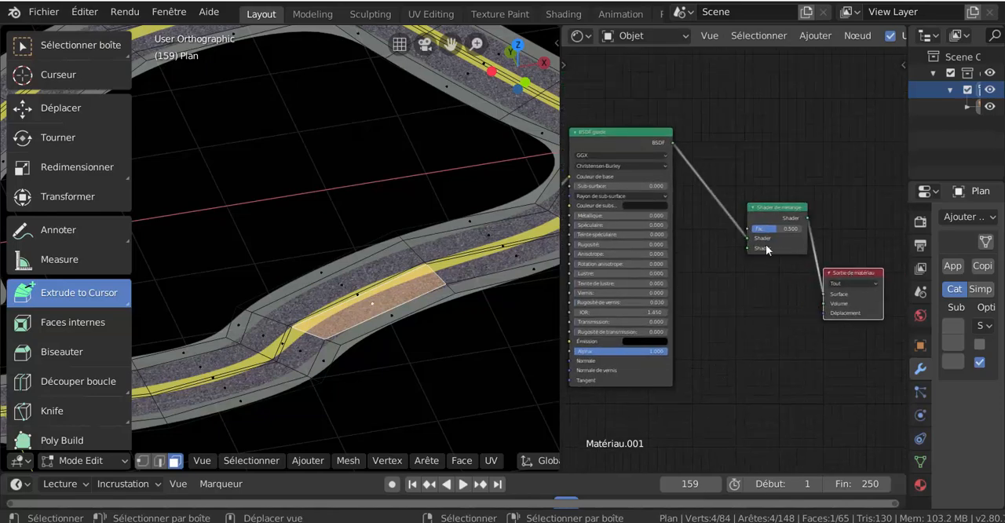
left_click_drag(750, 244, 822, 293)
left_click_drag(786, 211, 762, 204)
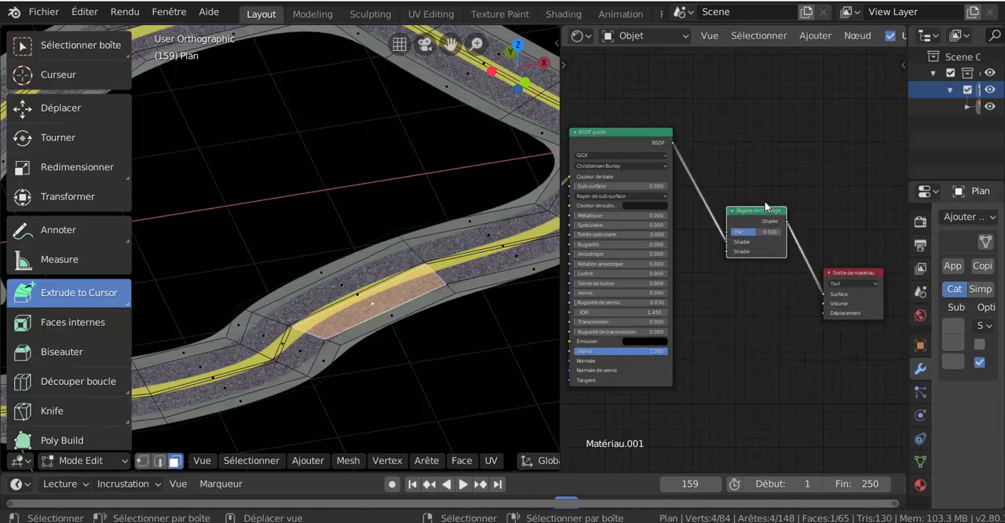
- Try linking BSDF guidé's output to the second Shader input of Shader de mélange, and disconnect that extra link
scroll(749, 320, "down", 2)
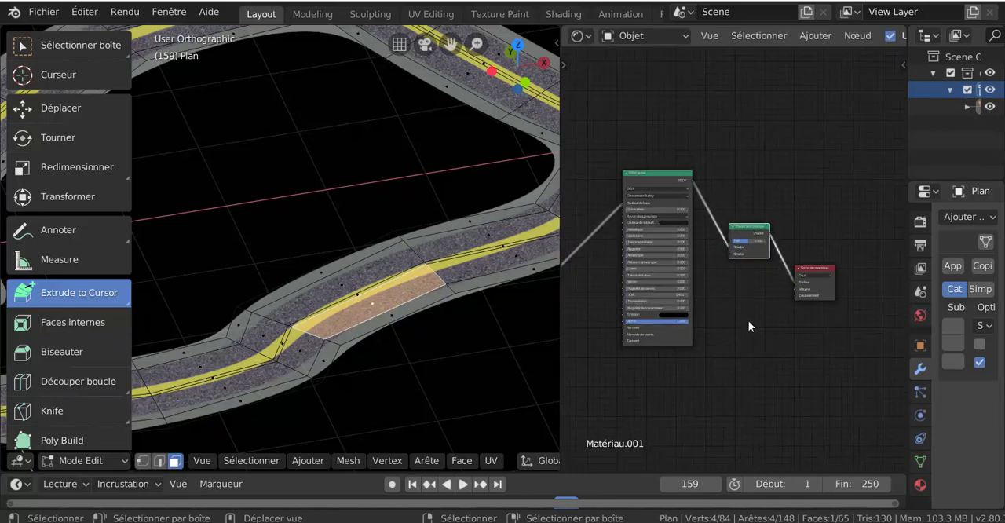
scroll(749, 320, "up", 3)
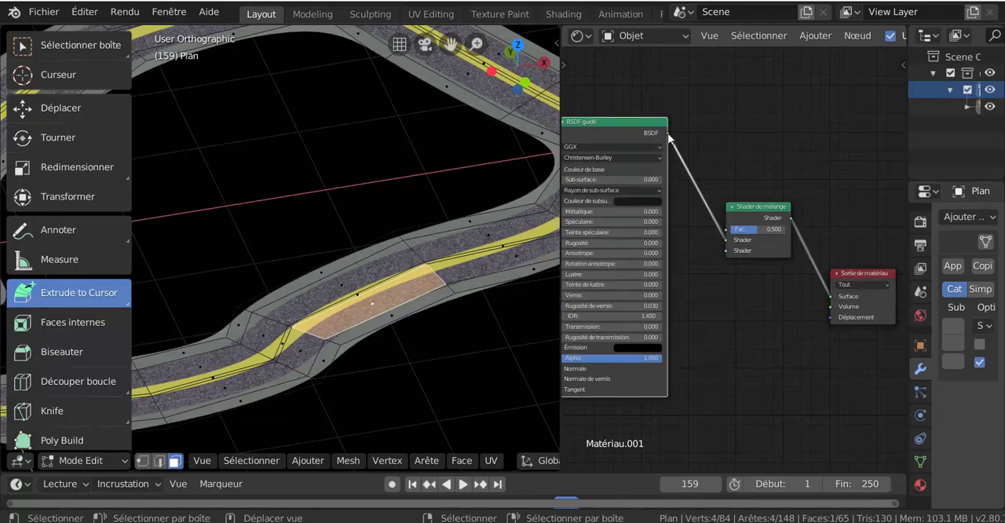
left_click_drag(669, 138, 726, 253)
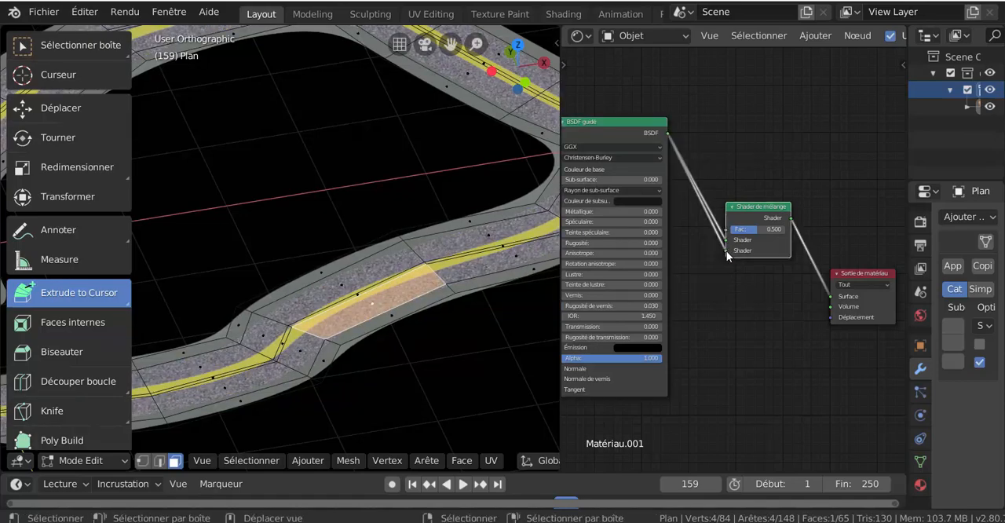
left_click_drag(727, 250, 755, 318)
- Move the asphalt image texture node up beside the BSDF guidé node and raise BSDF guidé slightly
scroll(768, 348, "down", 1)
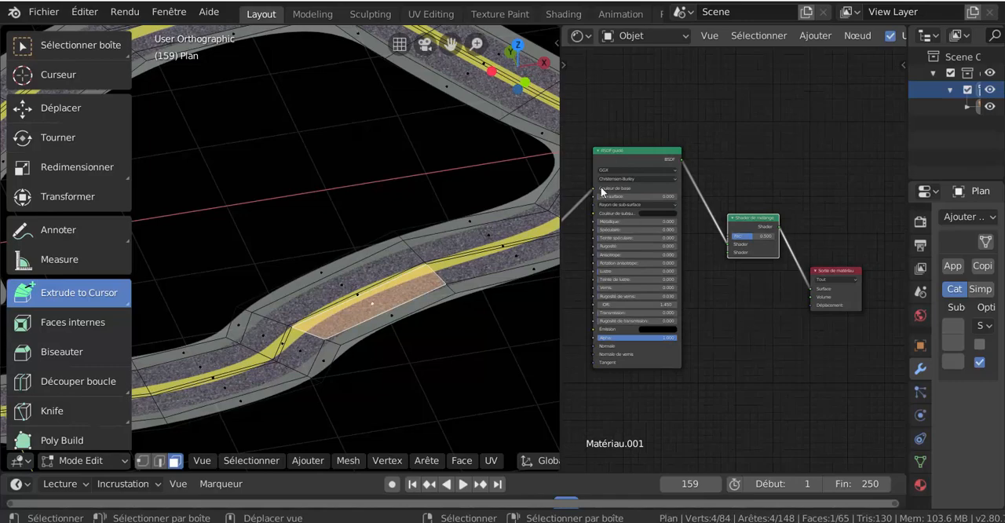
scroll(785, 145, "down", 2)
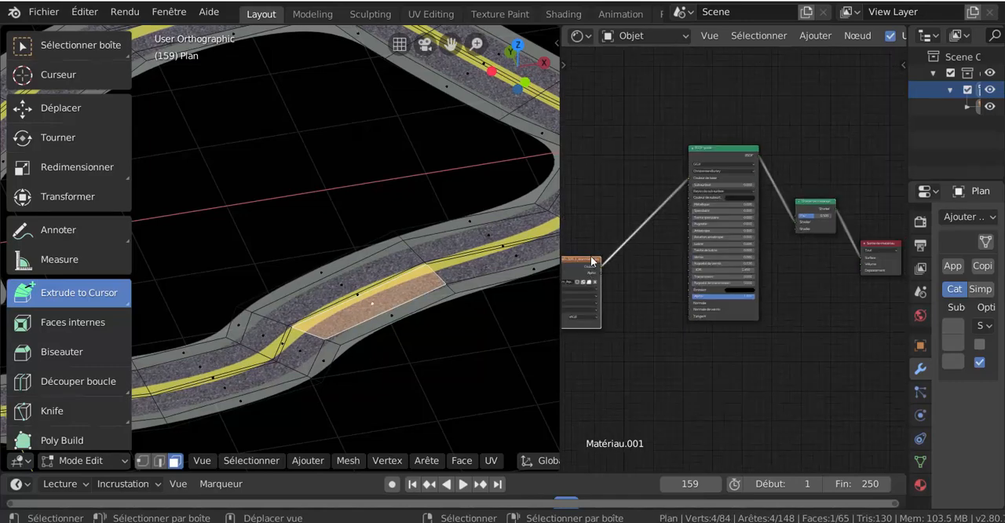
left_click_drag(592, 260, 642, 166)
scroll(692, 221, "up", 1)
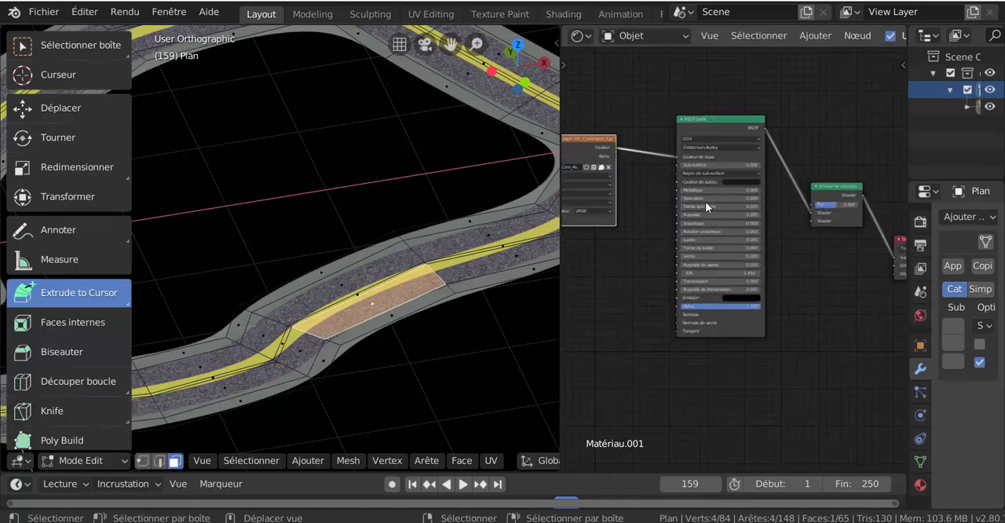
scroll(728, 168, "up", 1)
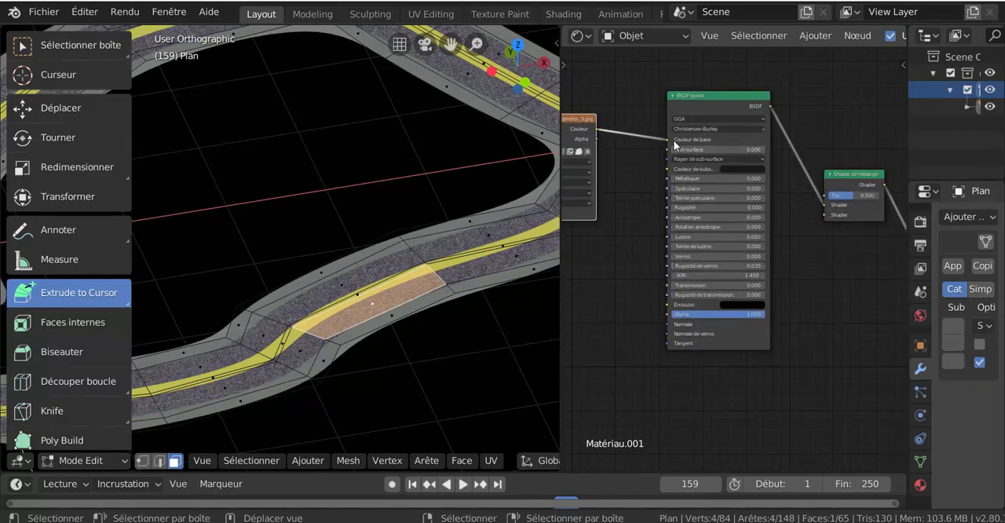
mouse_move(715, 99)
left_mouse_down()
mouse_move(699, 106)
mouse_move(708, 107)
left_mouse_up()
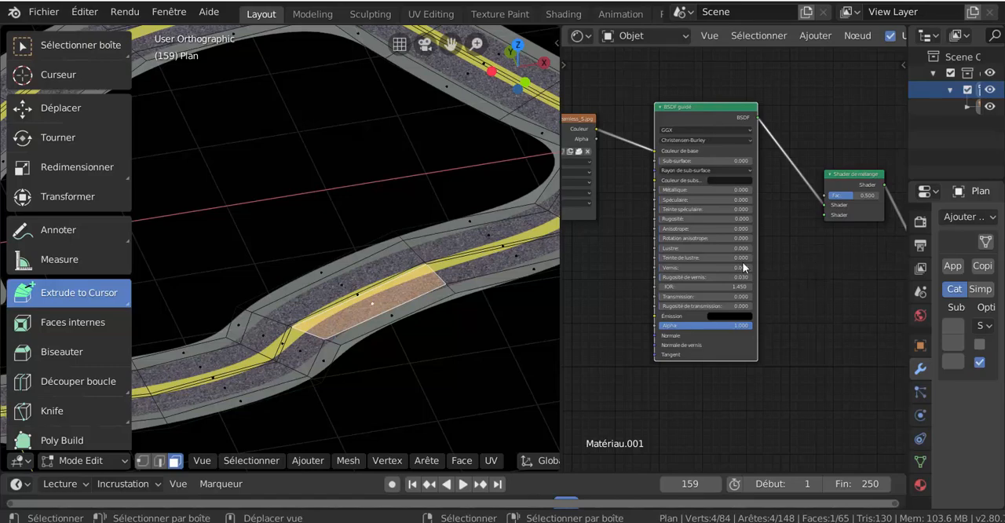
left_click_drag(702, 109, 701, 83)
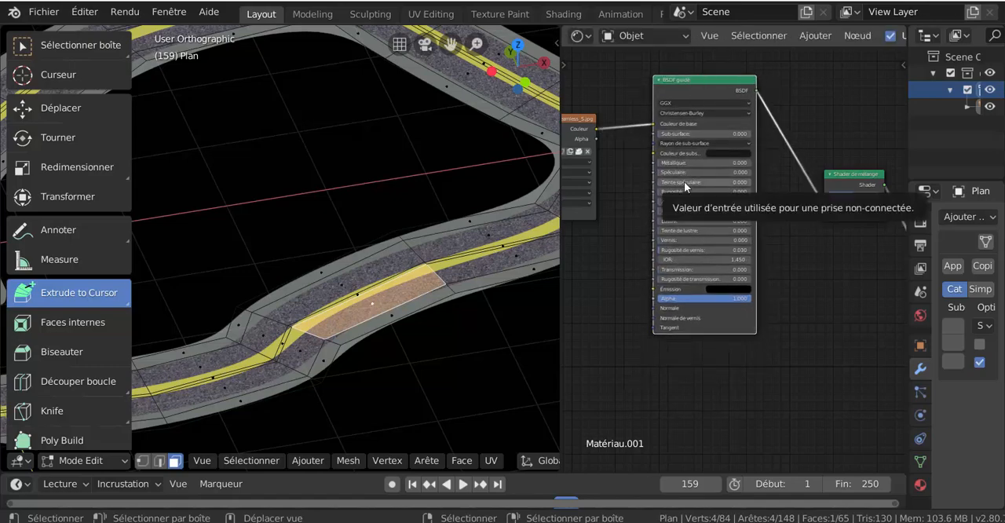
- Try a Rugosité value of 1.000 on the BSDF guidé node and reset it to 0
scroll(727, 250, "up", 2)
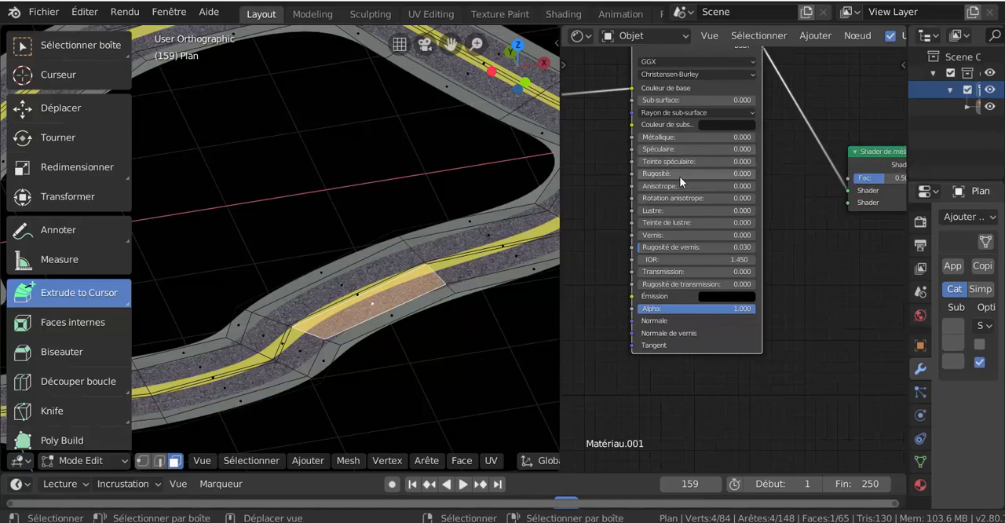
left_click_drag(679, 176, 754, 176)
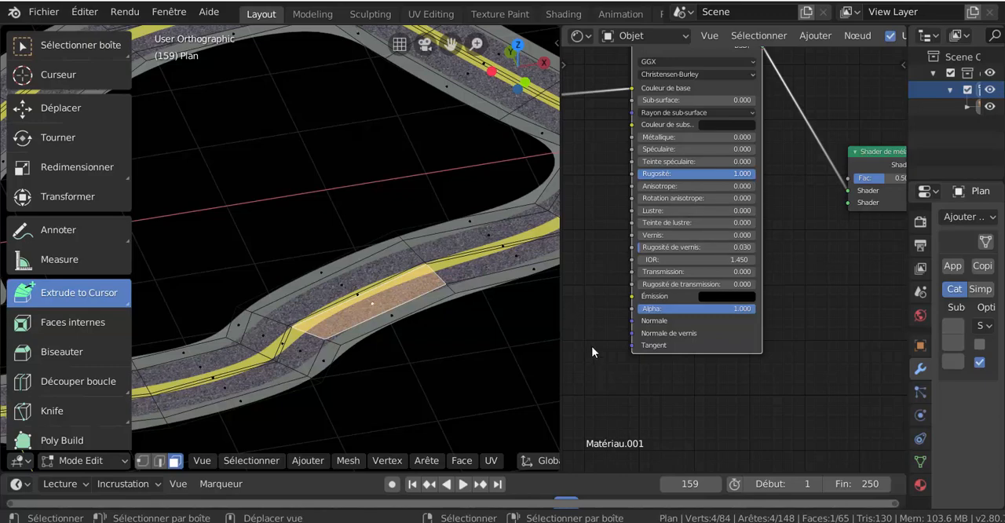
scroll(593, 351, "down", 1)
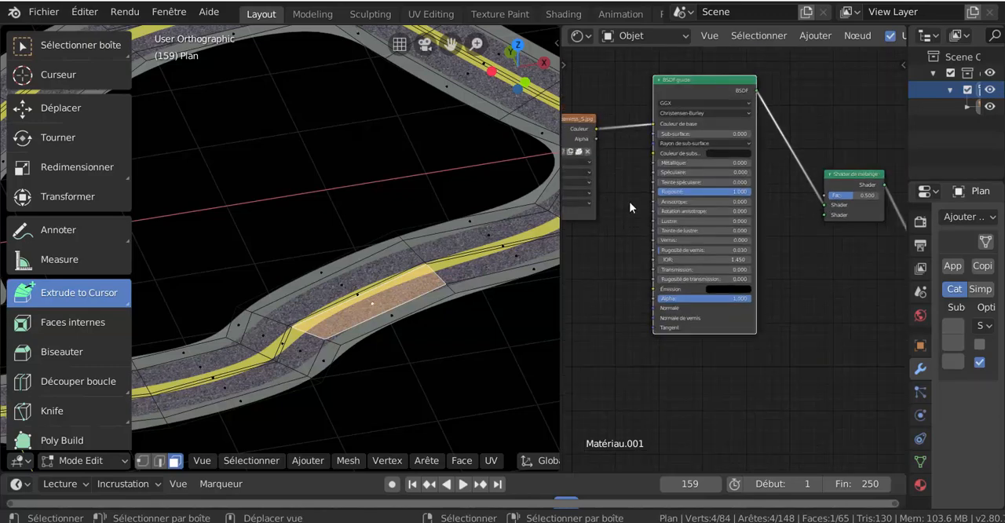
left_click_drag(742, 191, 658, 191)
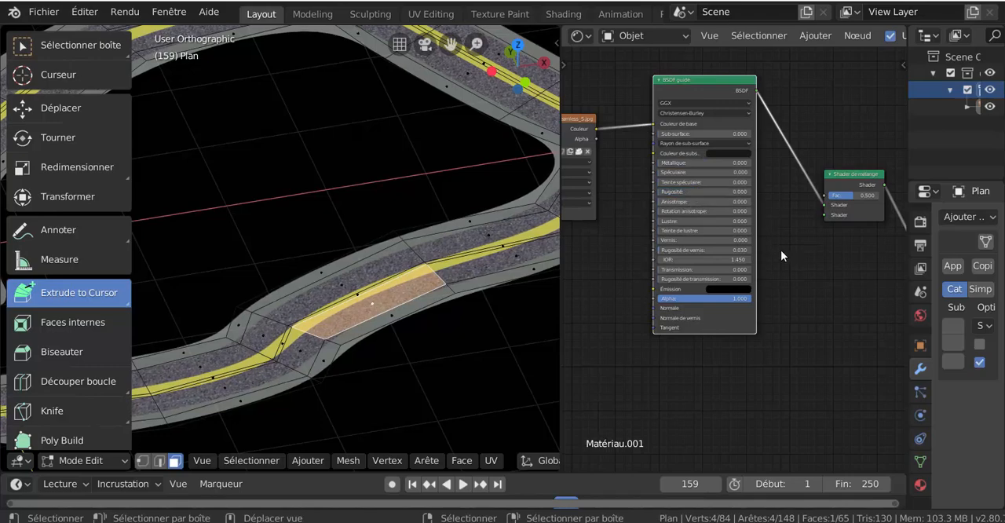
- Add a Mélanger RGB node below Shader de mélange and link its Couleur output to the second Shader input
middle_click_drag(819, 260, 766, 247)
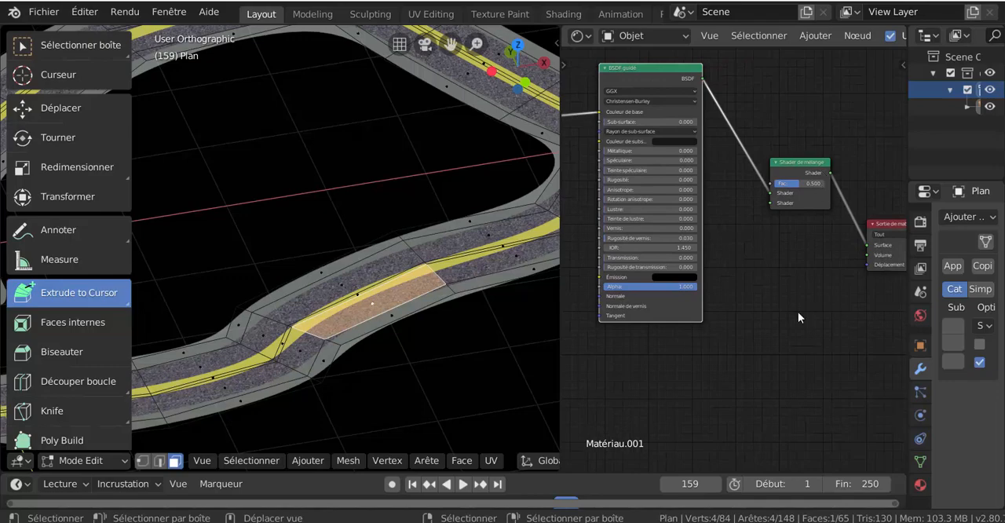
left_click(816, 36)
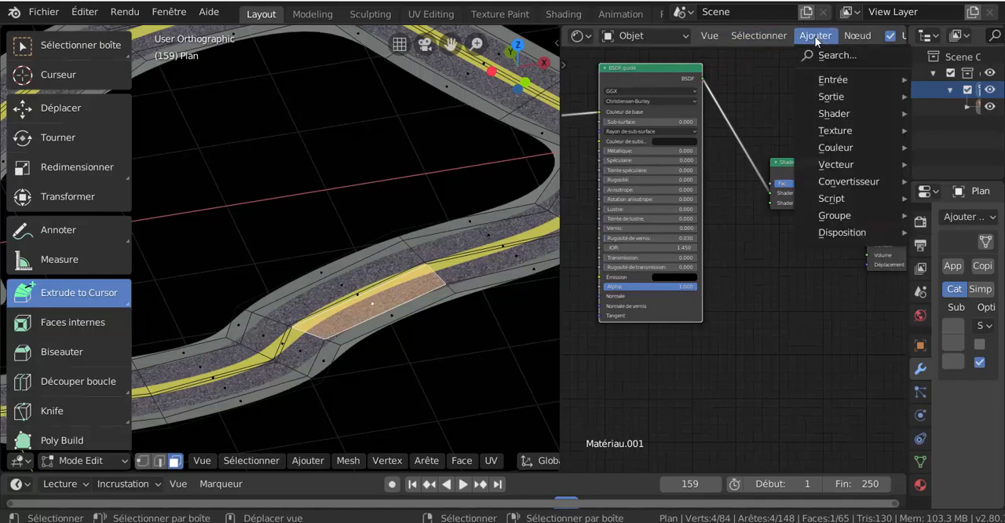
mouse_move(831, 153)
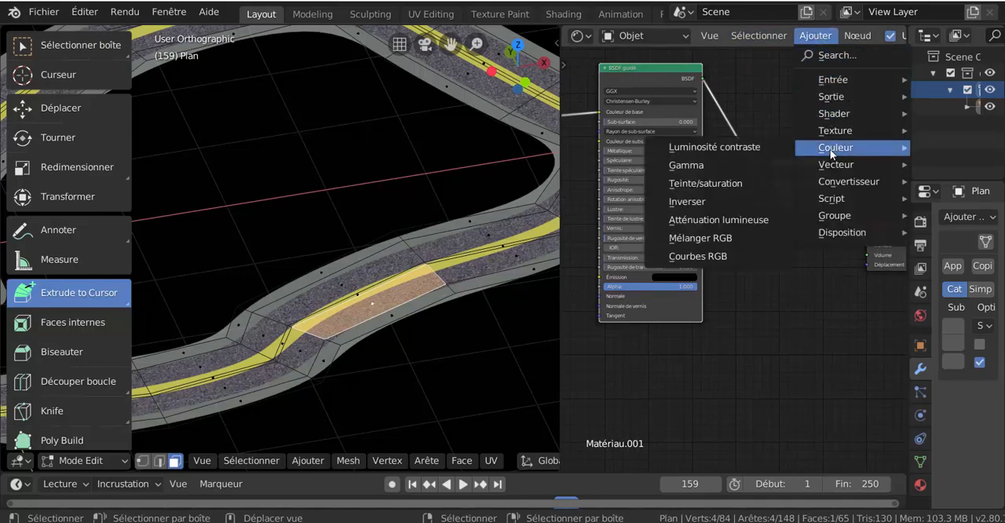
left_click(706, 238)
left_click(771, 254)
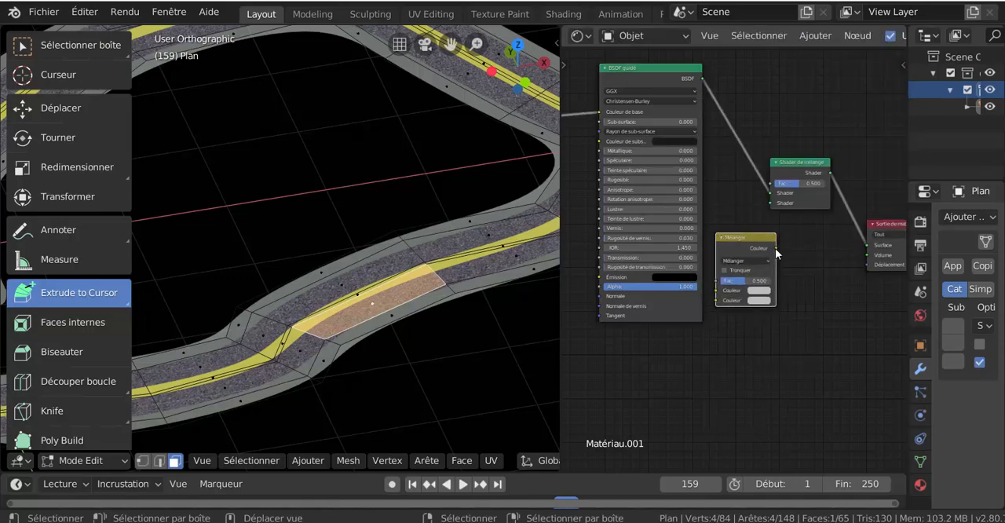
left_click_drag(775, 248, 774, 207)
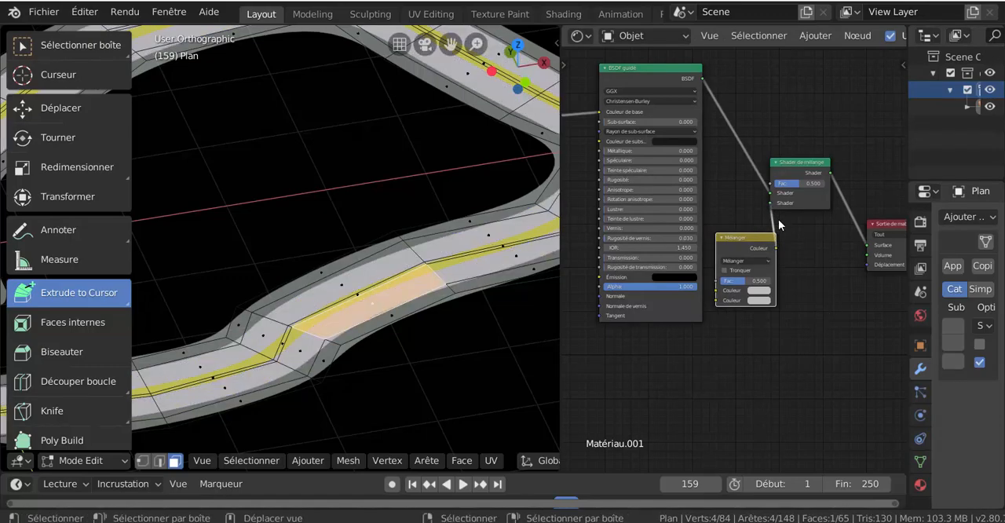
- Separate the Shader de mélange and Mélanger nodes, and set the Mélanger node's first colour to black
left_click_drag(806, 162, 830, 145)
scroll(830, 177, "up", 2)
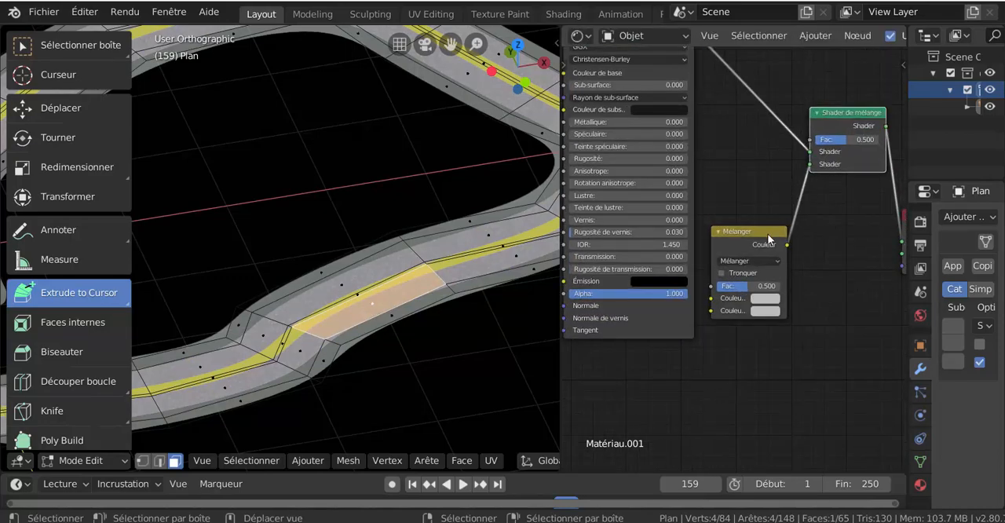
left_click_drag(767, 230, 769, 202)
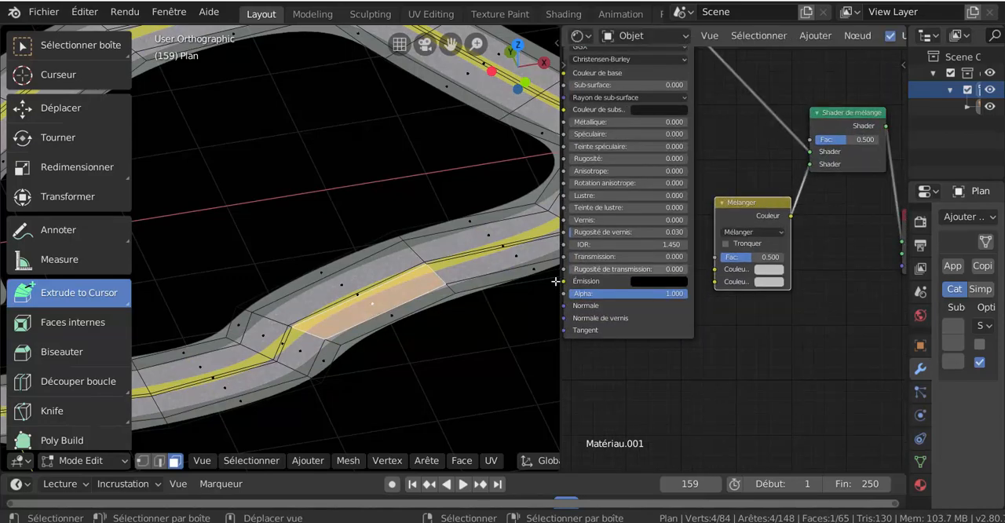
left_click(770, 270)
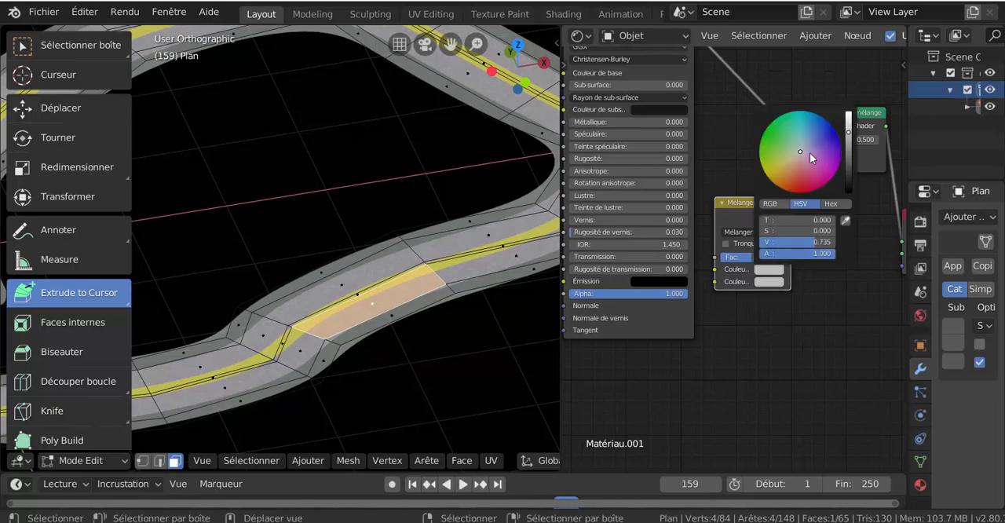
left_click_drag(813, 243, 759, 243)
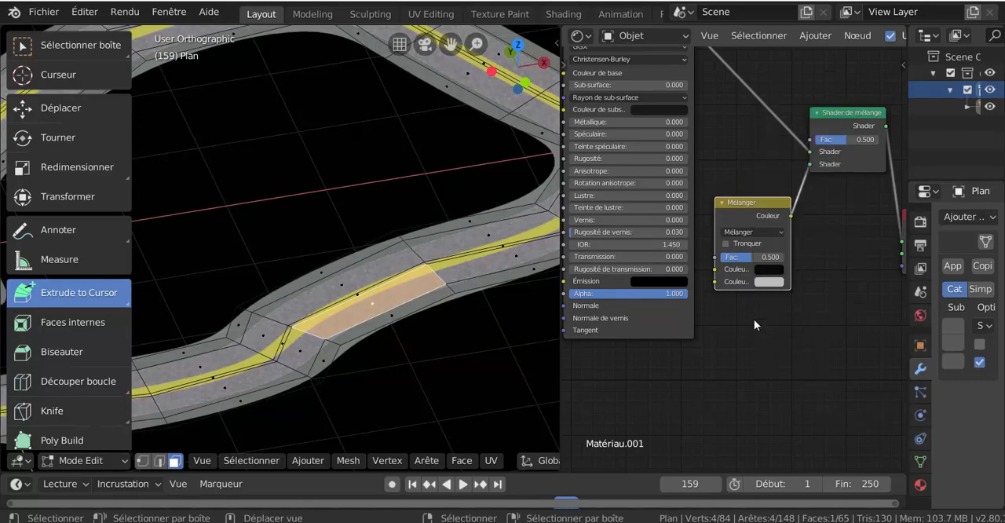
- Set the Mélanger node's Fac to 1.000 and its second colour to black, with Shader de mélange's Fac at 0.022
left_click_drag(750, 263, 785, 263)
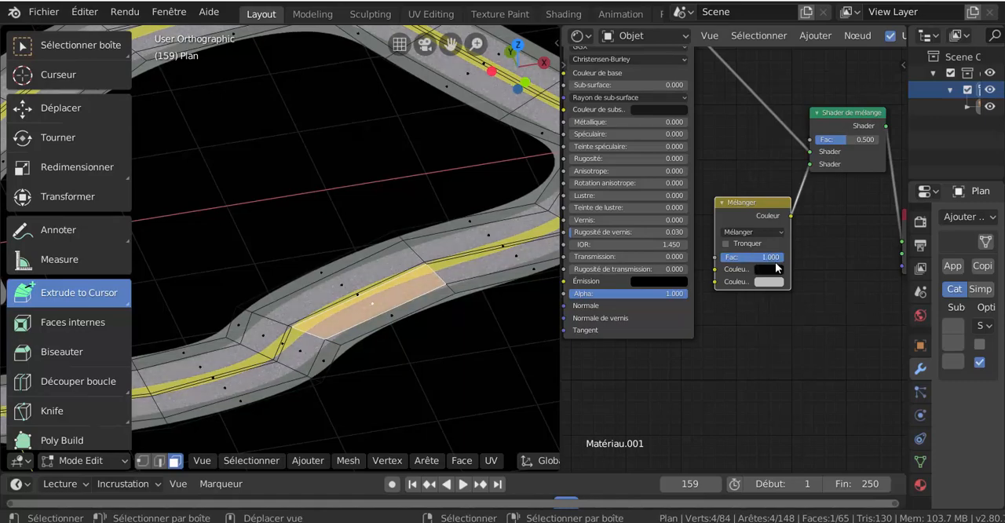
left_click_drag(840, 140, 814, 175)
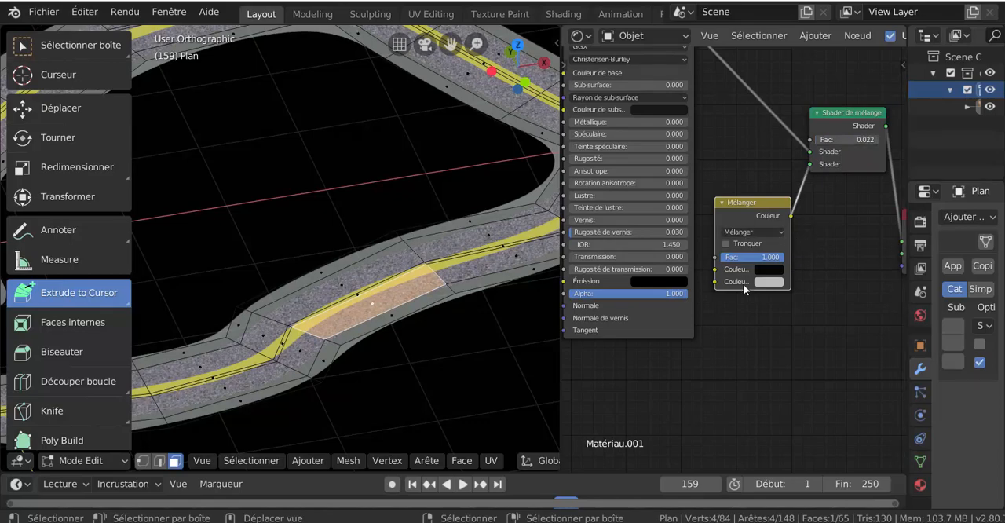
left_click(776, 281)
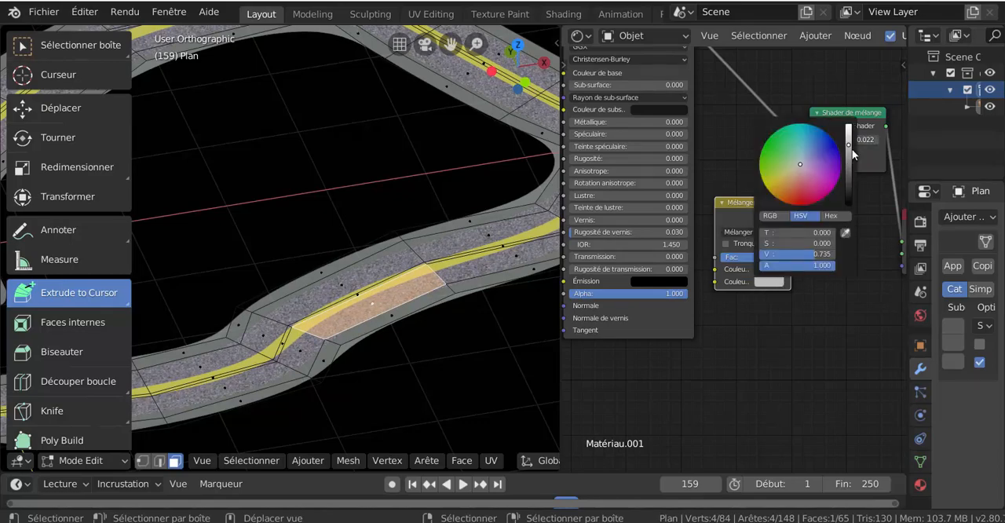
left_click_drag(849, 146, 849, 203)
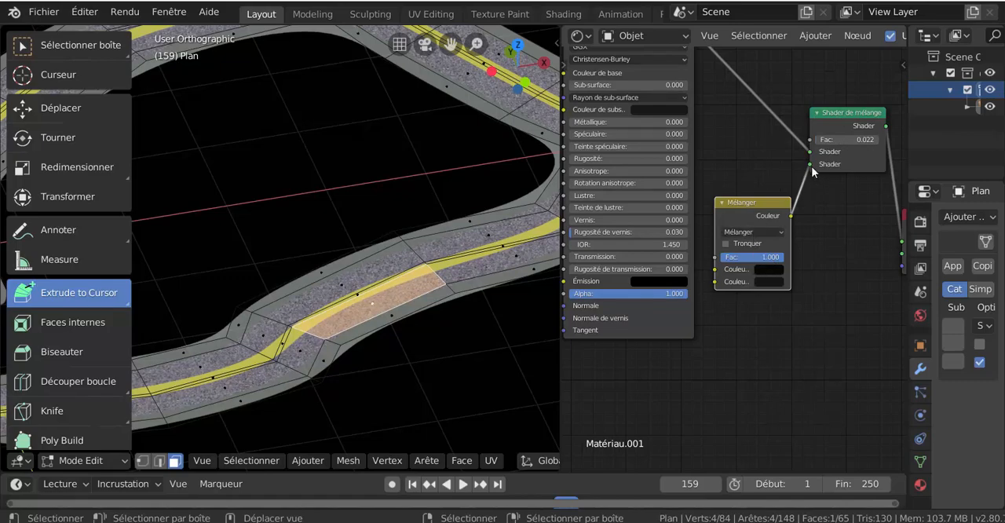
- Raise the Shader de mélange node's Fac to about 0.83 to darken the asphalt
scroll(849, 225, "down", 3)
middle_click_drag(825, 224, 777, 231)
left_click_drag(764, 173, 801, 173)
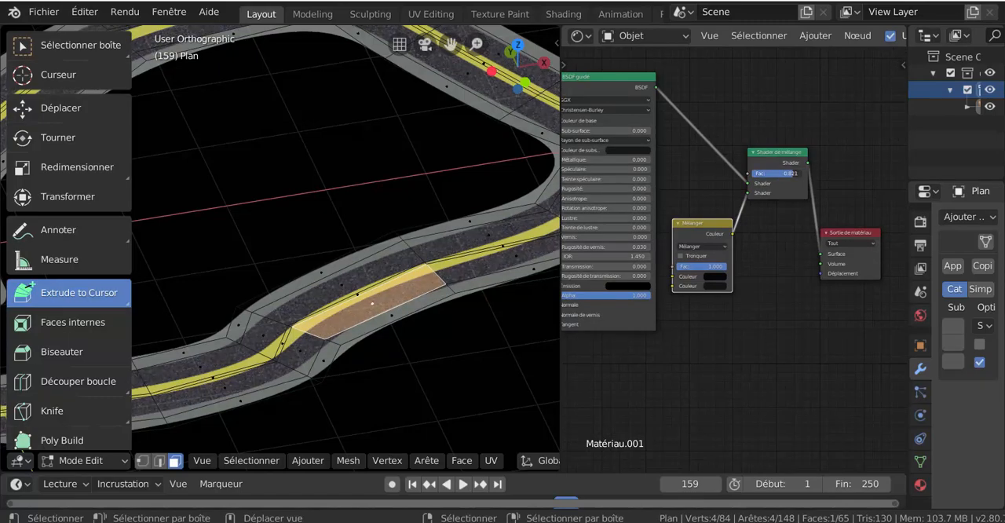
- Keep the Mélanger node's second colour black and raise the Shader de mélange node's Fac to 0.890
left_click(714, 287)
mouse_move(776, 214)
left_mouse_down()
mouse_move(777, 196)
mouse_move(781, 228)
left_mouse_up()
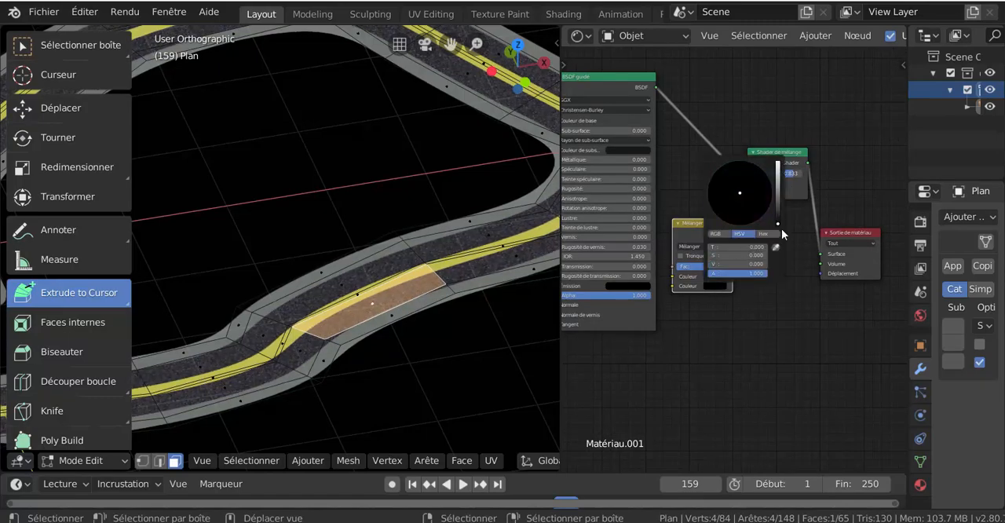
scroll(764, 219, "up", 2)
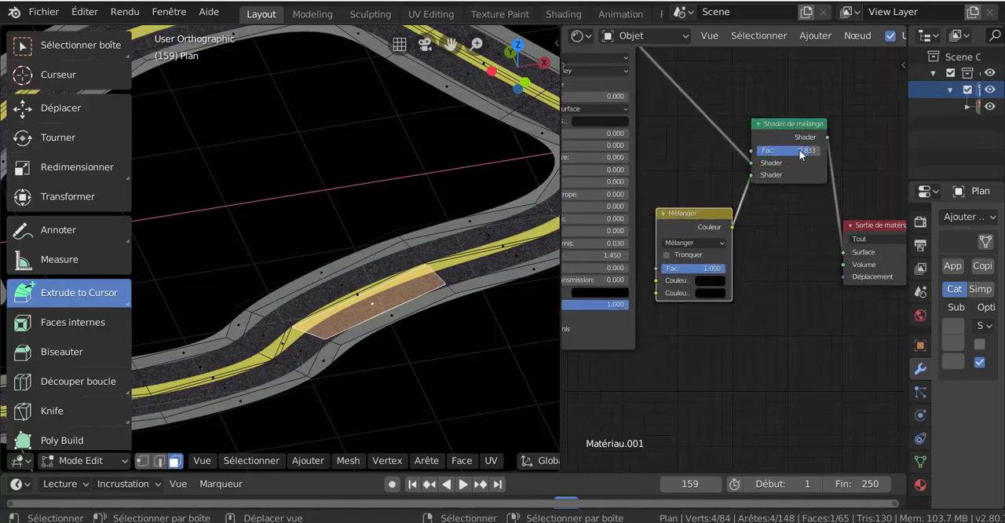
mouse_move(798, 149)
left_mouse_down()
mouse_move(790, 150)
mouse_move(805, 149)
left_mouse_up()
scroll(432, 284, "down", 1)
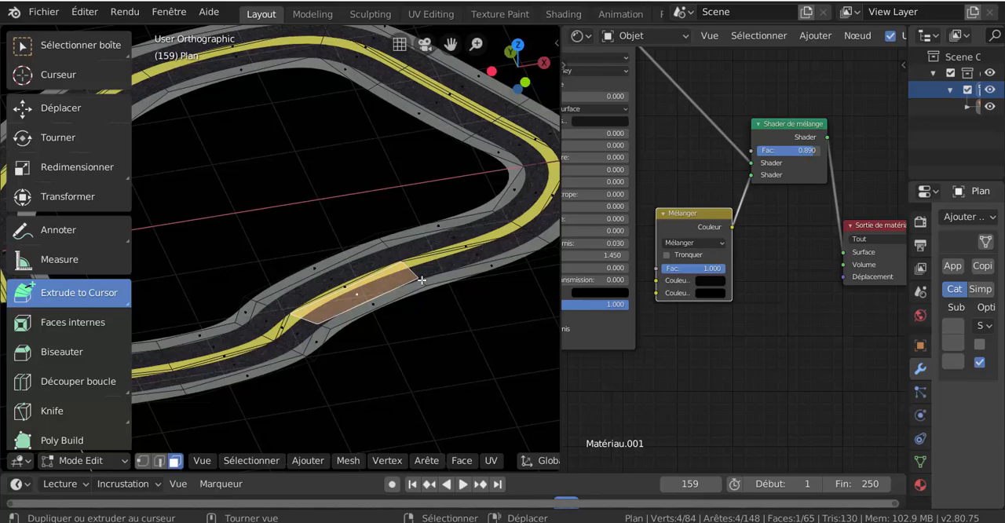
- Select the face loop of the road's outer grey border and examine the darkened asphalt up close
right_click(423, 281, "alt")
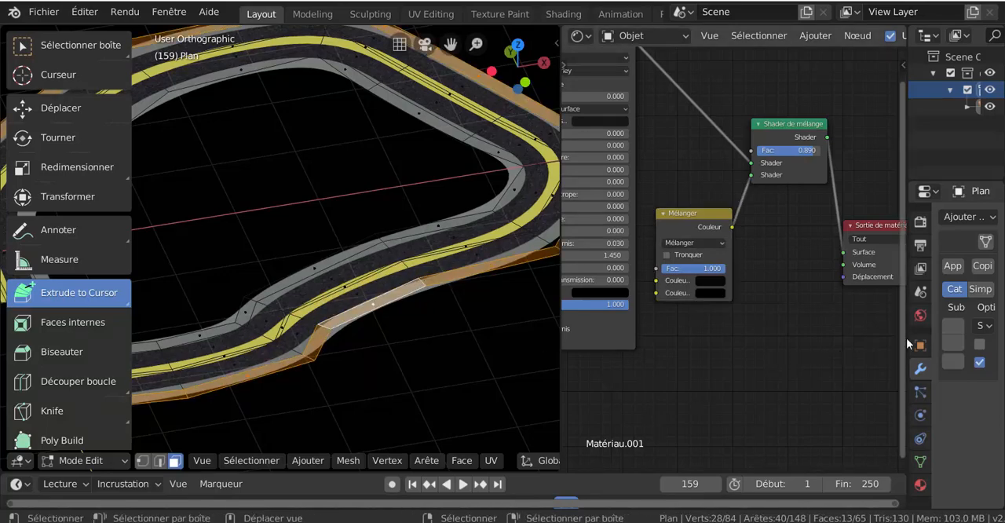
left_click_drag(908, 339, 807, 341)
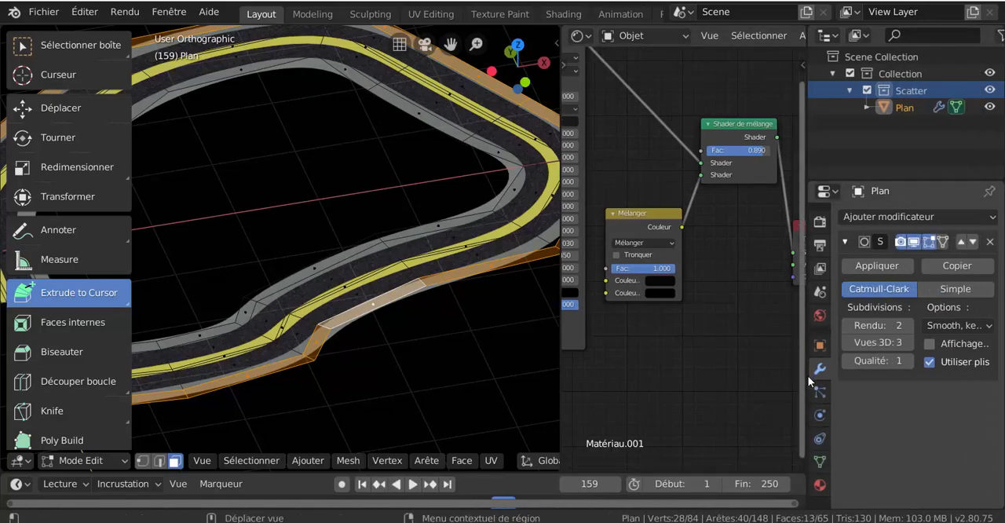
left_click_drag(809, 381, 903, 380)
scroll(433, 292, "up", 2)
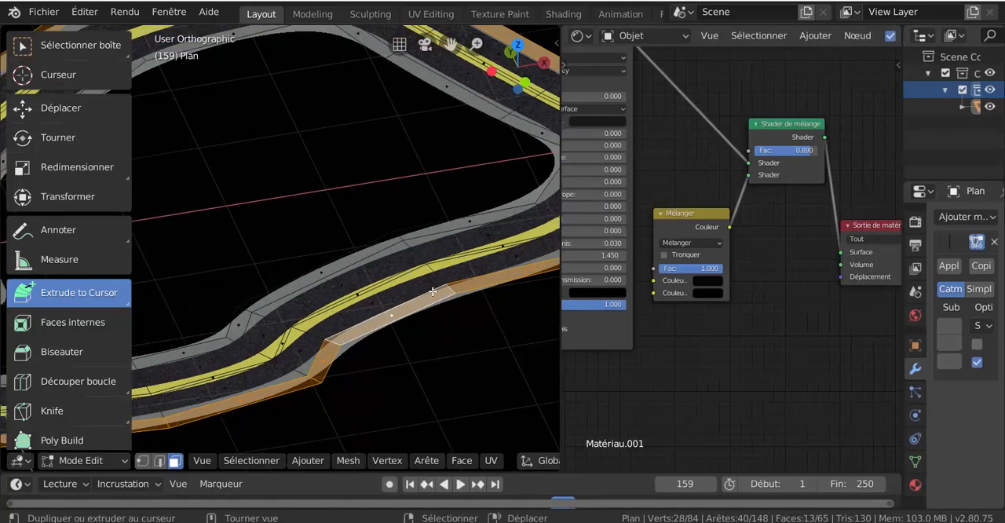
scroll(433, 292, "up", 3)
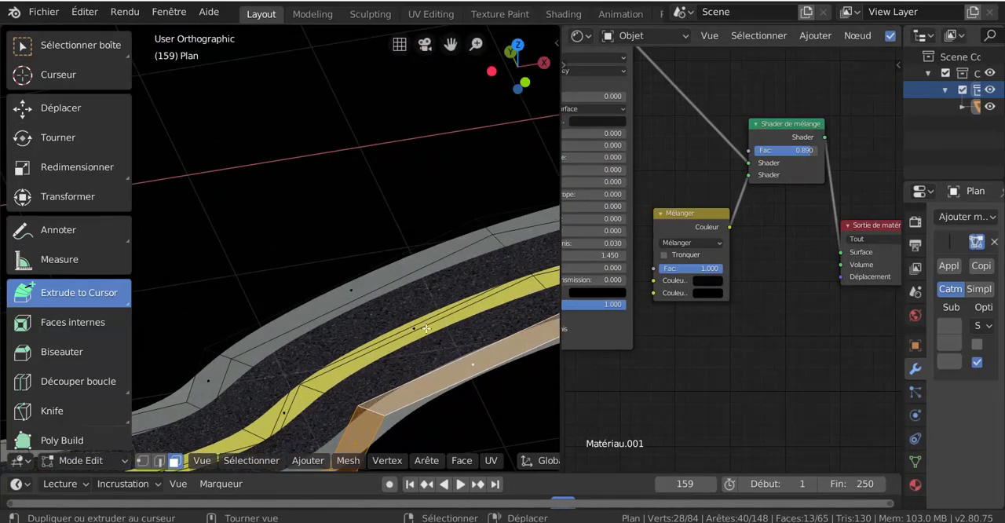
middle_click_drag(426, 328, 268, 259, "shift")
scroll(292, 257, "up", 2)
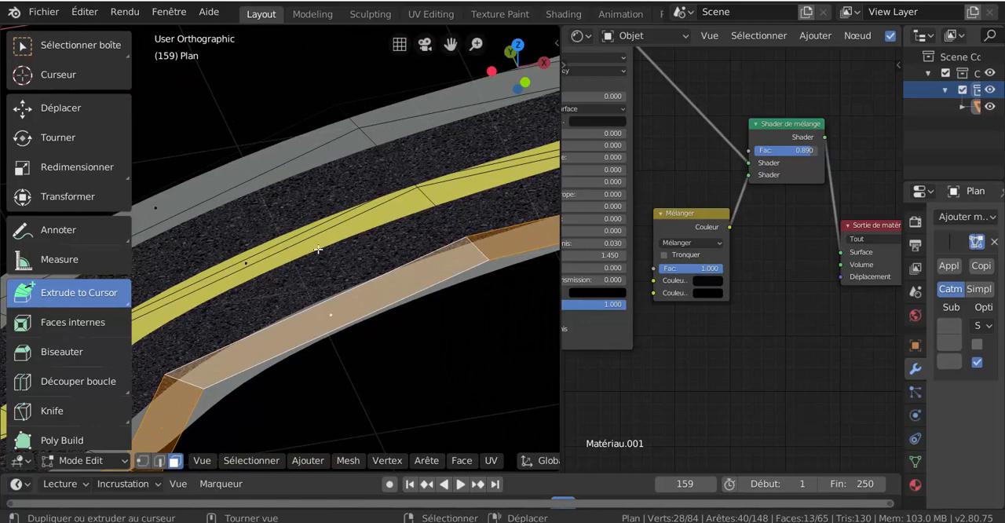
scroll(409, 248, "down", 1)
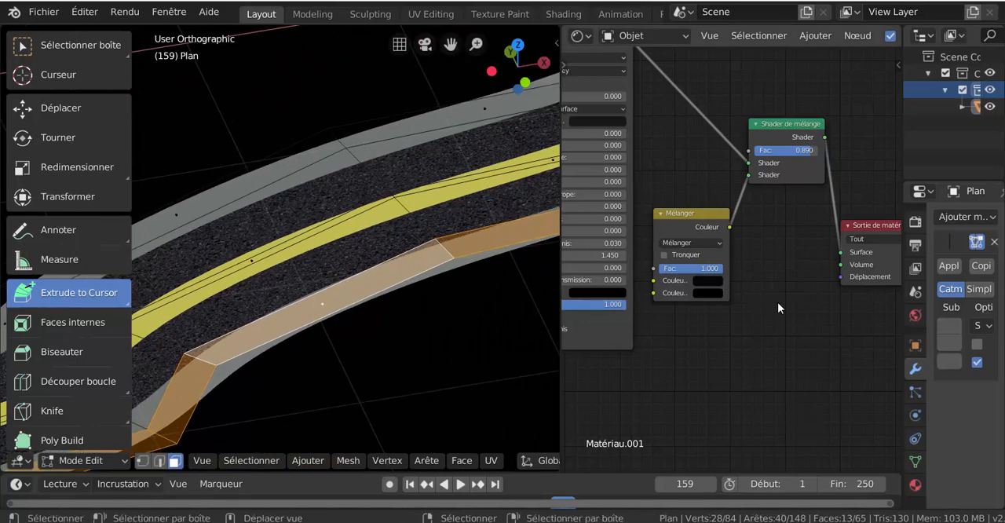
- Widen the node editor and bring the asphalt image texture node and its output links into view
scroll(779, 301, "down", 3)
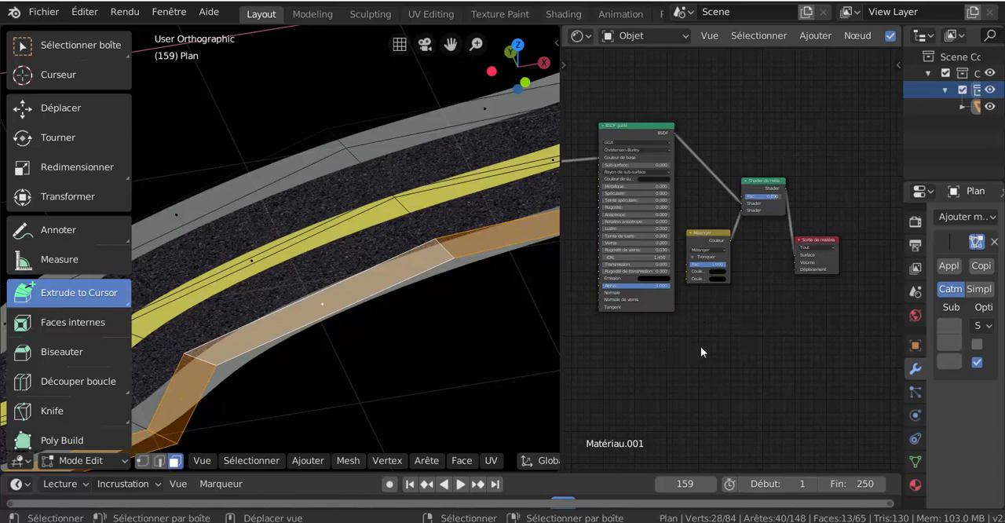
middle_click_drag(700, 346, 738, 343)
middle_click_drag(668, 339, 694, 344)
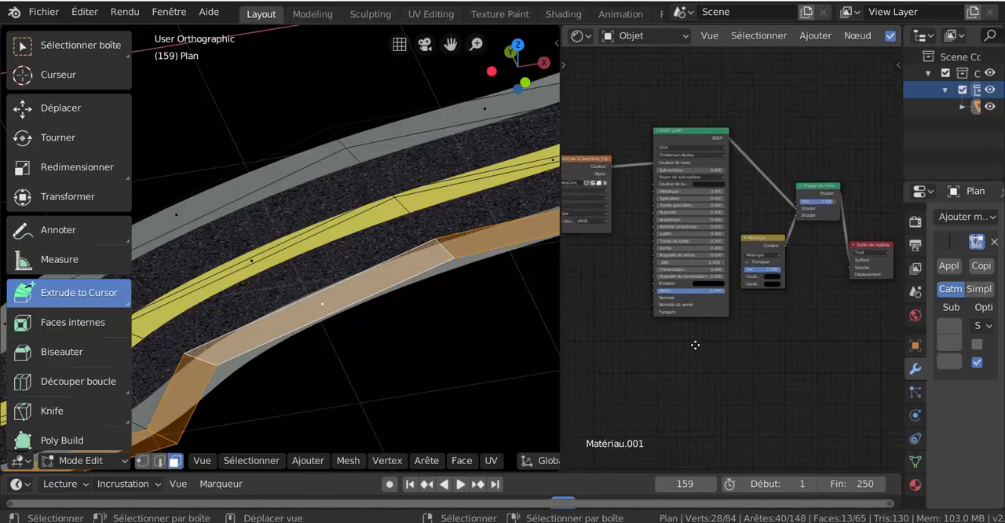
scroll(691, 342, "down", 1)
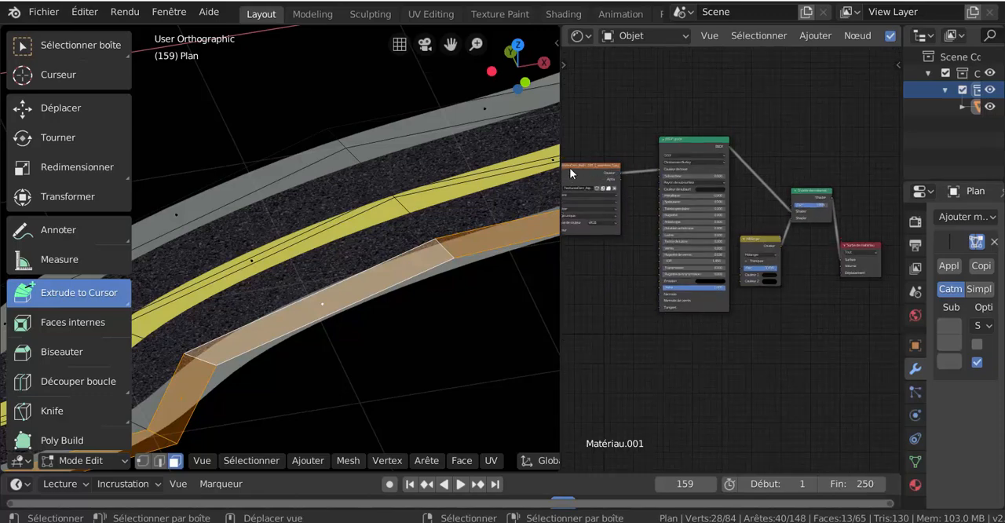
scroll(569, 168, "up", 1)
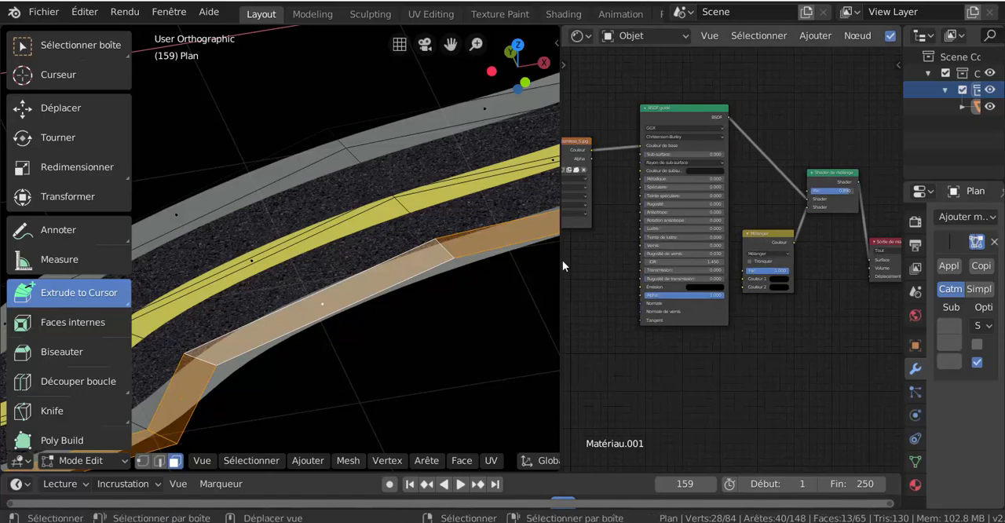
left_click_drag(561, 262, 398, 287)
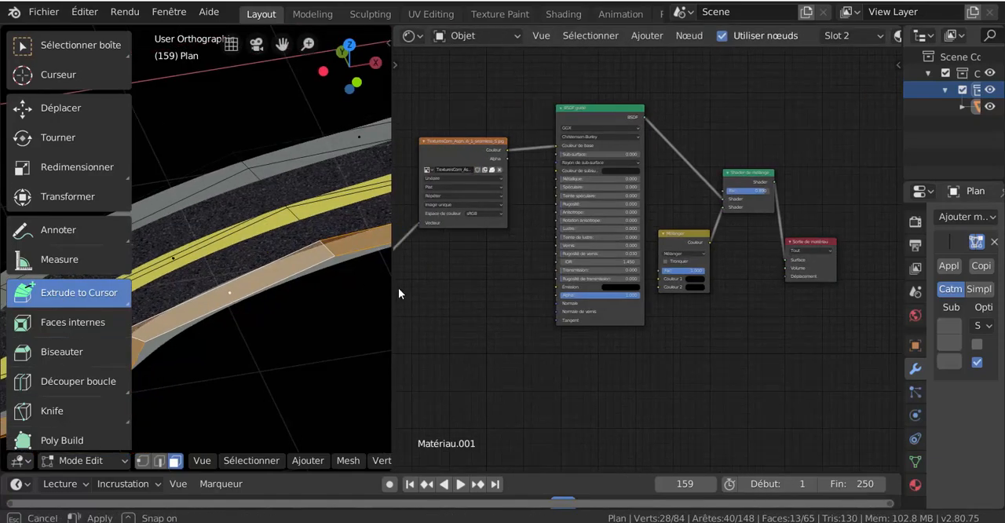
middle_click_drag(503, 291, 559, 265)
scroll(583, 194, "up", 2)
mouse_move(491, 120)
left_mouse_down()
mouse_move(517, 124)
mouse_move(504, 123)
left_mouse_up()
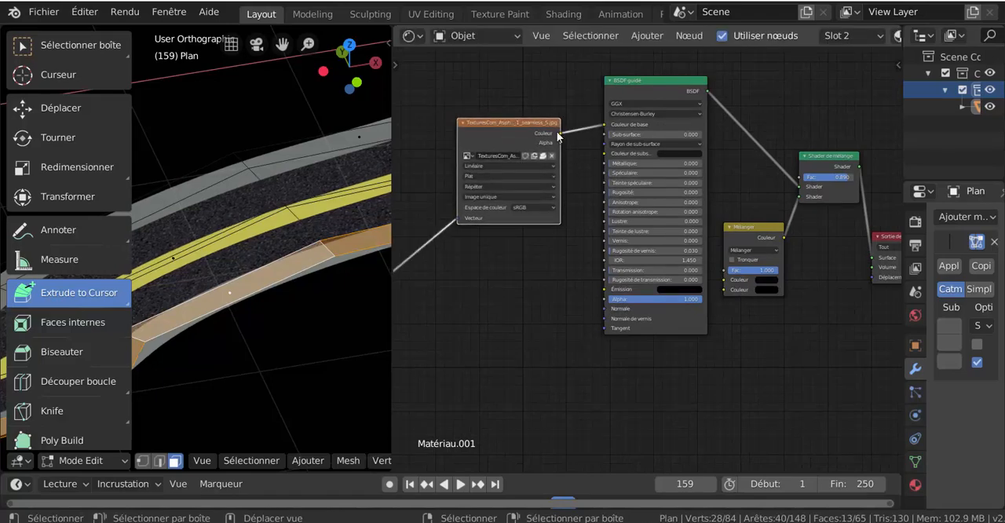
- Try linking the asphalt texture's Couleur output to the Déplacement input of Sortie de matériau, and remove the link after checking the road
mouse_move(562, 138)
left_mouse_down()
mouse_move(597, 97)
mouse_move(872, 277)
left_mouse_up()
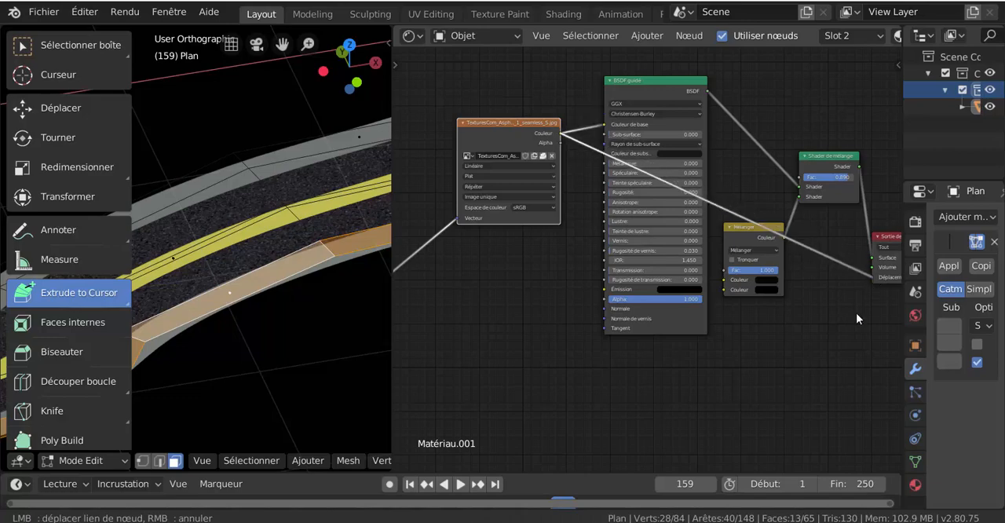
scroll(306, 254, "up", 5)
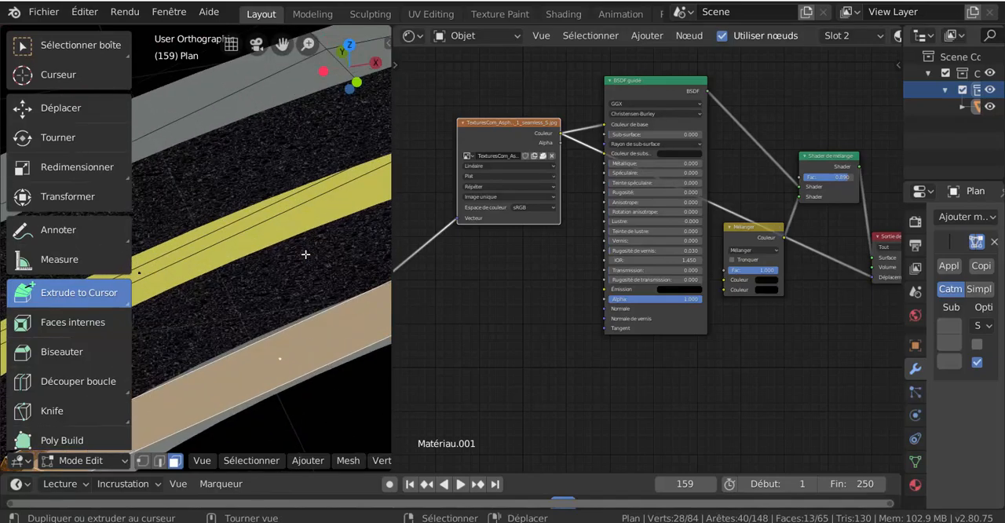
scroll(833, 291, "down", 1)
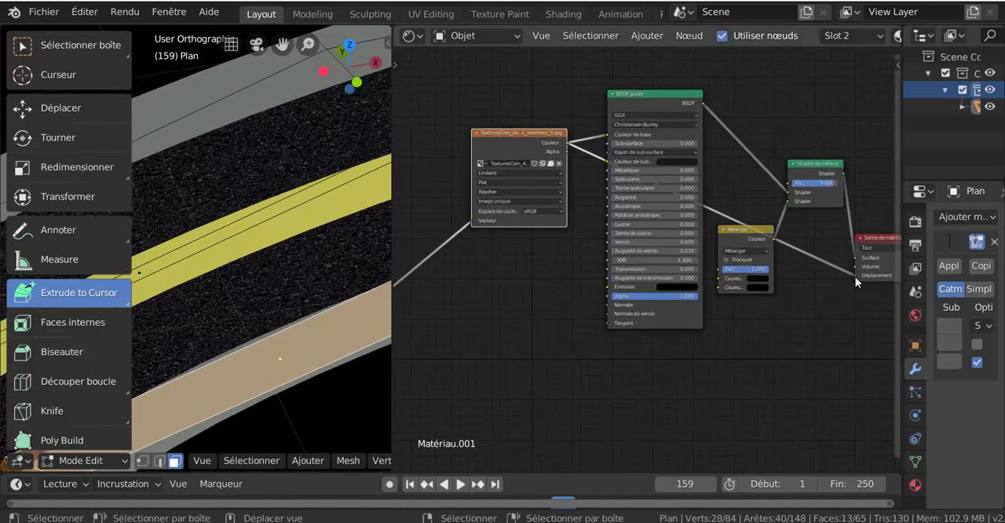
left_click_drag(855, 276, 638, 385)
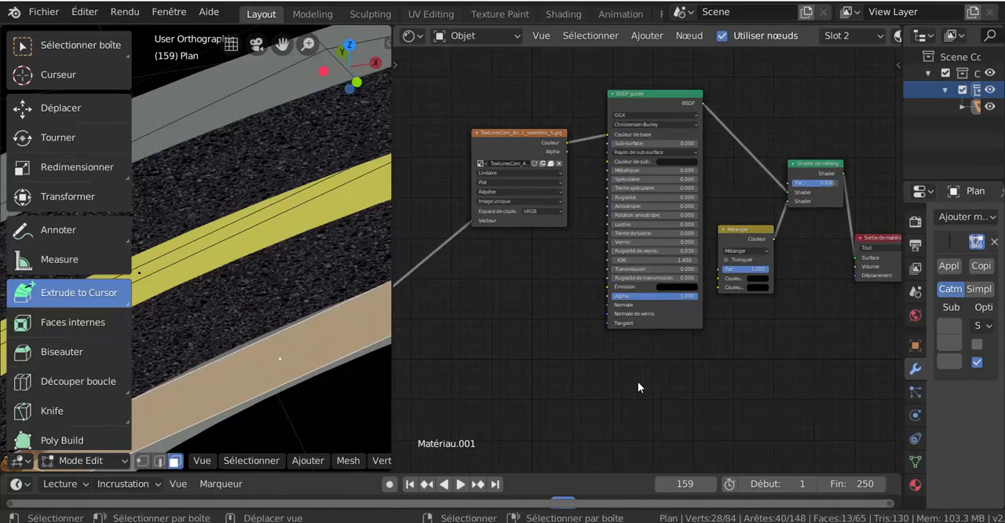
- Shift the Mélanger and Shader de mélange nodes farther away from the BSDF guidé node
scroll(638, 387, "down", 2)
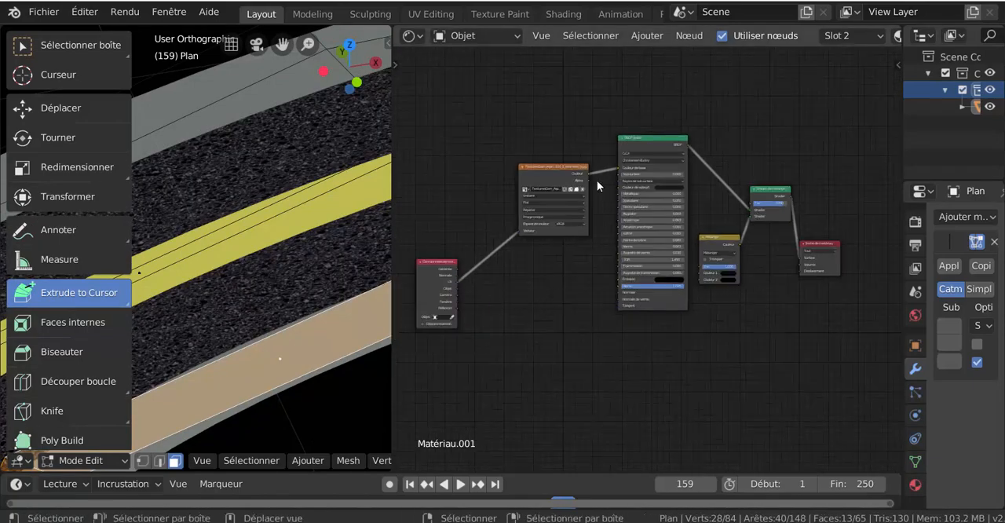
left_click_drag(587, 174, 611, 195)
middle_click_drag(591, 318, 542, 329, "shift")
scroll(545, 324, "up", 3)
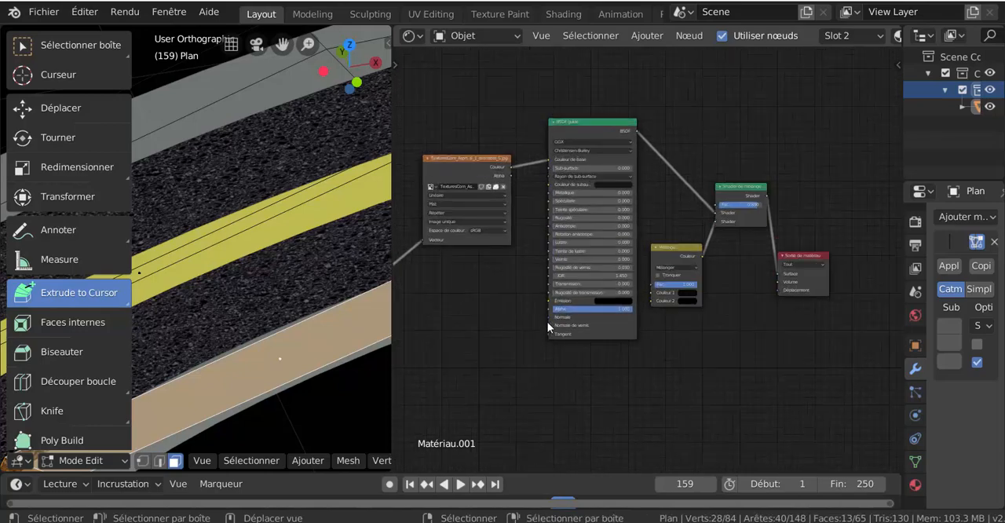
left_click_drag(694, 255, 708, 257)
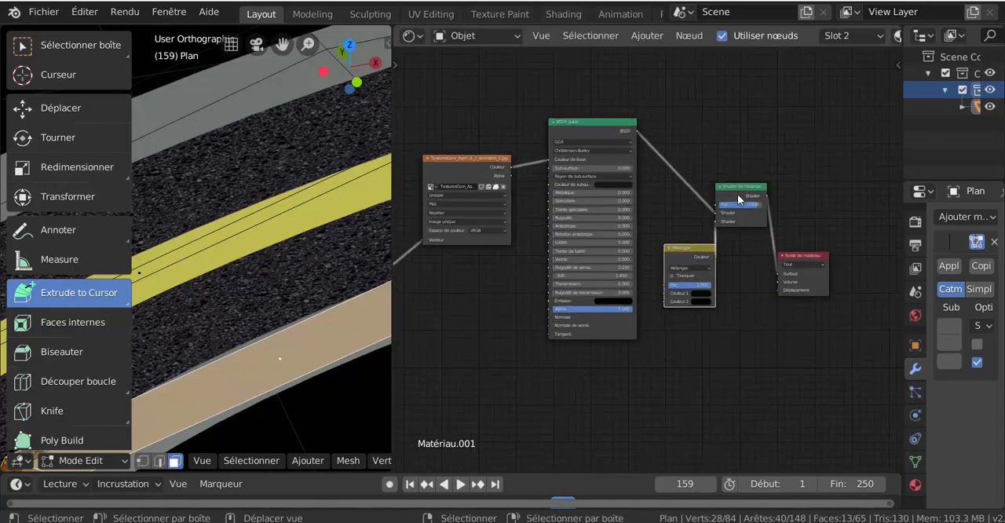
left_click_drag(745, 187, 782, 167)
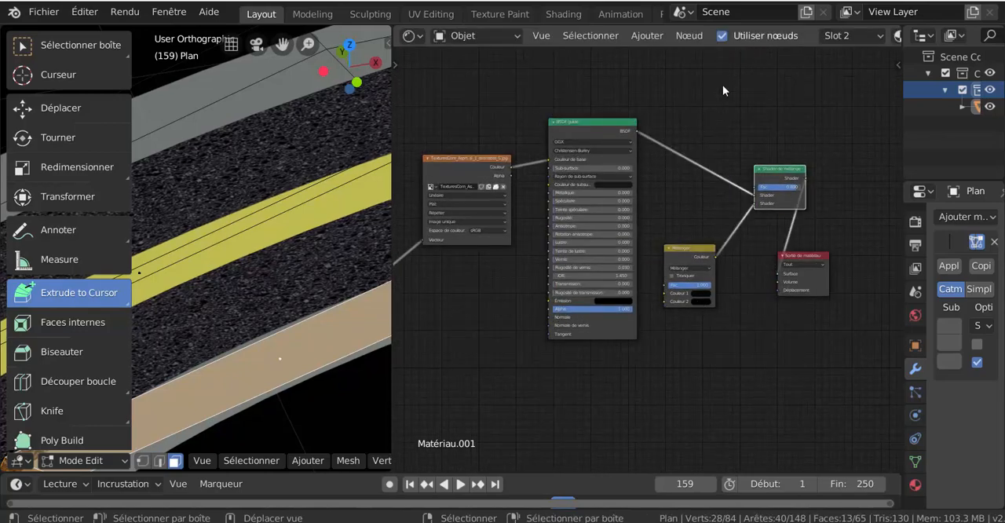
- Add a Bump vector node below the asphalt image texture node
left_click(647, 35)
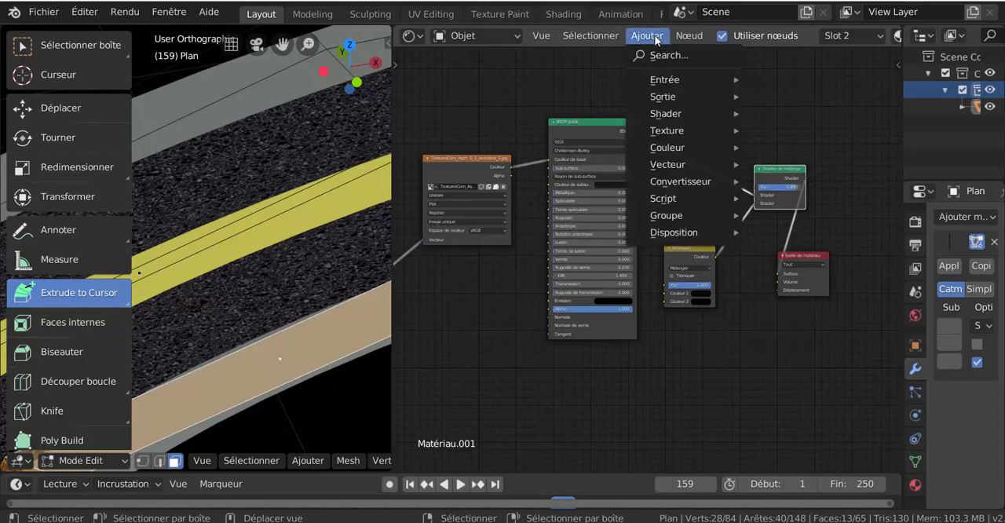
mouse_move(674, 168)
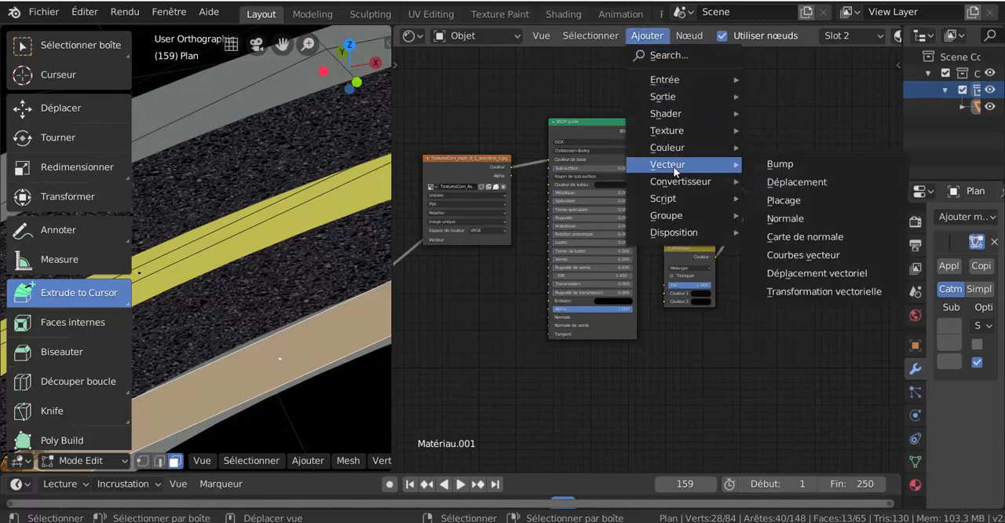
left_click(772, 164)
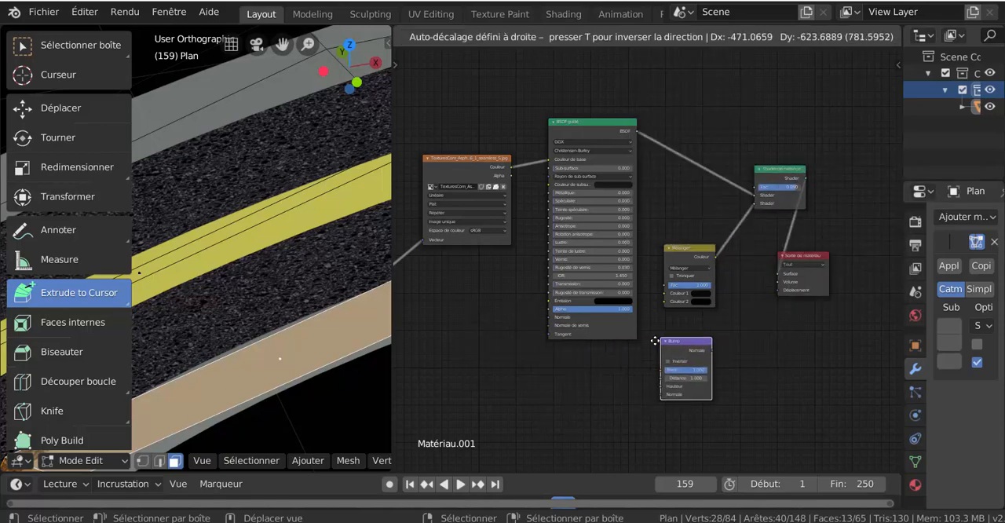
left_click(465, 301)
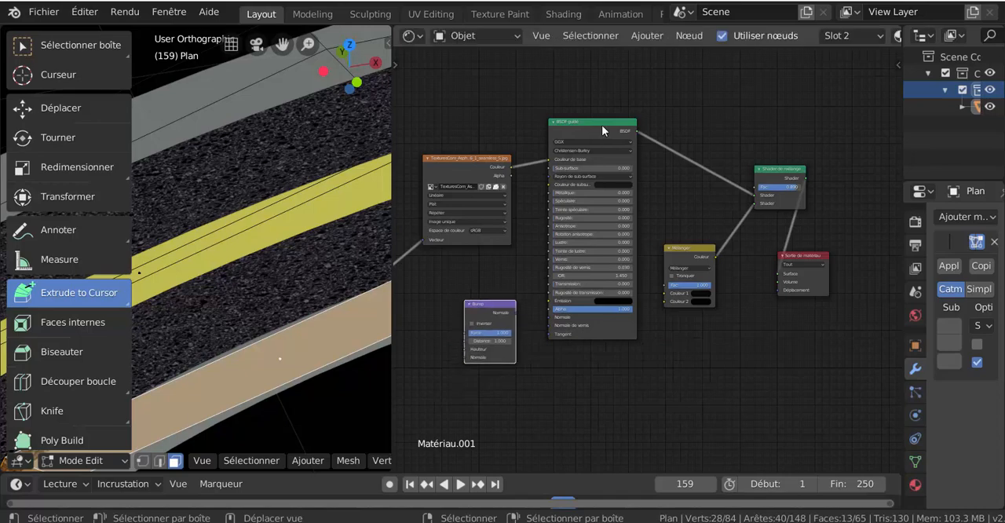
- Spread out the BSDF guidé, Mélanger and Sortie de matériau nodes, and place Bump just before the BSDF guidé node
left_click_drag(617, 126, 650, 116)
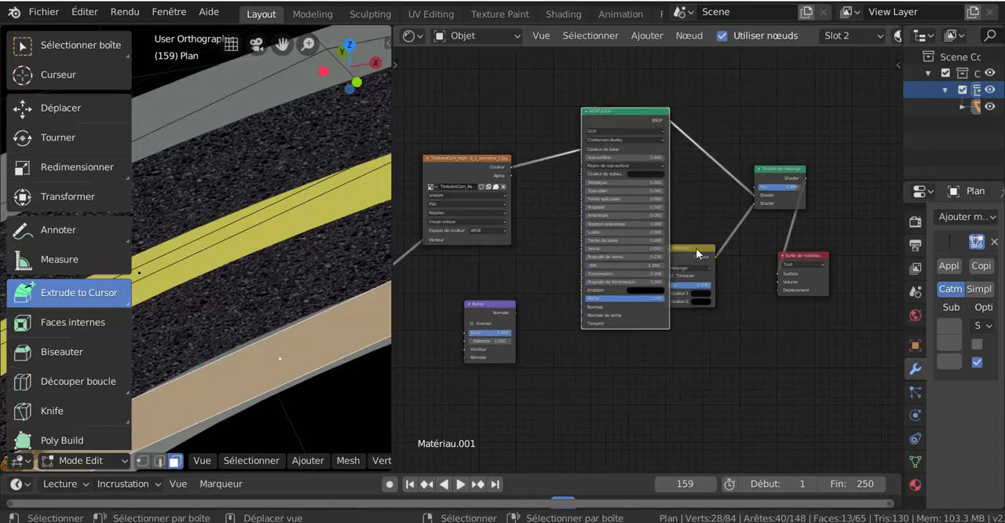
left_click_drag(699, 250, 739, 294)
left_click_drag(814, 261, 866, 235)
left_click_drag(636, 123, 644, 62)
left_click_drag(483, 312, 535, 295)
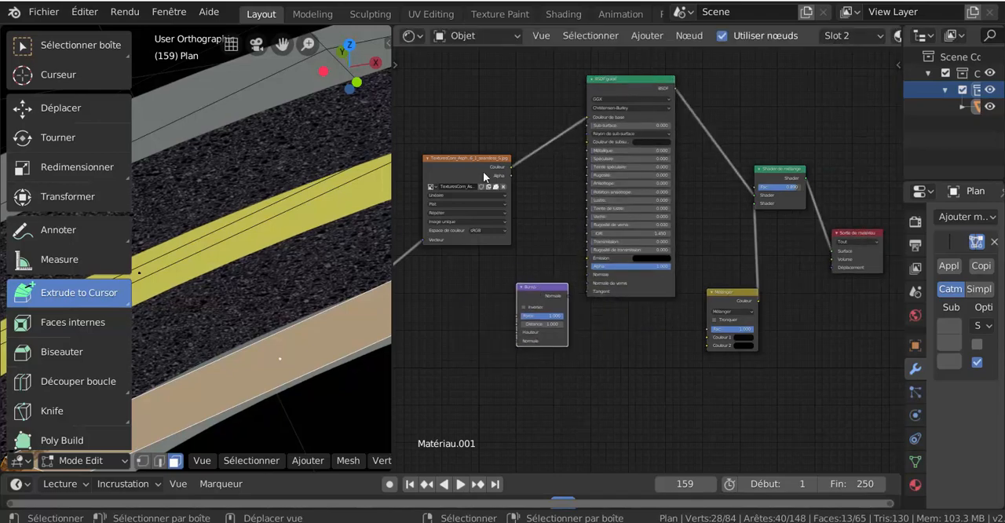
- Link the asphalt texture's Couleur output to Bump's Hauteur input and Bump's Normale output to the BSDF guidé node's Normale input
left_click_drag(511, 167, 515, 328)
key("g")
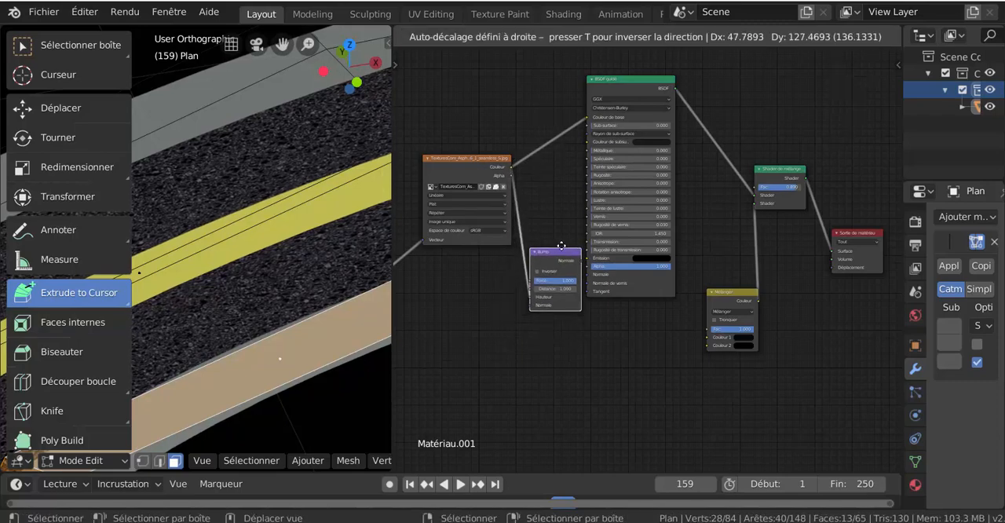
left_click(581, 274)
scroll(582, 294, "up", 1)
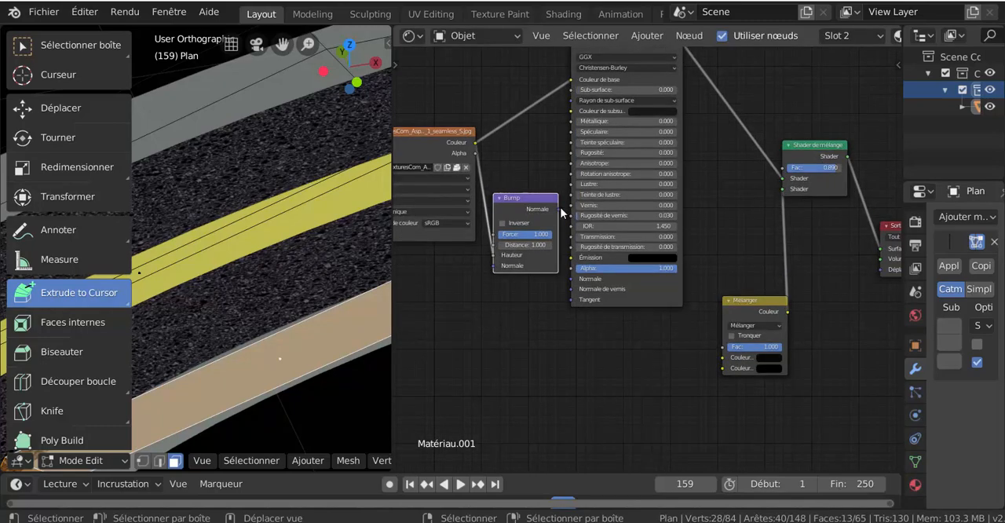
mouse_move(559, 208)
left_mouse_down()
mouse_move(562, 196)
mouse_move(584, 383)
mouse_move(560, 174)
mouse_move(574, 279)
left_mouse_up()
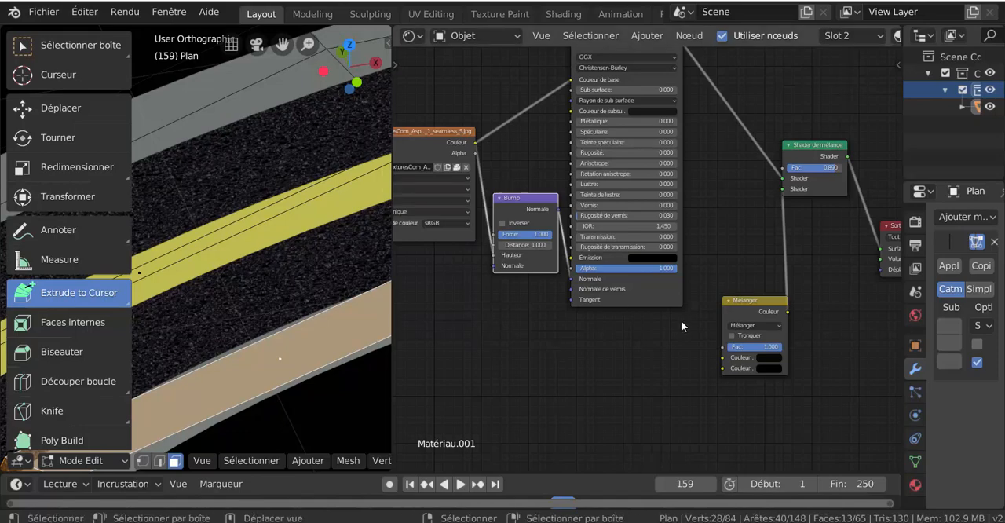
- With the Bump node connected, test the texture's Couleur output on the material output's Déplacement input again, and disconnect it
scroll(678, 321, "down", 1)
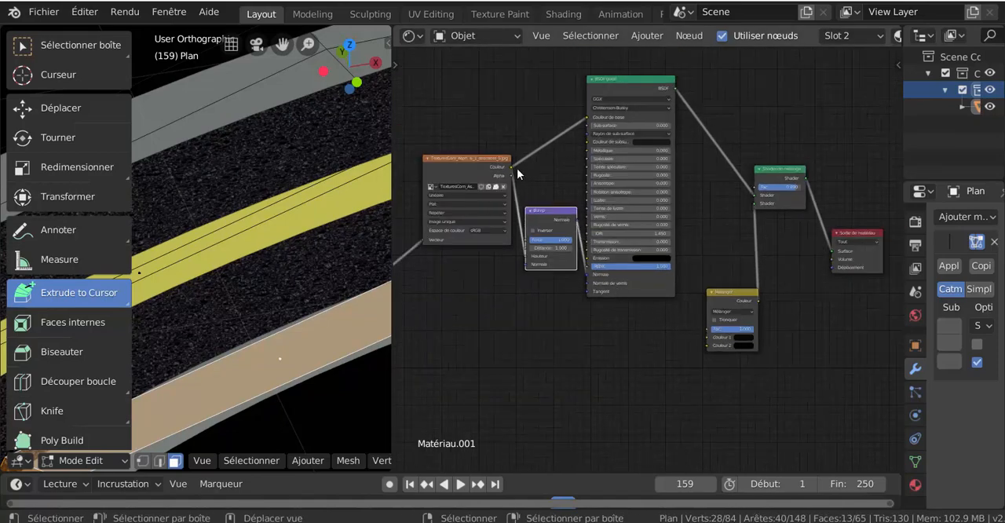
mouse_move(511, 166)
left_mouse_down()
mouse_move(720, 206)
mouse_move(821, 278)
mouse_move(832, 267)
left_mouse_up()
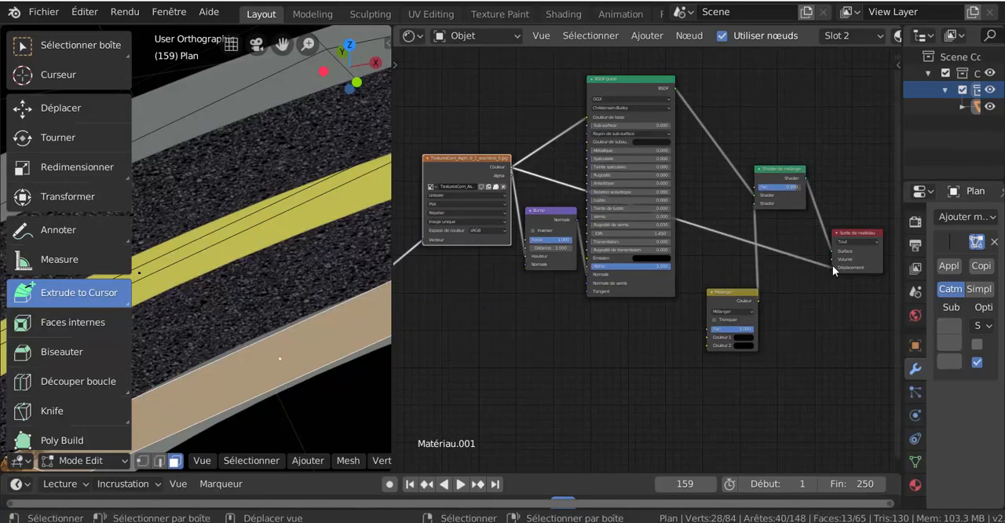
mouse_move(833, 267)
left_mouse_down()
mouse_move(813, 289)
mouse_move(811, 316)
left_mouse_up()
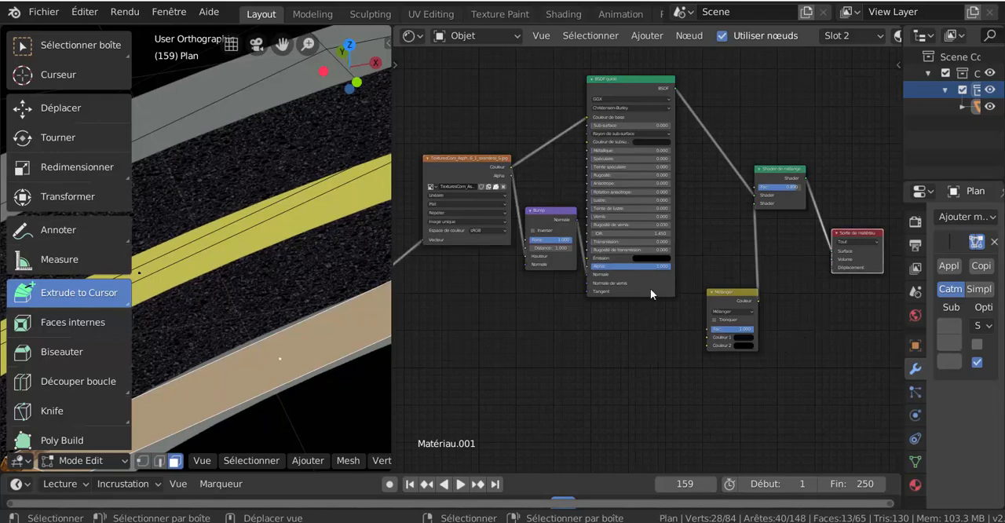
- Rearrange the Shader de mélange, Mélanger and BSDF guidé nodes into a more compact layout before the Sortie de matériau node
left_click_drag(784, 173, 822, 137)
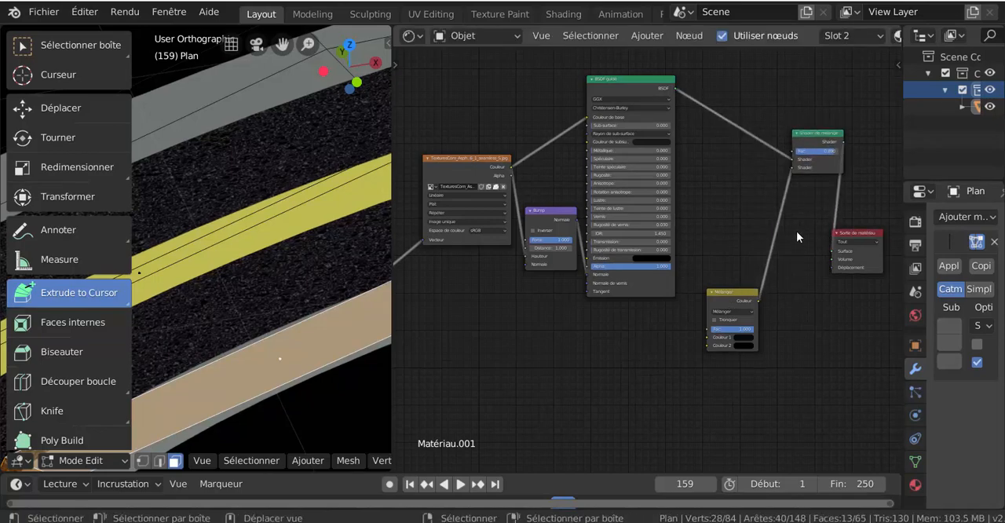
left_click_drag(741, 300, 786, 212)
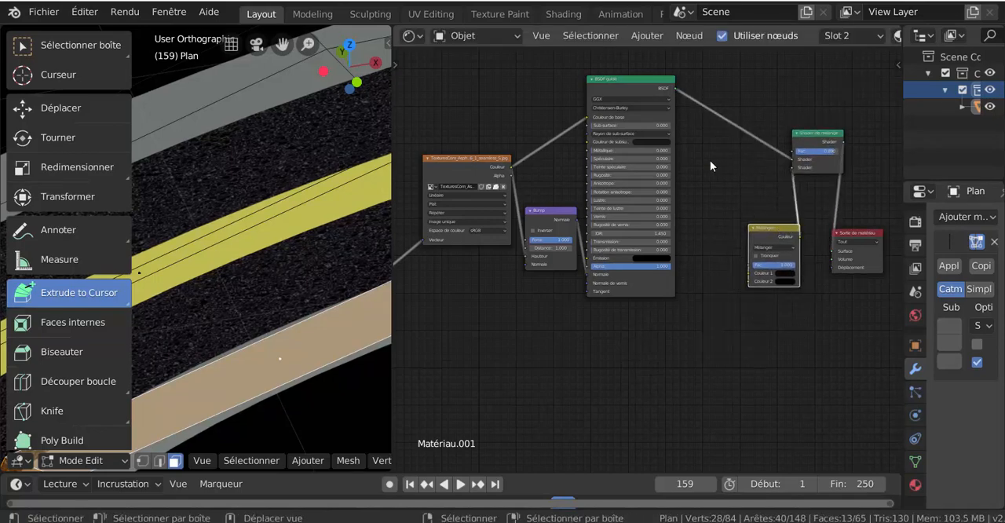
left_click_drag(634, 81, 669, 111)
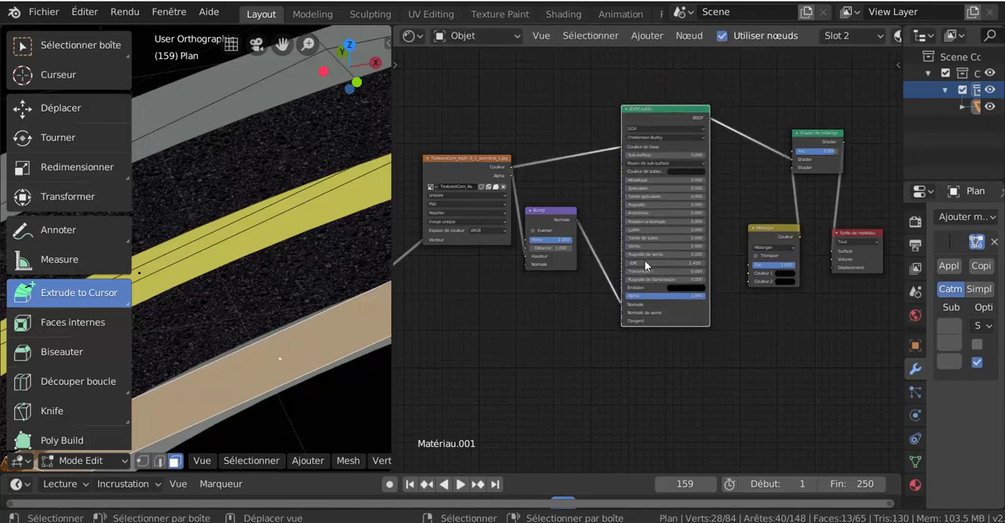
- Enable Inverser on the asphalt material's Bump node
middle_click_drag(576, 351, 673, 333)
left_click_drag(425, 268, 459, 138)
scroll(536, 251, "up", 2)
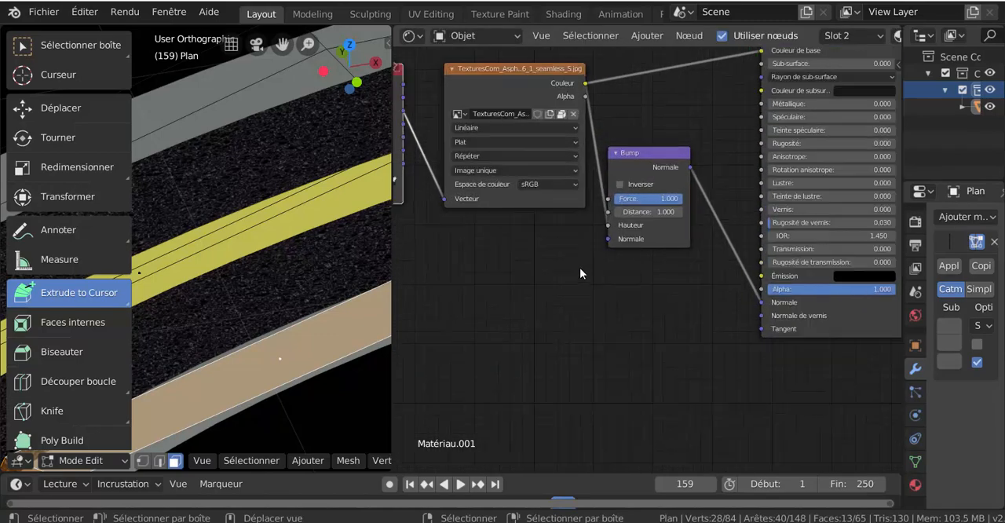
middle_click_drag(581, 272, 537, 339)
scroll(534, 259, "up", 2)
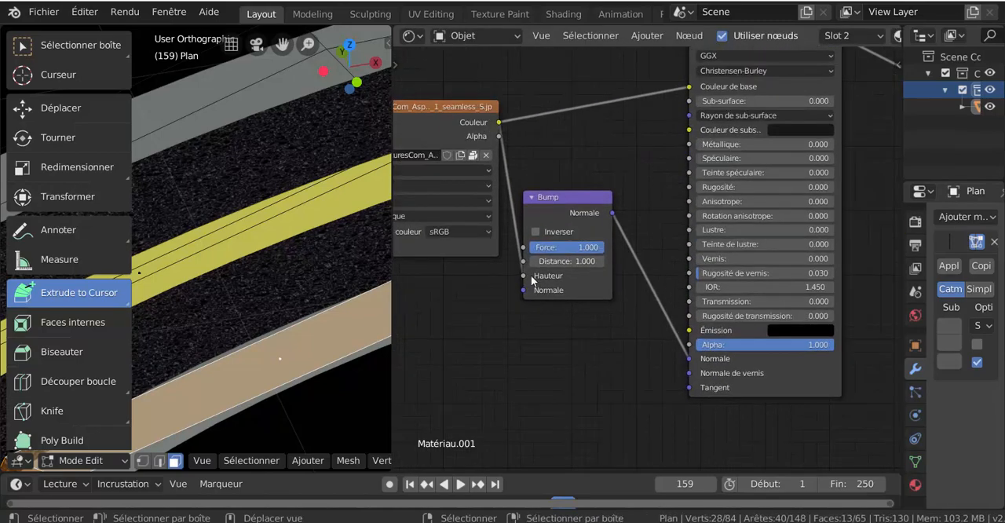
left_click(517, 227)
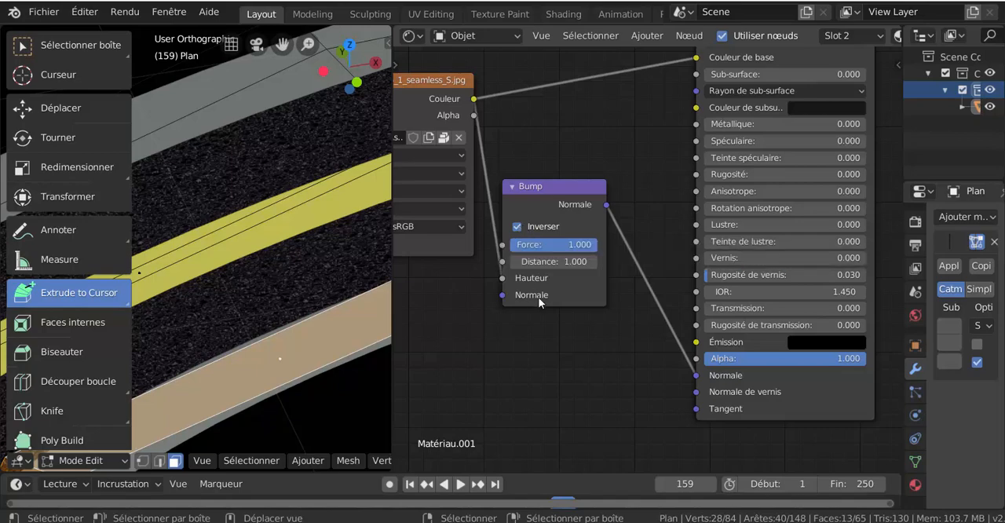
mouse_move(559, 250)
left_mouse_down()
mouse_move(473, 250)
mouse_move(559, 250)
left_mouse_up()
- Reposition the Bump node, test the texture's Couleur link on its Normale input, return it to Hauteur, and set Distance to 25.600
left_click_drag(550, 193, 569, 154)
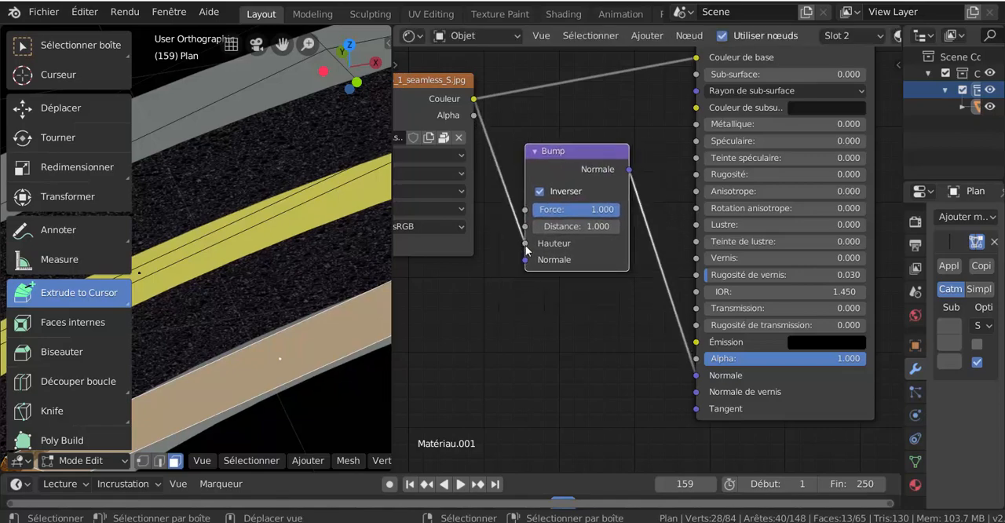
left_click_drag(525, 243, 531, 258)
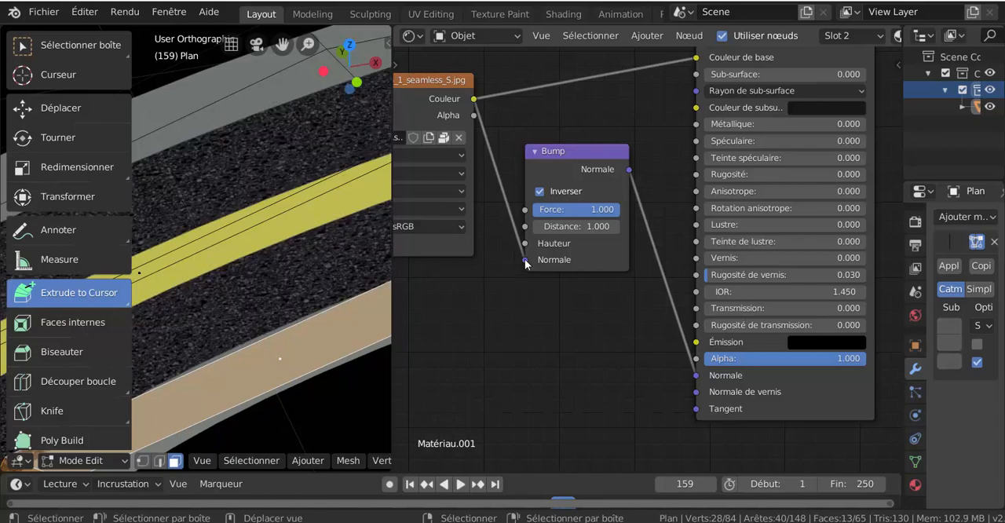
mouse_move(525, 260)
left_mouse_down()
mouse_move(525, 243)
mouse_move(620, 226)
mouse_move(578, 226)
left_mouse_up()
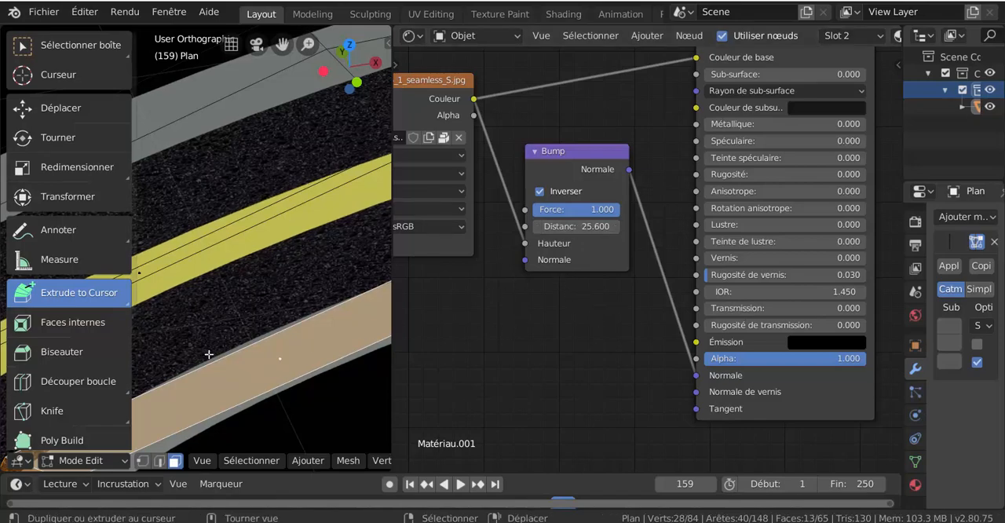
- Check the bump effect along the road and move the Mélanger node up between the BSDF guidé and Shader de mélange nodes
scroll(216, 350, "down", 8)
scroll(229, 343, "down", 2)
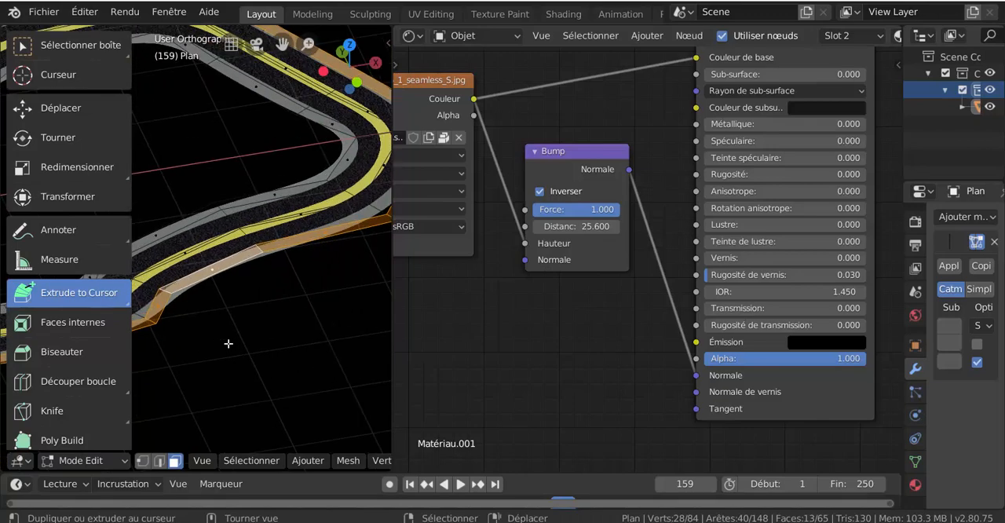
middle_click_drag(321, 310, 319, 312, "shift")
scroll(491, 302, "down", 6)
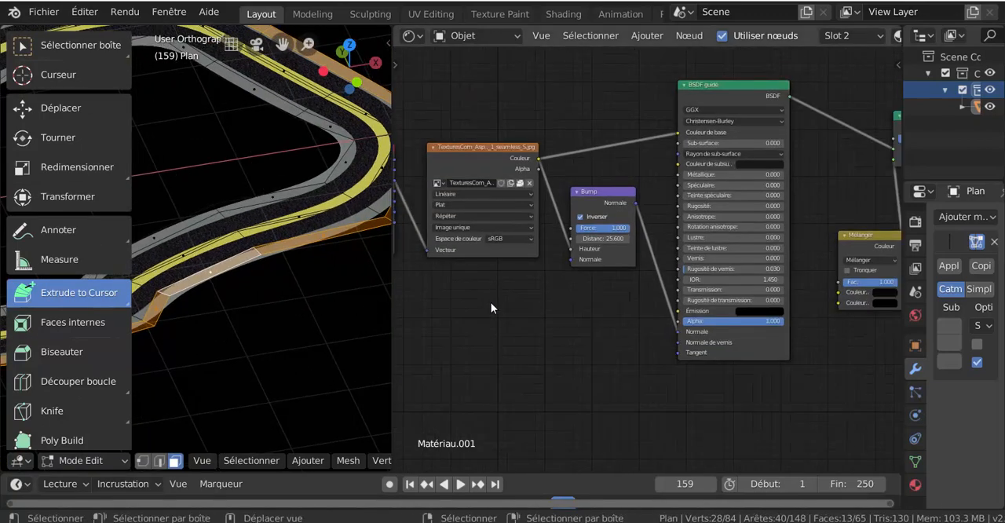
mouse_move(534, 294)
middle_mouse_down("shift")
mouse_move(602, 289)
mouse_move(522, 298)
middle_mouse_up("shift")
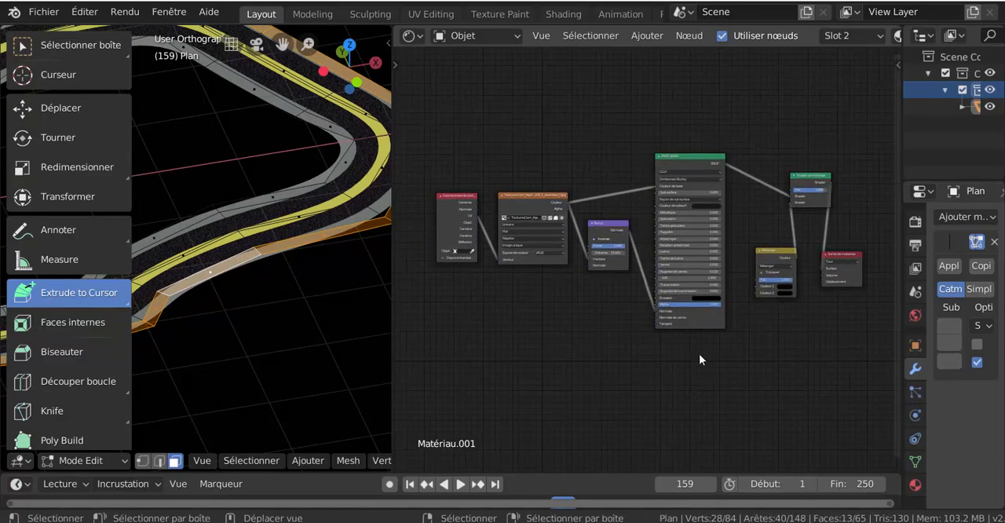
left_click_drag(776, 257, 761, 228)
middle_click_drag(480, 362, 578, 346, "shift")
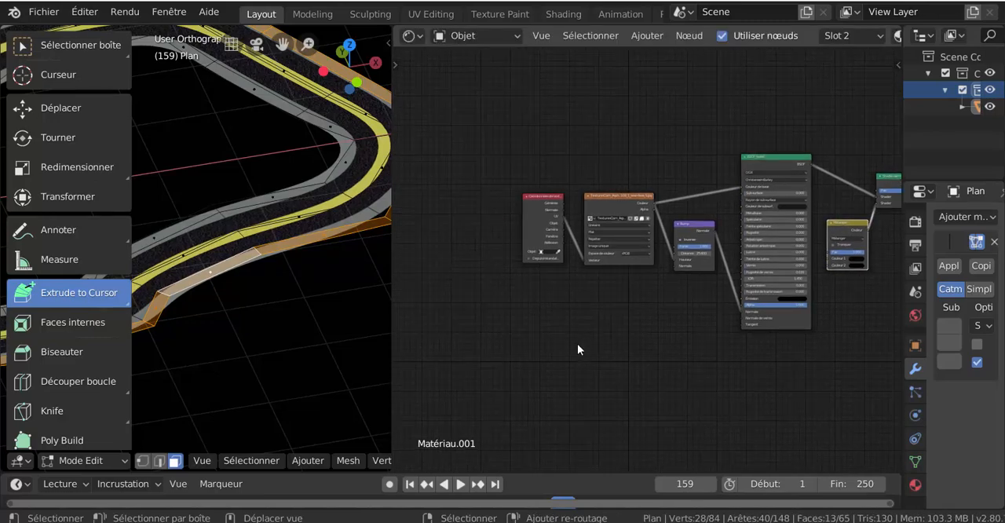
- Undo the stray extrusion from the road mesh and widen the 3D viewport
left_click(391, 271)
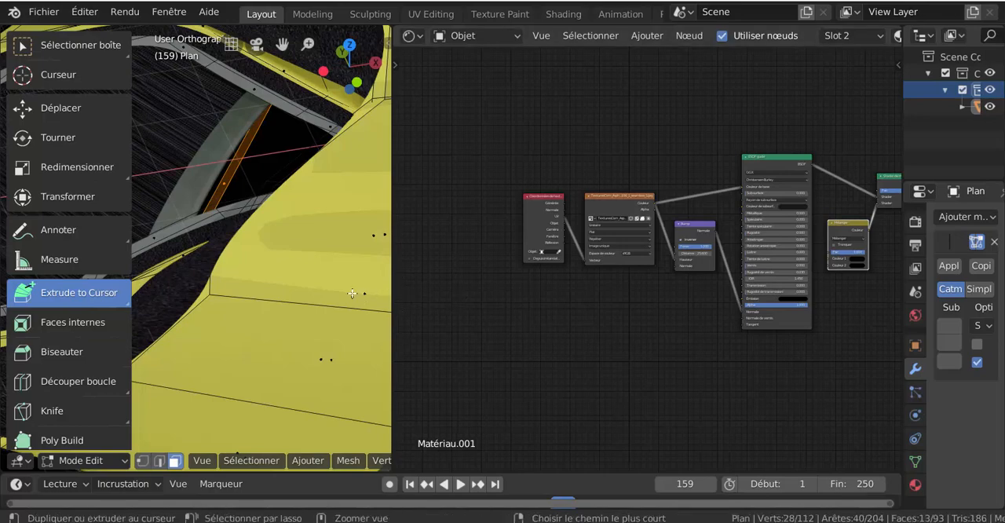
key("ctrl+z")
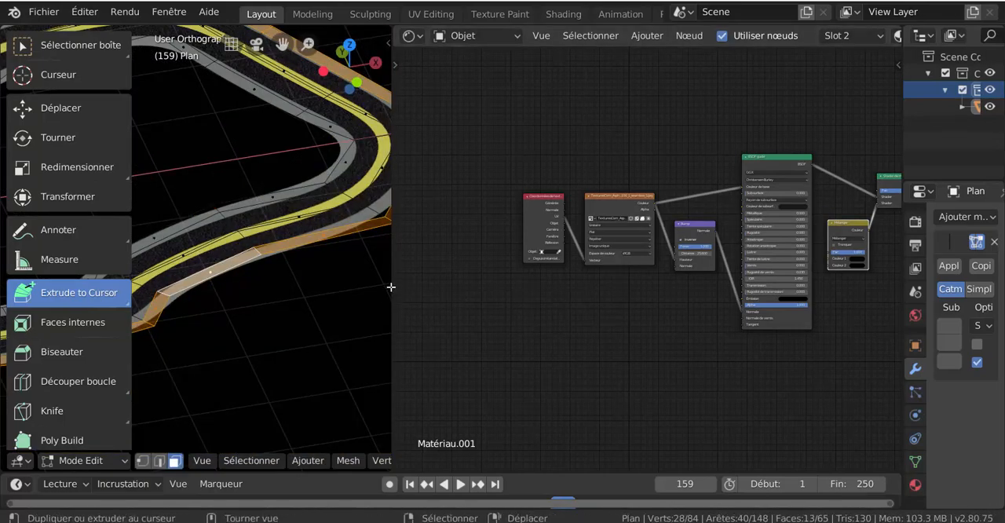
left_click_drag(394, 284, 601, 289)
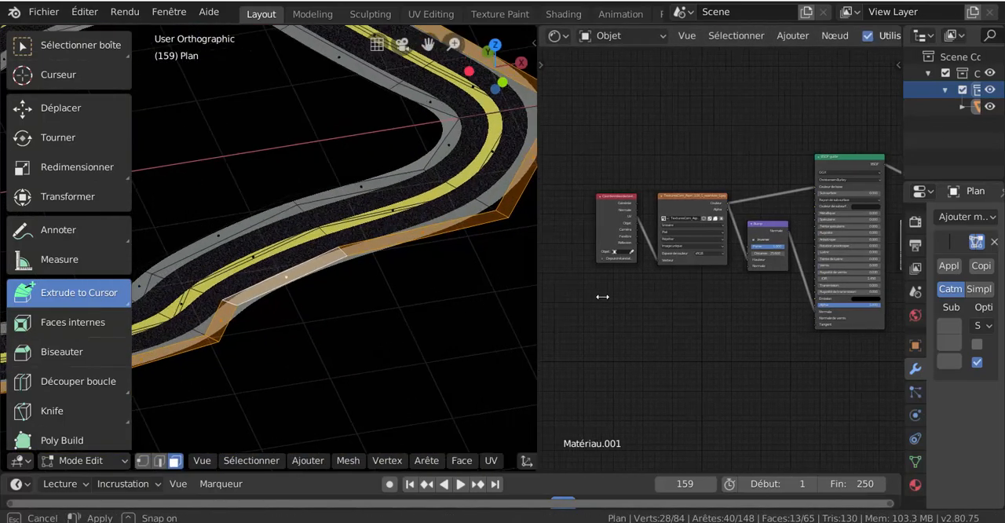
- Add a loop cut along the outer asphalt lane and slide it towards the yellow centre line with a factor of -0.918
middle_click_drag(429, 277, 414, 318)
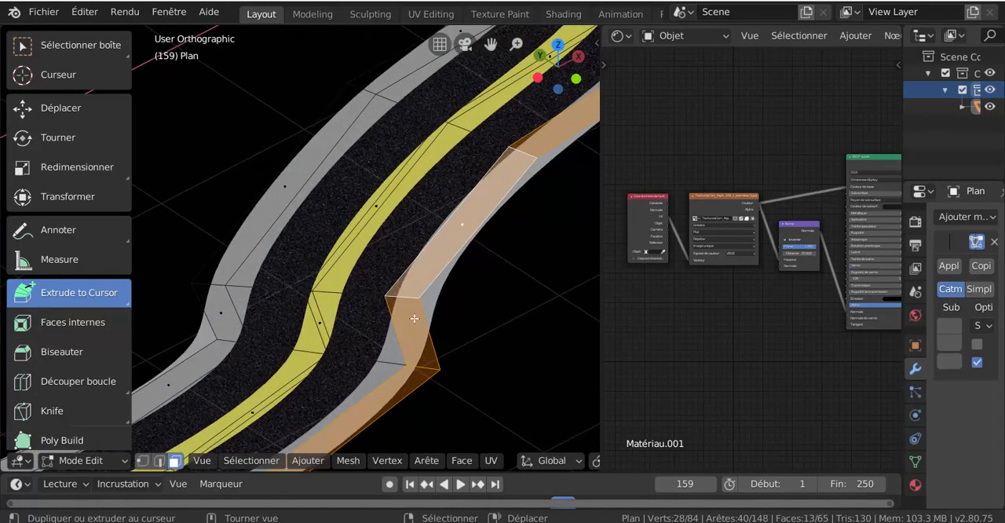
key("ctrl+r")
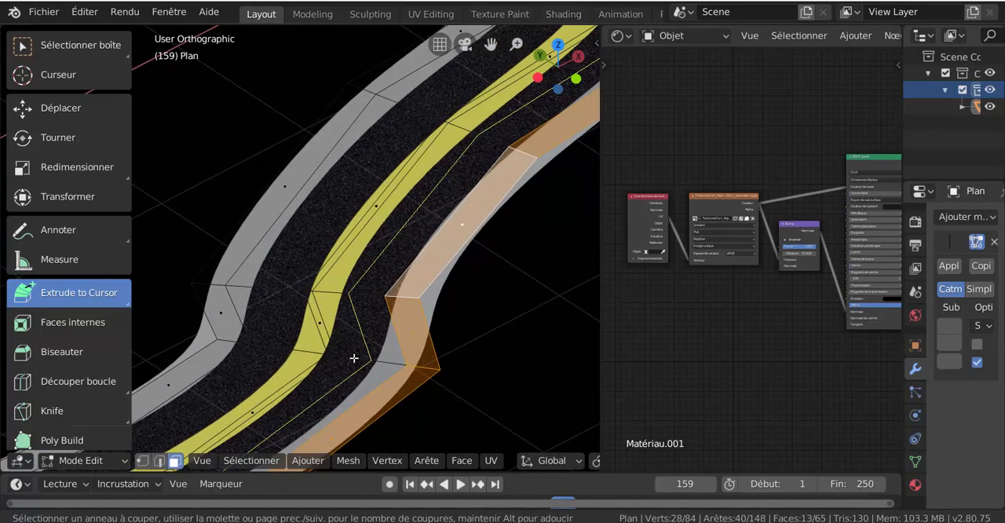
left_click(354, 359)
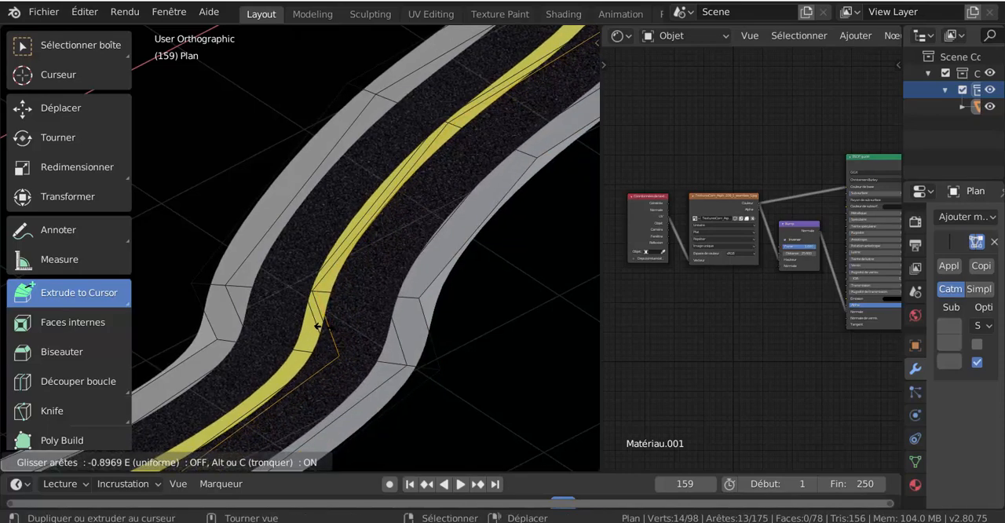
left_click(304, 320)
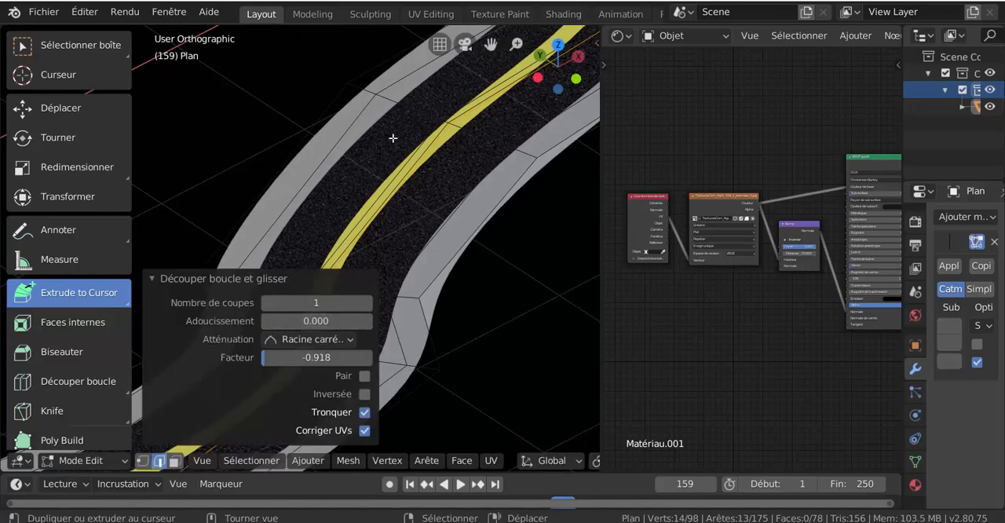
- Add a loop cut along the opposite asphalt lane and slide it to the yellow centre line with a factor of 1.000
key("ctrl+r")
left_click(419, 110)
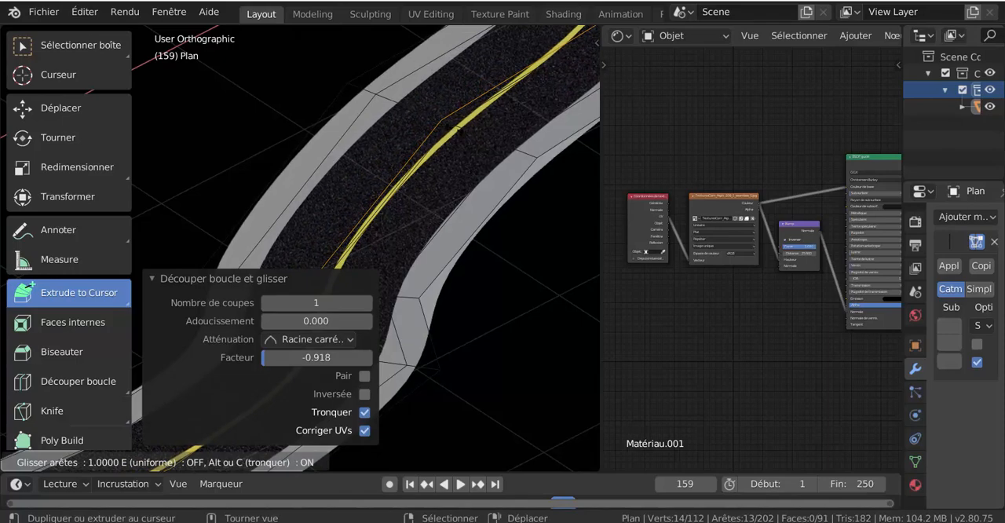
left_click(455, 128)
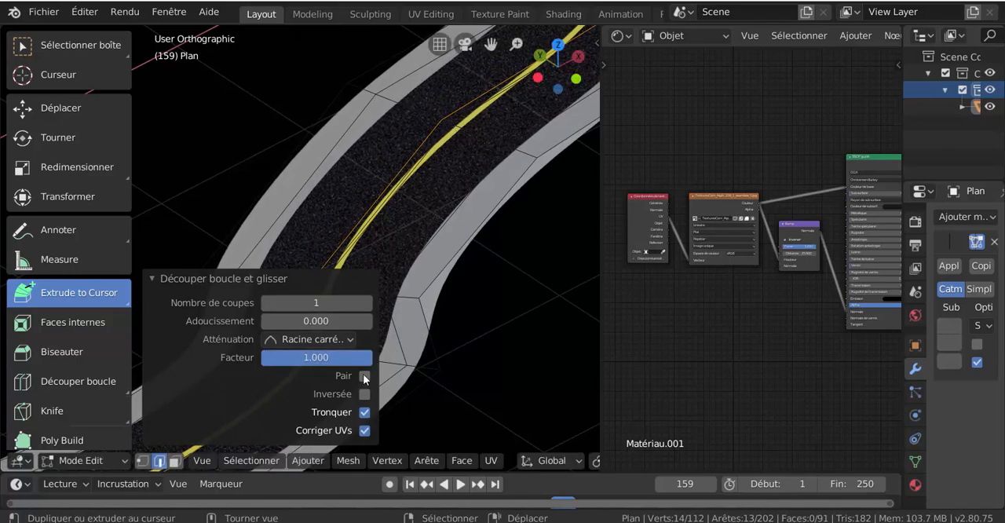
- Compare the last loop cut with Corriger UVs switched off and on, and collapse the operation's settings
left_click(364, 431)
left_click(363, 432)
left_click(364, 430)
left_click(364, 430)
left_click(322, 278)
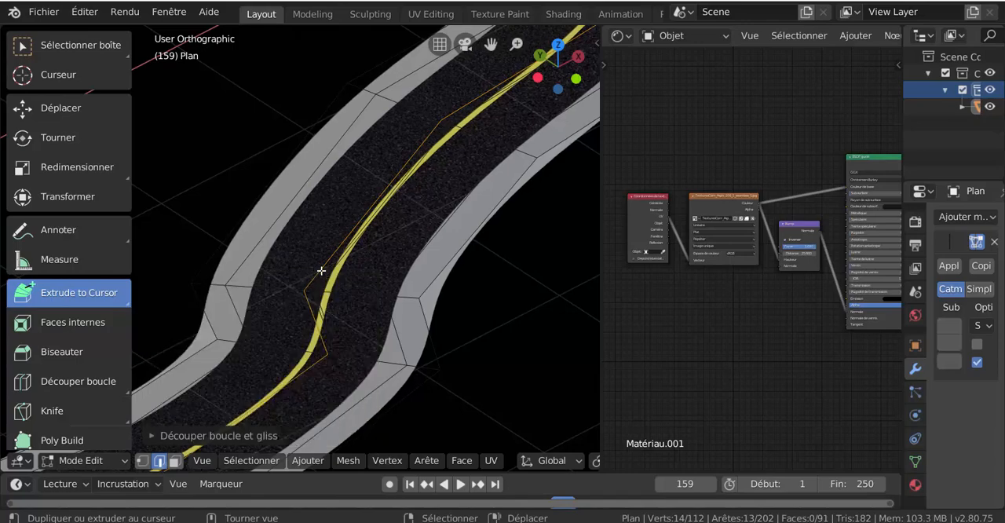
- In face selection mode, select the complete grey face loops along both sides of the road
scroll(449, 370, "down", 3)
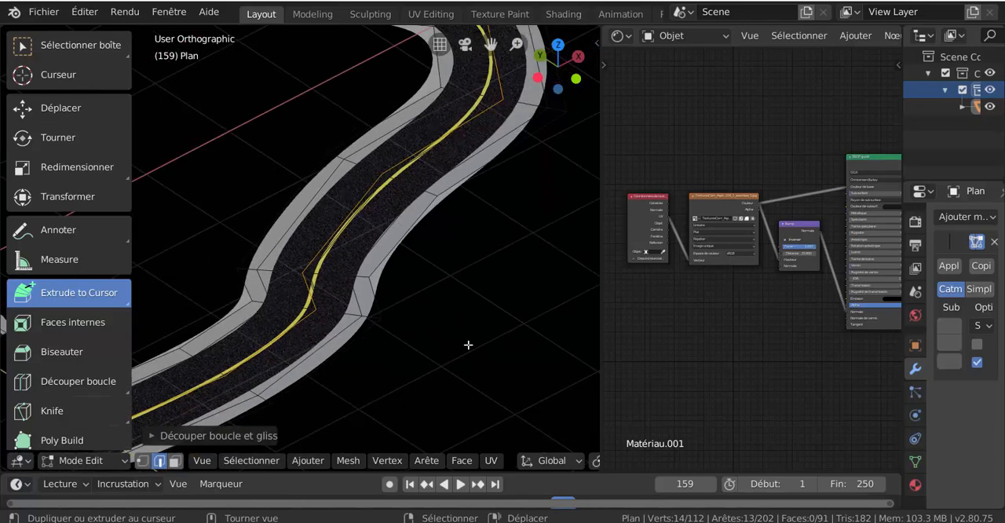
middle_click_drag(469, 344, 413, 351)
scroll(412, 341, "up", 2)
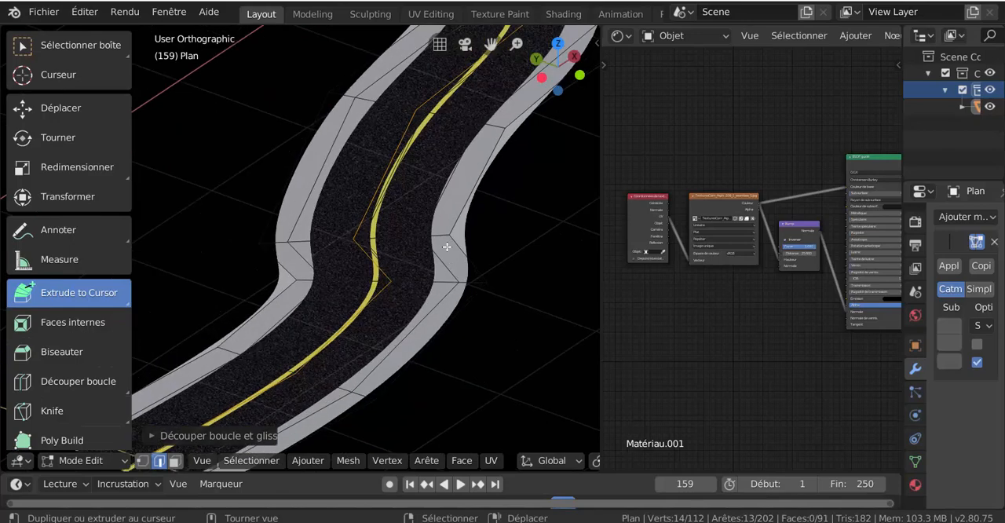
left_click(176, 462)
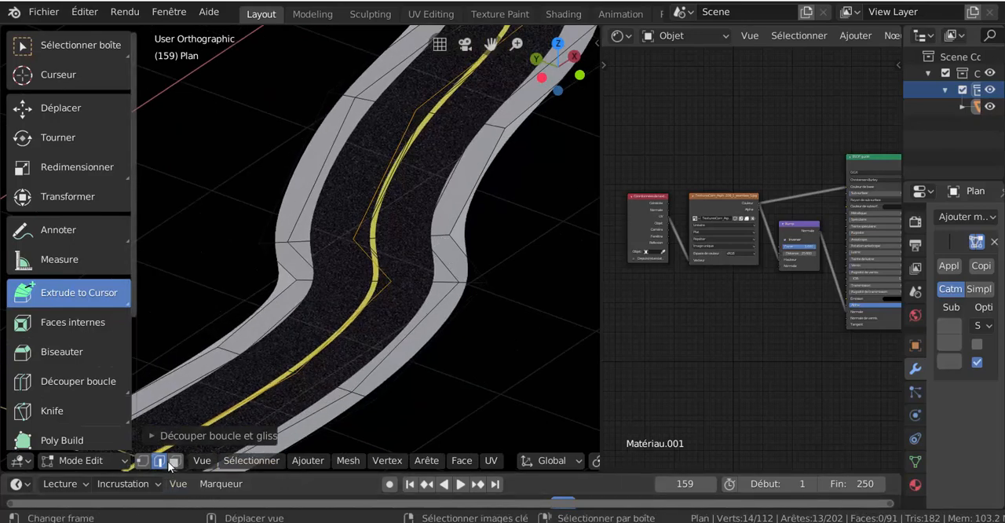
left_click(446, 234, "alt")
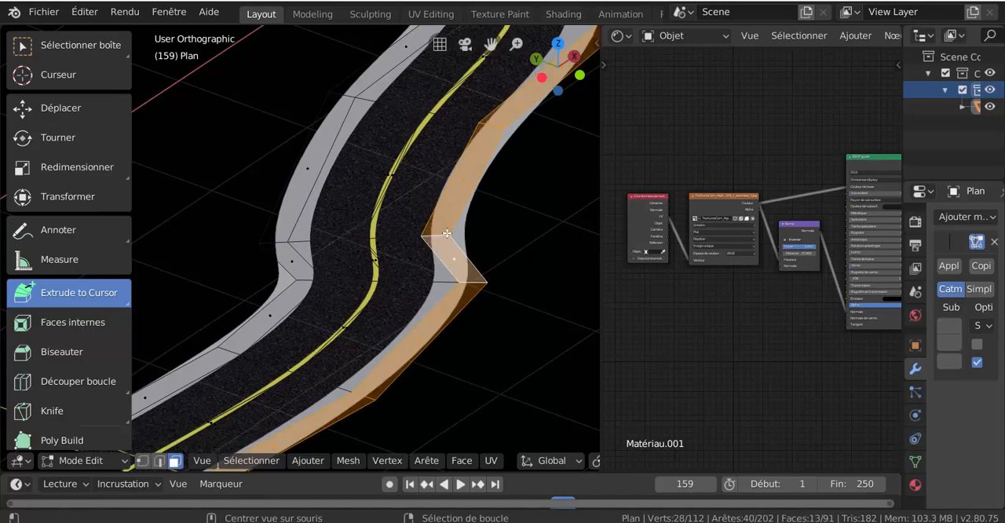
left_click(282, 244, "alt+shift")
scroll(419, 411, "down", 3)
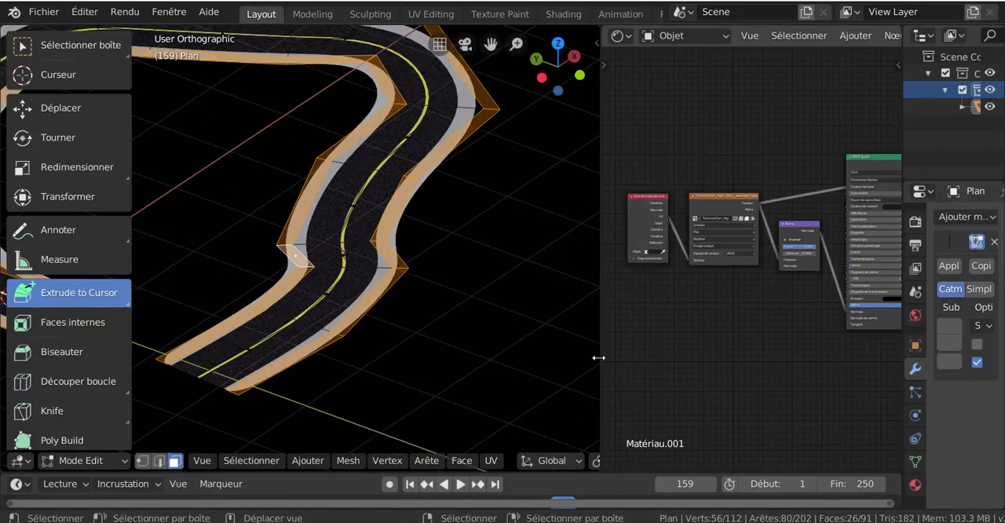
- Show the material properties of Matériau.001 in a widened properties editor and examine its surface and Réglages options
left_click_drag(600, 354, 459, 361)
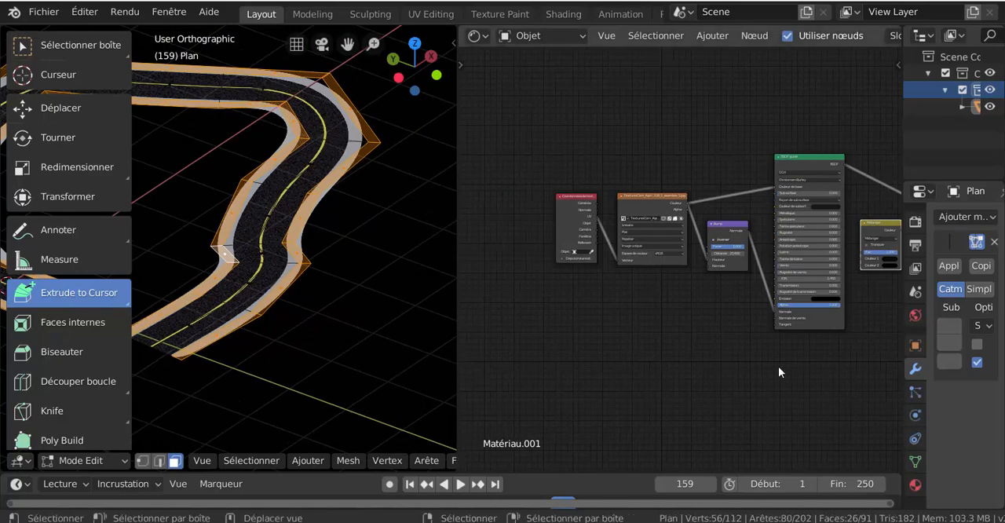
scroll(790, 369, "up", 2)
middle_click_drag(794, 374, 664, 361)
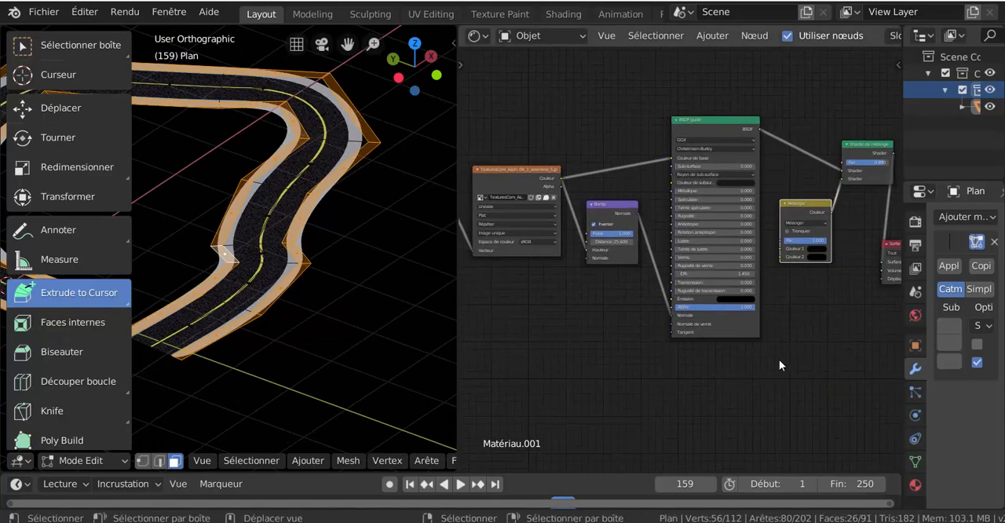
left_click(915, 485)
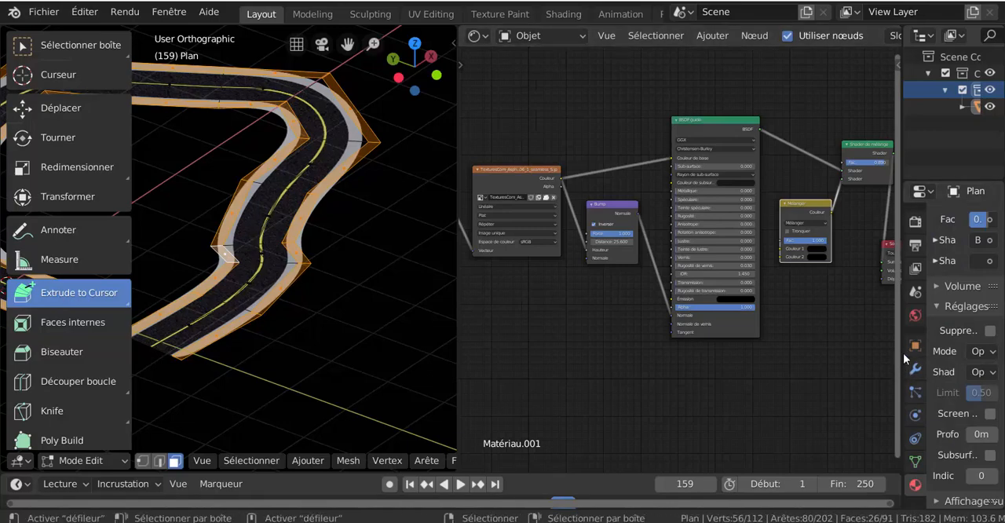
left_click_drag(903, 352, 720, 369)
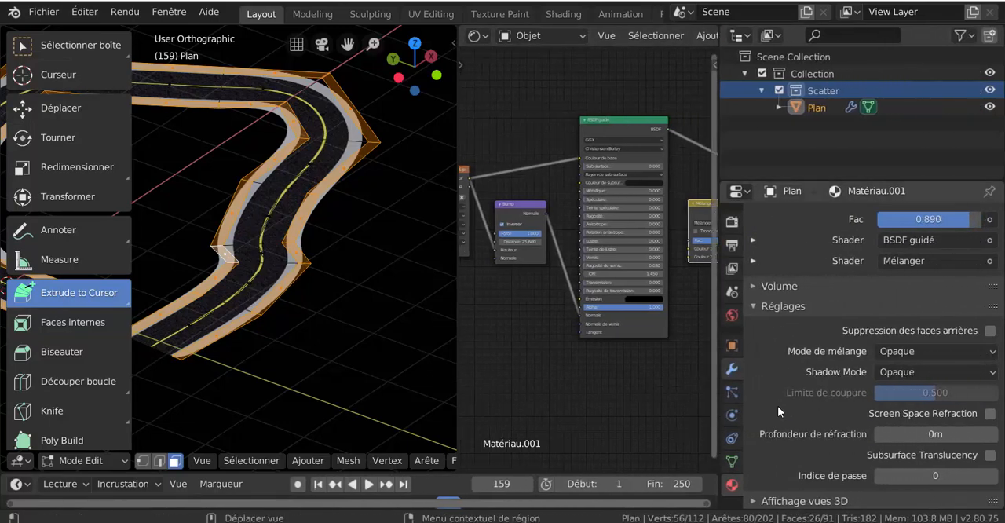
scroll(791, 424, "down", 3)
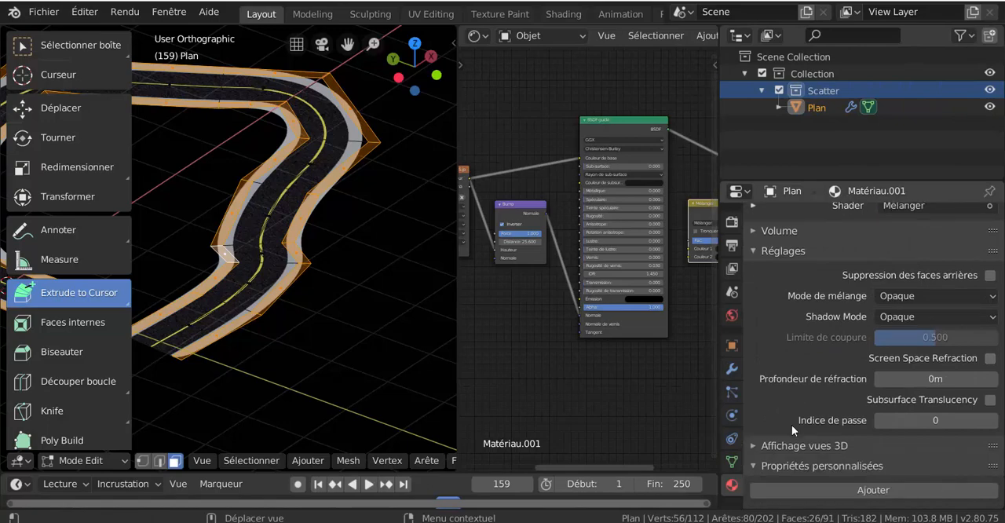
scroll(792, 425, "up", 2)
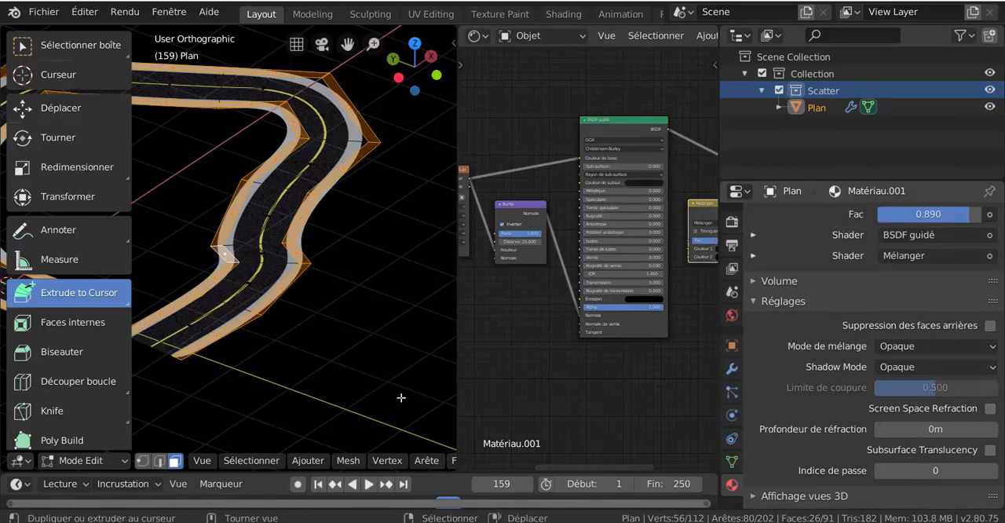
- Review the surface settings of Matériau.001 and expand its Prévisualisation to show the material preview
scroll(945, 254, "up", 4)
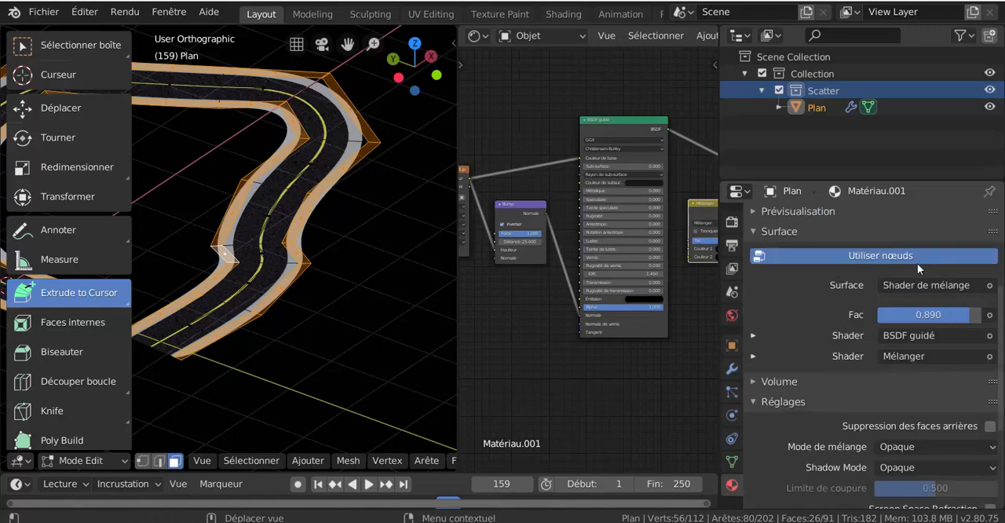
scroll(843, 340, "up", 3)
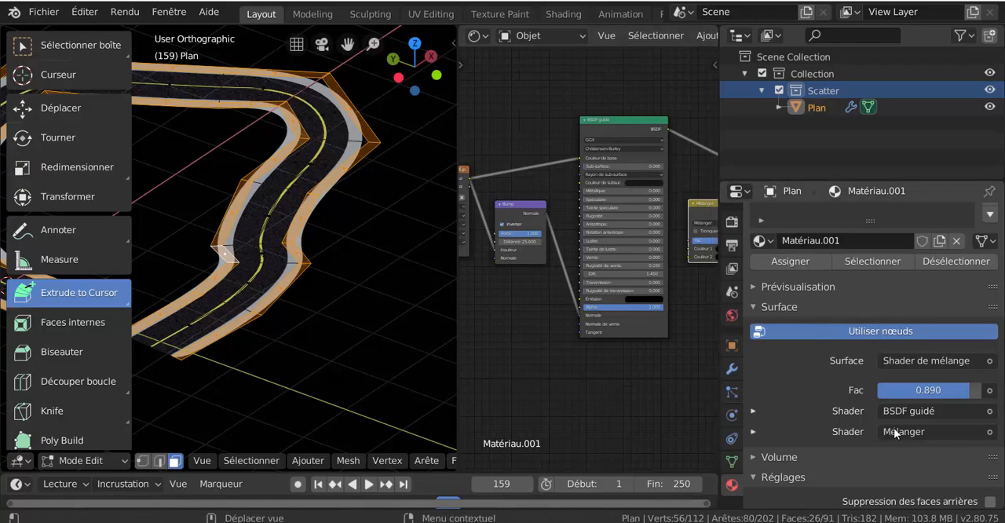
scroll(911, 429, "down", 2)
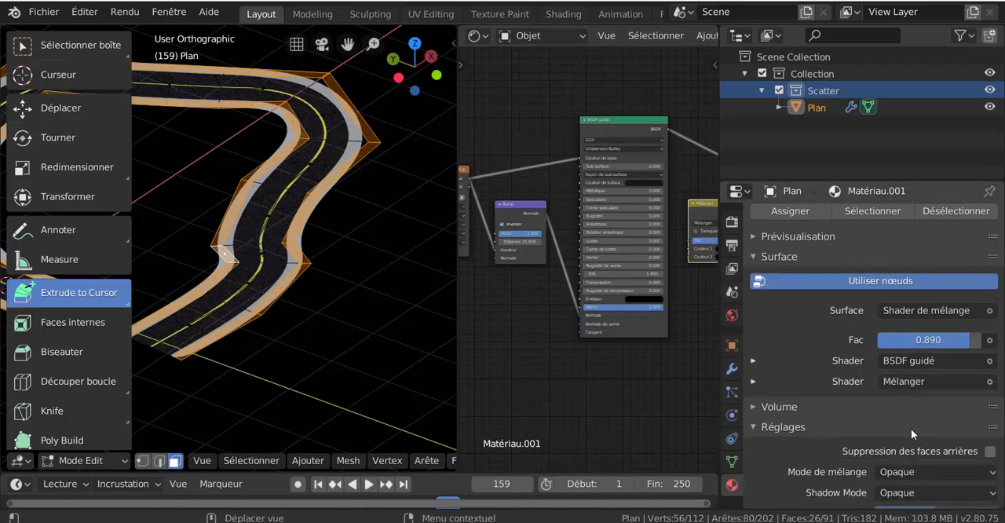
scroll(911, 429, "down", 3)
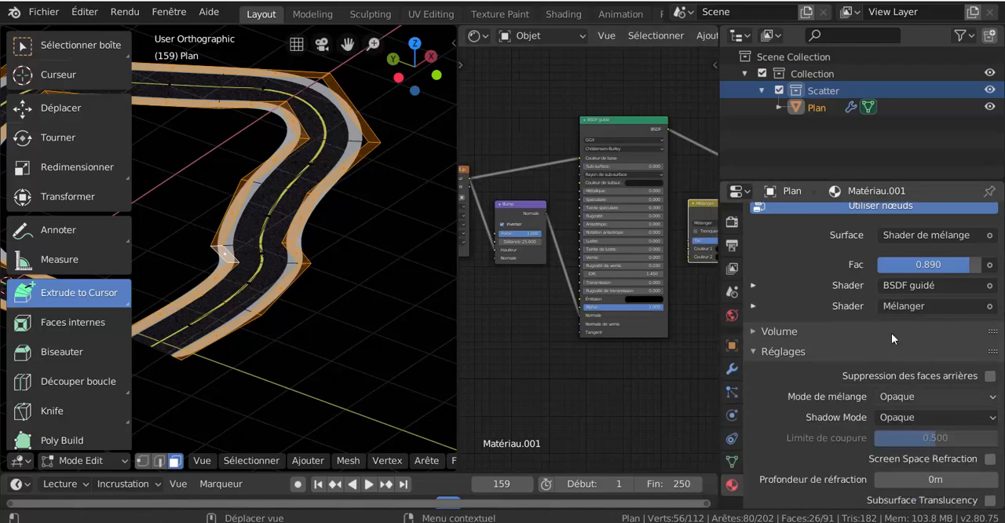
scroll(891, 333, "up", 2)
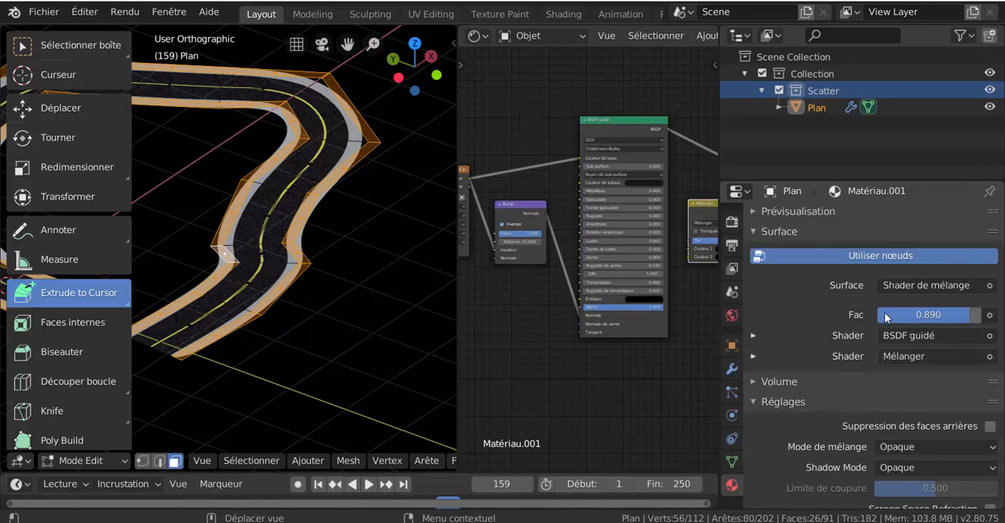
left_click(753, 211)
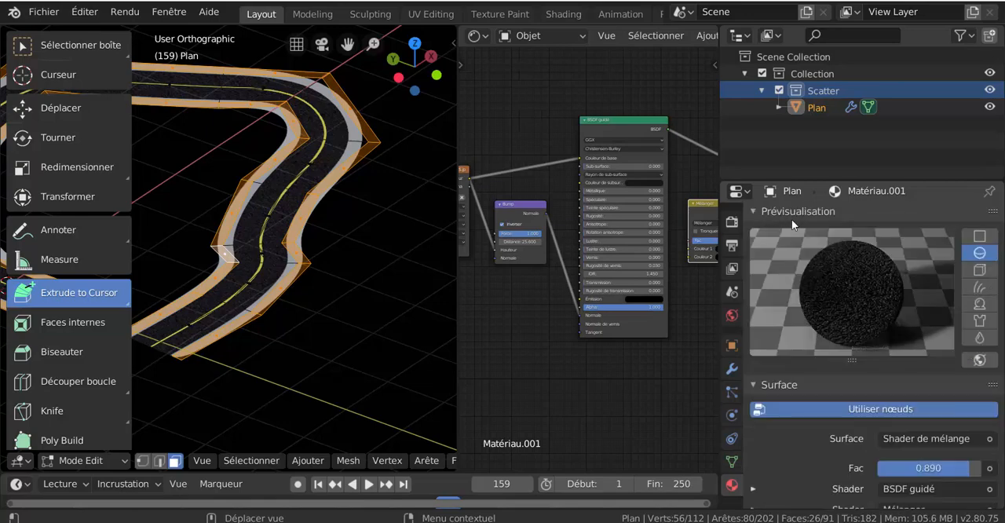
- Make Matériau.002 active by picking a roadside face, and reselect the complete face loops along both sides of the road
scroll(327, 300, "up", 3)
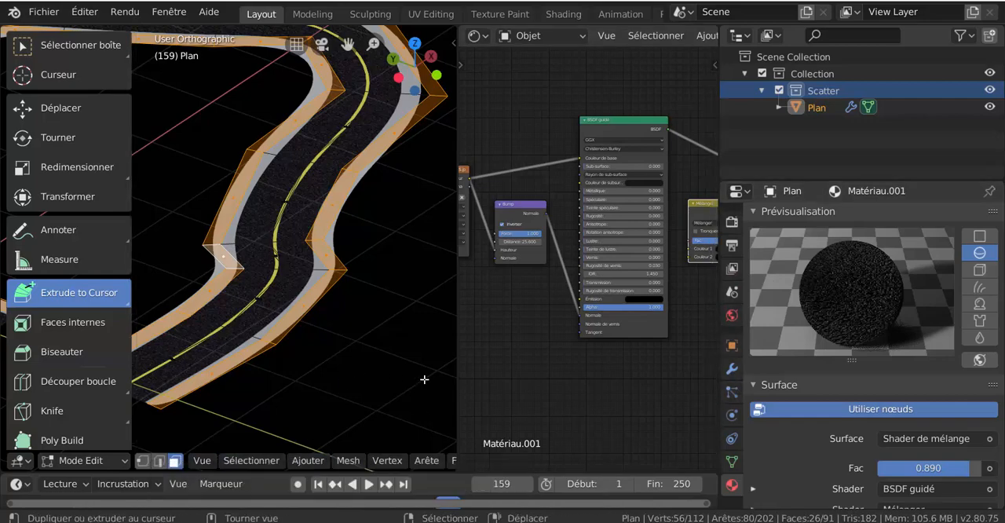
left_click(306, 303)
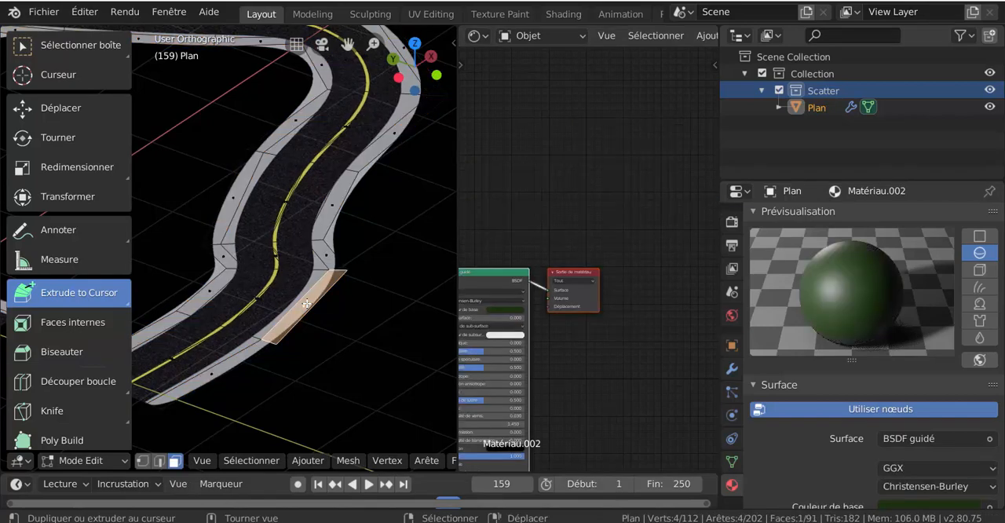
left_click(334, 266, "alt")
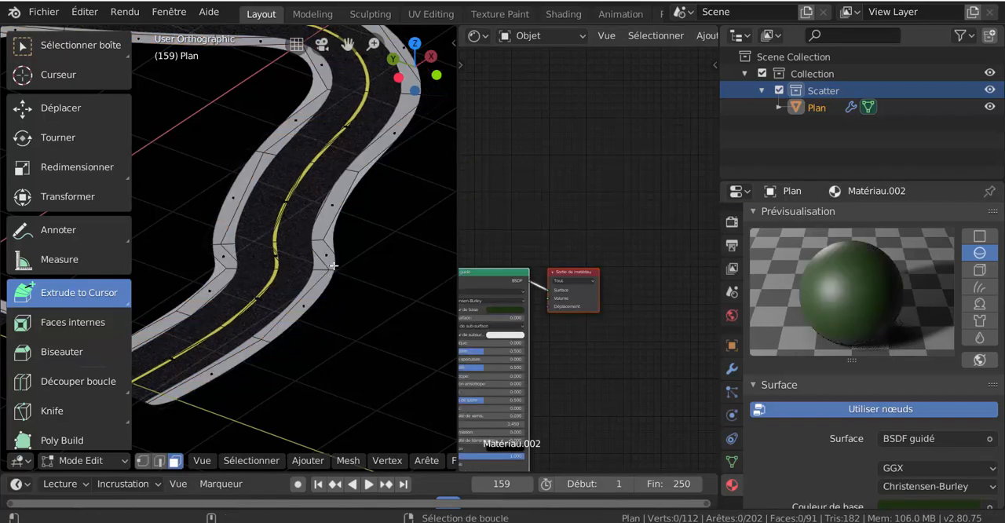
left_click(230, 265, "alt+shift")
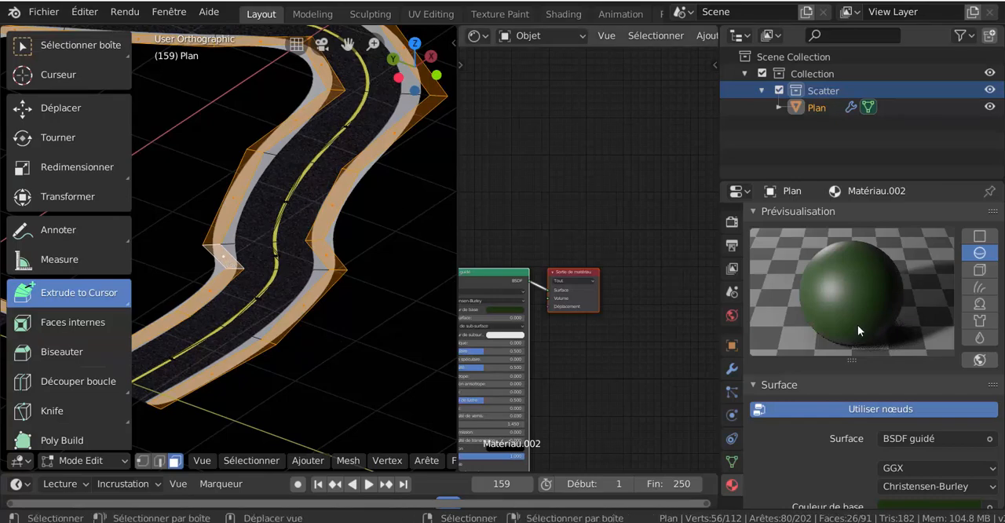
- Set the Rugosité and Spéculaire of the green roadside material Matériau.002 to 0.000
scroll(840, 420, "down", 5)
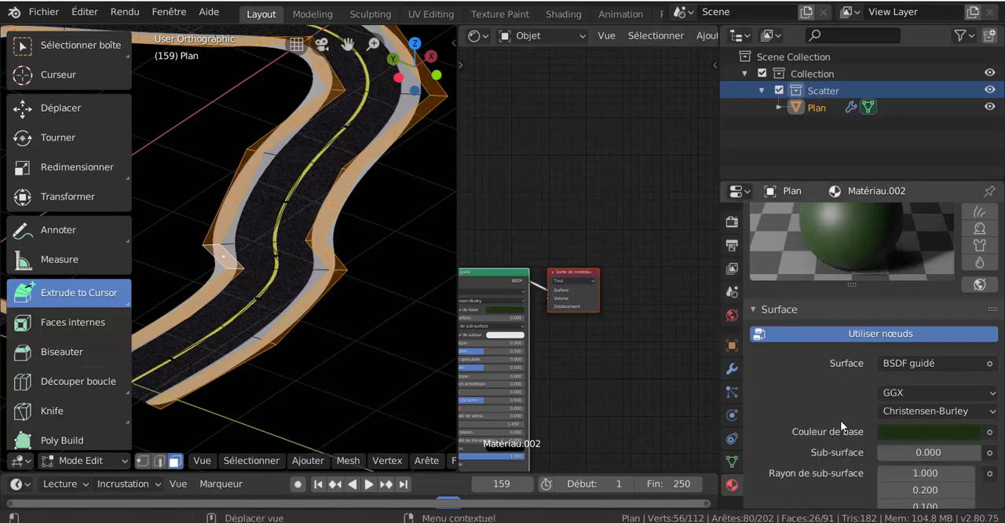
scroll(841, 420, "up", 2)
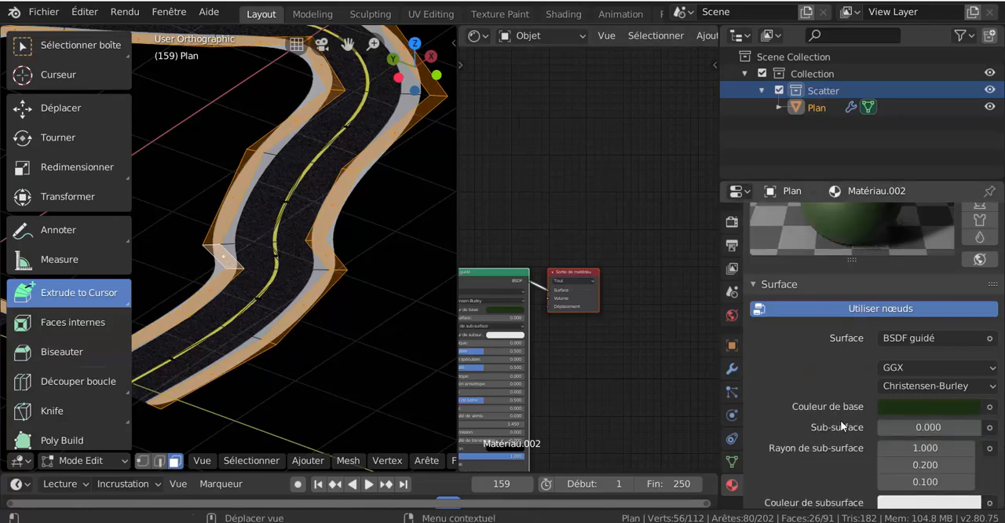
scroll(843, 432, "down", 6)
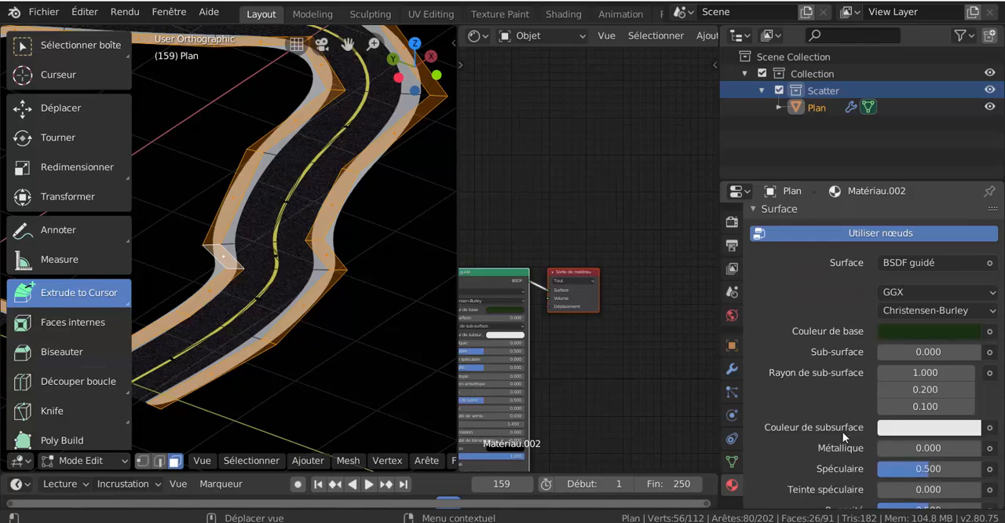
left_click_drag(897, 434, 882, 437)
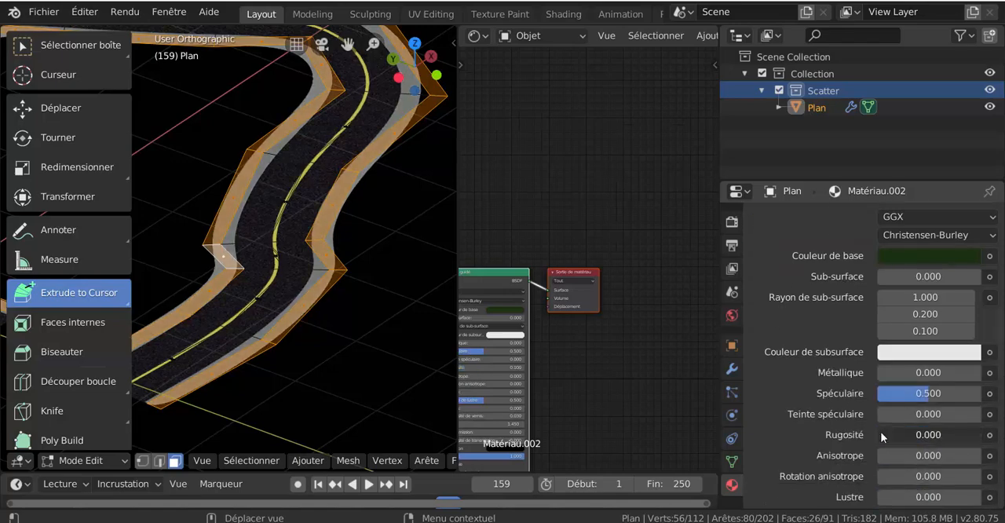
left_click_drag(929, 393, 878, 394)
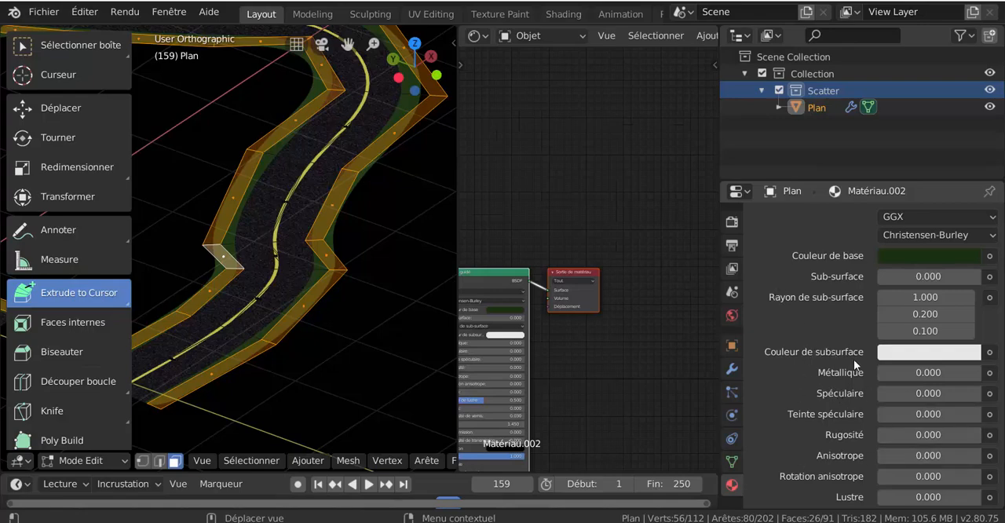
left_click_drag(878, 390, 839, 388)
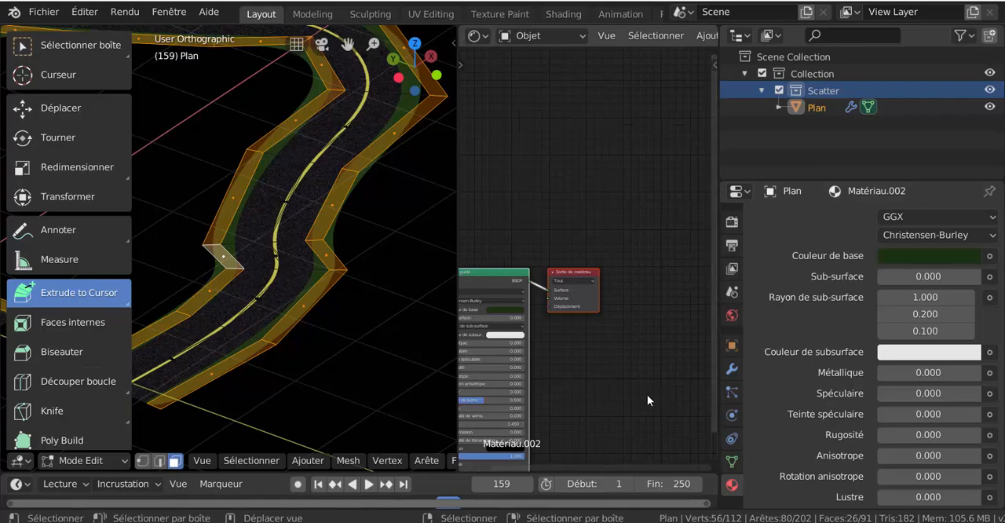
- Bring the whole BSDF guidé node of Matériau.002 into view and set its Teinte de lustre to 0.000
middle_click_drag(643, 393, 689, 278)
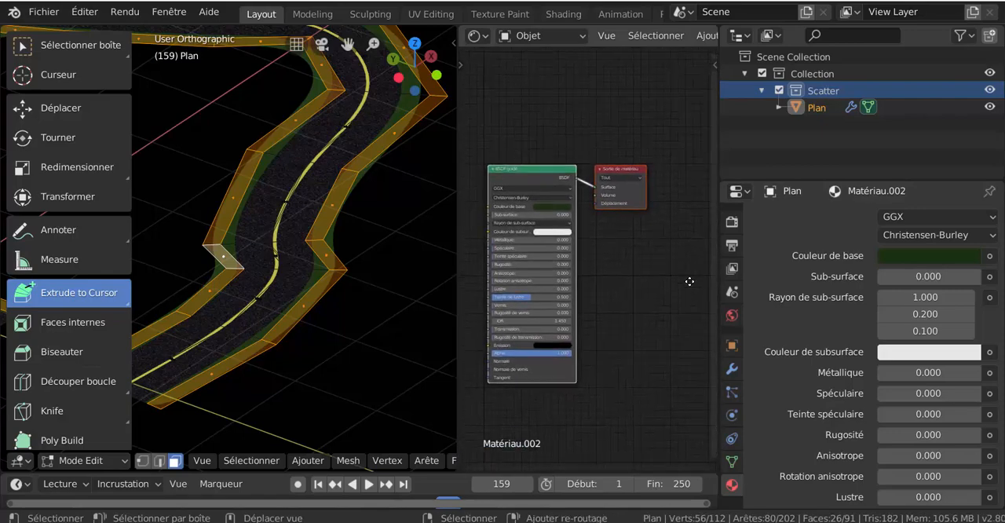
scroll(624, 327, "up", 1)
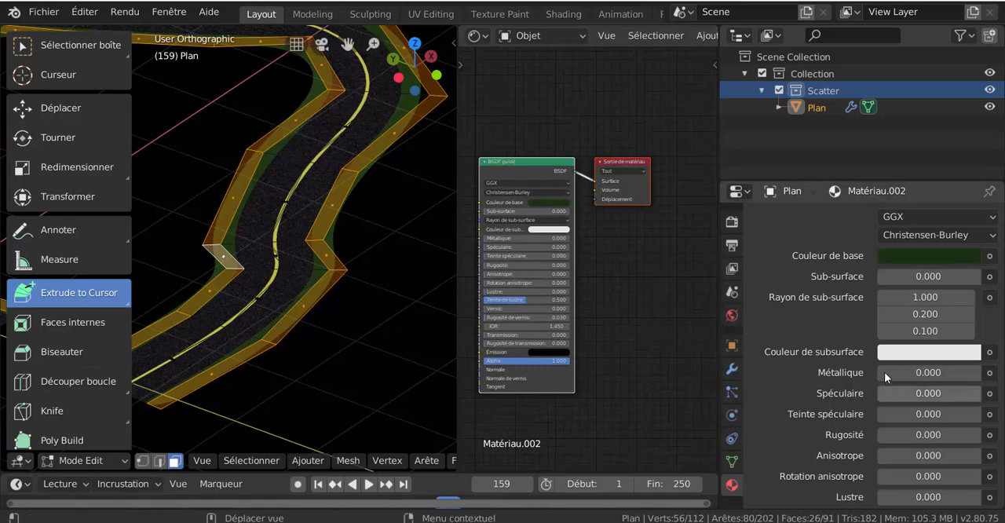
mouse_move(886, 371)
left_mouse_down()
mouse_move(954, 373)
mouse_move(877, 372)
left_mouse_up()
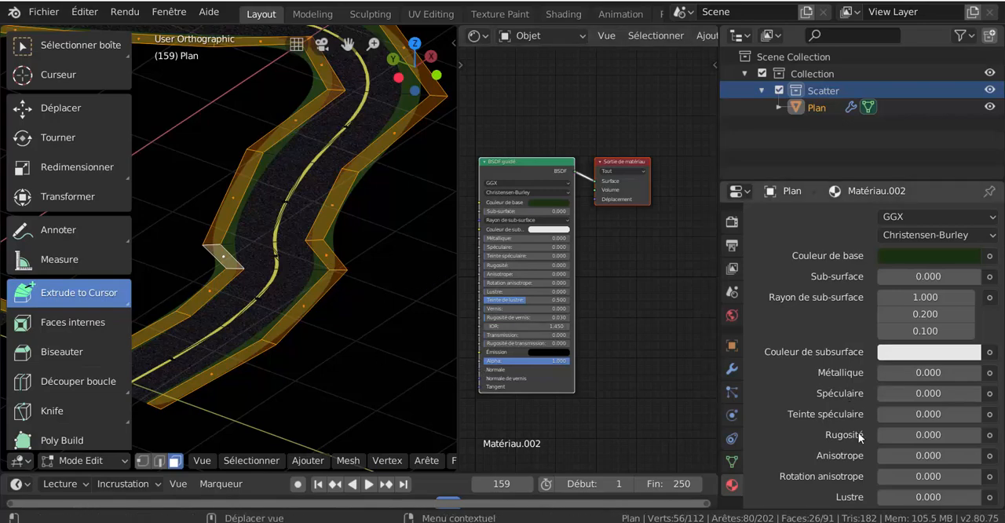
scroll(853, 454, "down", 3)
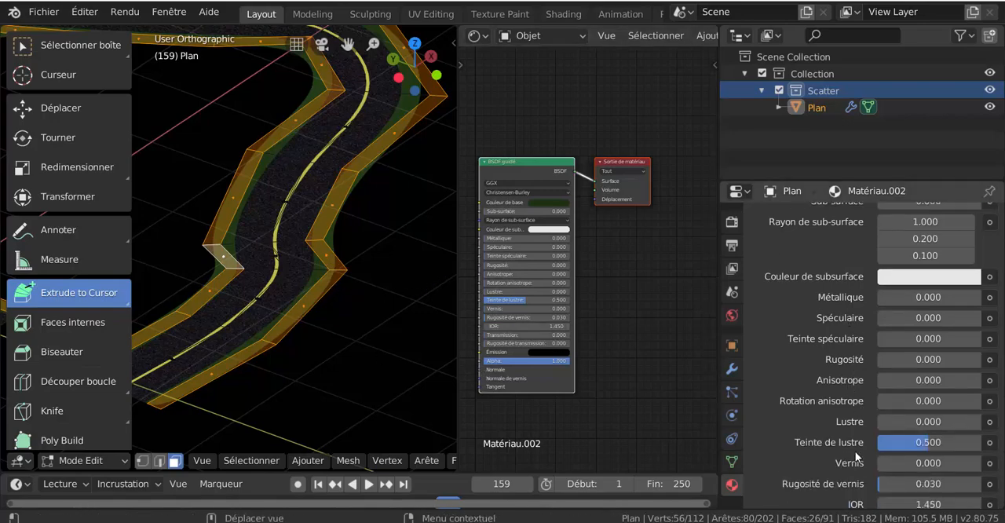
left_click_drag(913, 446, 864, 446)
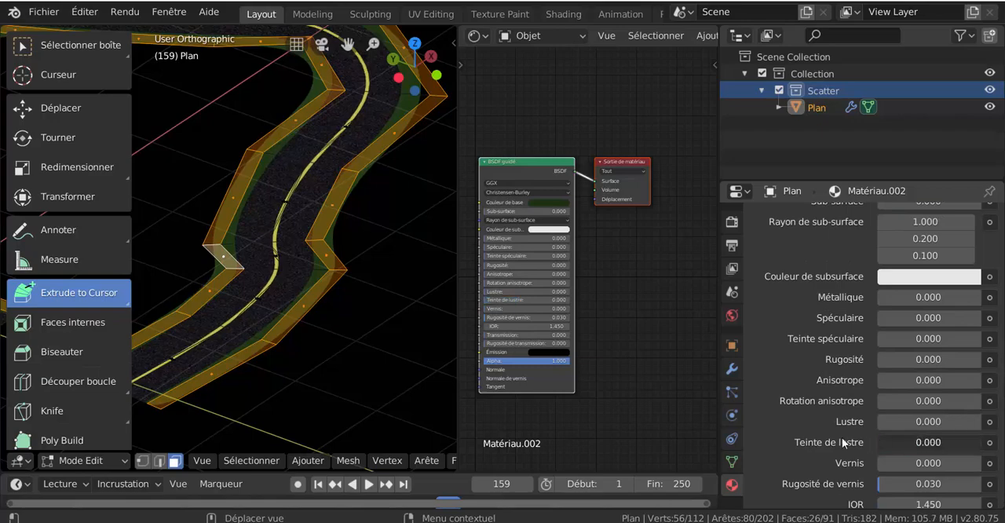
- Widen the 3D view and switch to object mode to show the whole road with its green side strips
left_click_drag(456, 298, 621, 288)
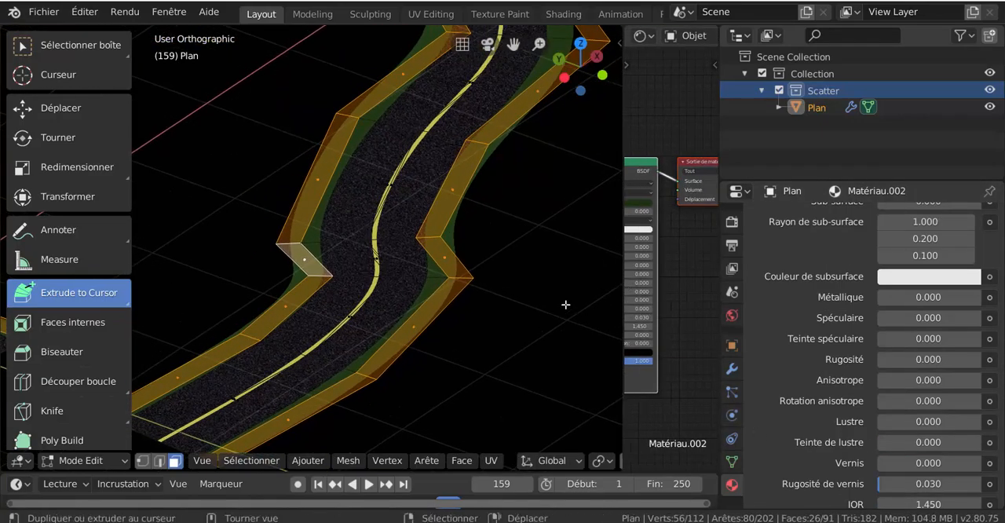
key("ctrl+Tab")
left_click(509, 306)
scroll(508, 306, "down", 4)
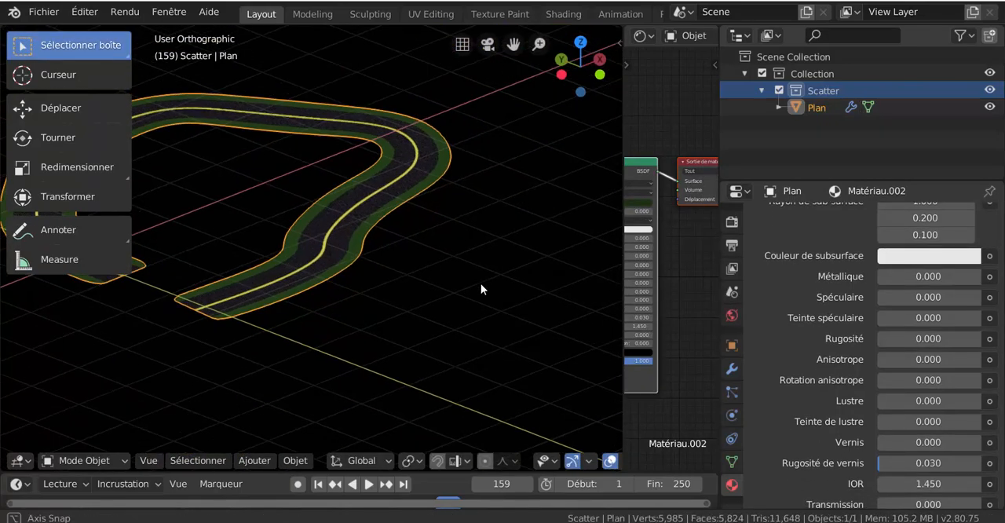
middle_click_drag(481, 285, 568, 280)
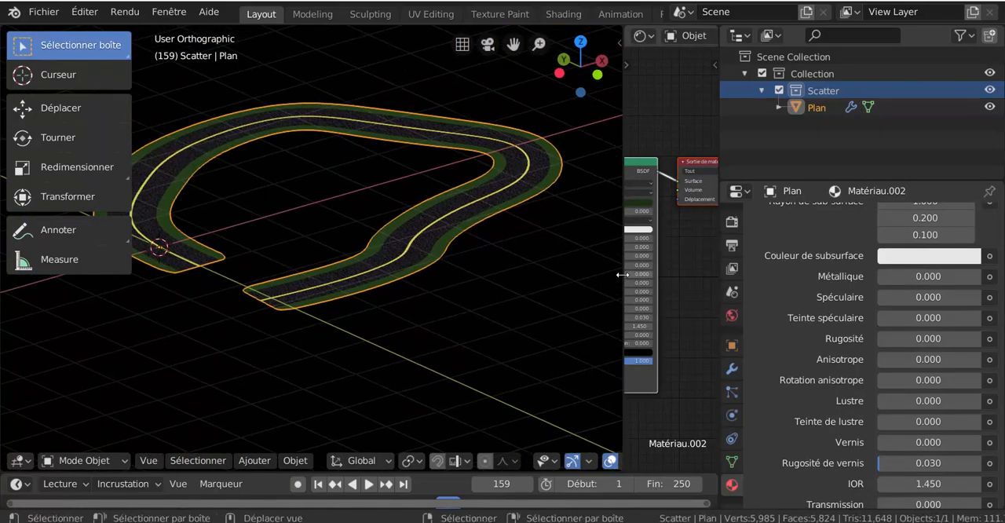
- Rebalance the widths of the 3D view, node editor and properties editor so all three are usable, with the road seen from higher up
left_click_drag(621, 275, 719, 280)
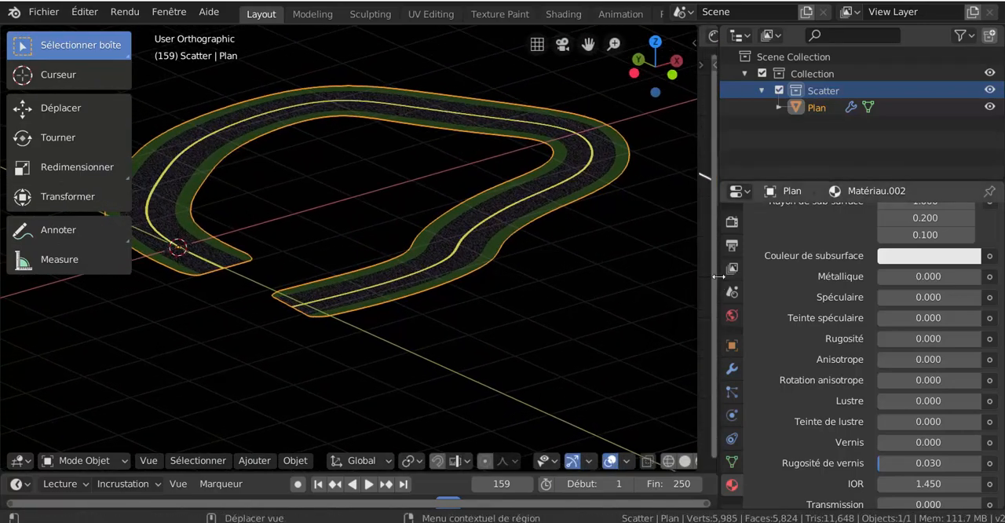
left_click_drag(719, 278, 936, 275)
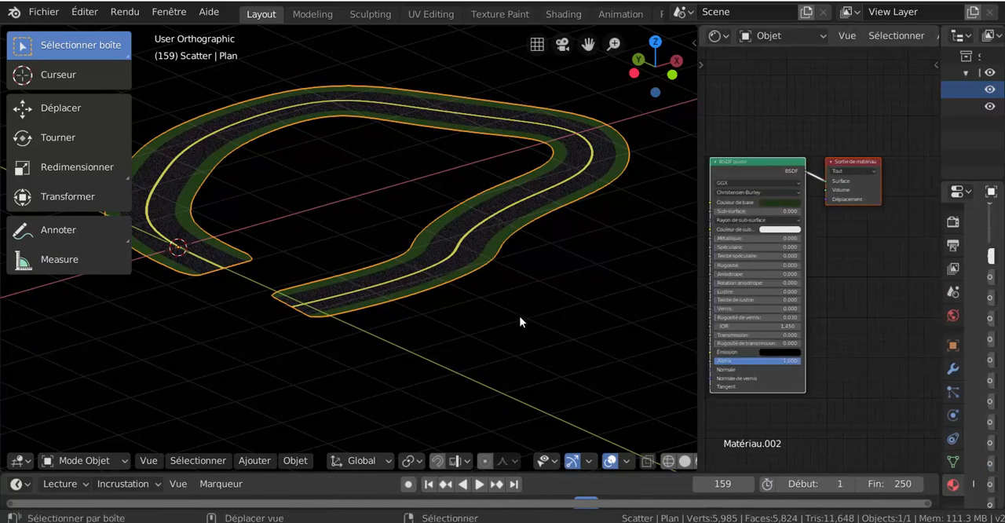
middle_click_drag(519, 322, 567, 352)
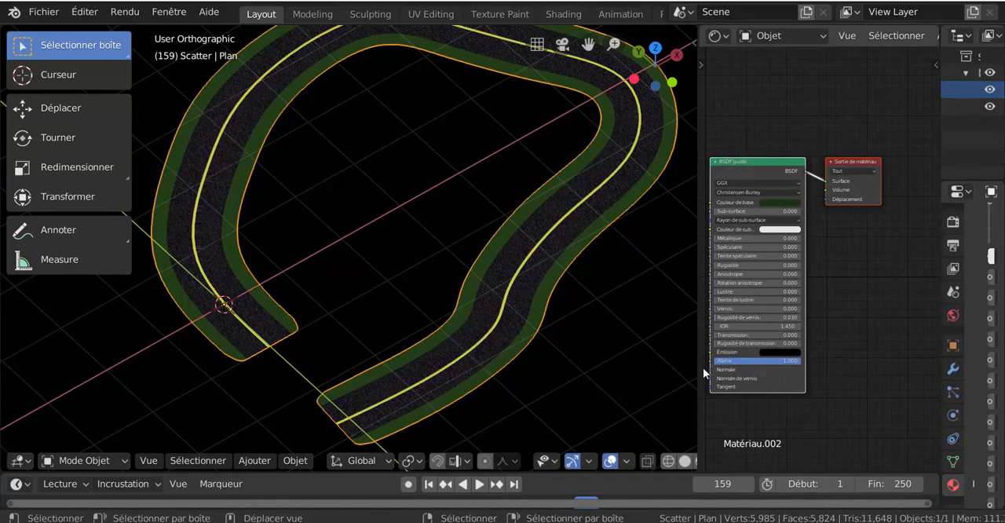
left_click_drag(696, 358, 584, 355)
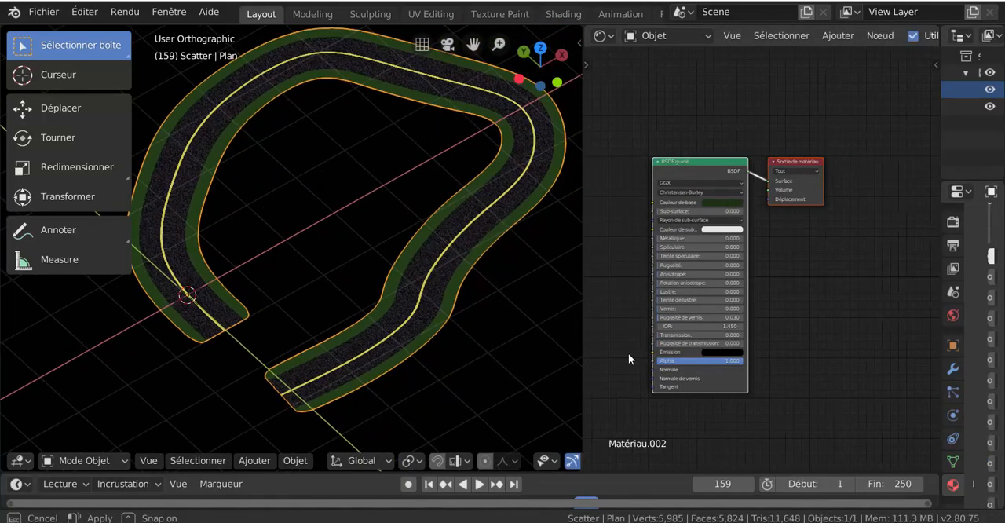
left_click_drag(936, 298, 738, 330)
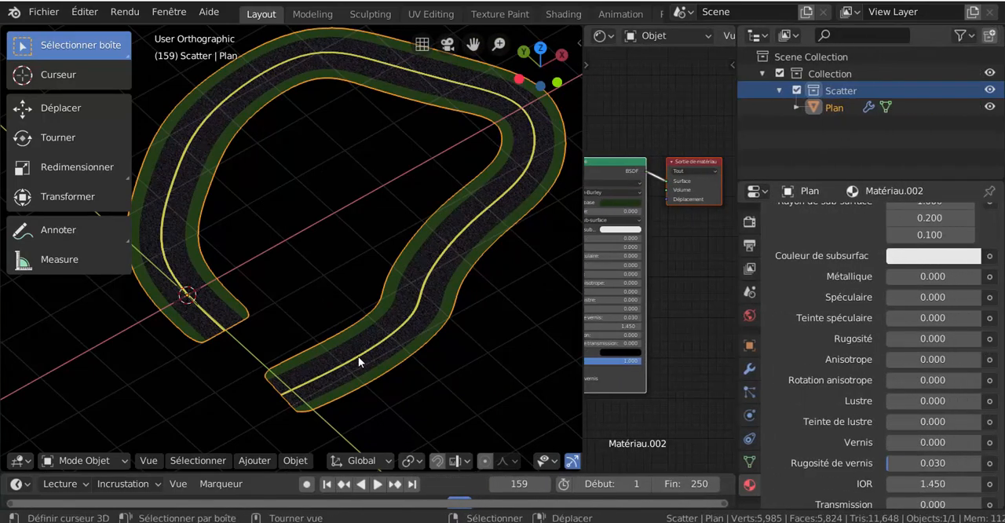
- Examine the slots, preview and surface settings of Matériau.002, down to the input of its Couleur de base
scroll(827, 383, "up", 10)
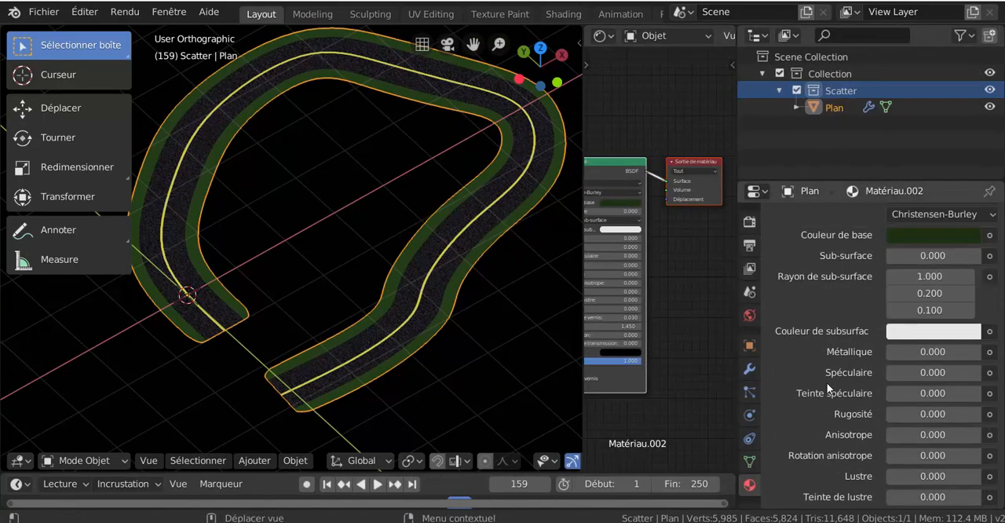
scroll(828, 368, "up", 5)
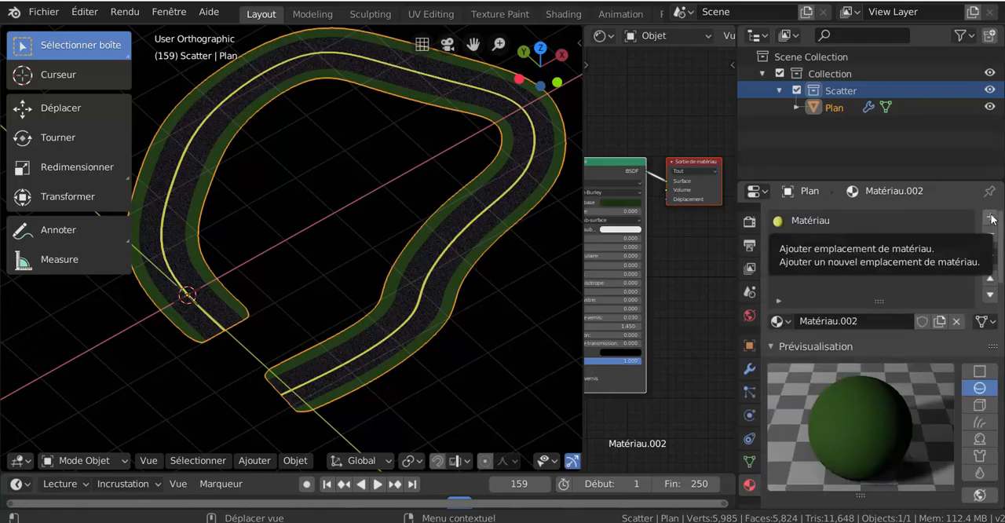
scroll(860, 410, "down", 4)
scroll(860, 409, "down", 1)
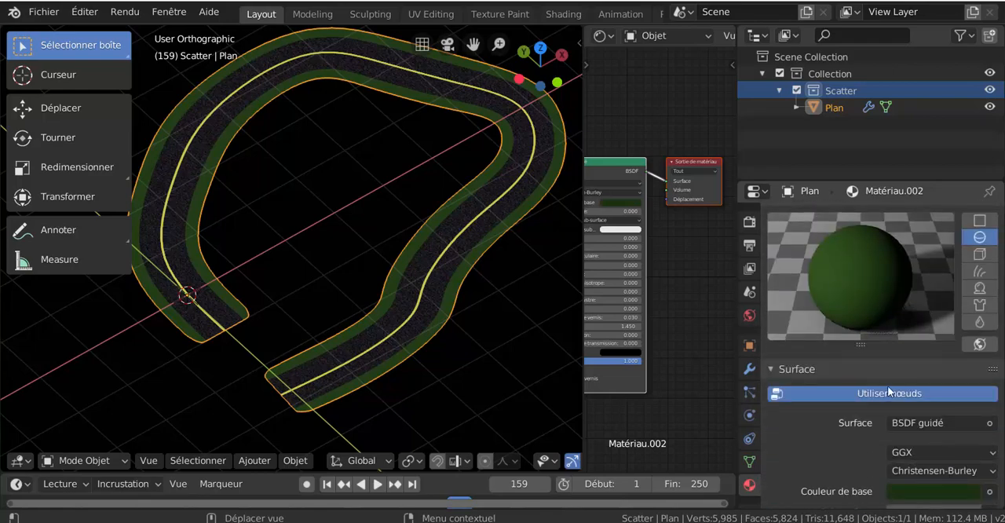
scroll(895, 401, "down", 3)
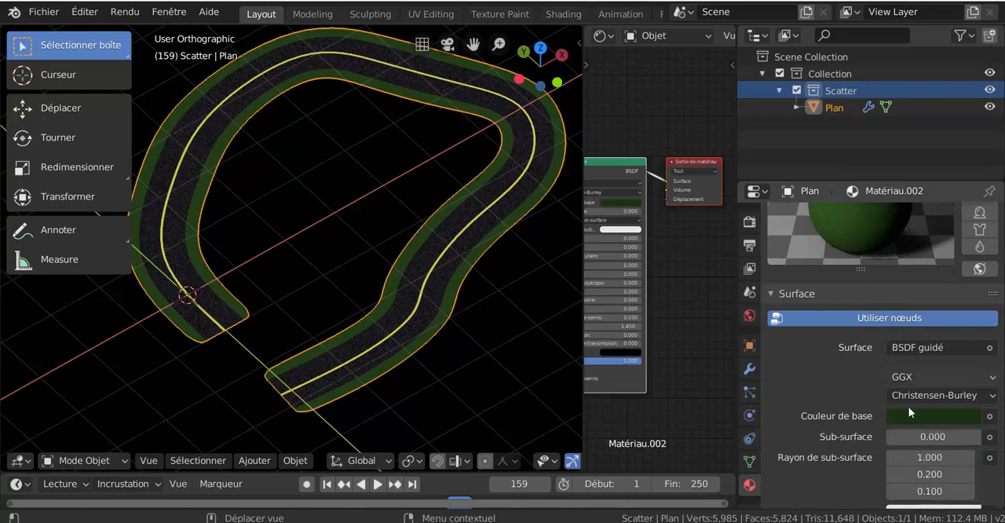
scroll(864, 393, "up", 2)
scroll(875, 463, "down", 2)
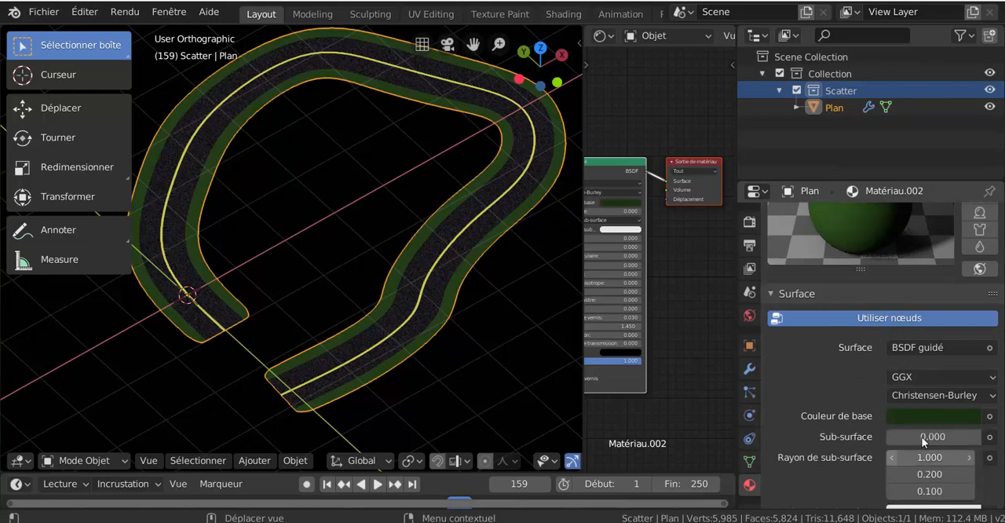
left_click(991, 416)
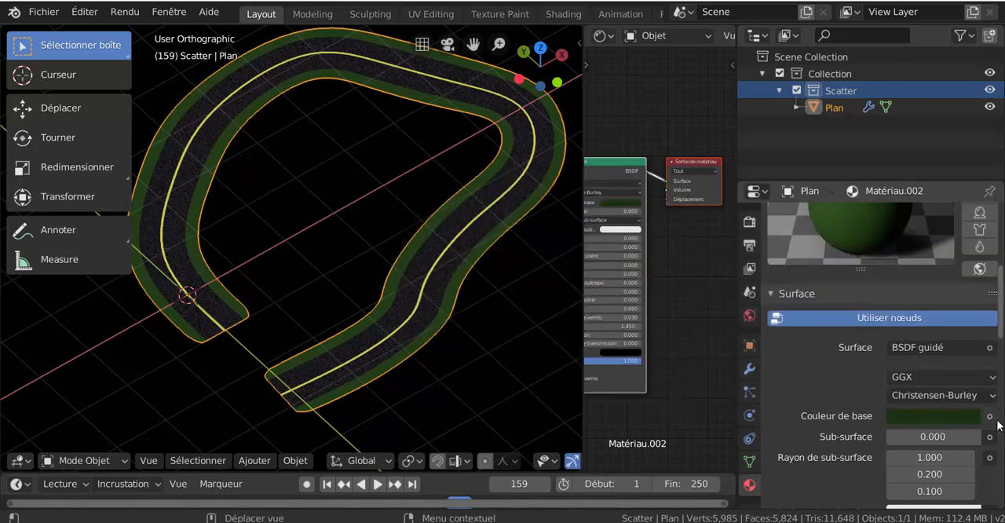
- Switch the road to edit mode and select one asphalt face to bring up Matériau.001
left_click(991, 417)
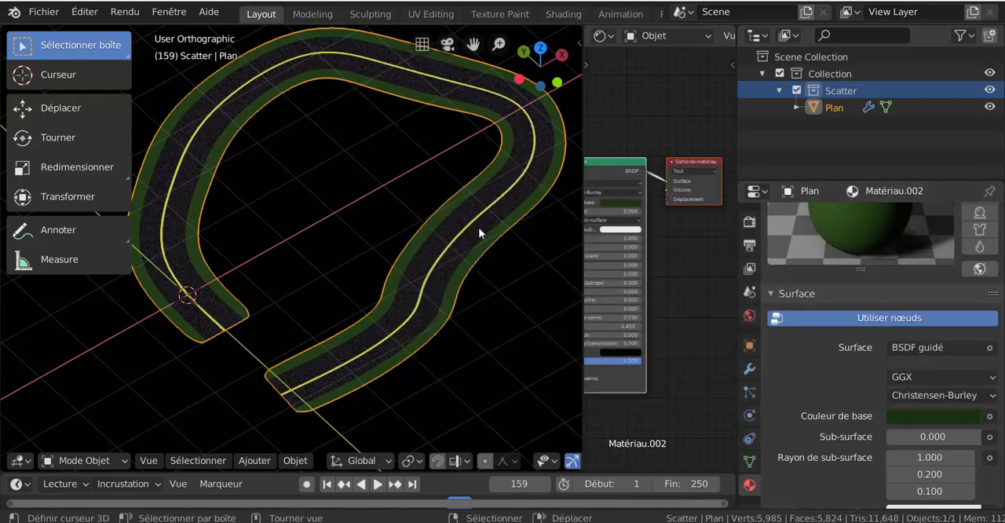
key("ctrl+Tab")
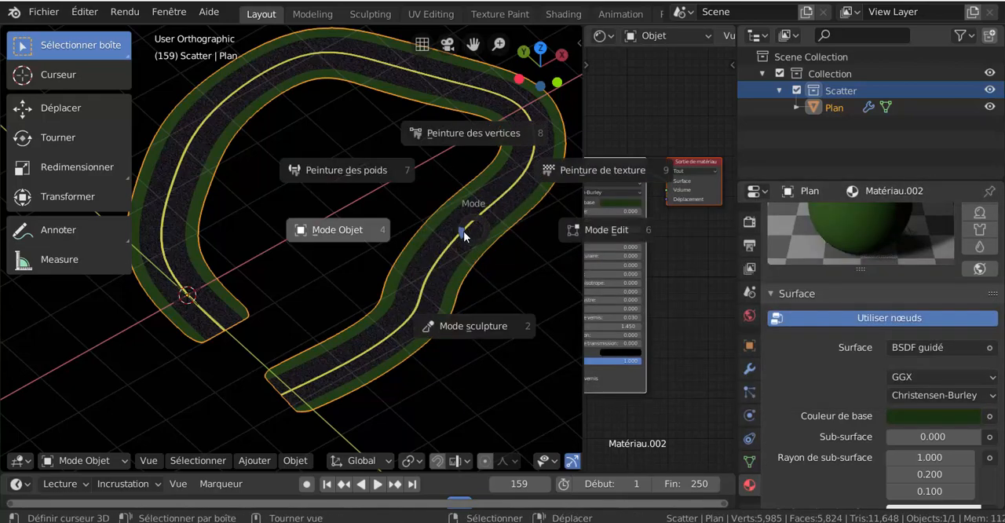
left_click(493, 233)
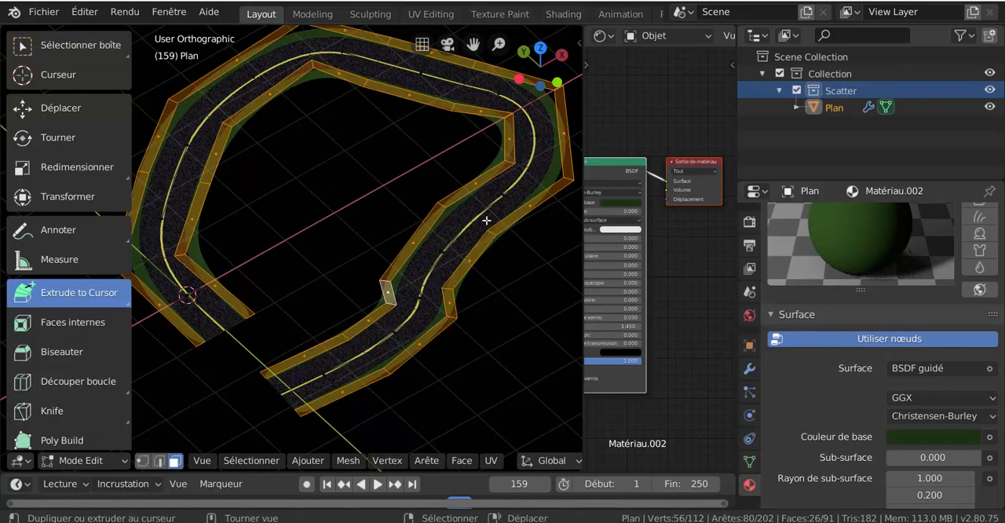
left_click(489, 224)
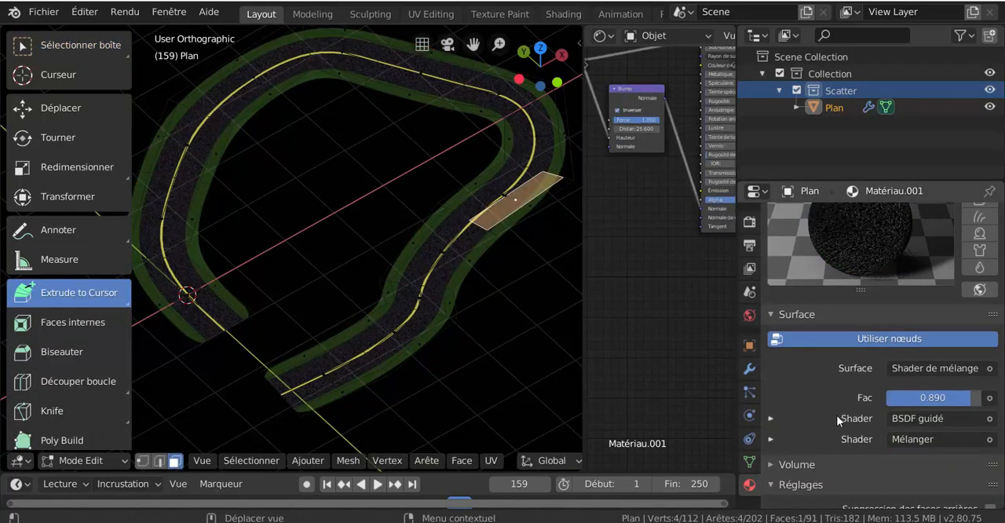
- Expand the BSDF guidé shader of Matériau.001 and examine its Couleur de base texture and vector settings
scroll(836, 415, "down", 2)
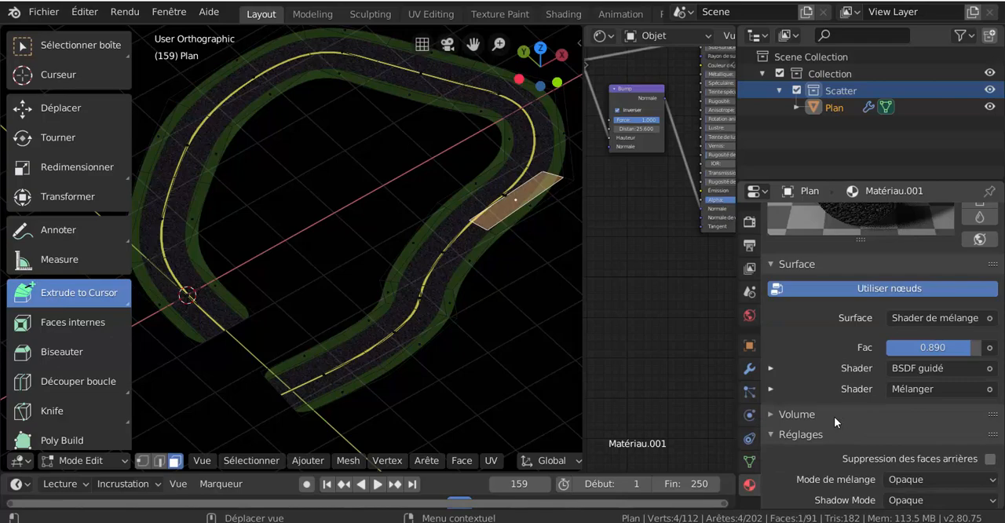
scroll(818, 414, "up", 1)
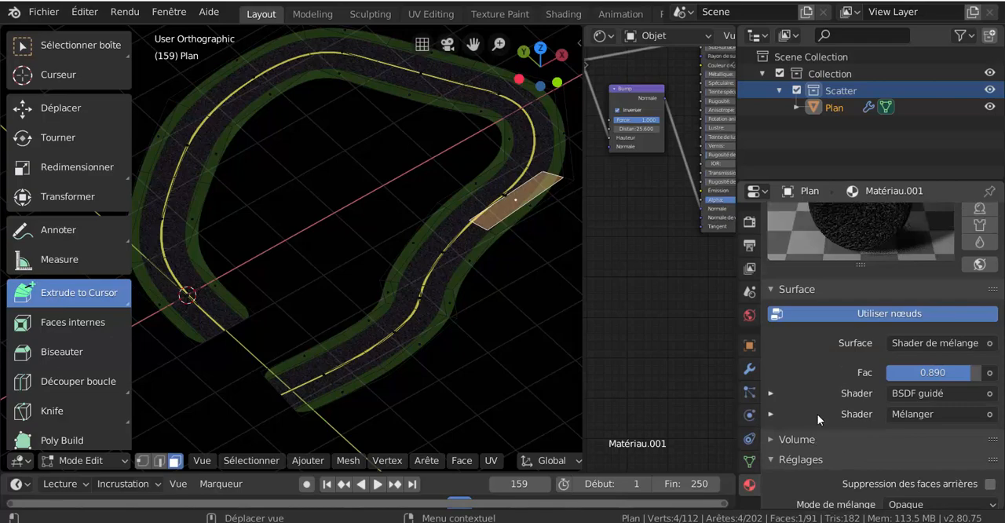
scroll(805, 393, "down", 1)
left_click(771, 370)
scroll(802, 363, "down", 6)
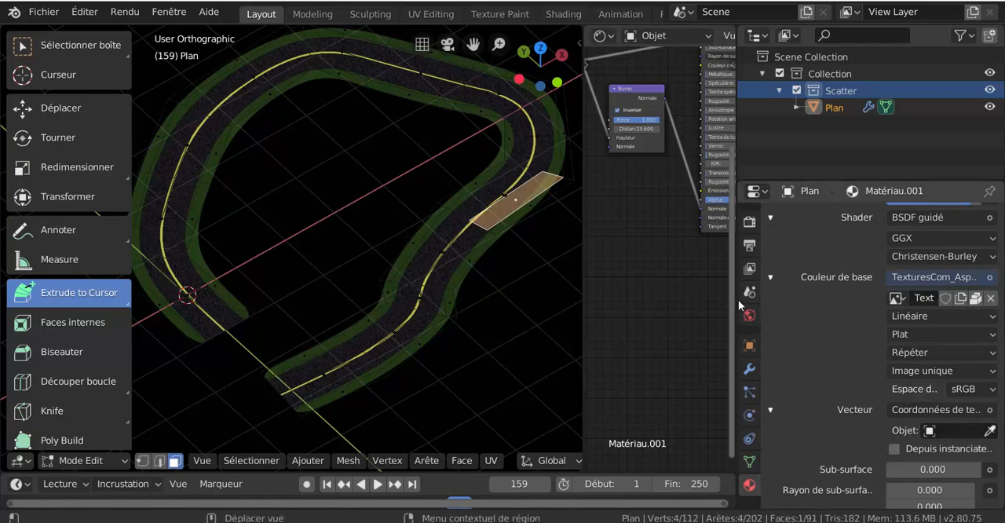
- Enlarge the node editor area at the expense of the 3D view and properties editor, and turn it into a UV editor
left_click_drag(737, 303, 648, 307)
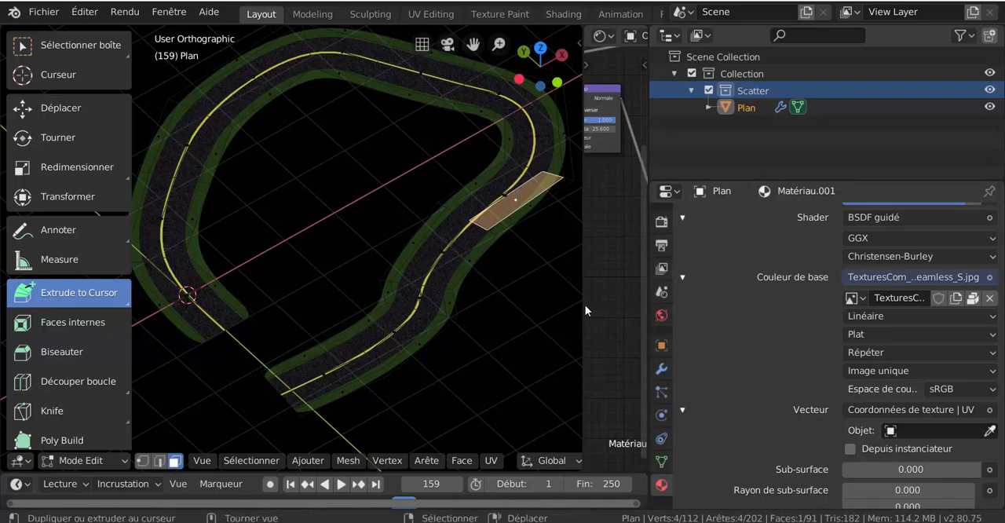
left_click_drag(580, 308, 412, 327)
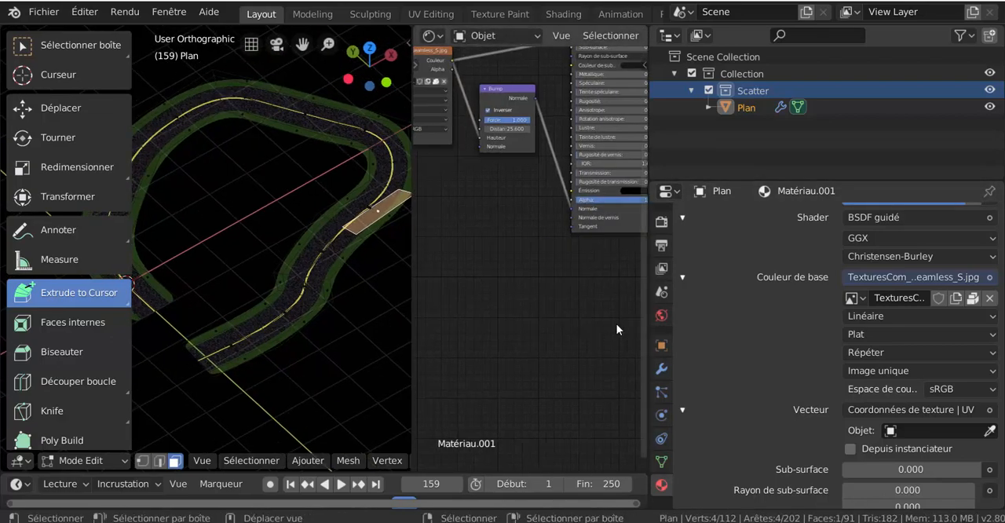
left_click_drag(650, 311, 860, 303)
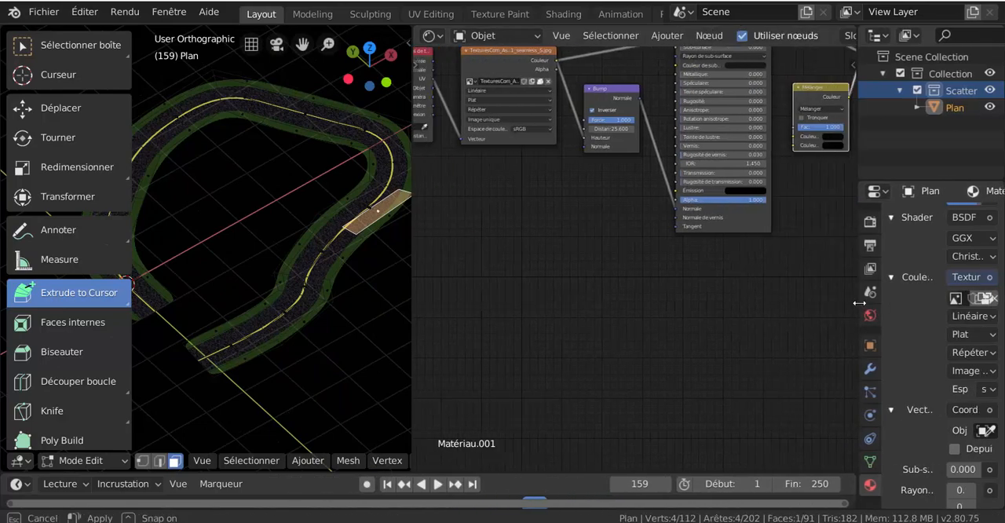
left_click(428, 36)
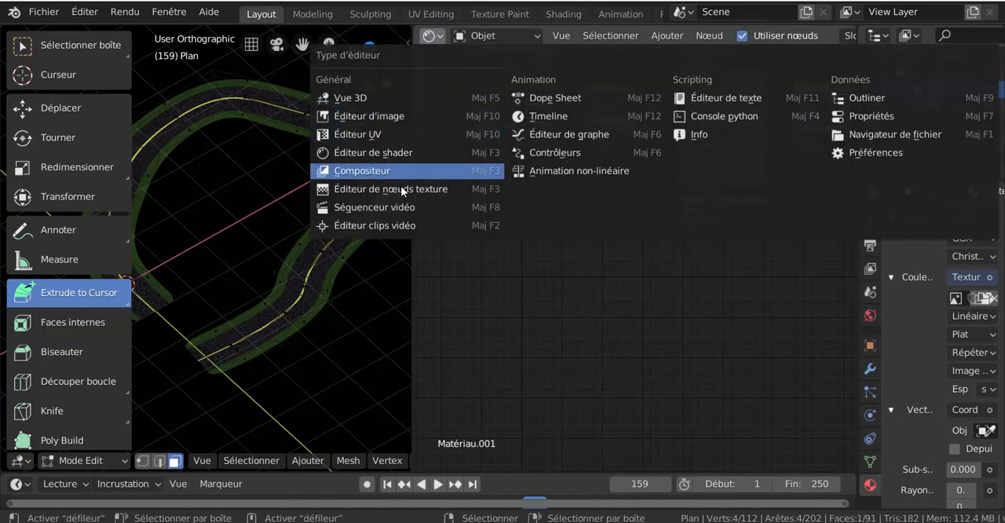
left_click(367, 135)
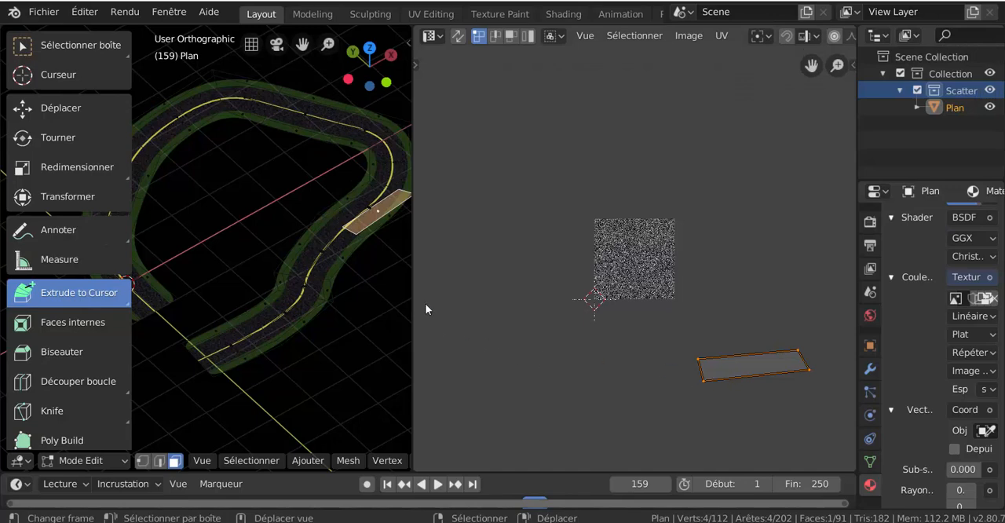
- Select the face loops of both asphalt lanes along the whole road, leaving out the green side strips
right_click(322, 265)
right_click(311, 300)
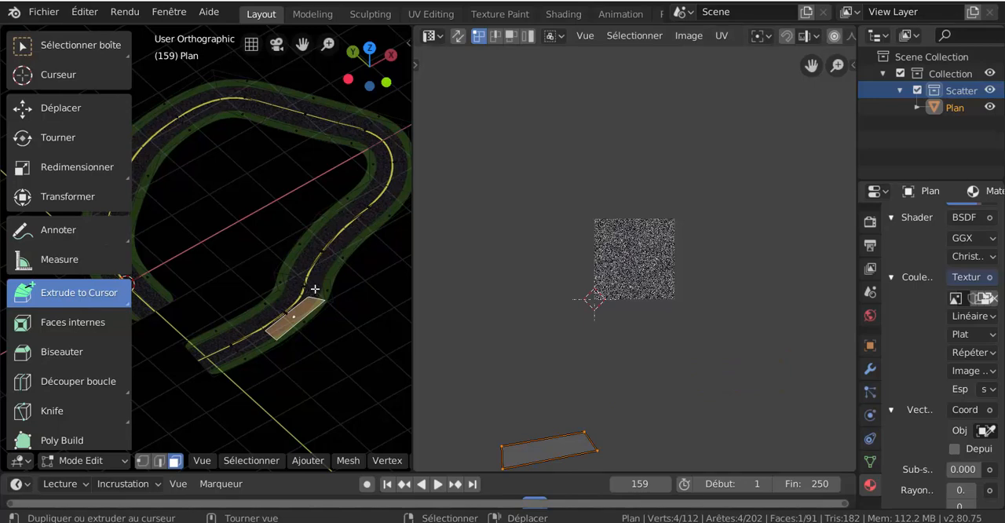
key("alt+a")
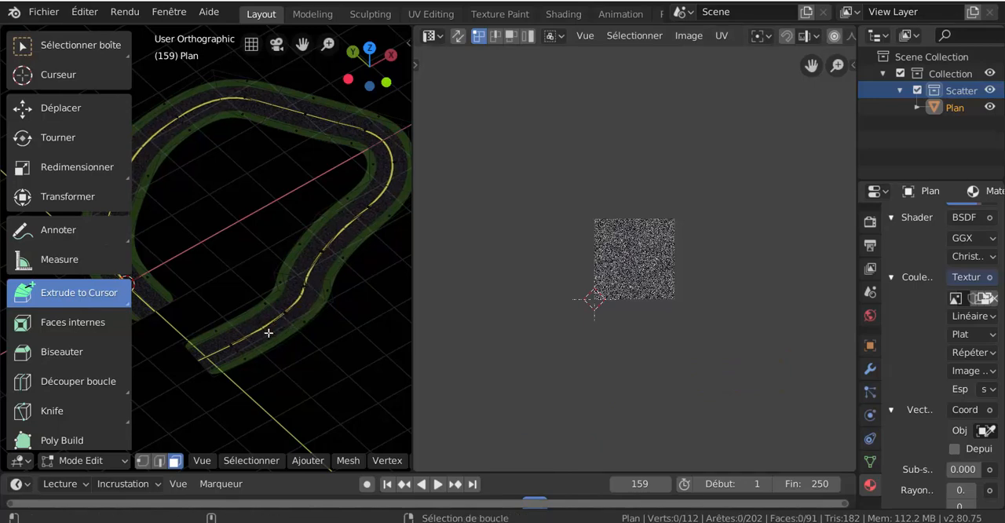
right_click(268, 333, "alt")
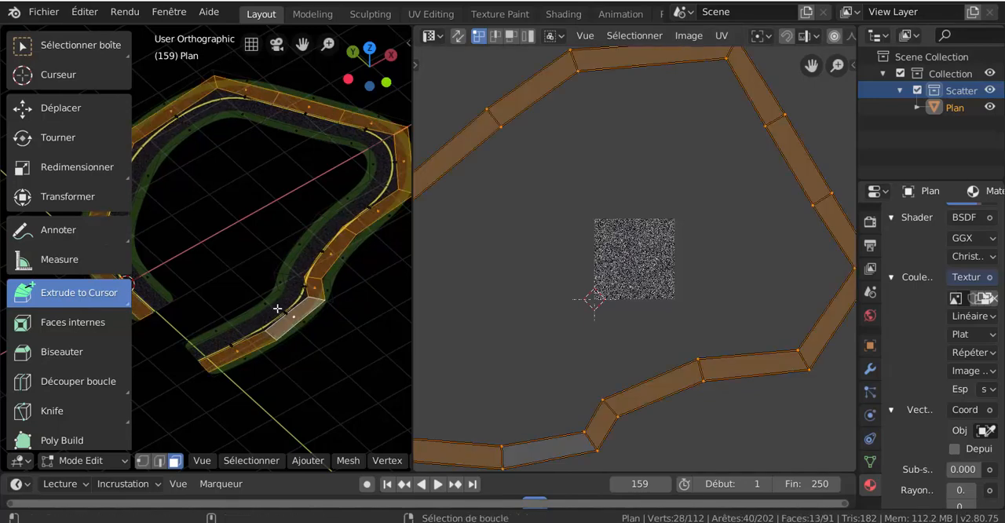
right_click(277, 309, "alt+shift")
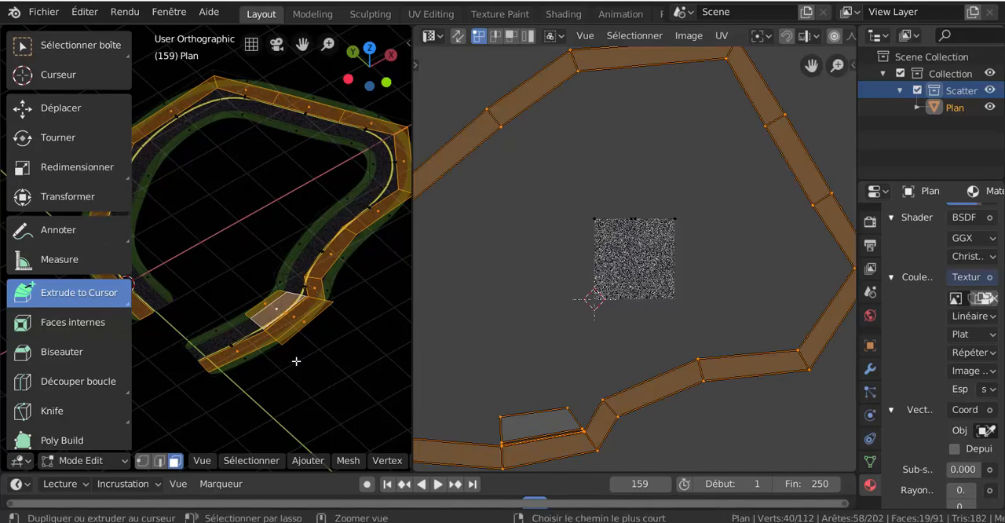
key("ctrl+z")
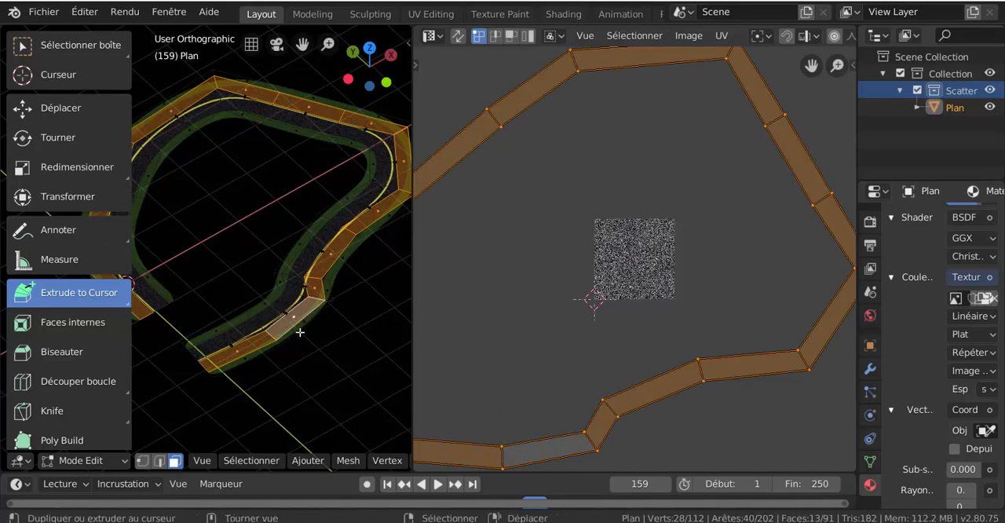
right_click(295, 275, "alt+shift")
- Examine the UV layout of the two asphalt lanes against the size of the asphalt texture tile
scroll(583, 331, "down", 4)
scroll(619, 341, "up", 4)
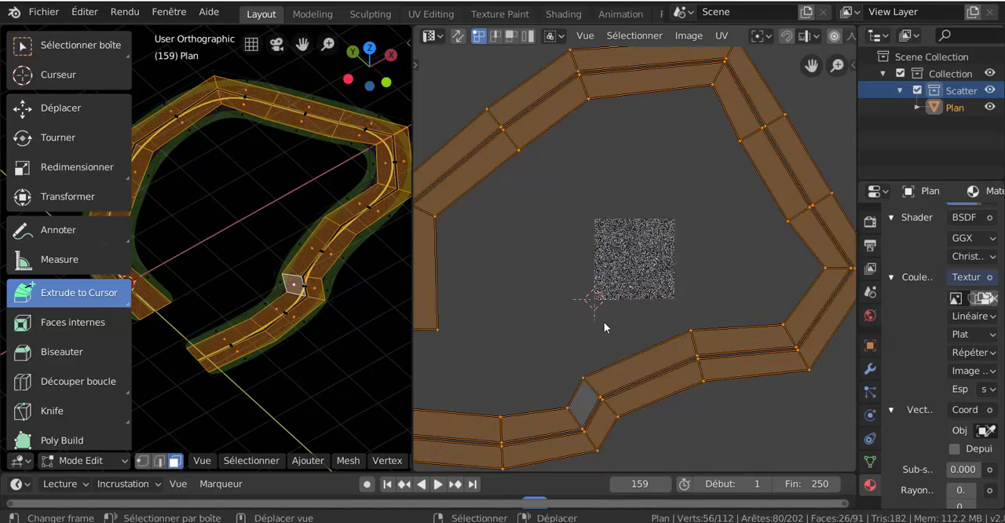
scroll(780, 161, "down", 2)
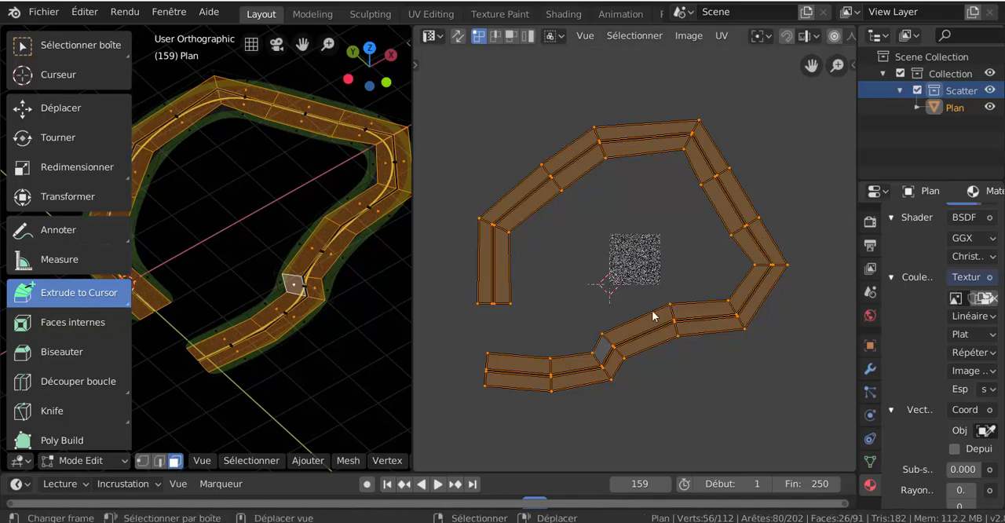
scroll(643, 277, "up", 3)
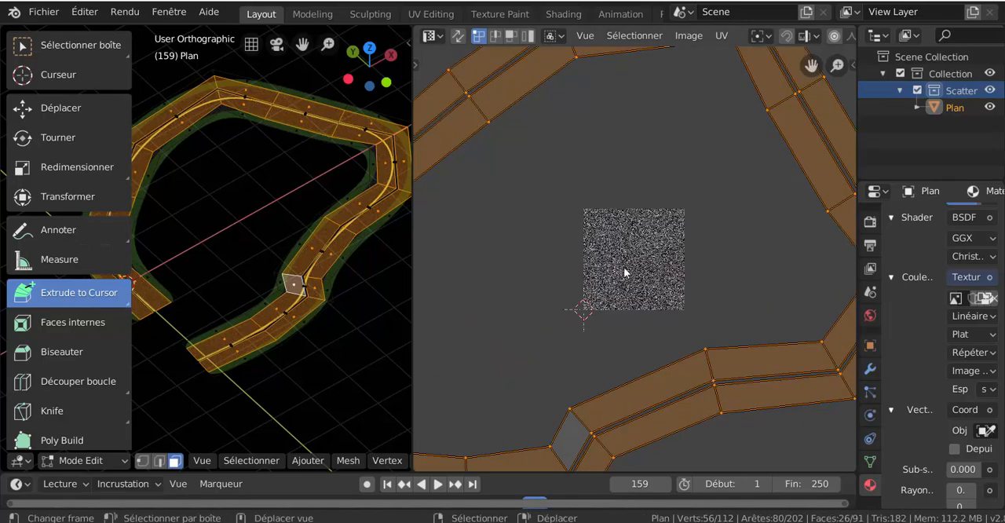
scroll(617, 277, "down", 3)
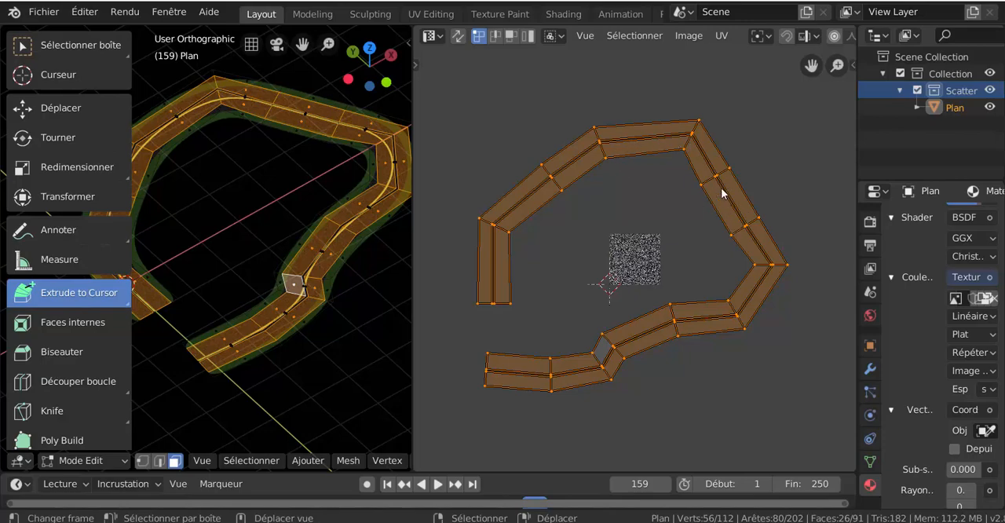
scroll(721, 187, "up", 2)
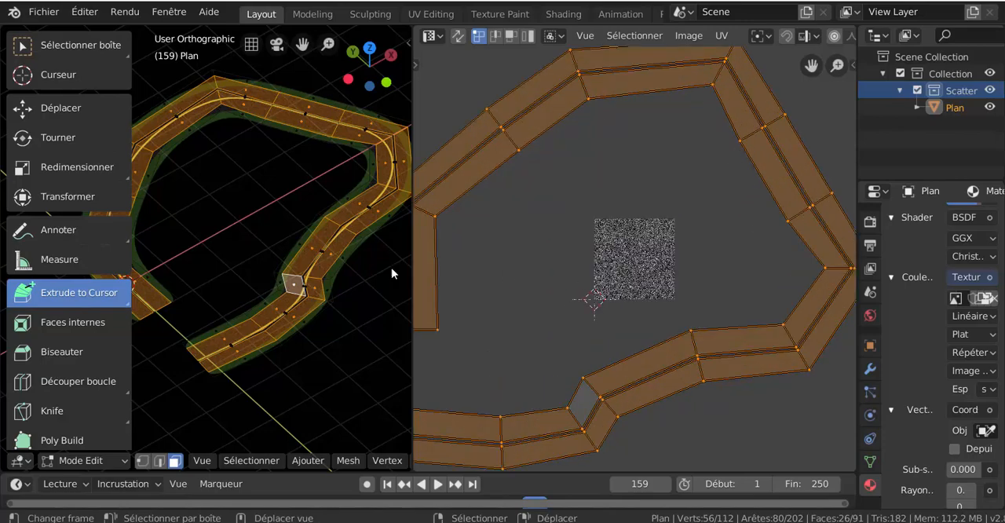
scroll(722, 162, "down", 3)
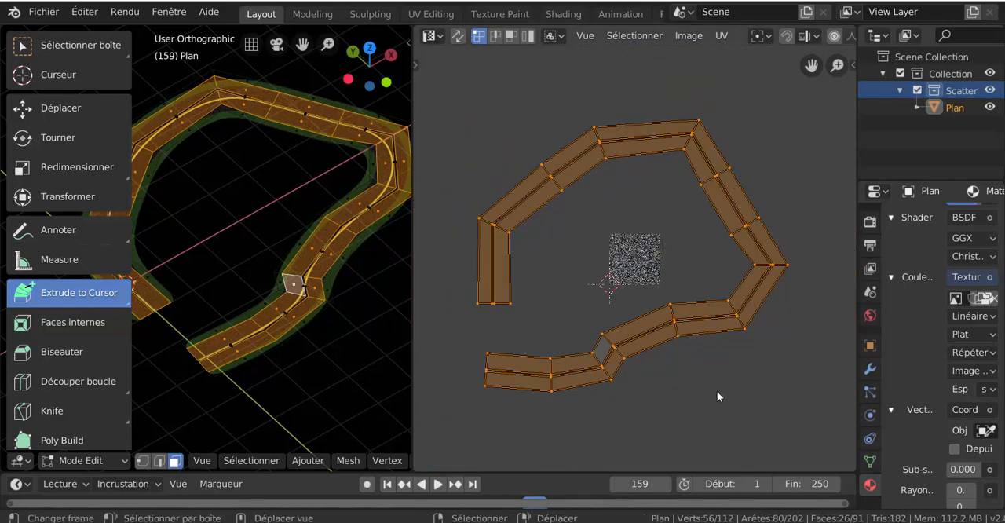
scroll(717, 391, "up", 1)
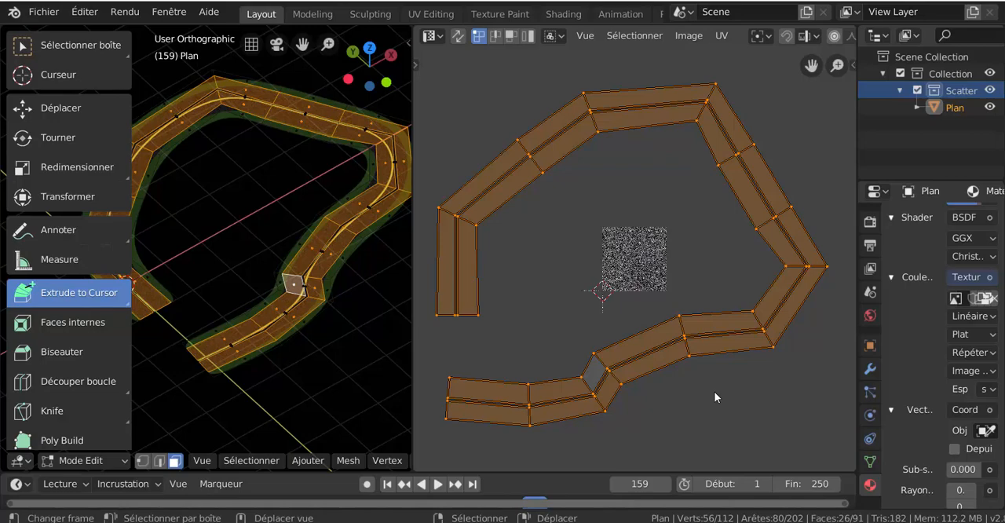
middle_click_drag(523, 313, 607, 306)
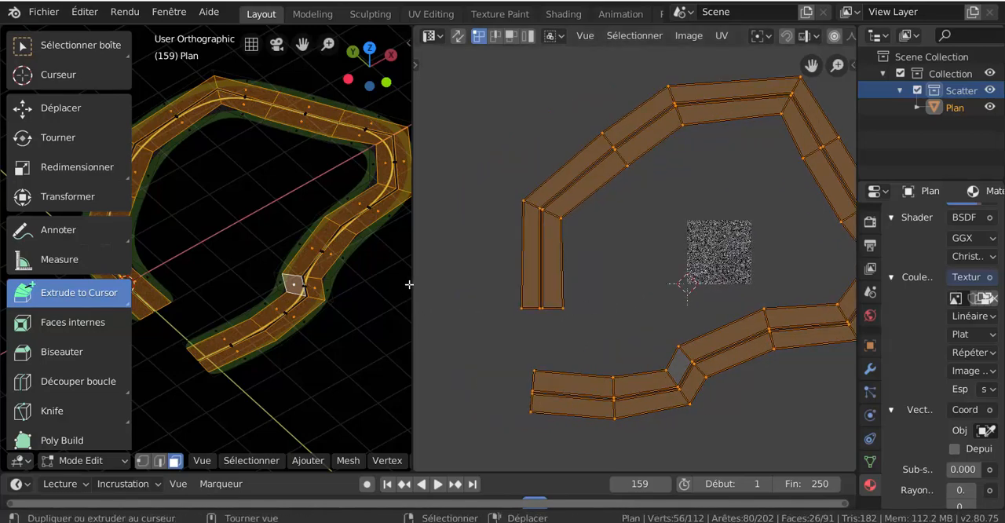
- Widen the 3D view over the UV editor and clear the face selection to show the road's lower bends
left_click_drag(412, 281, 678, 264)
scroll(566, 252, "up", 3)
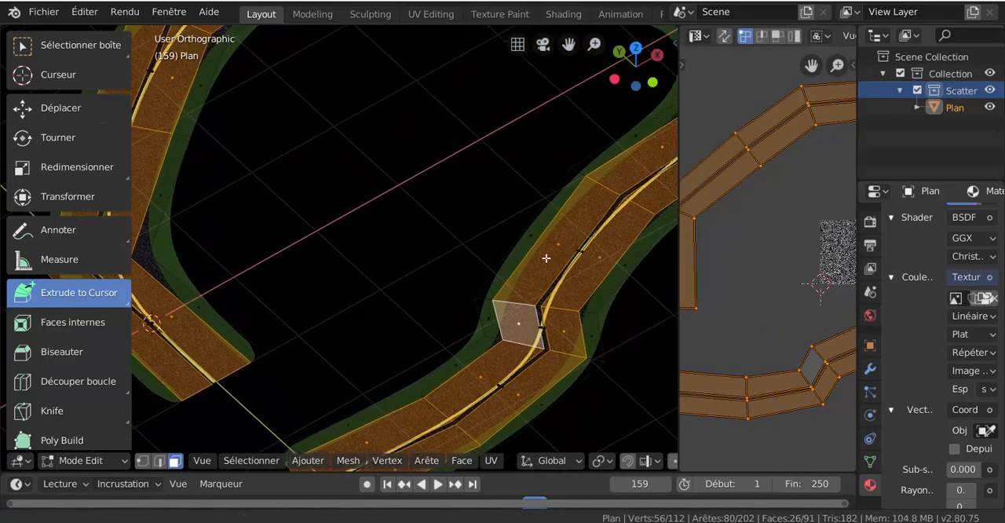
middle_click_drag(526, 253, 504, 250, "shift")
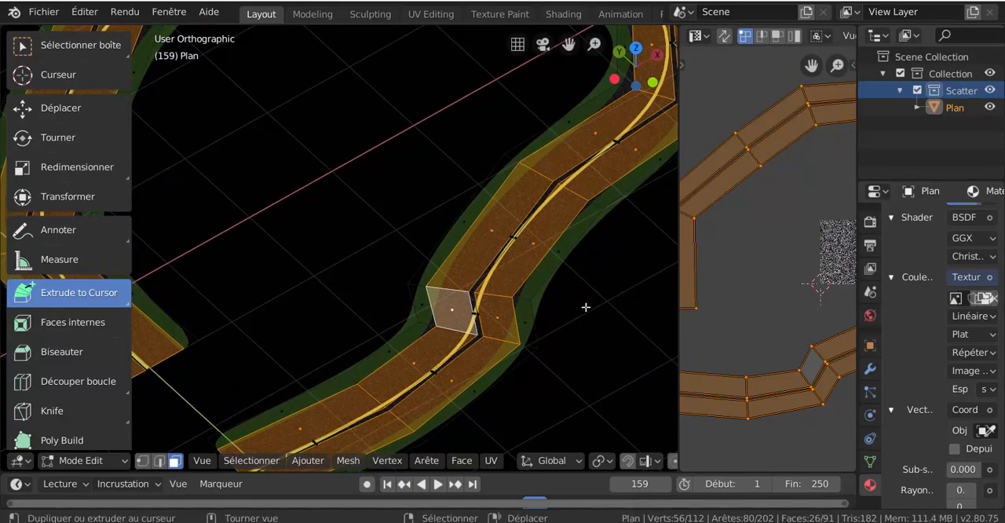
key("alt+a")
scroll(542, 287, "up", 1)
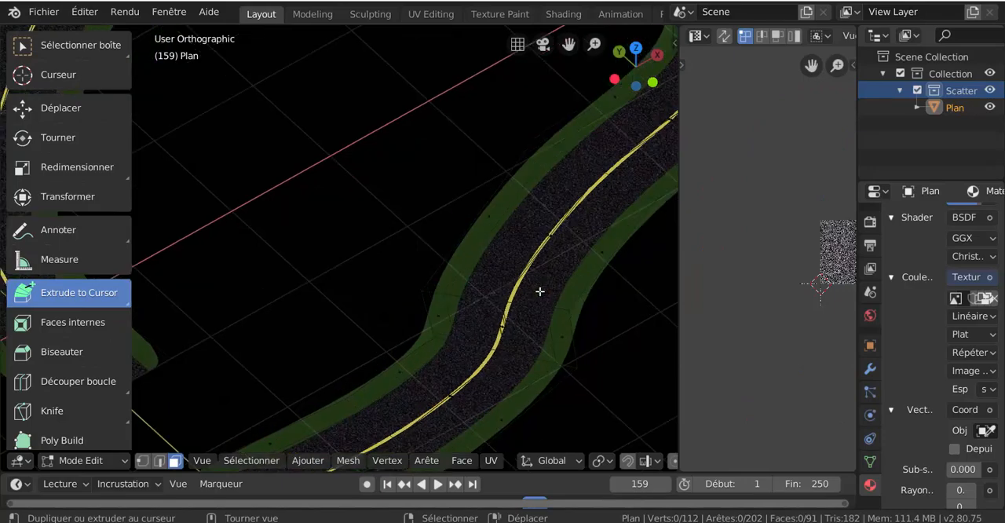
- Add three evenly spaced loop cuts across the full road width on the straight section just past the tight S-bend
middle_click_drag(545, 336, 387, 303)
scroll(387, 303, "up", 5)
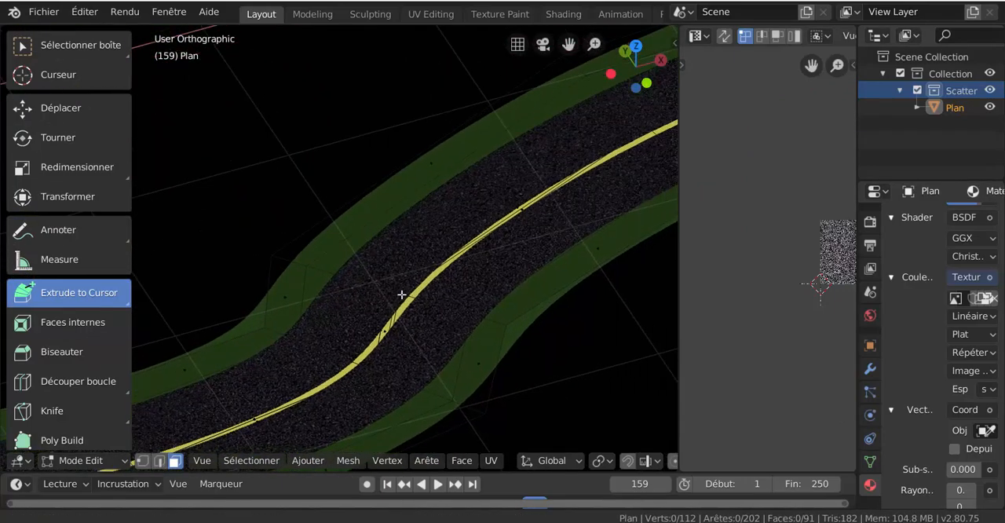
scroll(377, 300, "down", 2)
middle_click_drag(424, 286, 404, 289)
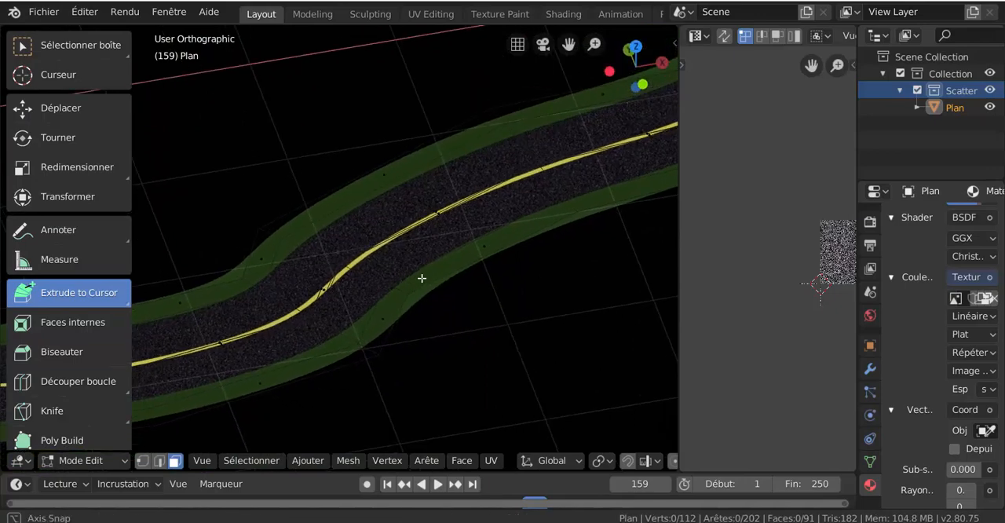
key("ctrl")
key("ctrl+r")
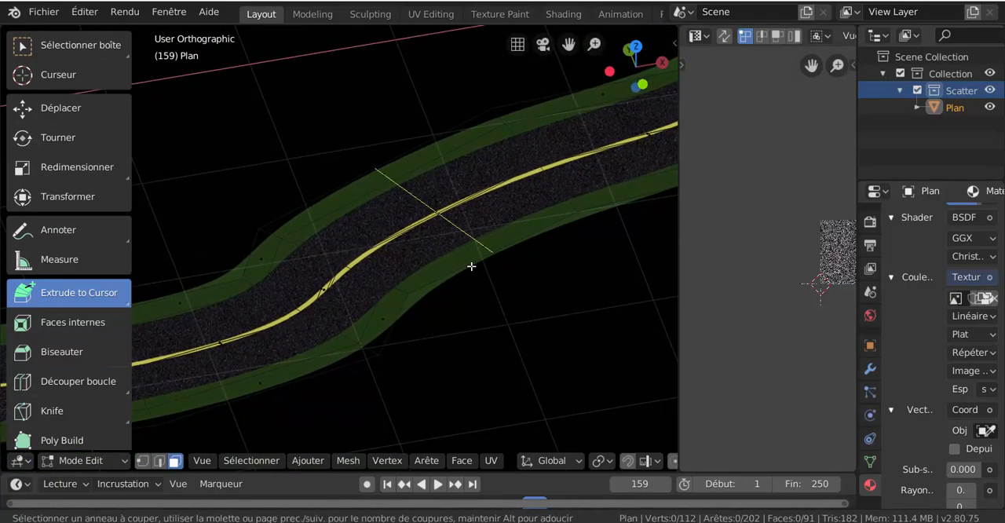
scroll(472, 266, "up", 2)
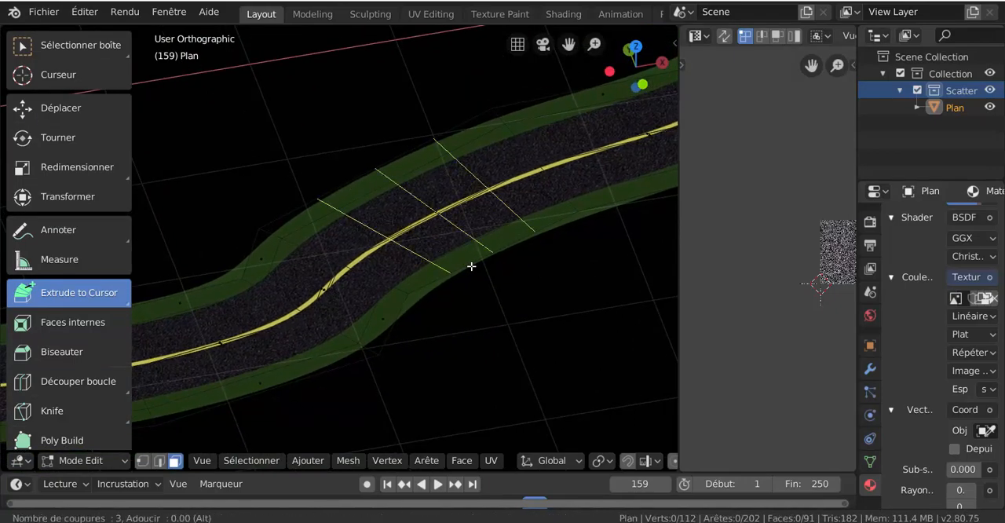
left_click(471, 267)
right_click(472, 267)
- Add three more evenly spaced loop cuts across the adjacent road section leading into the large outer curve
scroll(545, 253, "down", 3)
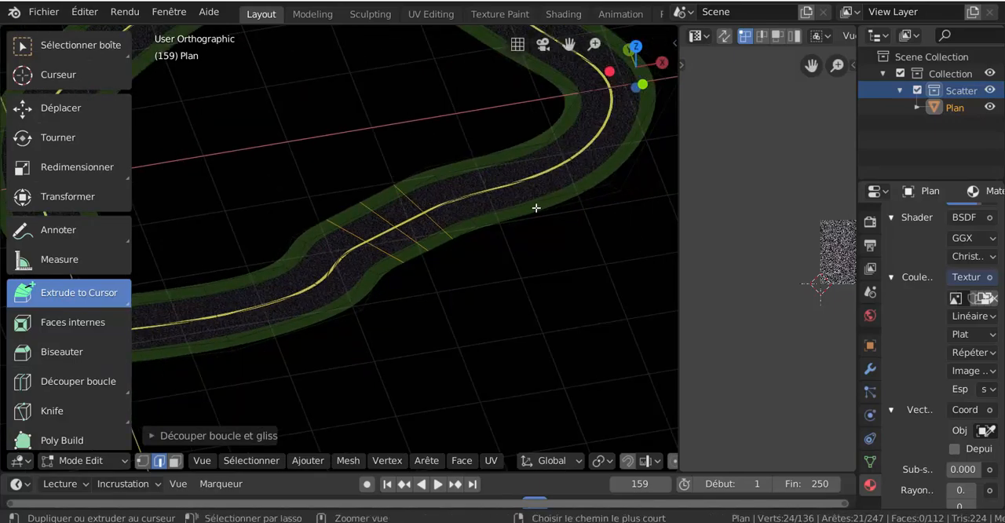
key("ctrl+r")
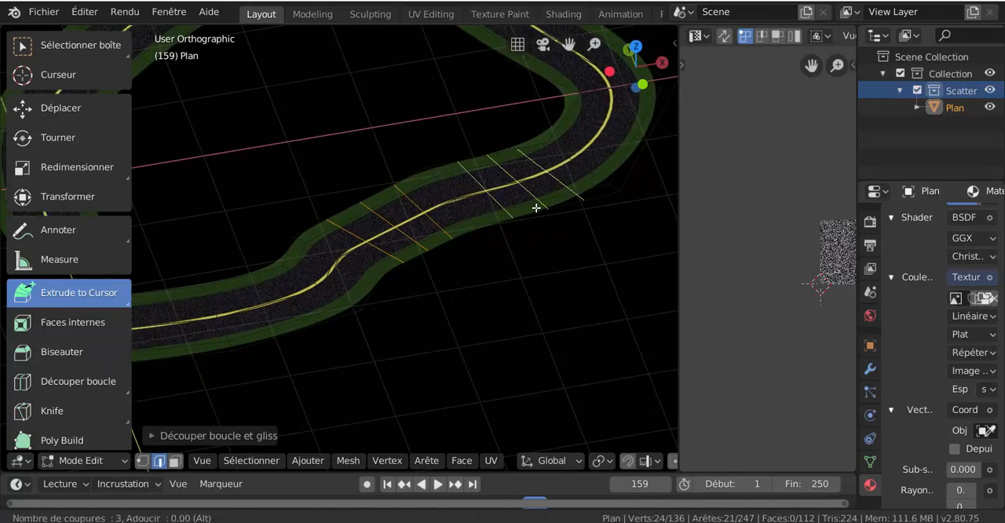
left_click(537, 207)
right_click(537, 208)
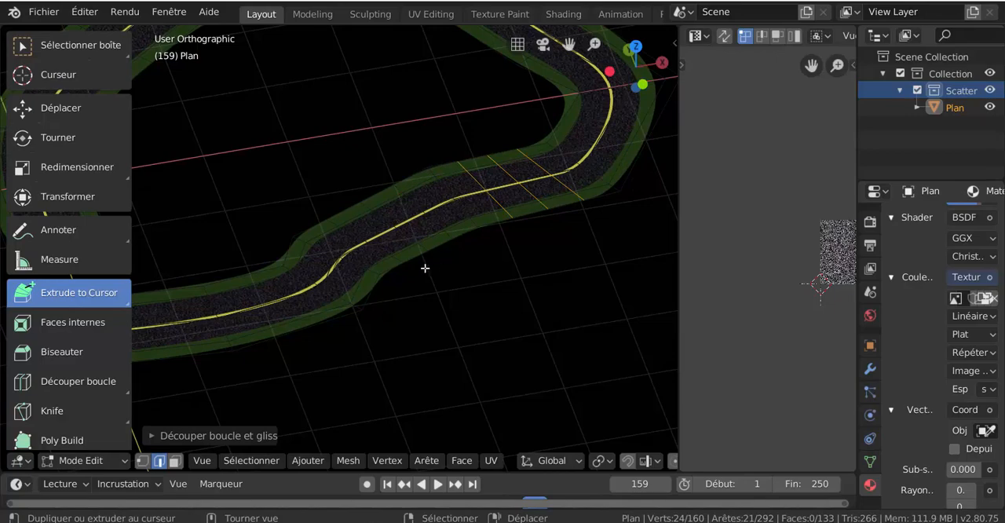
- Select every second face of the yellow centre line, four in all, along the newly subdivided road sections
scroll(376, 273, "up", 2)
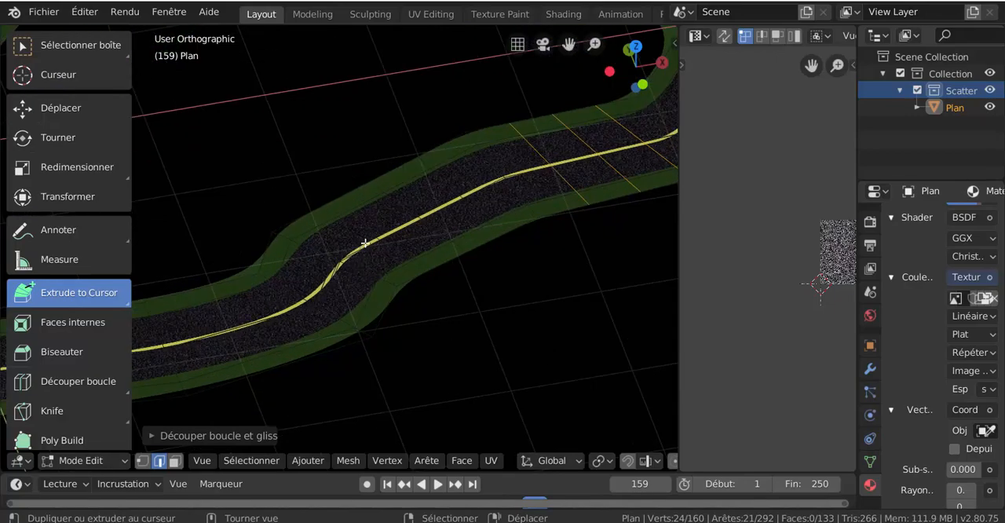
left_click(359, 249)
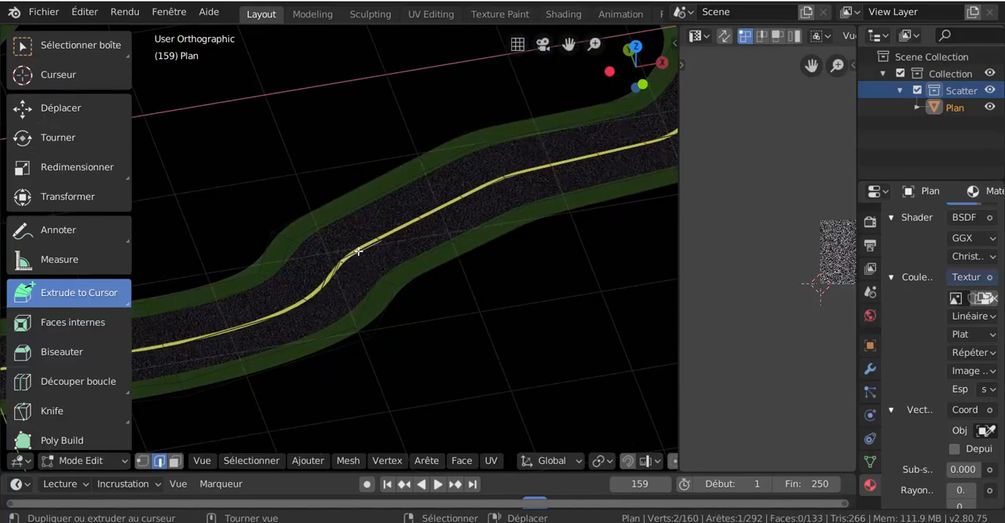
left_click(175, 461)
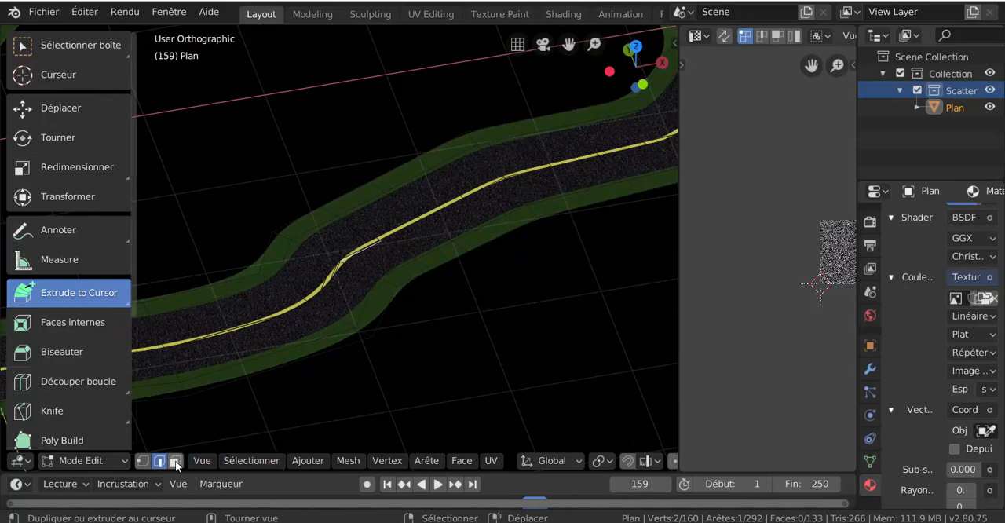
scroll(364, 262, "up", 3)
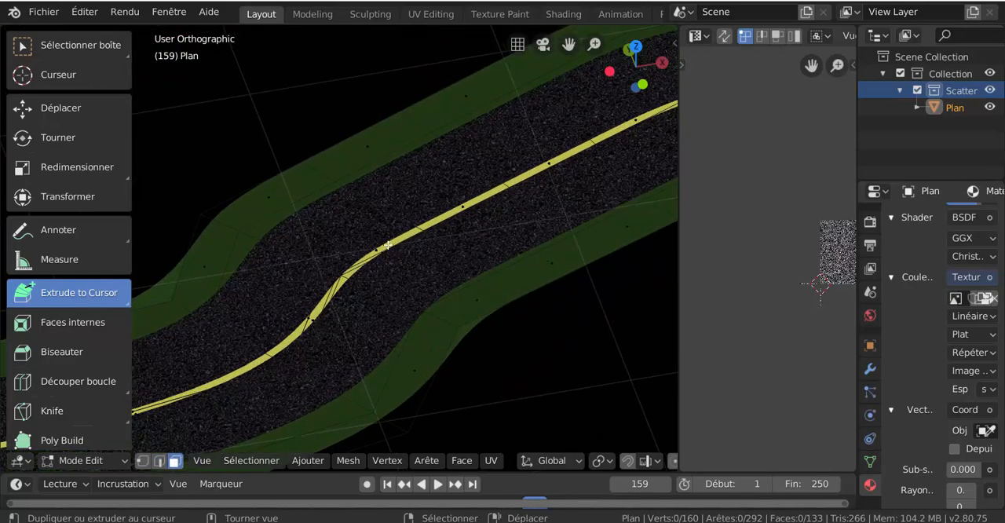
left_click(339, 265)
middle_click_drag(339, 265, 456, 224)
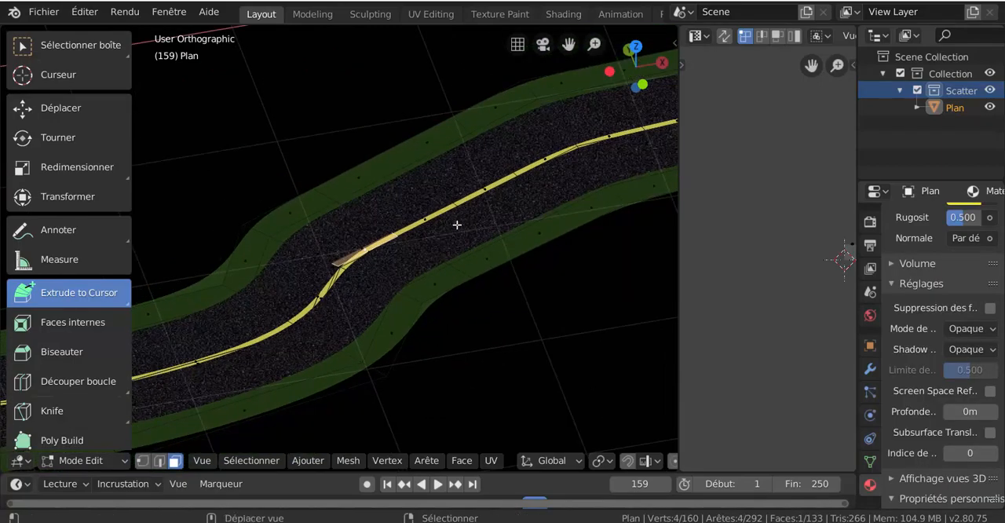
left_click(486, 191, "shift")
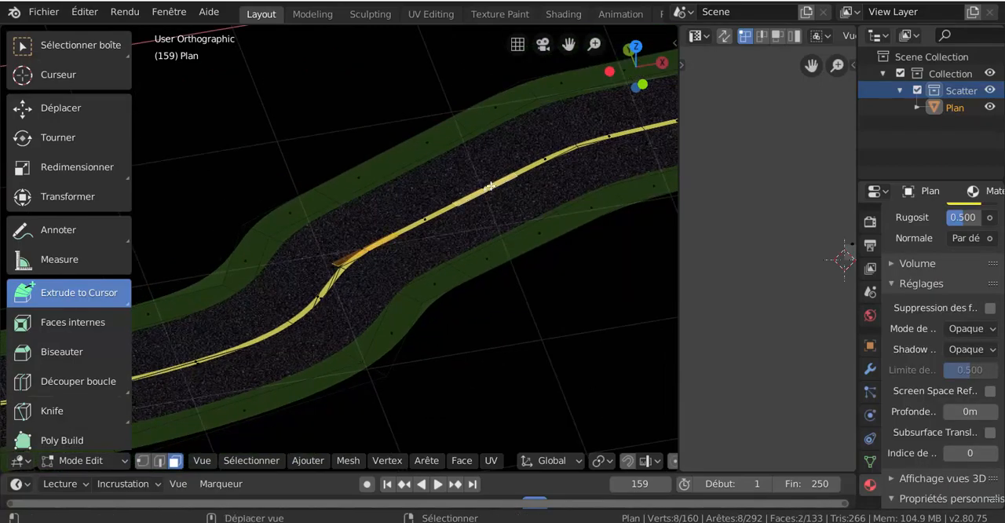
left_click(609, 140, "shift")
middle_click_drag(534, 209, 414, 217)
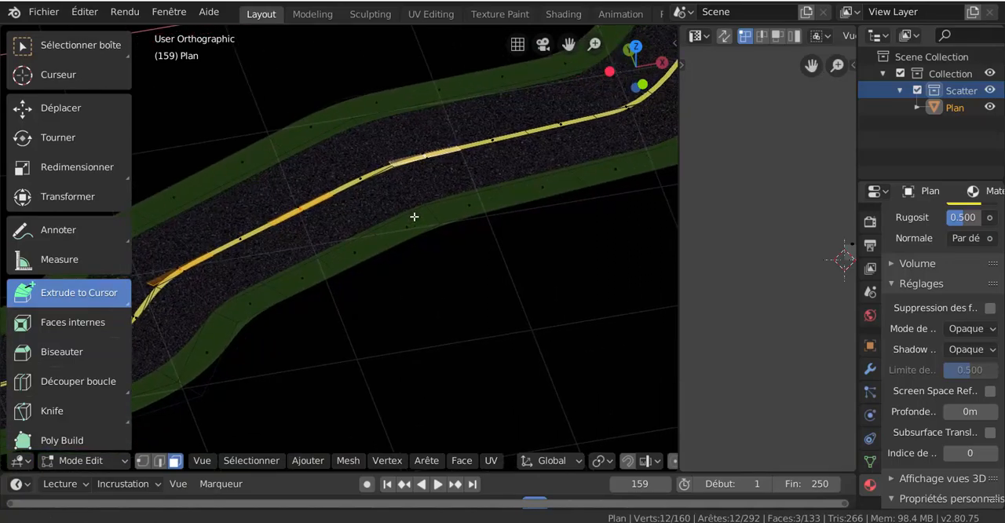
left_click(603, 109, "shift")
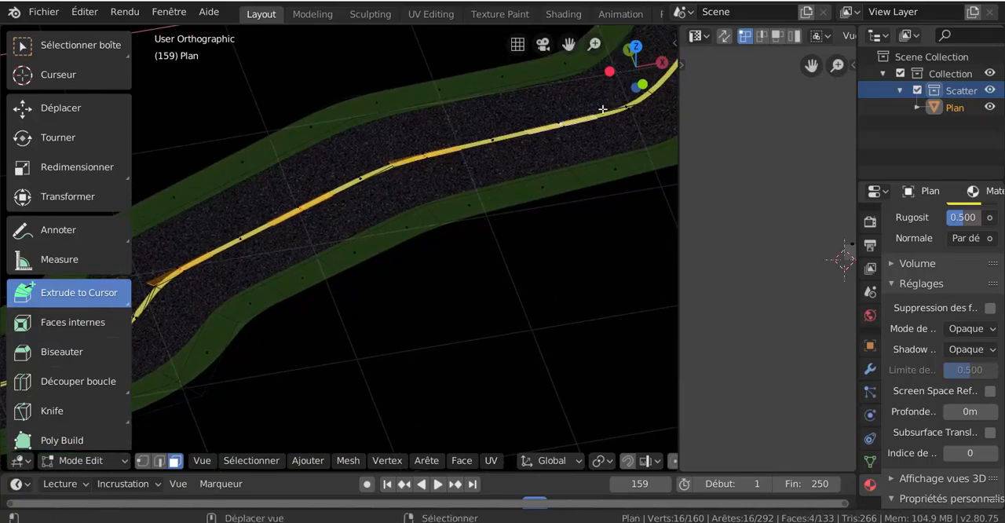
scroll(597, 171, "down", 2)
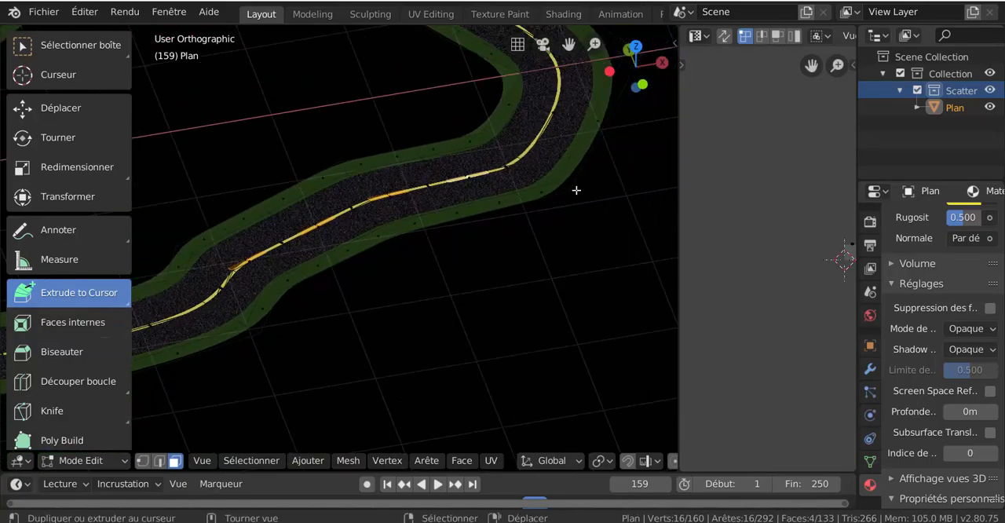
- Add a neighbouring asphalt lane face to the selection and assign the asphalt material Matériau.001 to all the selected faces
scroll(554, 206, "up", 1)
middle_click_drag(426, 266, 522, 271, "shift")
scroll(433, 249, "up", 2)
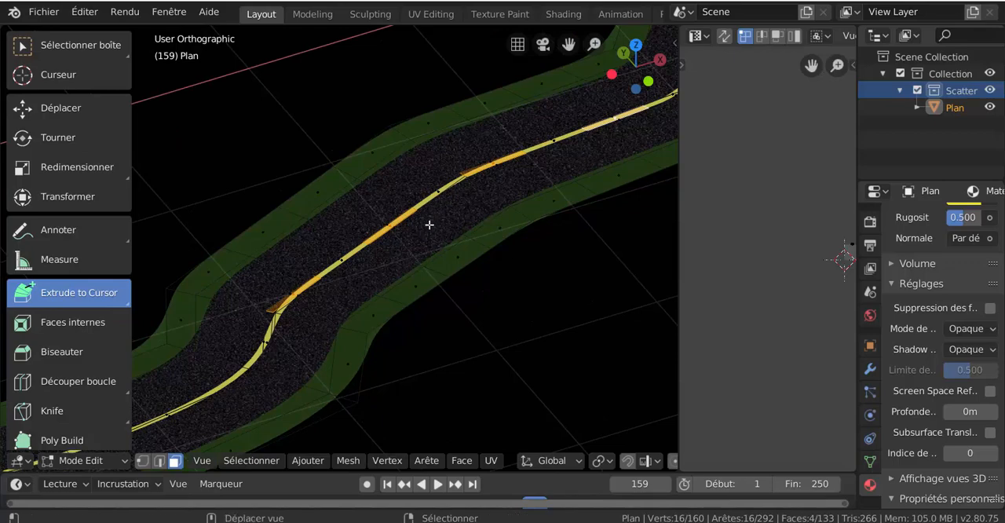
left_click(420, 237, "shift")
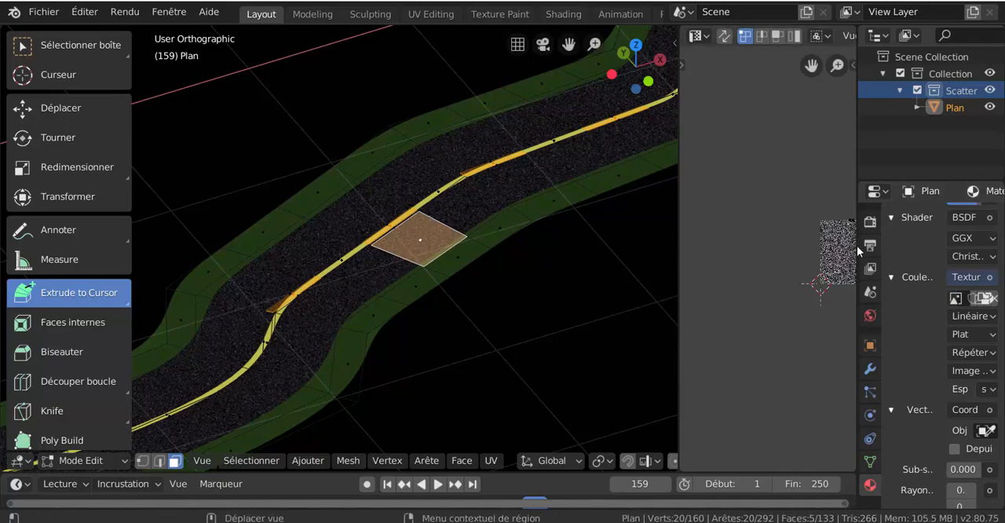
left_click_drag(857, 246, 744, 322)
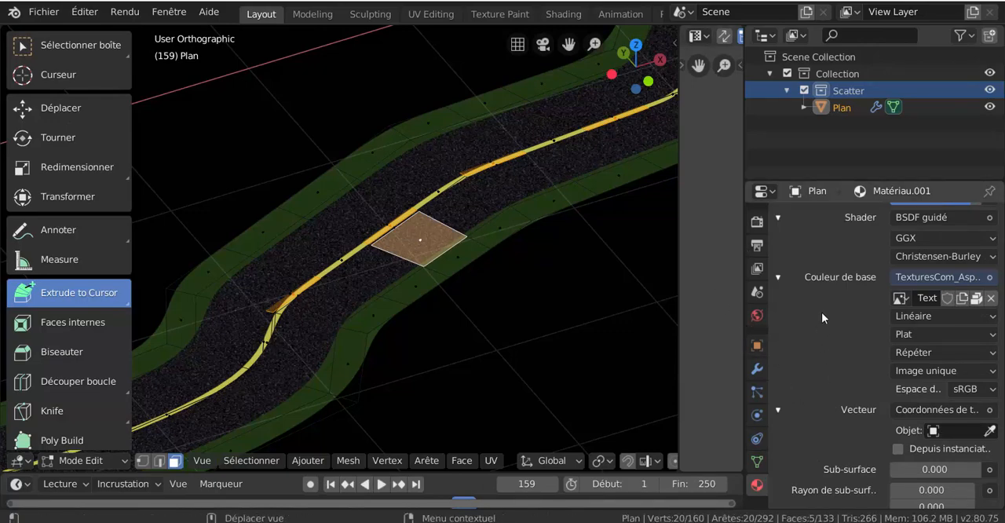
scroll(852, 256, "up", 10)
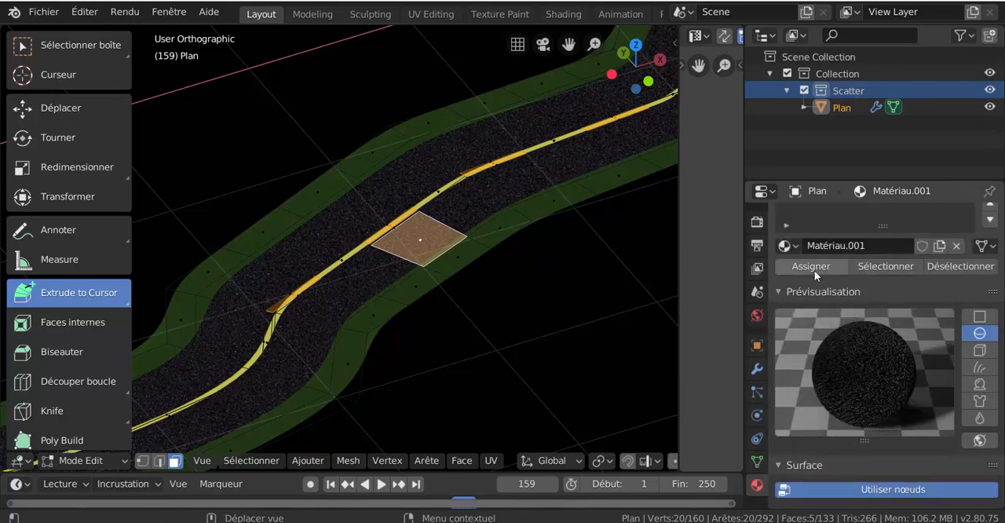
left_click(816, 266)
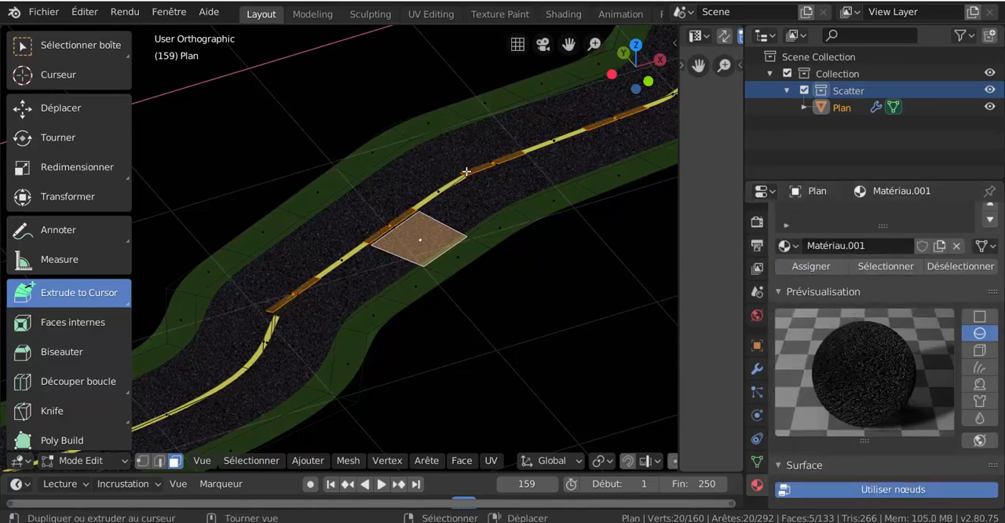
- Inspect the dashed stretch of the centre line up close, then across the road in Object Mode
scroll(436, 195, "up", 3)
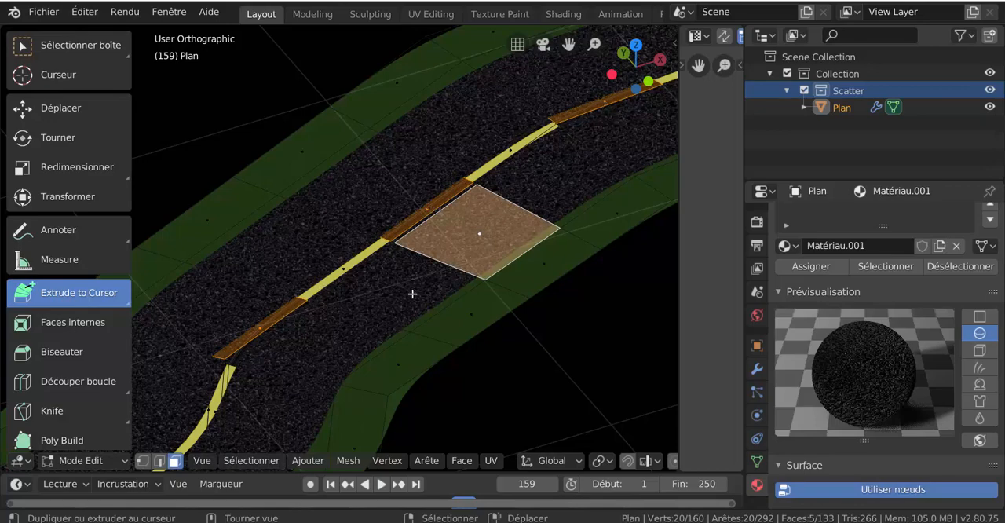
scroll(464, 313, "down", 3)
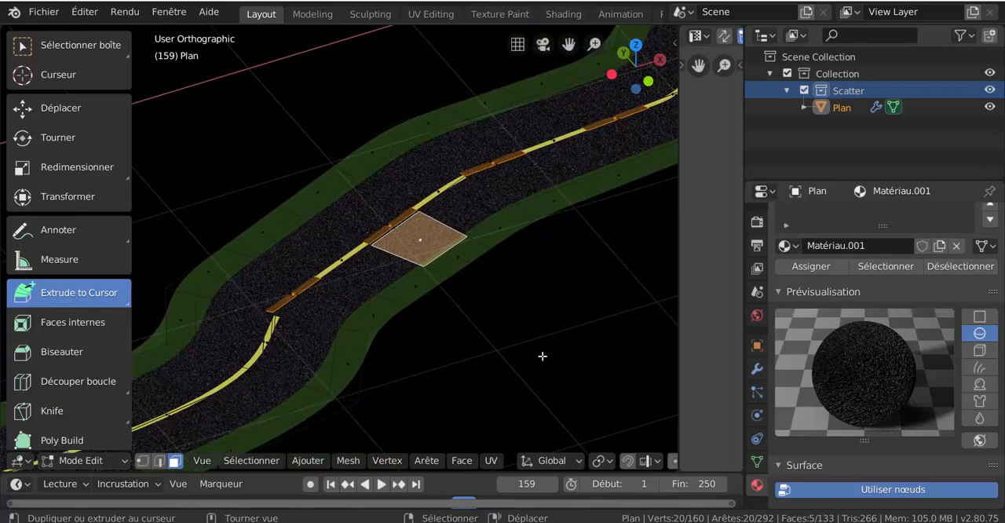
key("ctrl+Tab")
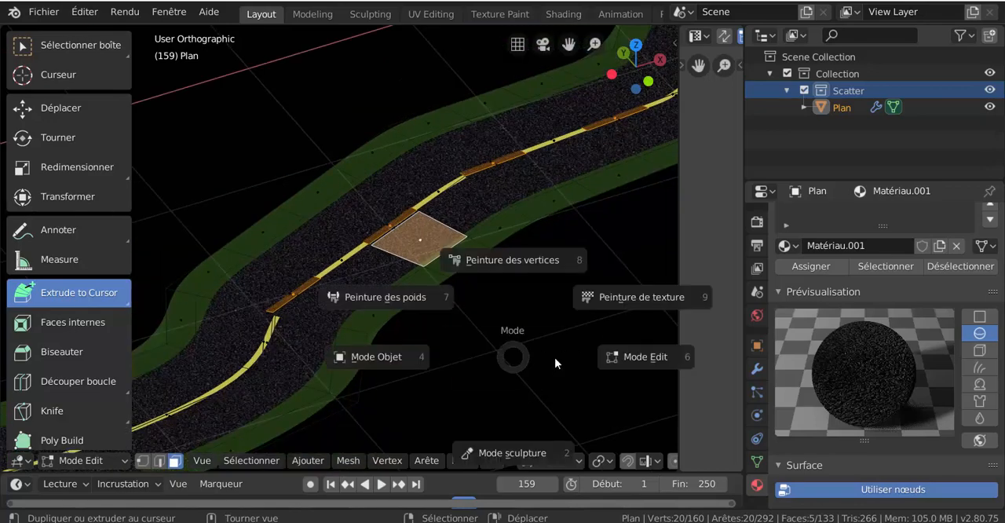
left_click(439, 359)
scroll(439, 363, "down", 4)
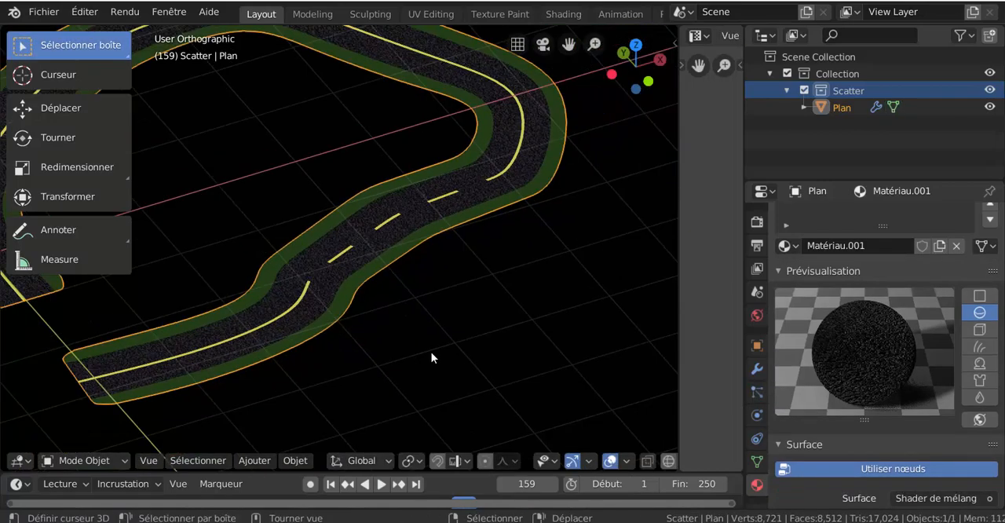
scroll(549, 377, "up", 2)
scroll(549, 373, "down", 3)
scroll(576, 372, "up", 5)
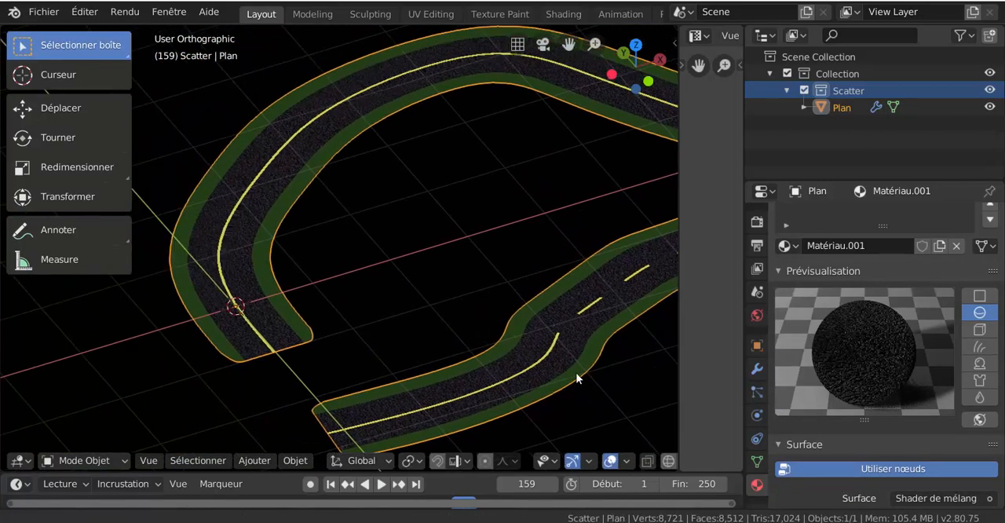
- Examine the asphalt texture alongside the yellow line on the large curve for stretching, comparing near and far views
scroll(450, 317, "up", 4)
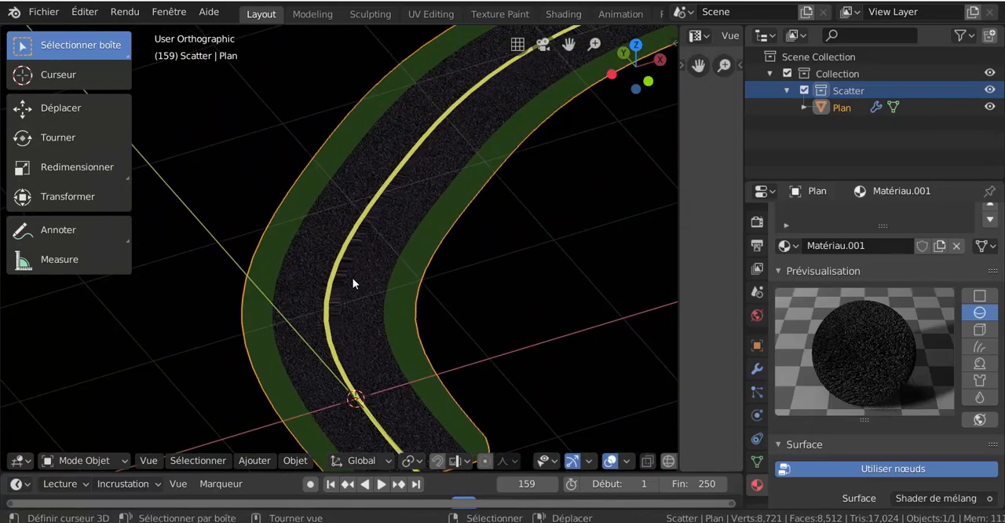
scroll(353, 278, "up", 3)
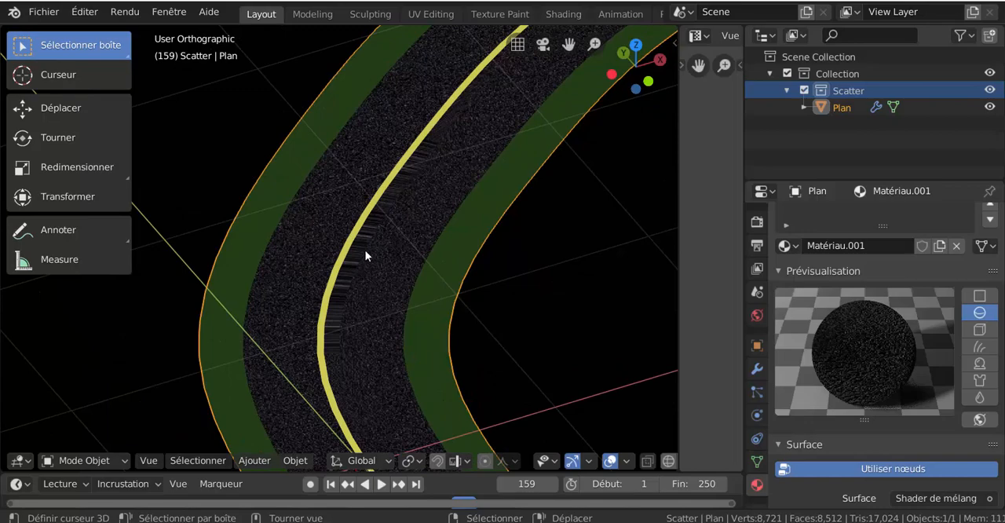
scroll(347, 289, "down", 3)
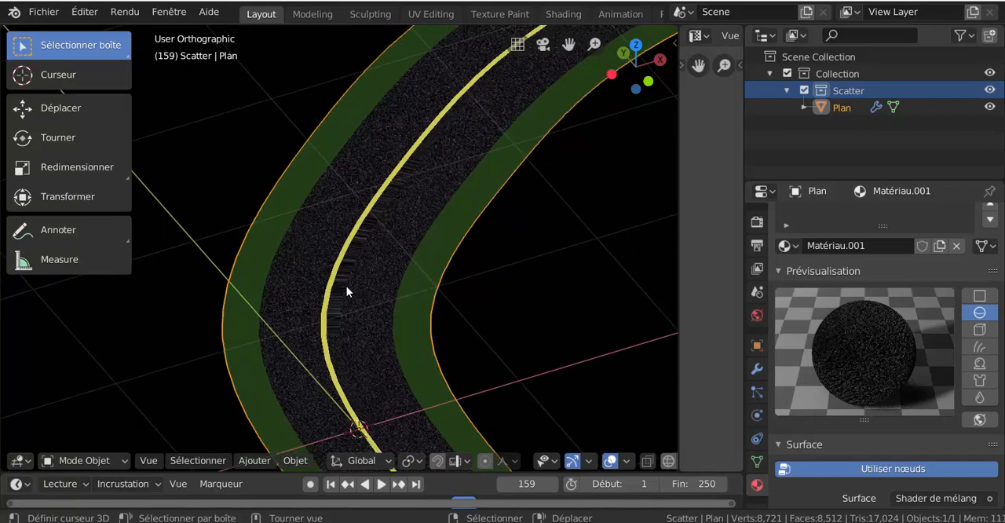
scroll(347, 292, "up", 3)
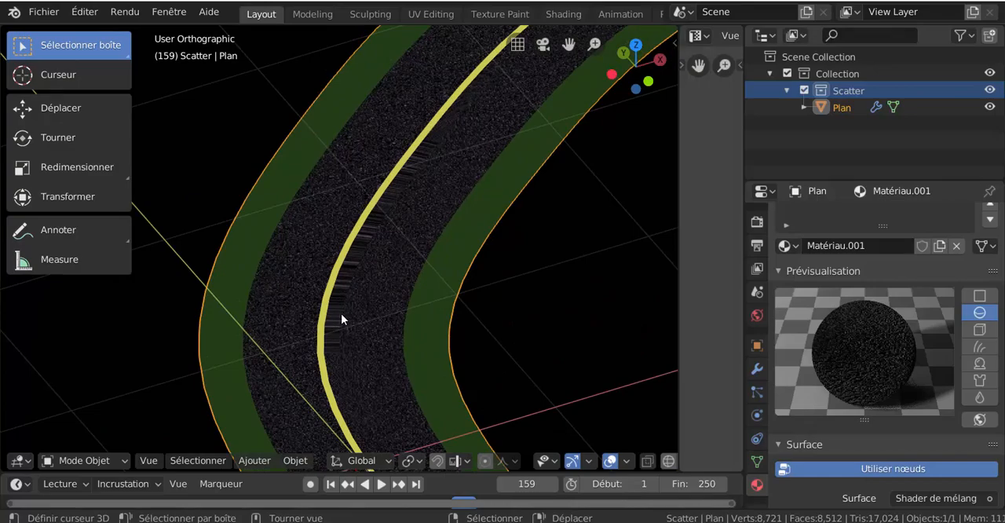
scroll(341, 313, "down", 2)
scroll(341, 314, "up", 3)
scroll(341, 313, "down", 6)
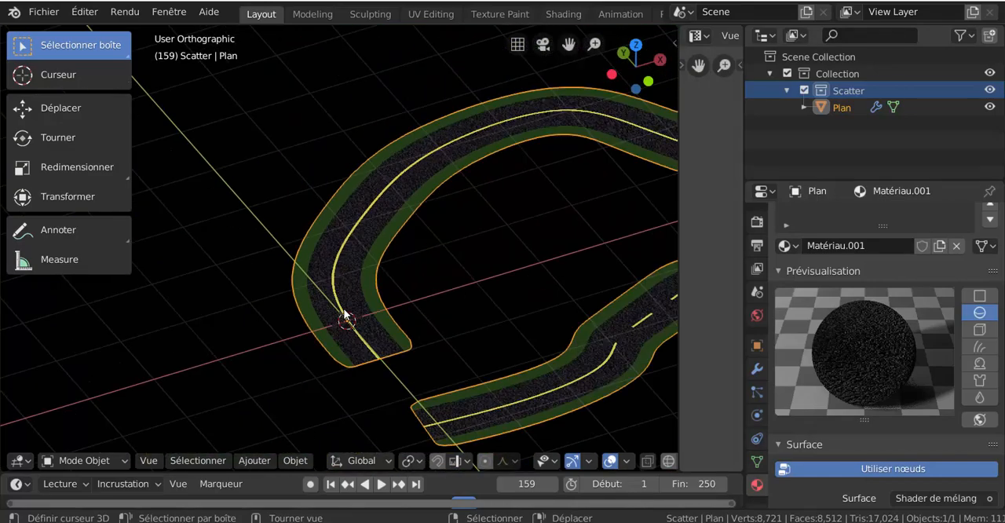
scroll(344, 314, "up", 6)
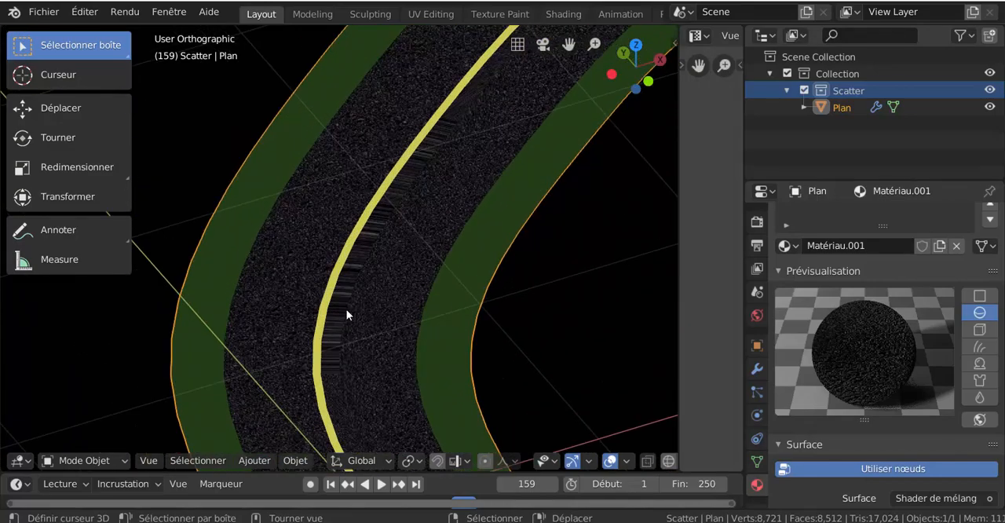
scroll(354, 334, "down", 4)
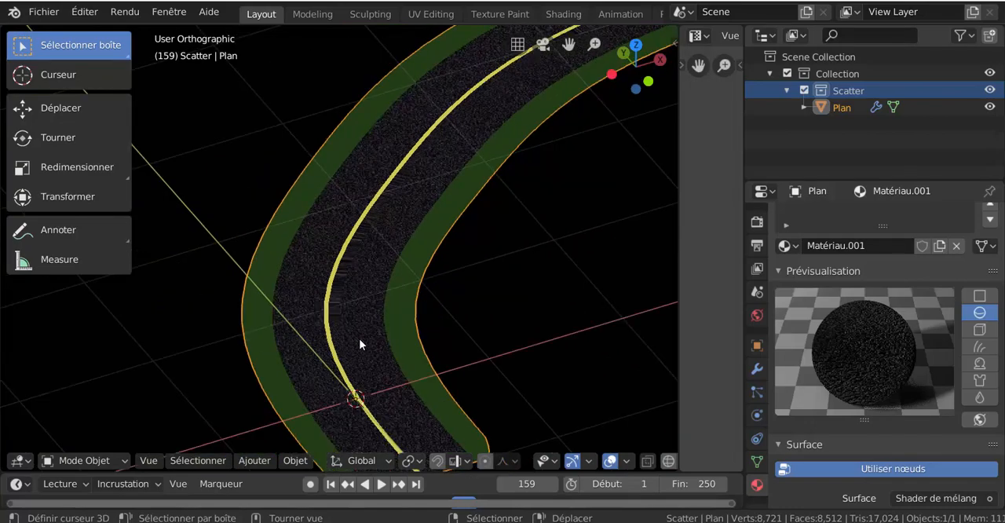
- In Edit Mode, add one lengthwise loop cut in the large curve's inner lane, slid against the yellow line at factor 0.963 with UV correction on
key("ctrl+Tab")
left_click(461, 381)
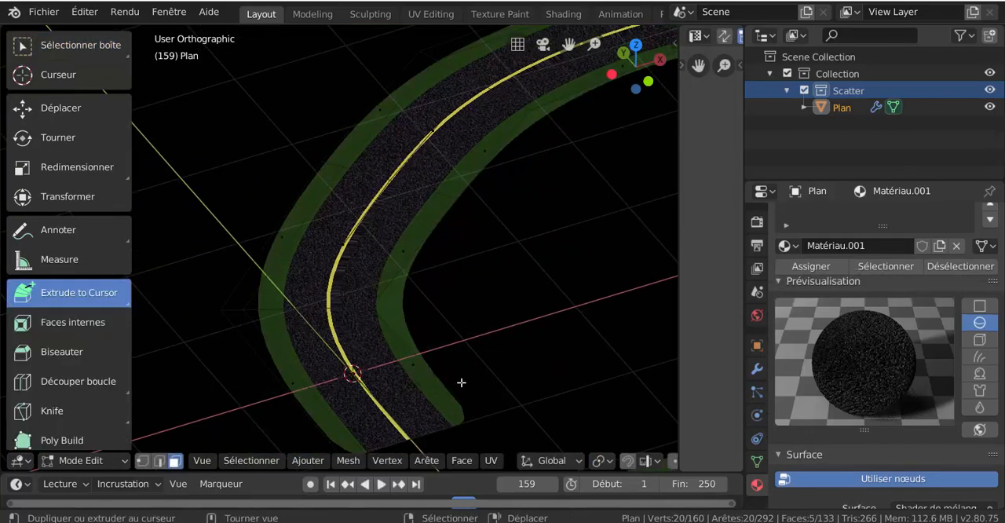
middle_click_drag(419, 394, 410, 396)
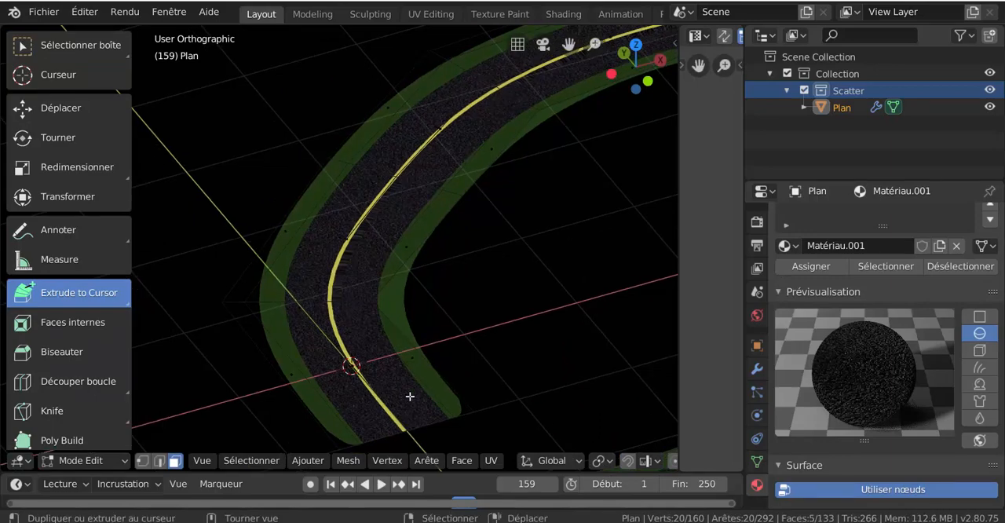
key("ctrl+r")
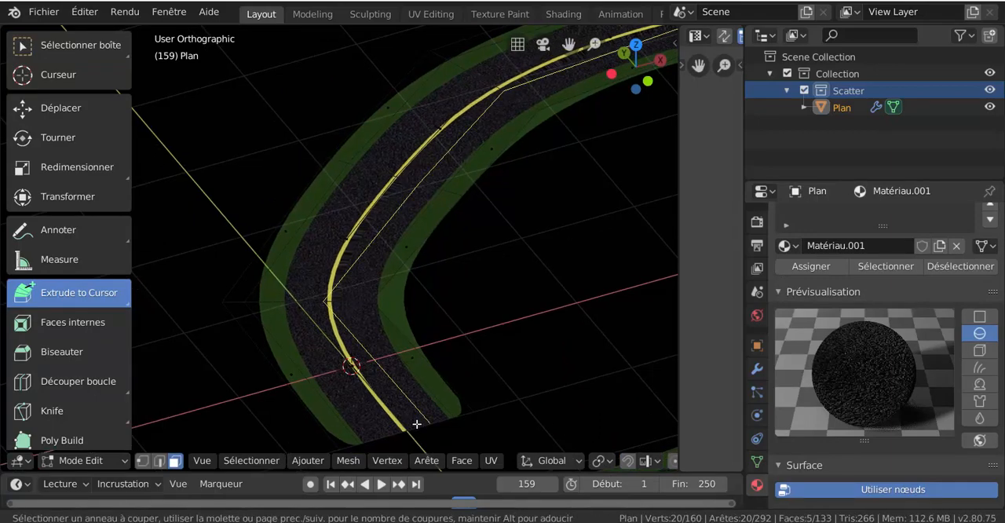
left_click(417, 425)
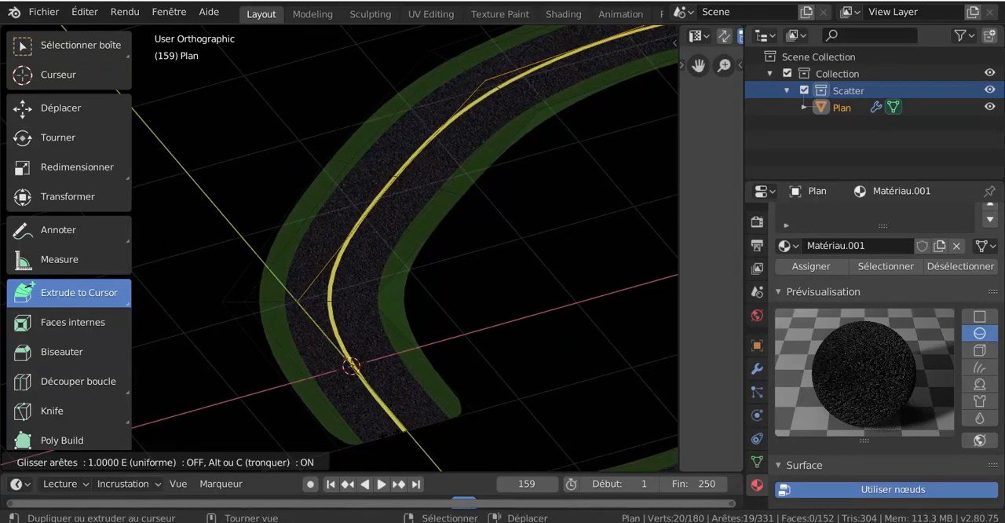
left_click(331, 392)
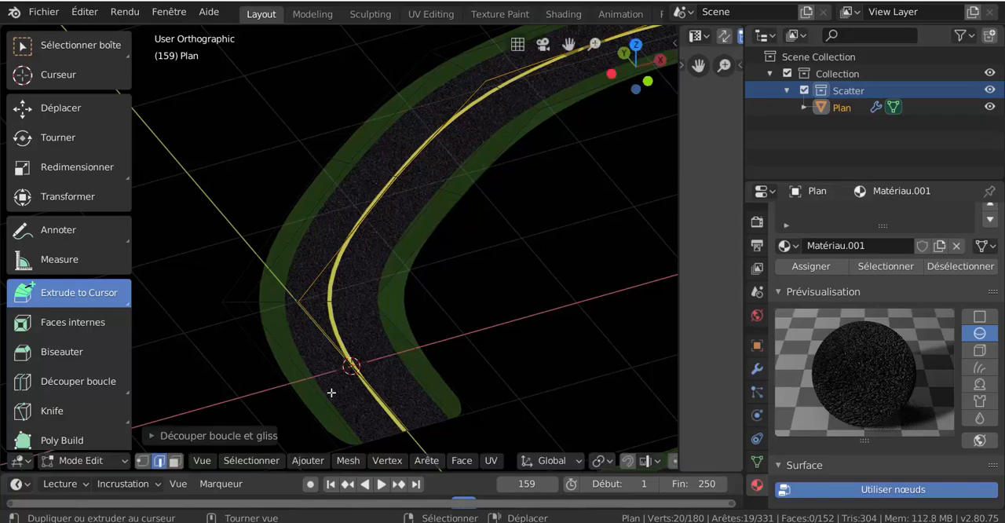
scroll(325, 378, "up", 4)
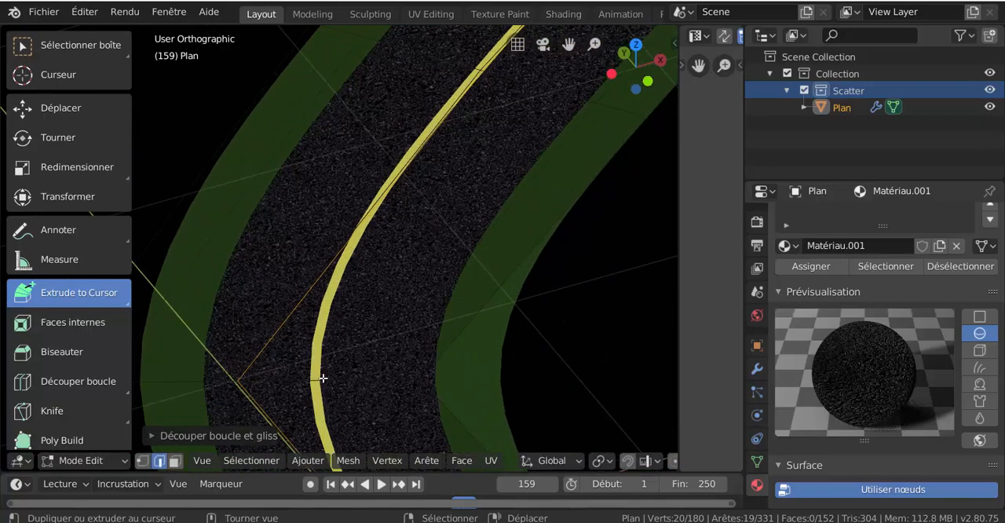
scroll(324, 377, "down", 3)
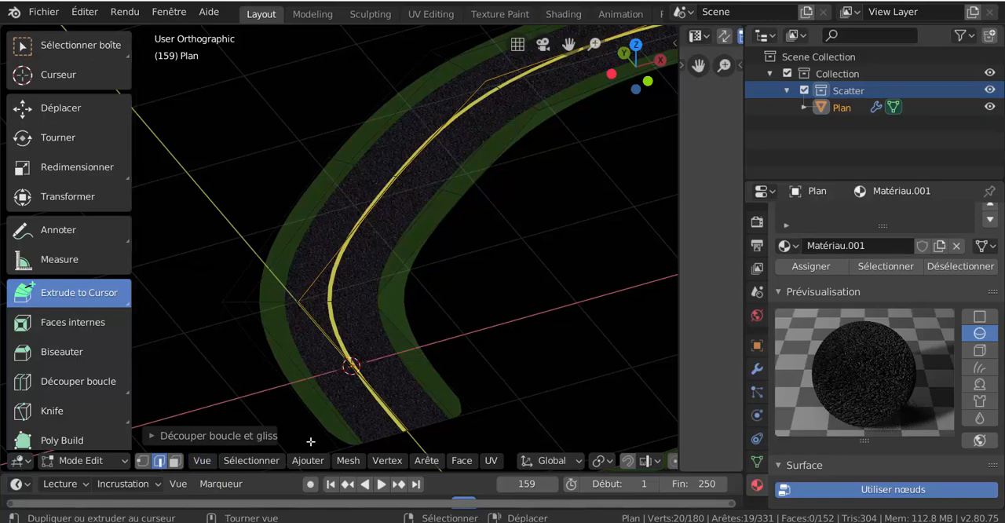
left_click(222, 435)
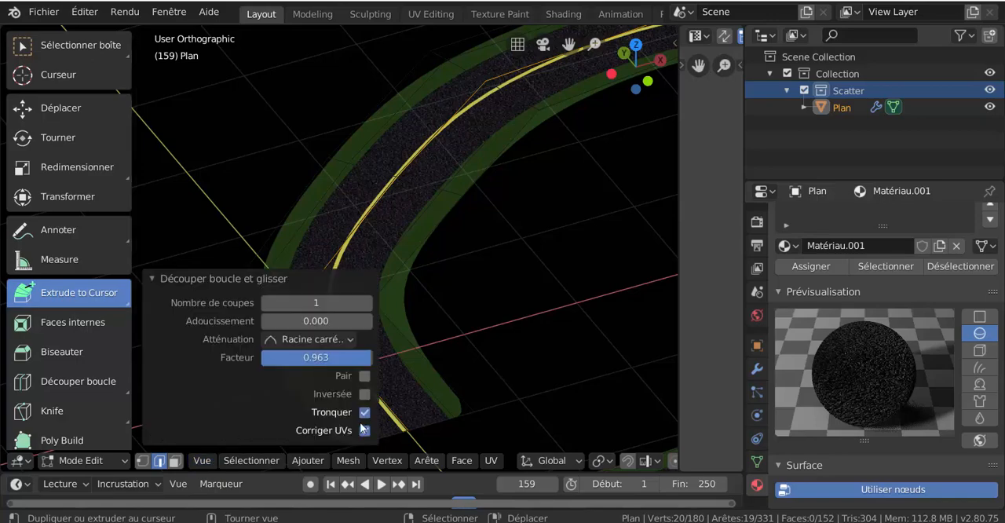
left_click(567, 362)
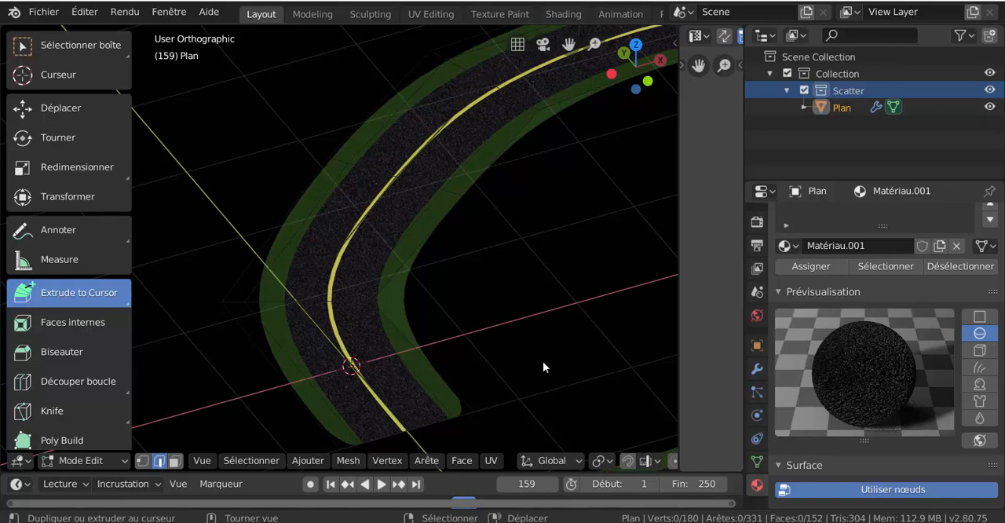
- Examine the large curve's asphalt texture and yellow line in Object Mode, close up and from farther away
key("ctrl+Tab")
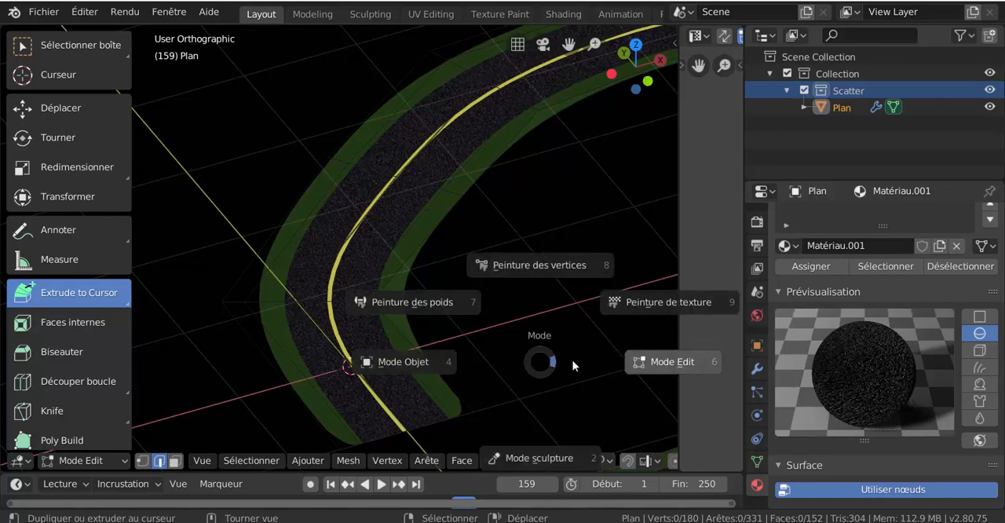
left_click(514, 361)
middle_click_drag(512, 353, 502, 359)
scroll(391, 329, "up", 4)
scroll(391, 330, "up", 1)
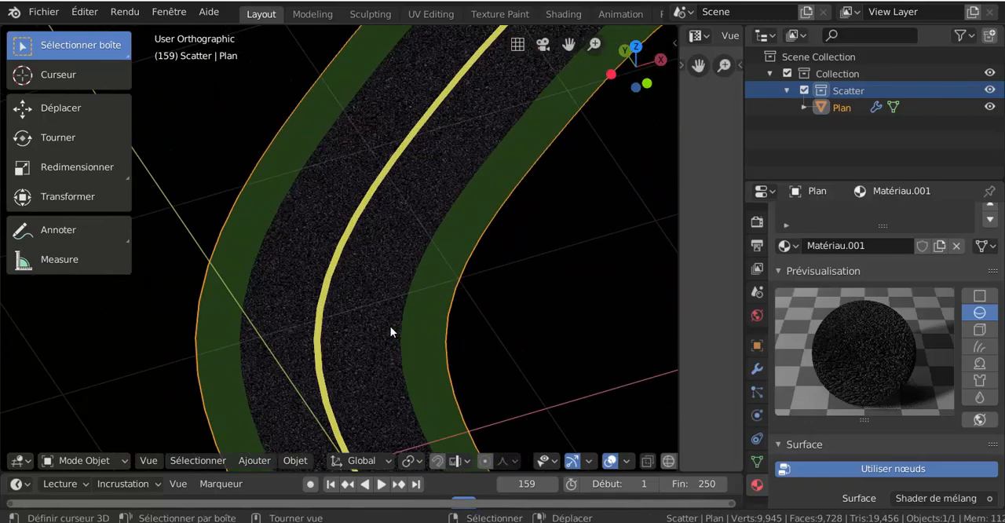
scroll(390, 330, "up", 1)
scroll(390, 326, "down", 5)
scroll(391, 326, "up", 4)
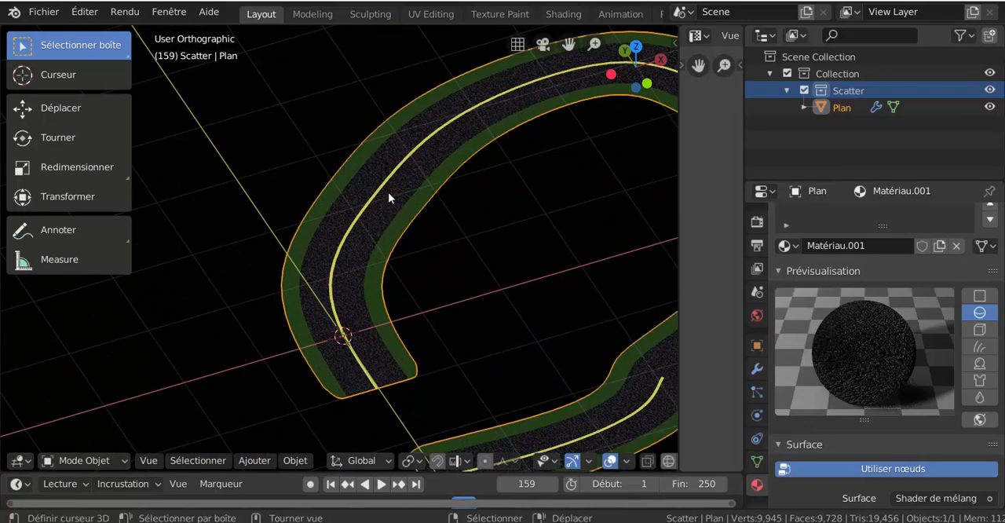
scroll(378, 287, "up", 3)
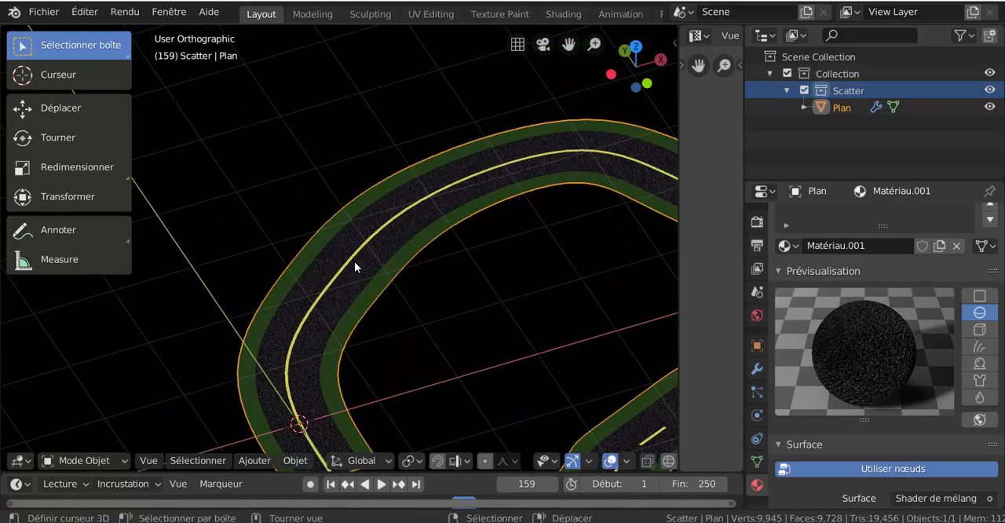
- In Edit Mode, add three unslid loop cuts across the road in one segment of the large curve, with UV correction on
key("ctrl+Tab")
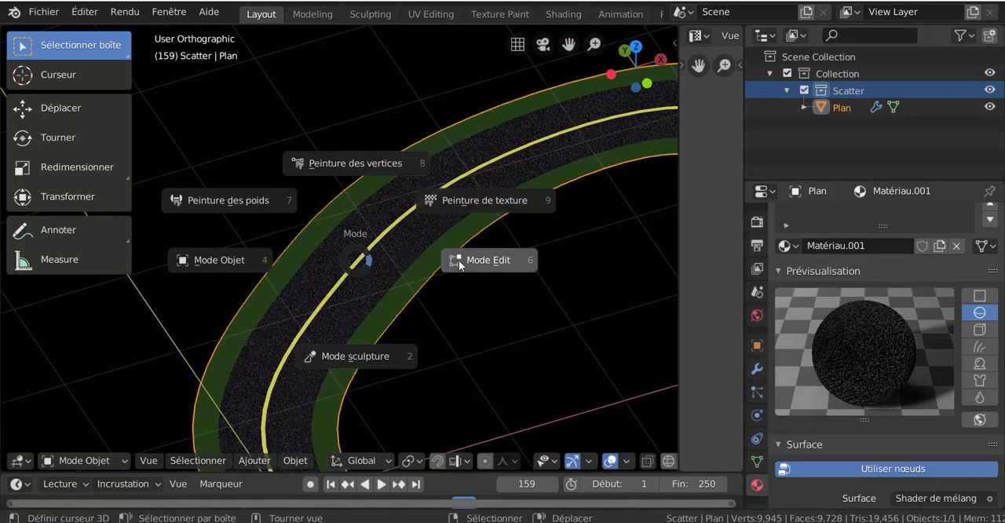
left_click(459, 260)
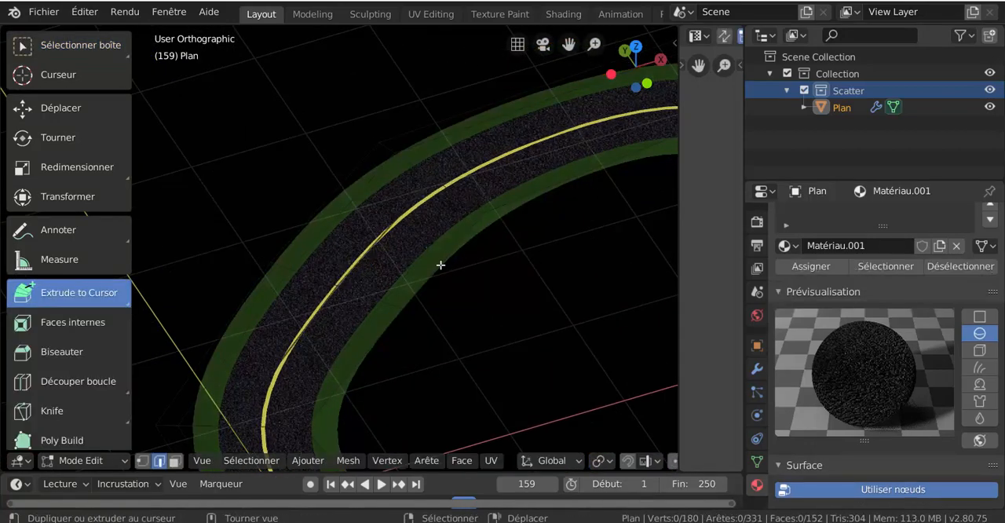
key("ctrl+r")
scroll(369, 251, "up", 2)
left_click(377, 250)
right_click(379, 249)
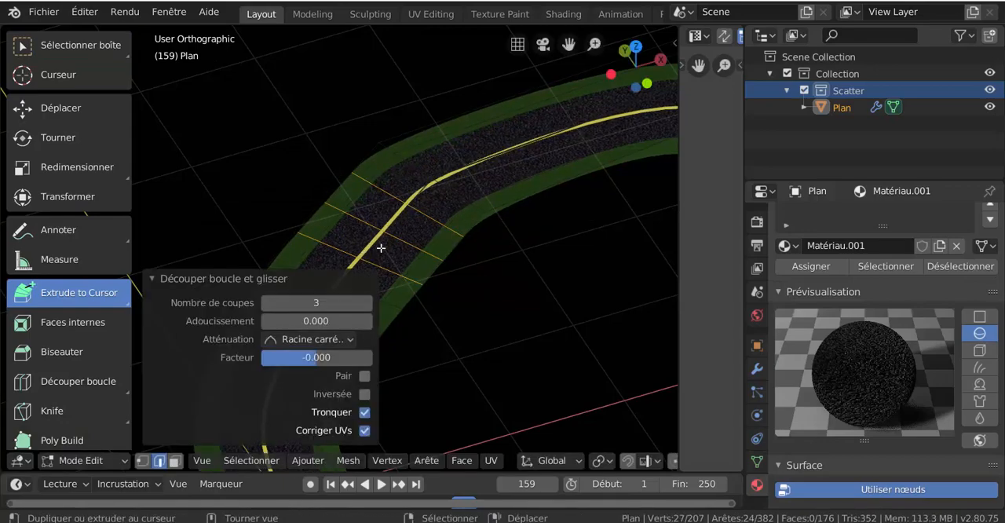
- Add three more unslid crosswise loop cuts in the next road segment along the large curve
key("ctrl+r")
scroll(497, 164, "up", 2)
left_click(497, 163)
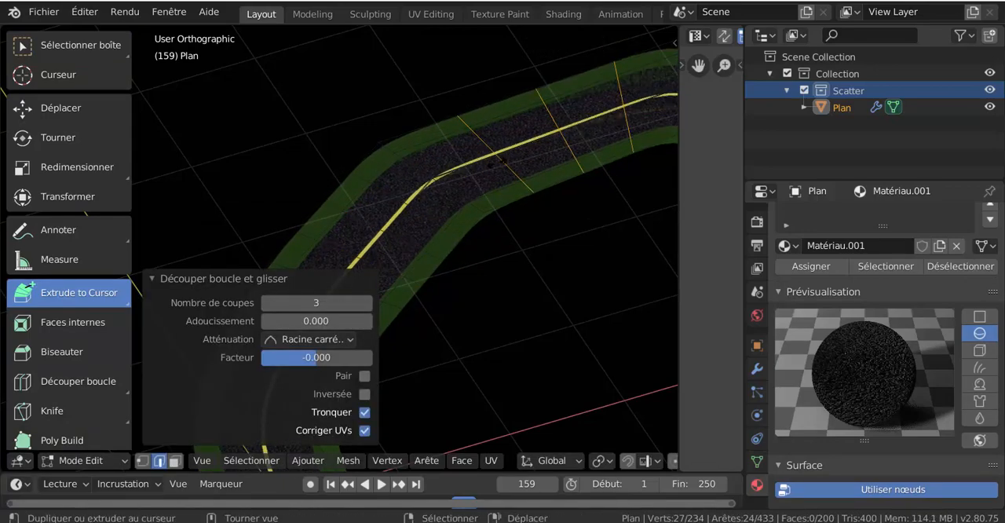
scroll(429, 220, "down", 1)
middle_click_drag(434, 229, 501, 171, "shift")
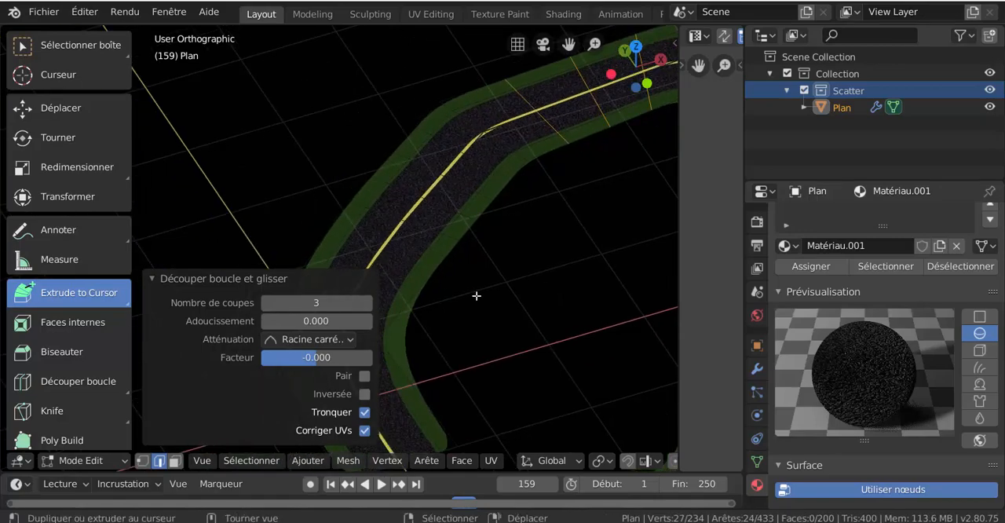
left_click(414, 207)
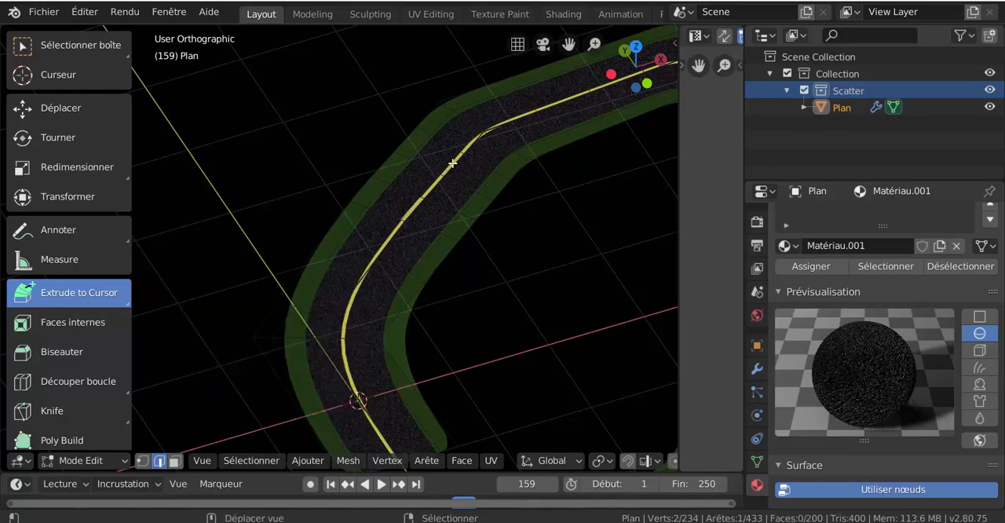
left_click(487, 134, "shift")
right_click(492, 128, "shift")
middle_click_drag(515, 167, 452, 227, "shift")
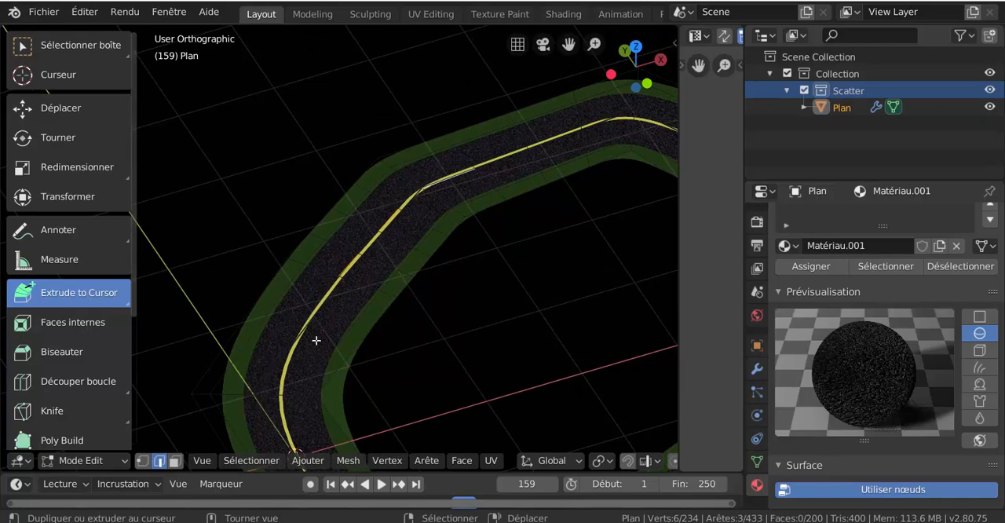
scroll(403, 258, "up", 3)
right_click(356, 280)
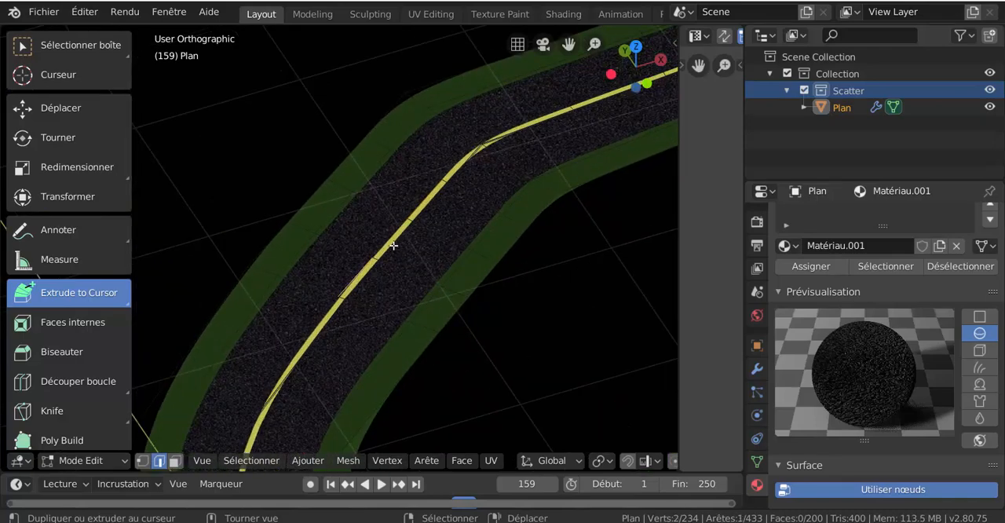
right_click(426, 206, "shift")
right_click(504, 133, "shift")
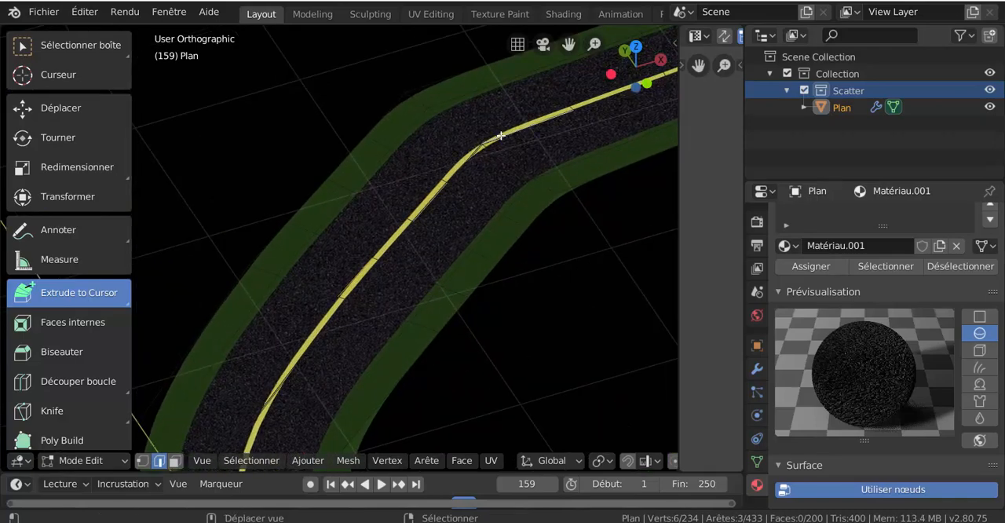
- In face select mode, select three alternating faces of the yellow centre line along the newly cut segments
left_click(174, 462)
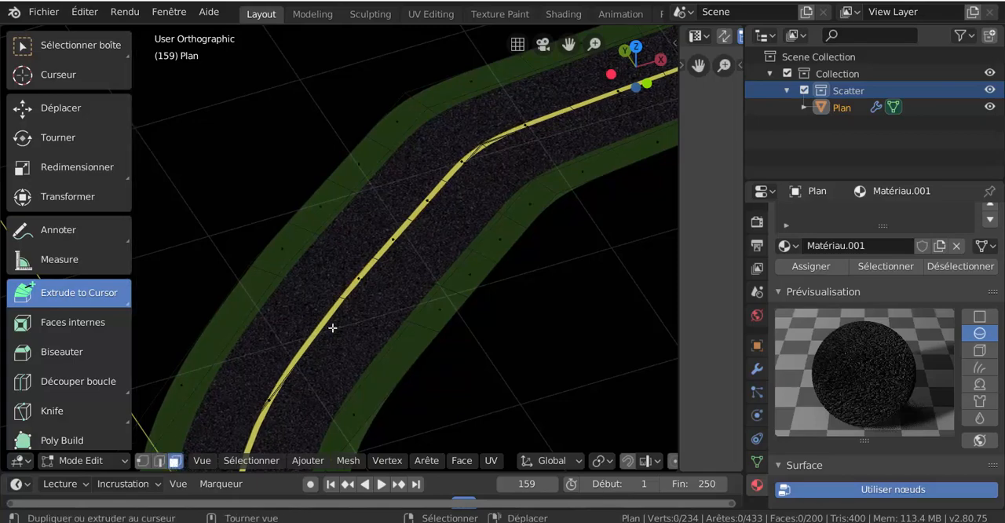
left_click(361, 274)
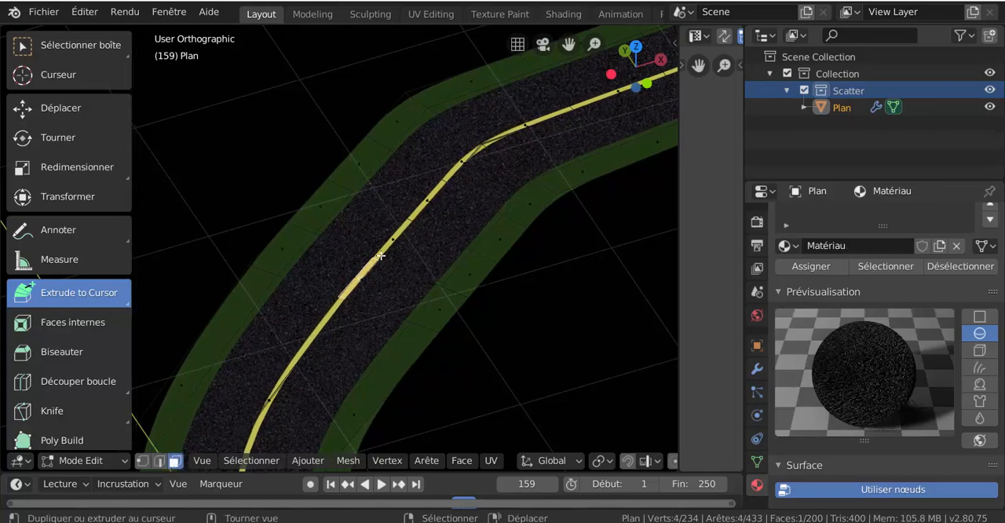
left_click(431, 198, "shift")
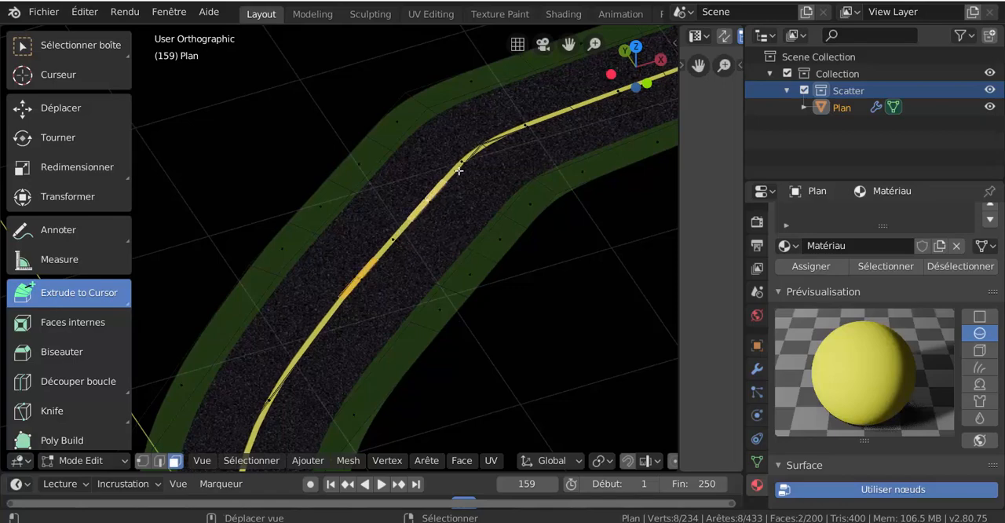
left_click(516, 128, "shift")
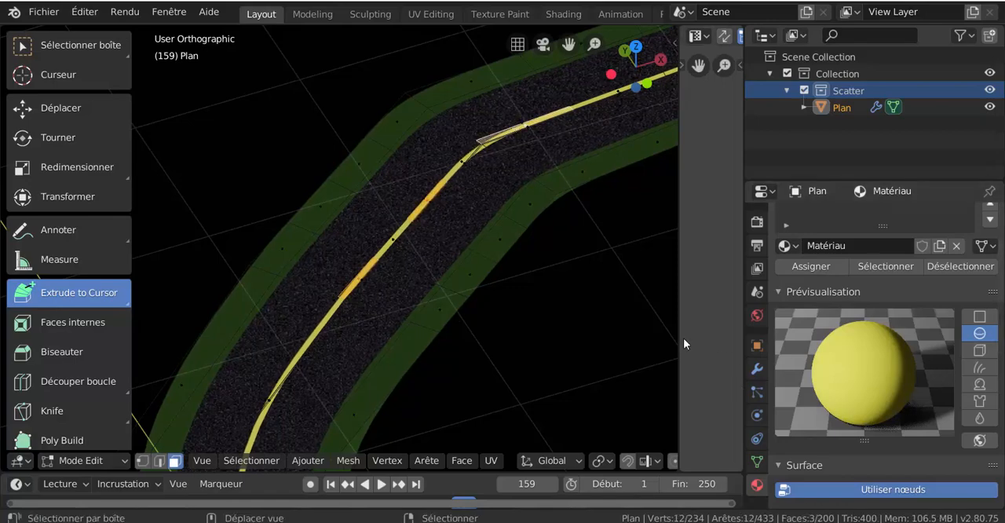
middle_click_drag(603, 341, 495, 286, "shift")
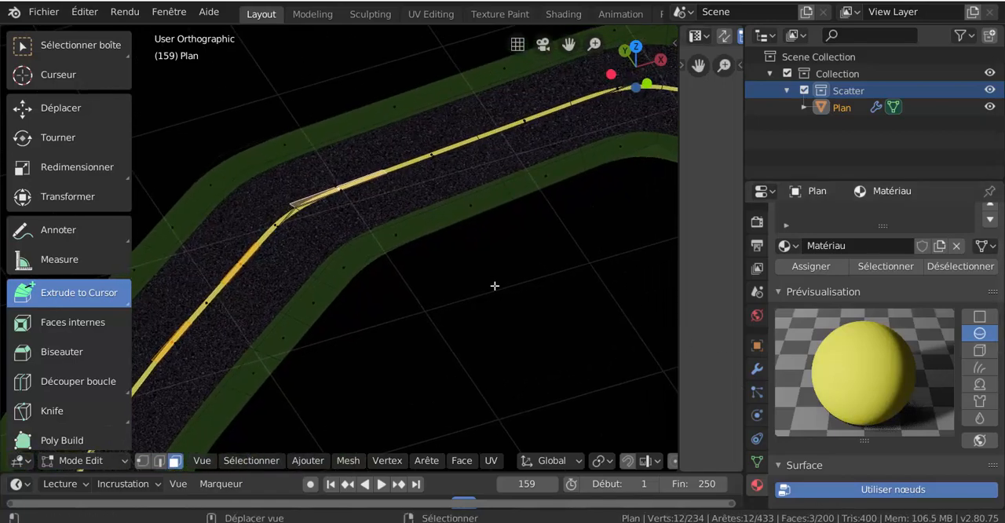
left_click(501, 126, "shift")
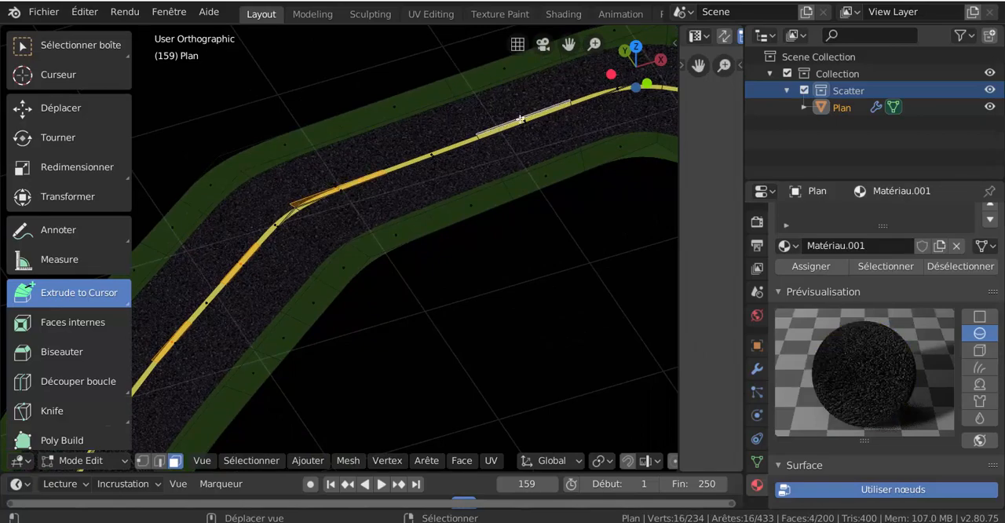
left_click(523, 118)
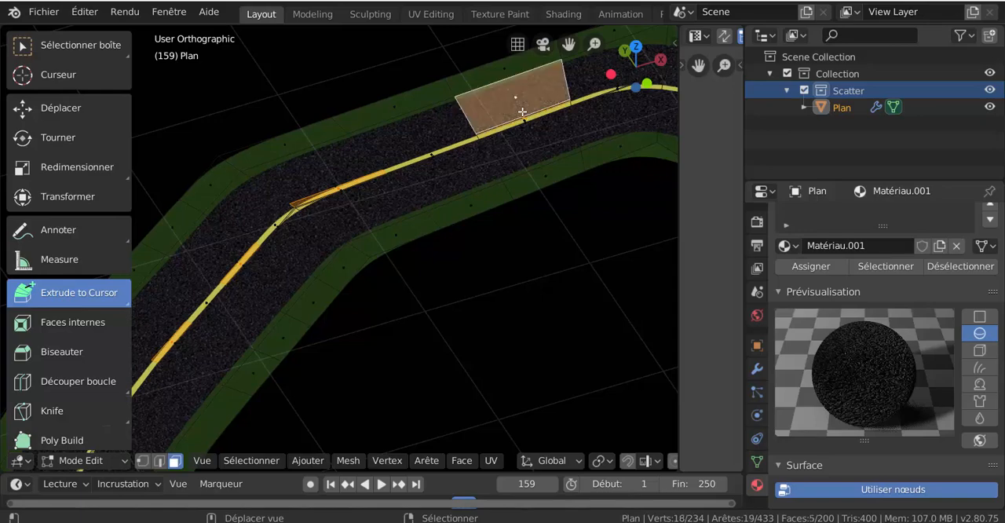
right_click(529, 120, "shift")
scroll(538, 117, "up", 3)
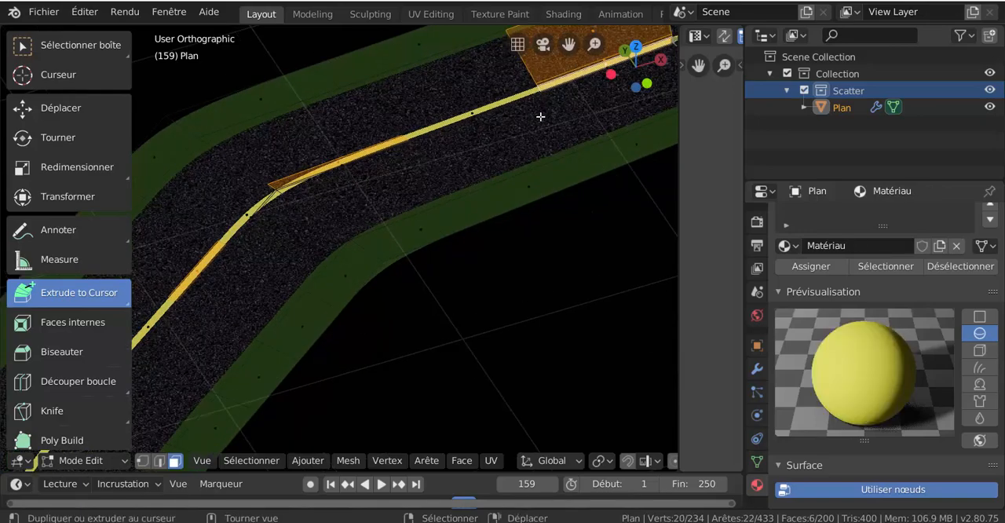
middle_click_drag(541, 117, 321, 301, "shift")
scroll(460, 167, "up", 3)
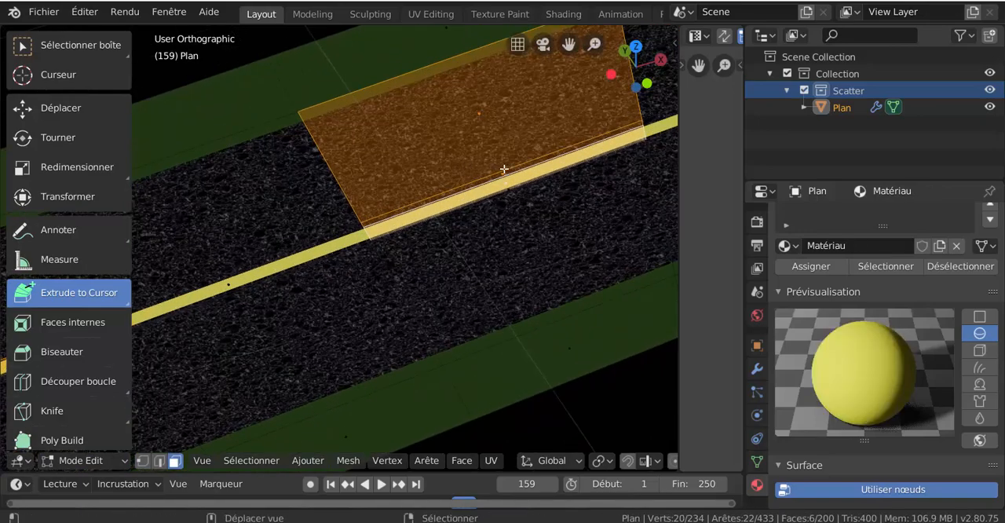
key("ctrl+z")
key("ctrl+z")
scroll(504, 189, "down", 5)
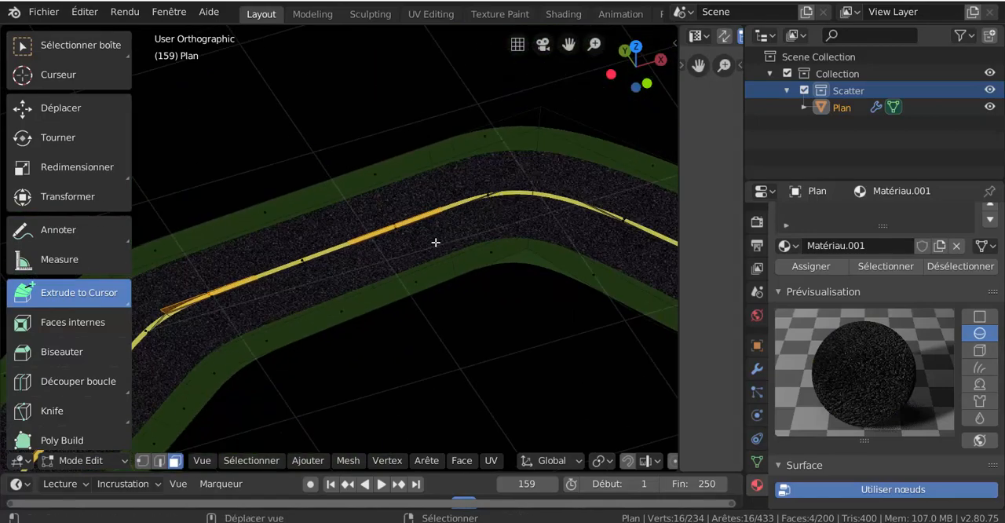
middle_click_drag(433, 242, 508, 209, "shift")
- Add the next alternating yellow centre-line face and the asphalt lane face beside it to the selection
right_click(468, 192, "shift")
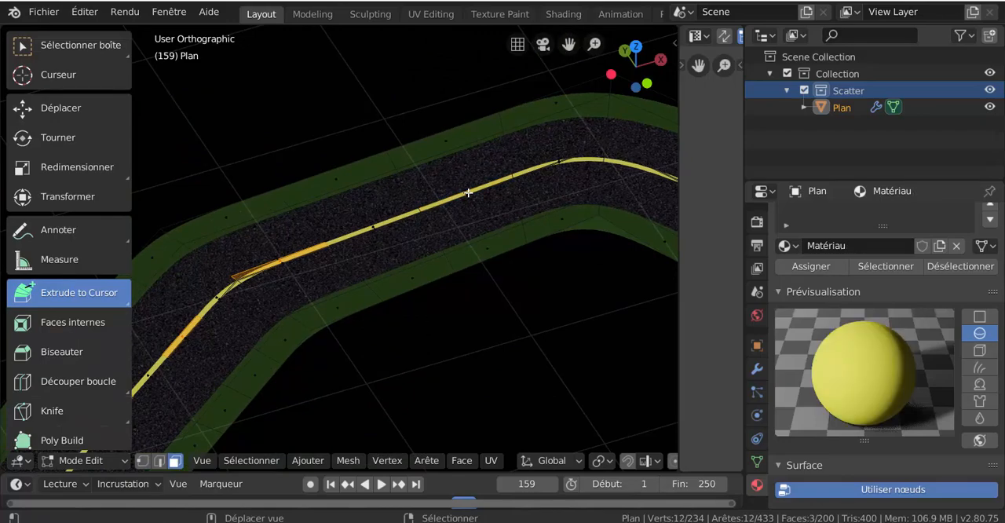
scroll(496, 254, "up", 2)
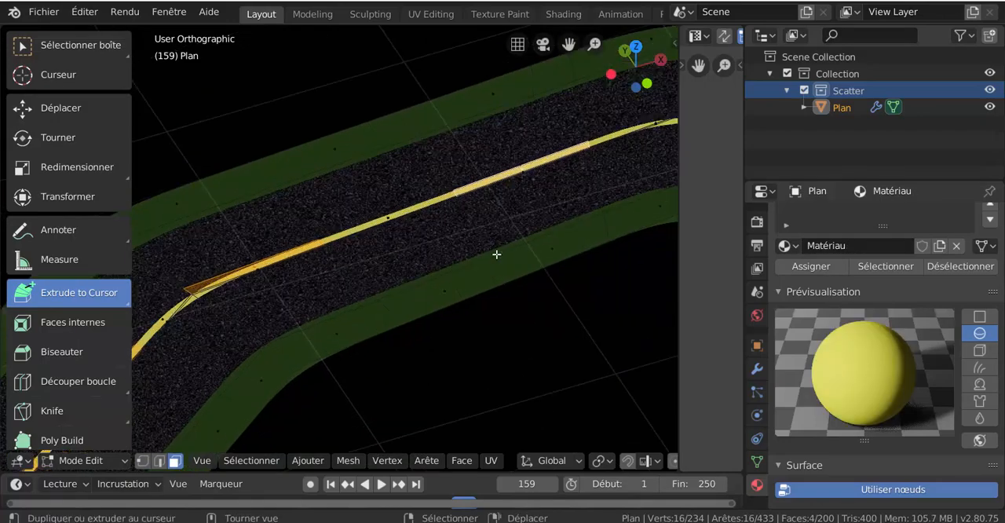
middle_click_drag(494, 238, 421, 226, "shift")
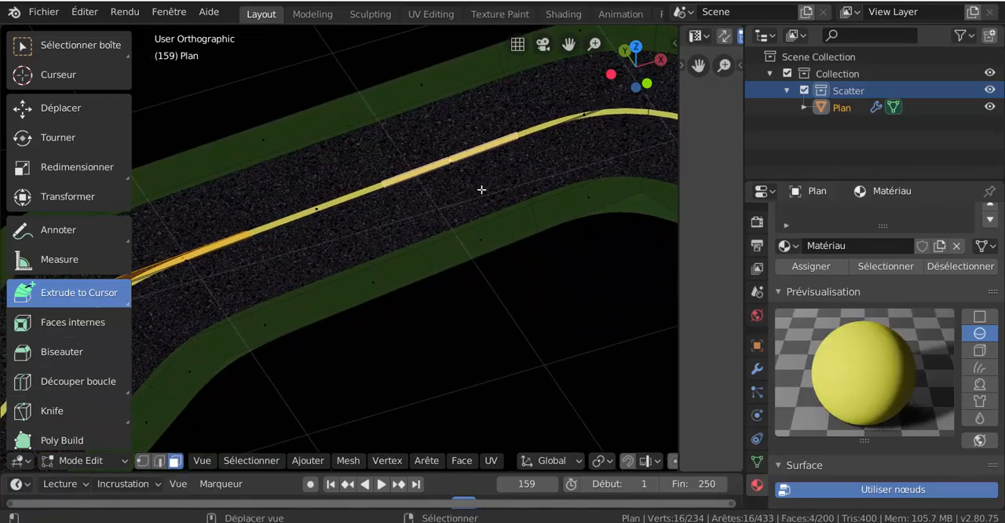
right_click(446, 217, "shift")
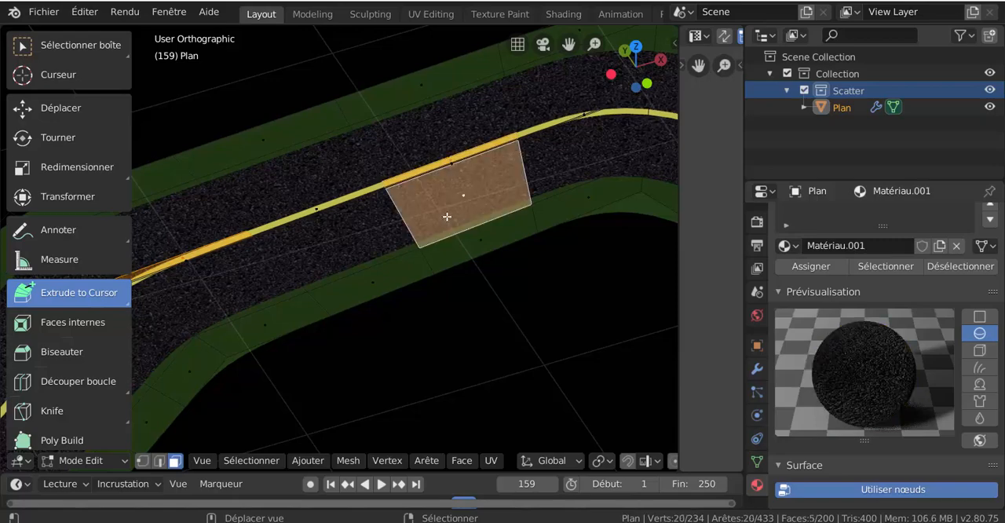
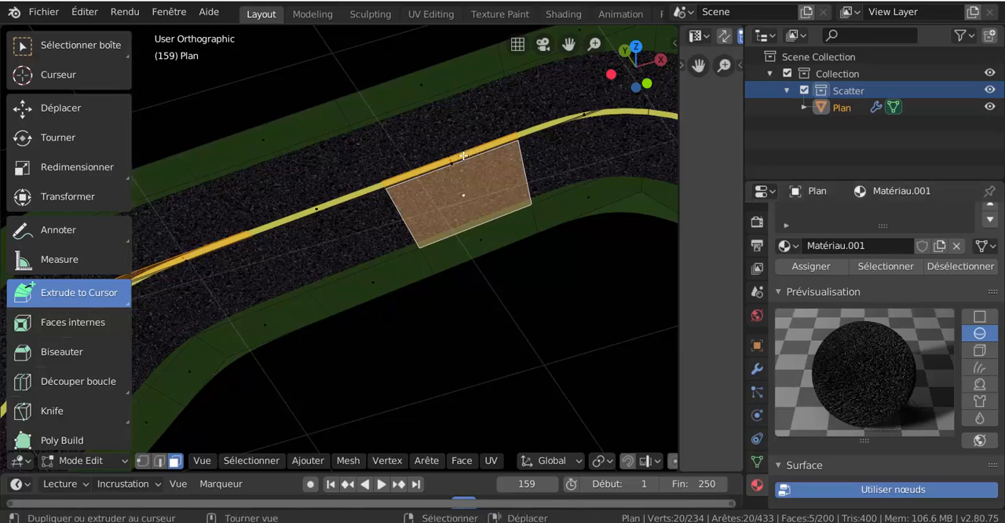
- Assign the asphalt material Matériau.001 to the selected centre-line and lane faces, and return to Object Mode
left_click(812, 269)
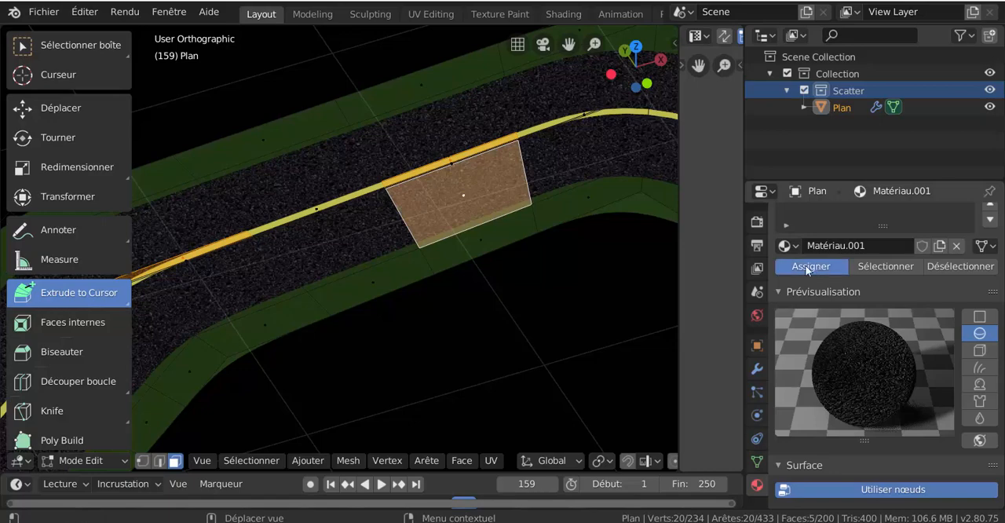
scroll(528, 298, "down", 5)
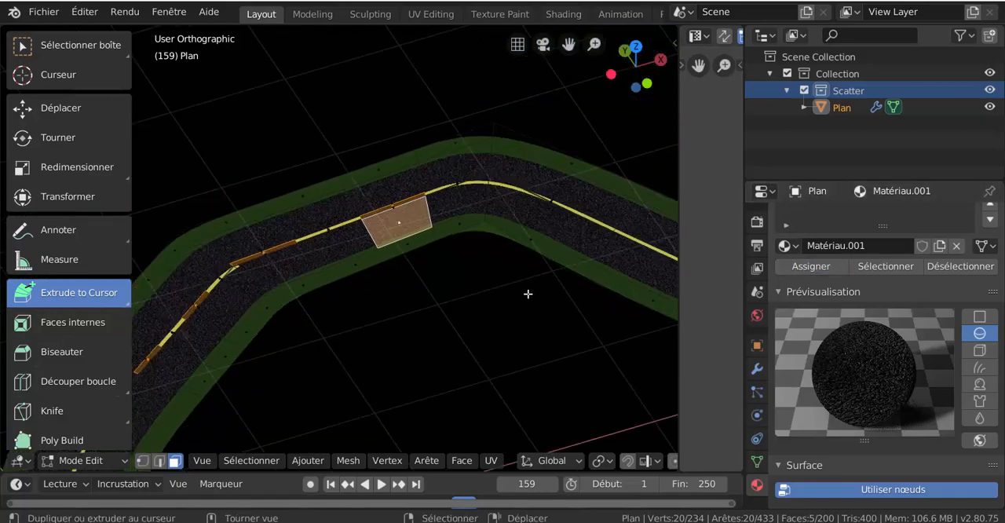
key("ctrl+Tab")
left_click(477, 332)
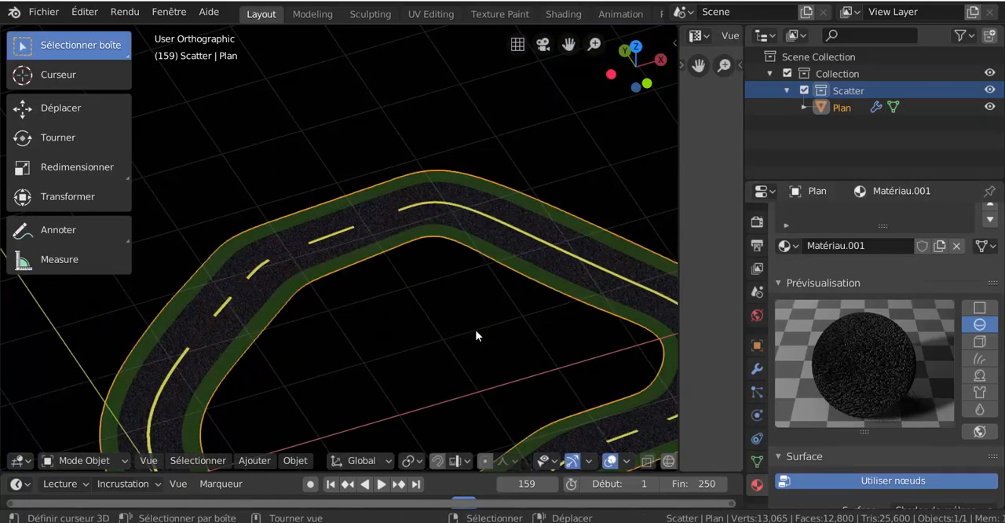
- Examine the spacing and length of the yellow dashes along the large curve and the opposite side of the road
scroll(475, 333, "down", 3)
middle_click_drag(476, 333, 362, 186)
middle_click_drag(337, 227, 407, 301)
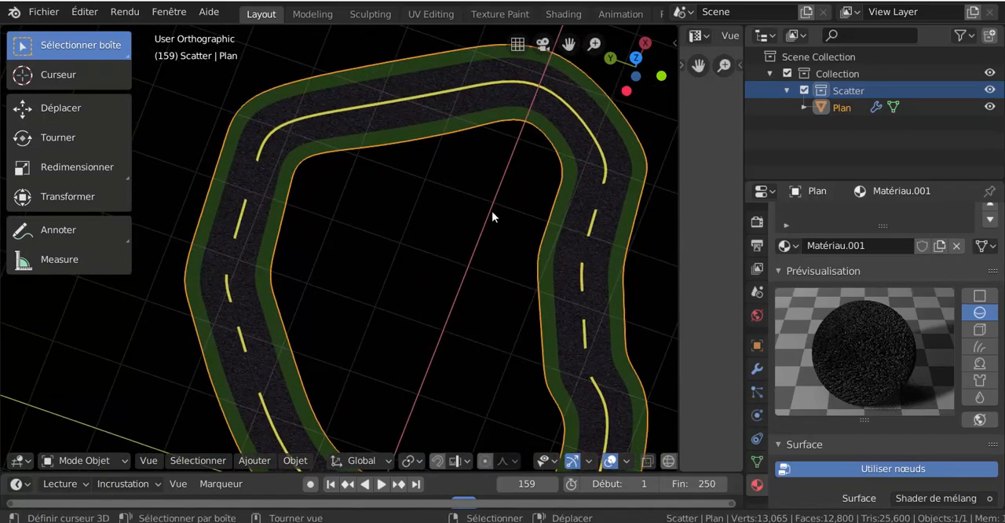
middle_click_drag(355, 252, 342, 200, "shift")
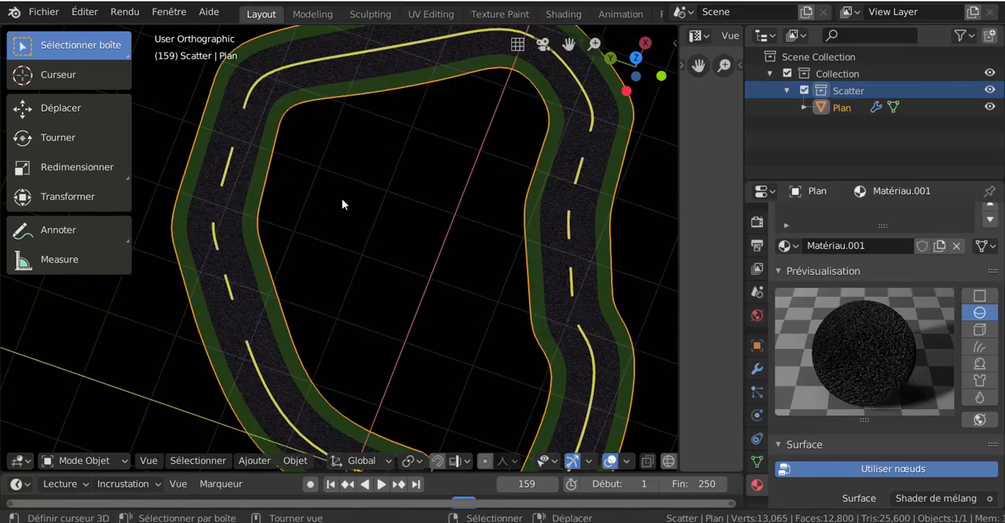
scroll(342, 198, "down", 3)
middle_click_drag(342, 198, 349, 264)
scroll(265, 208, "up", 3)
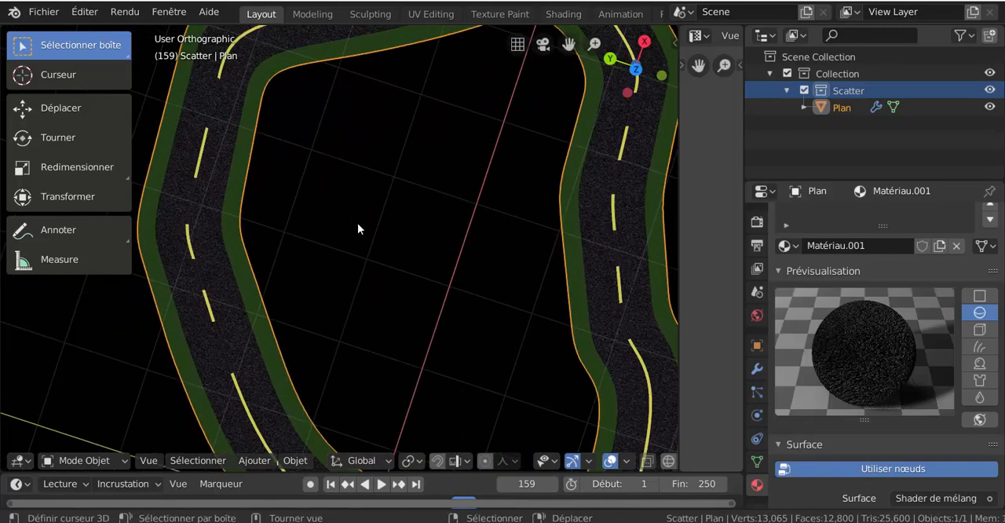
middle_click_drag(356, 222, 484, 293, "shift")
scroll(408, 226, "up", 3)
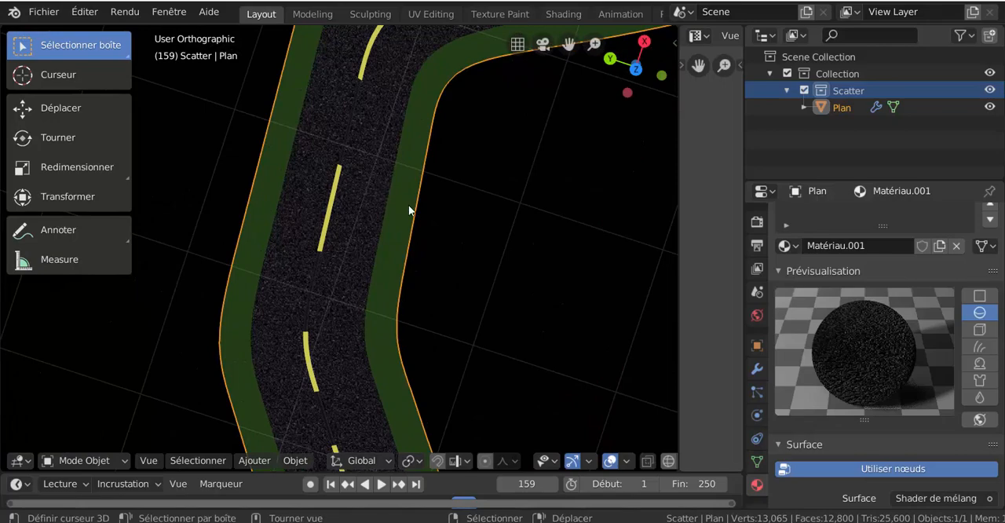
- In Edit Mode, add one loop cut across the road beyond the straight dash, slid to factor 1.000, with UV correction off
key("ctrl+Tab")
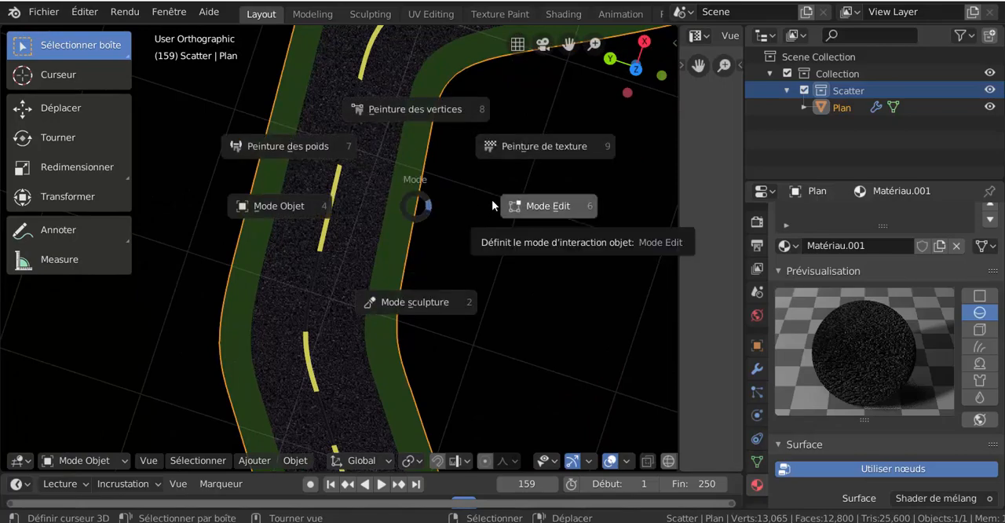
left_click(493, 201)
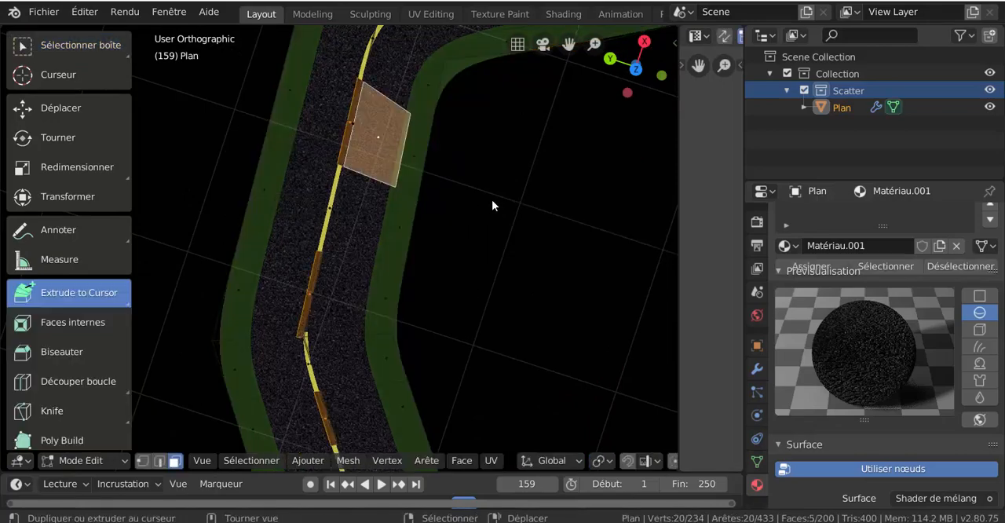
key("ctrl+r")
left_click(421, 177)
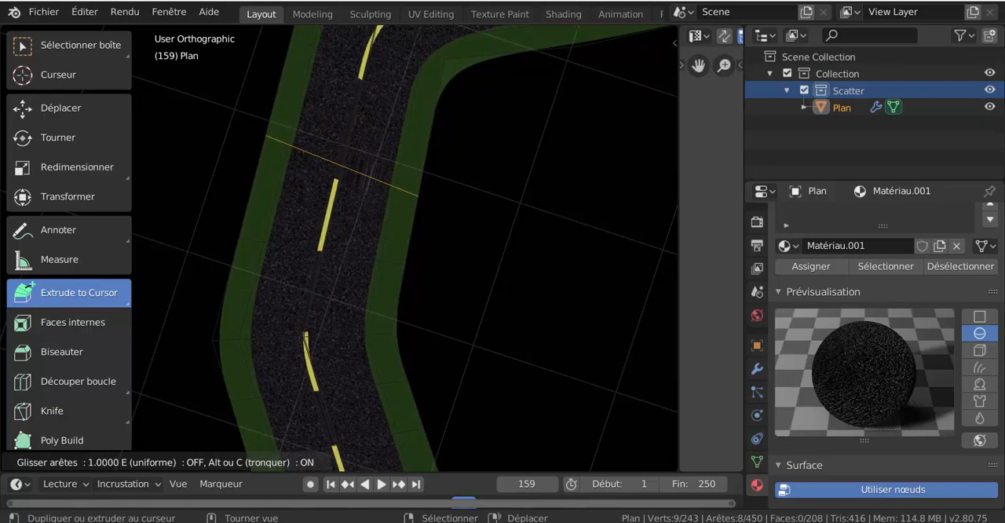
left_click(453, 226)
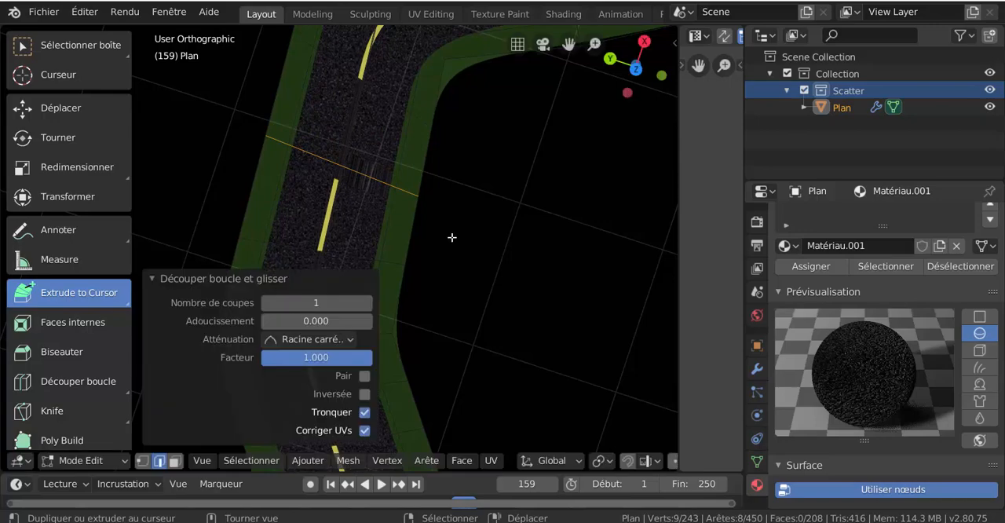
left_click(364, 431)
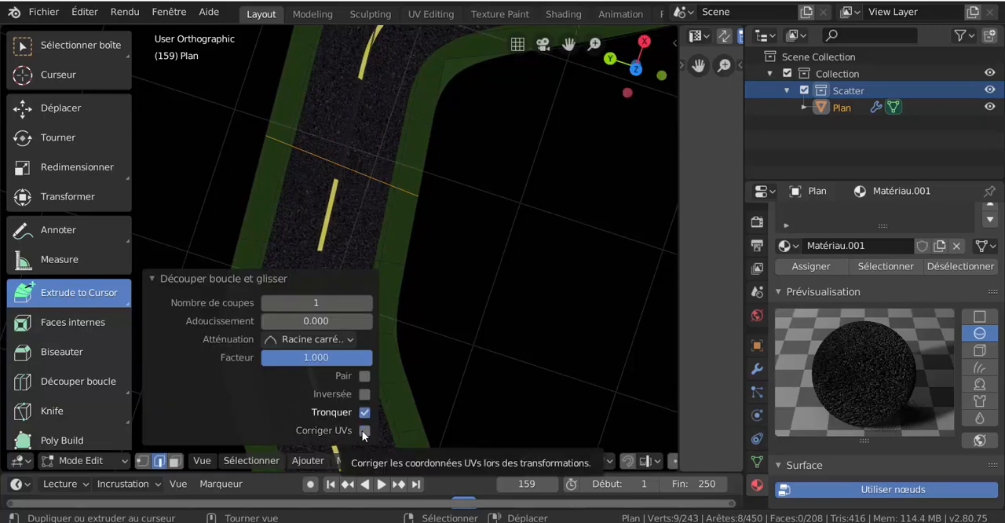
scroll(496, 311, "down", 1)
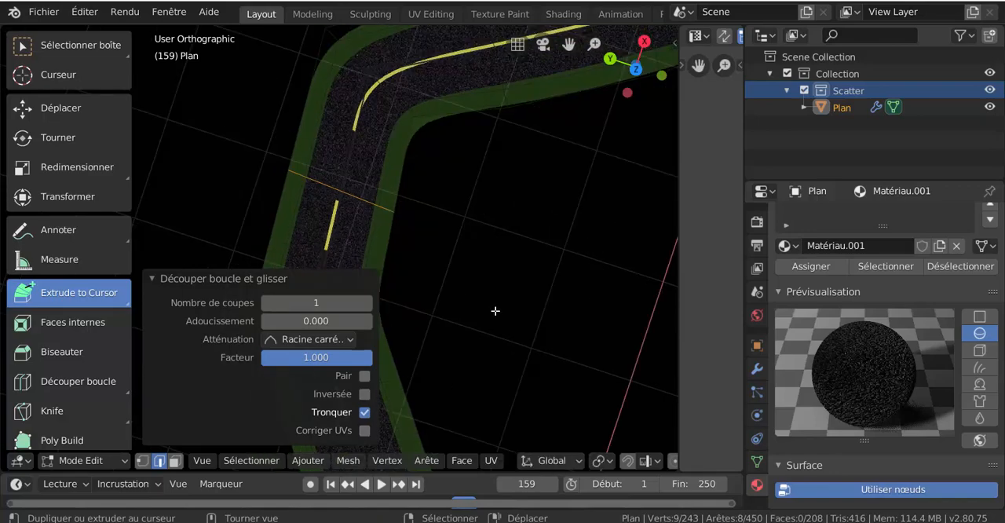
scroll(496, 309, "down", 1)
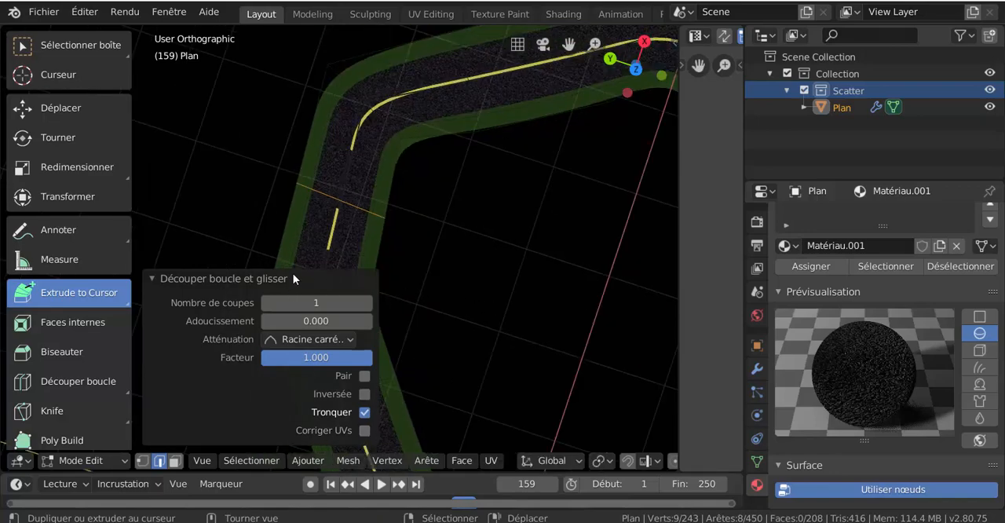
left_click(293, 278)
- Slide the crosswise edge loop at the end of the dash in the bend forward along the road to lengthen that dash
middle_click_drag(388, 315, 353, 180)
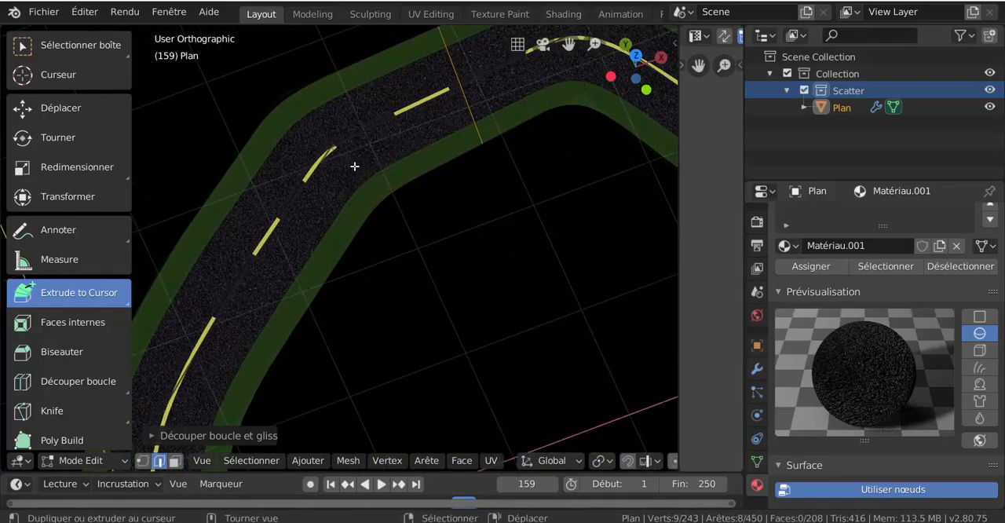
left_click(354, 166)
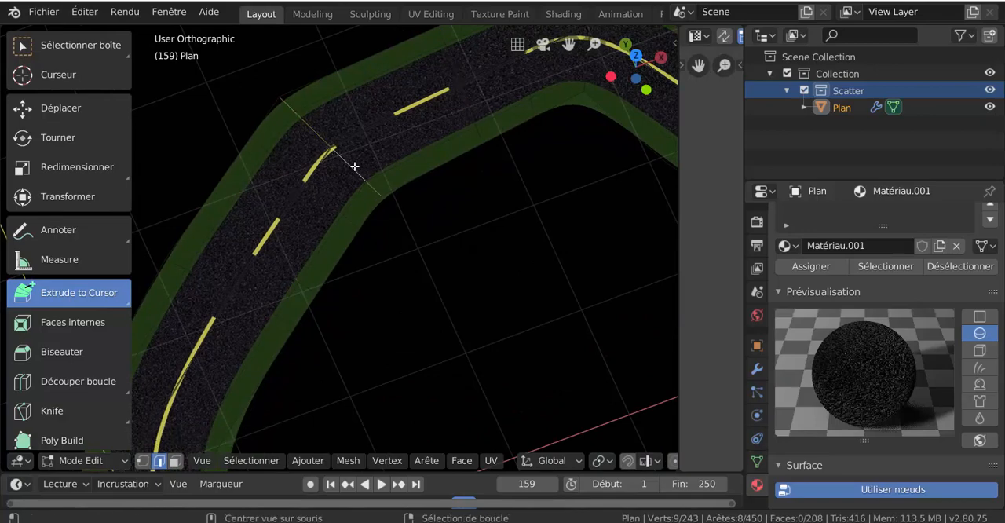
key("g")
key("g")
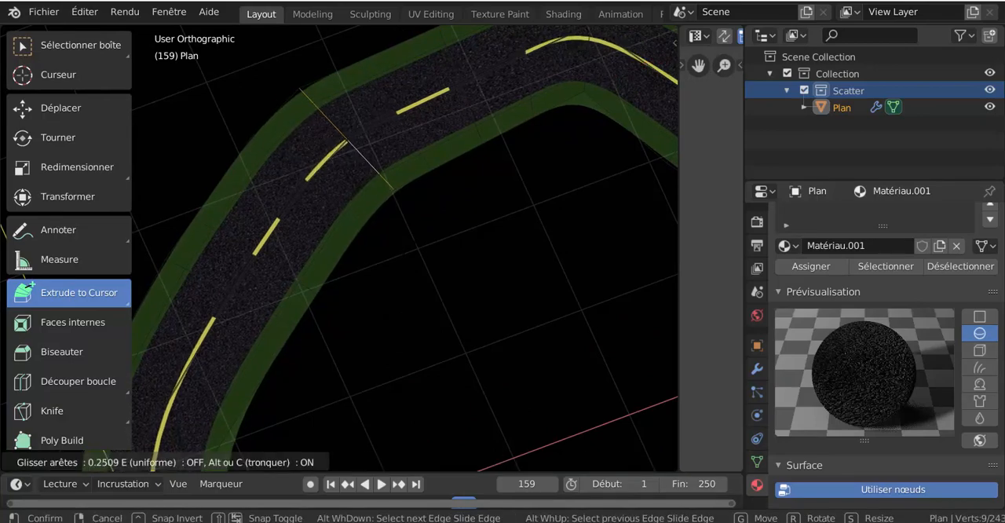
left_click(375, 256)
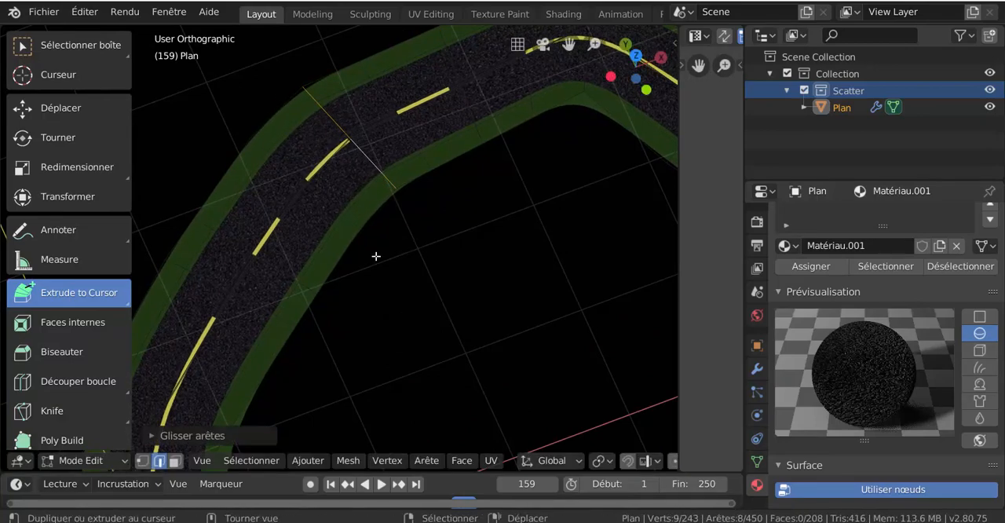
- Slide the edge loop at the end of the shorter dash before the bend slightly forward to lengthen it
left_click(306, 235)
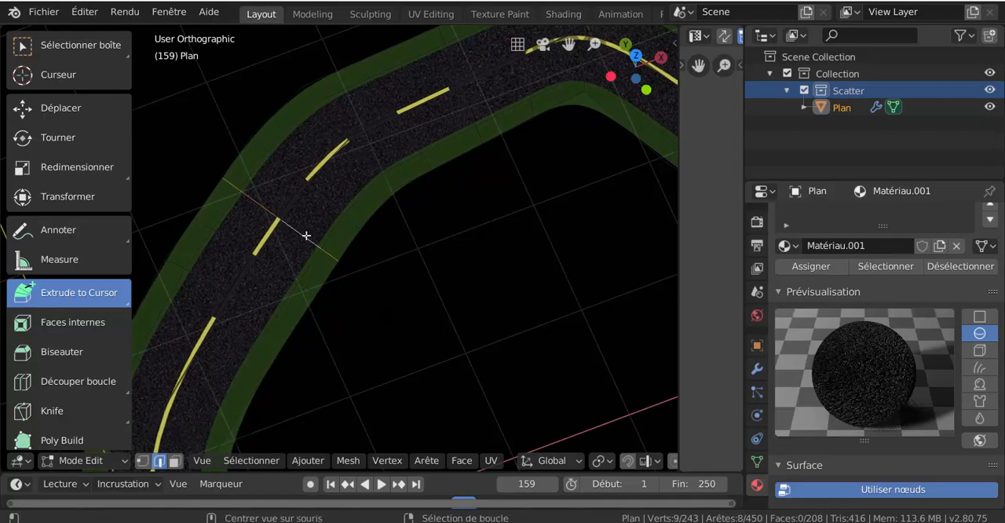
key("g")
key("g")
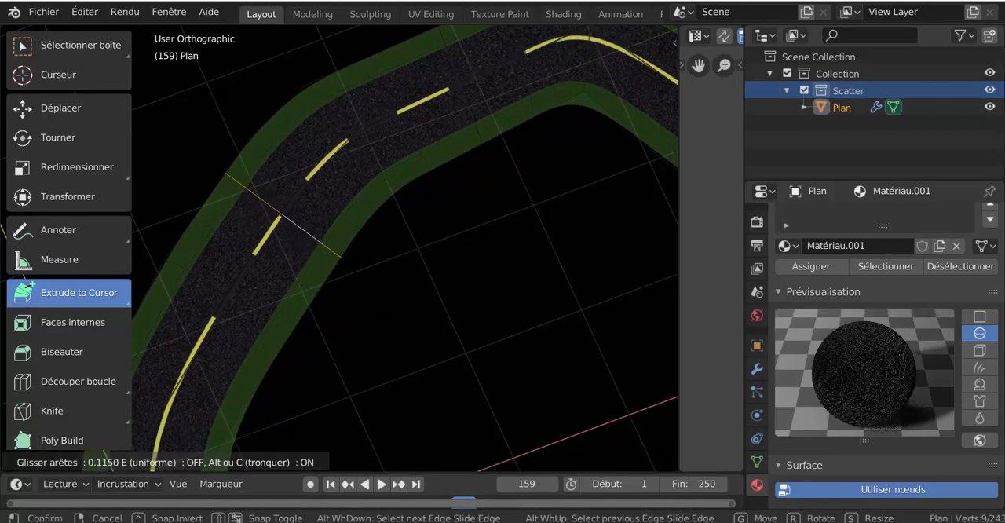
left_click(374, 307)
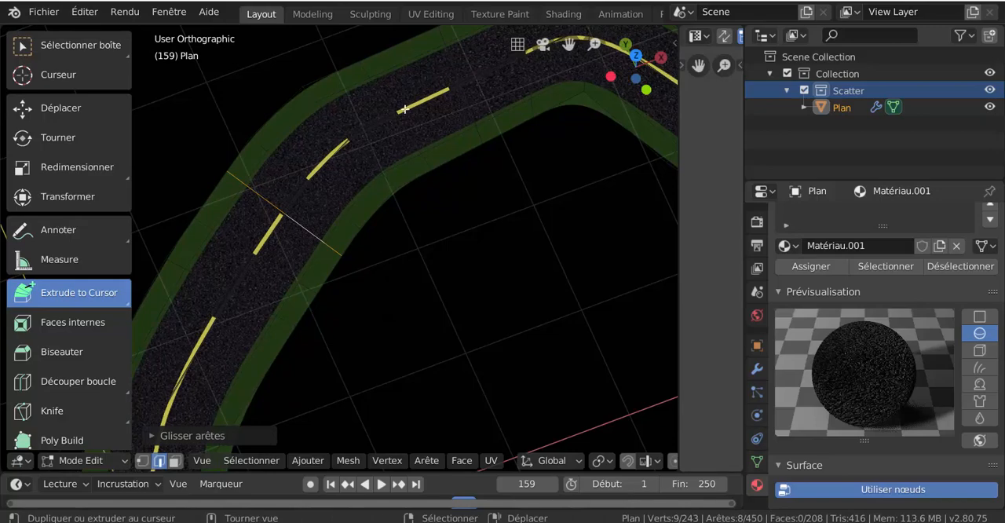
key("space")
mouse_move(424, 142)
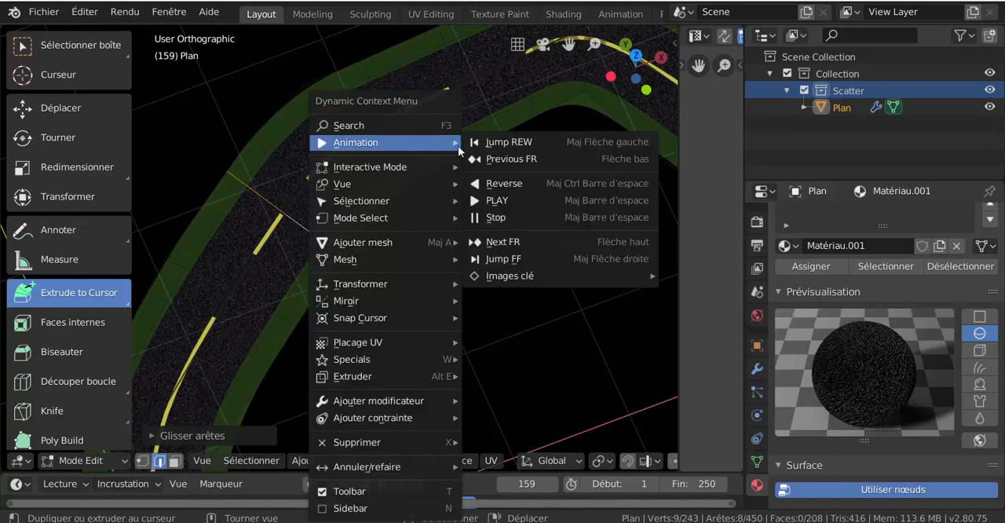
right_click(526, 277)
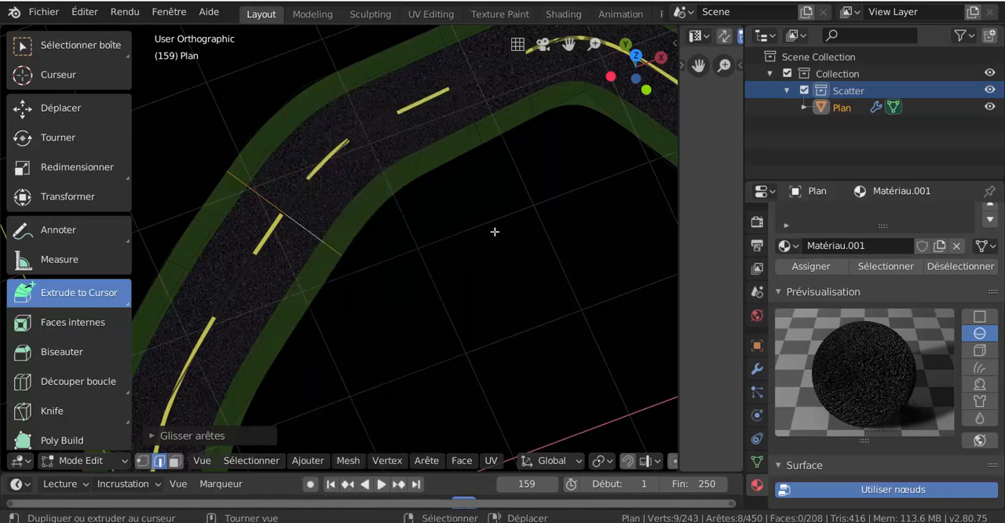
left_click(417, 140, "alt")
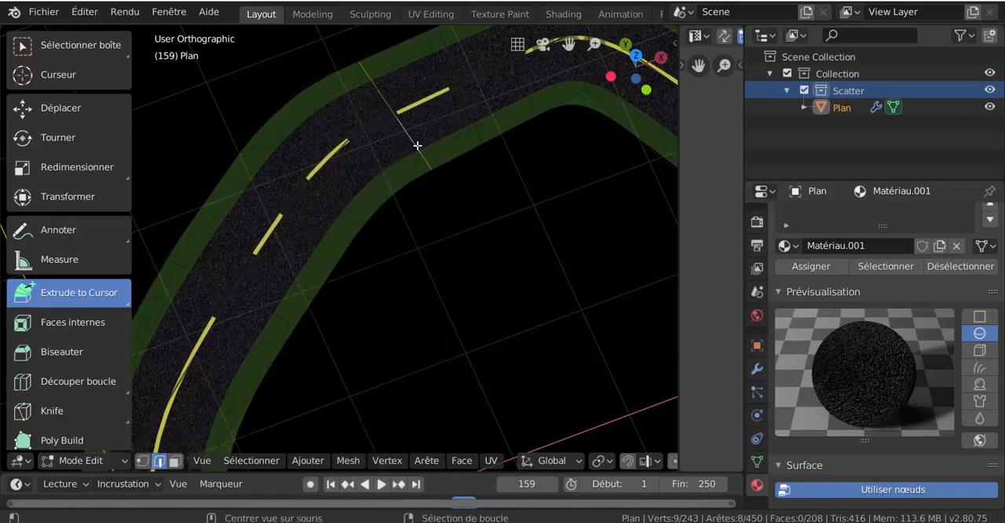
- Slide the edge loop at the end of the dash in the bend back by about 0.08
left_click(375, 165, "alt")
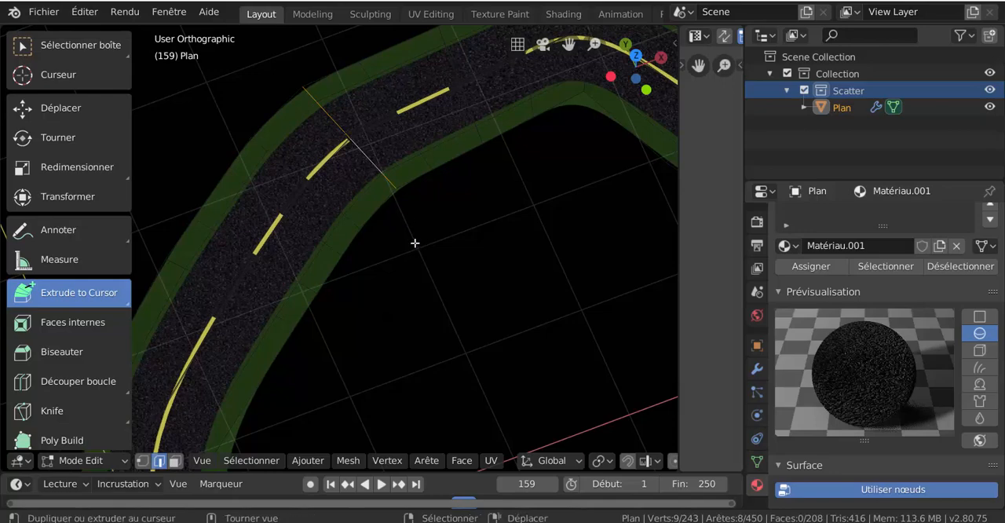
key("g")
key("g")
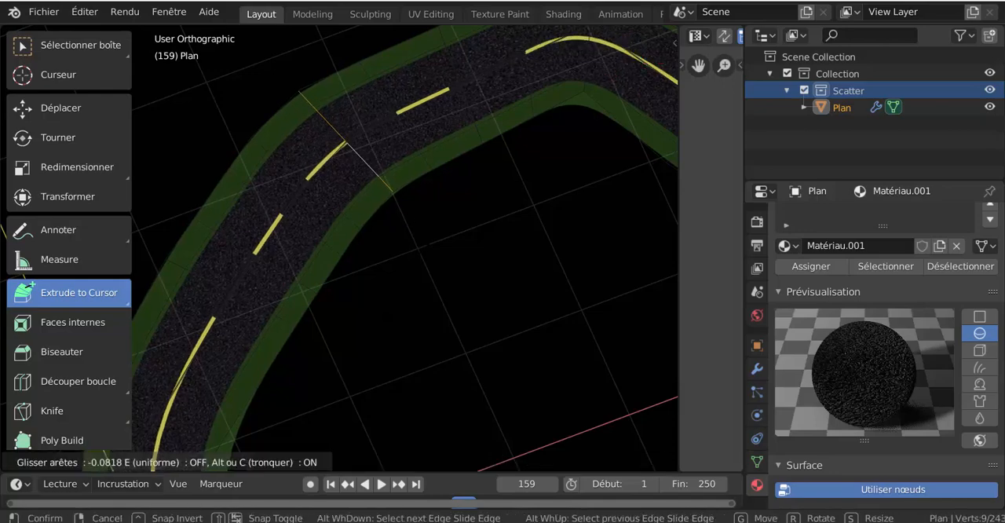
left_click(412, 135)
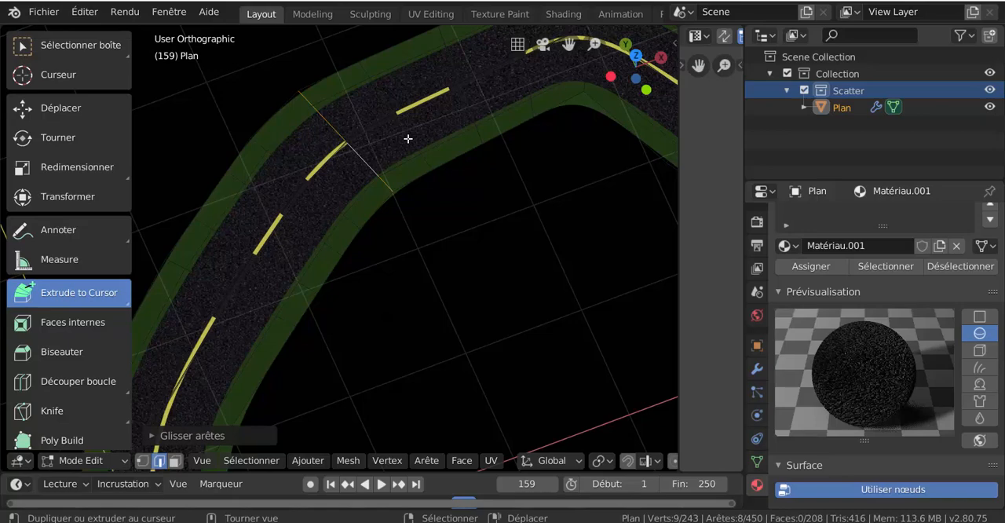
right_click(408, 138)
key("Escape")
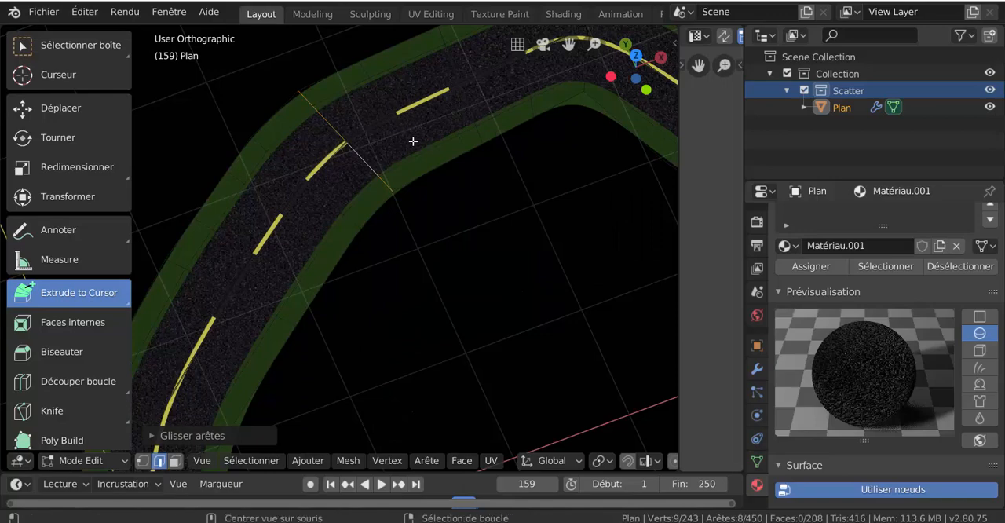
- Slide the edge loop at the start of the dash after the bend back by about 0.43 to lengthen that dash
left_click(413, 141)
key("g")
key("g")
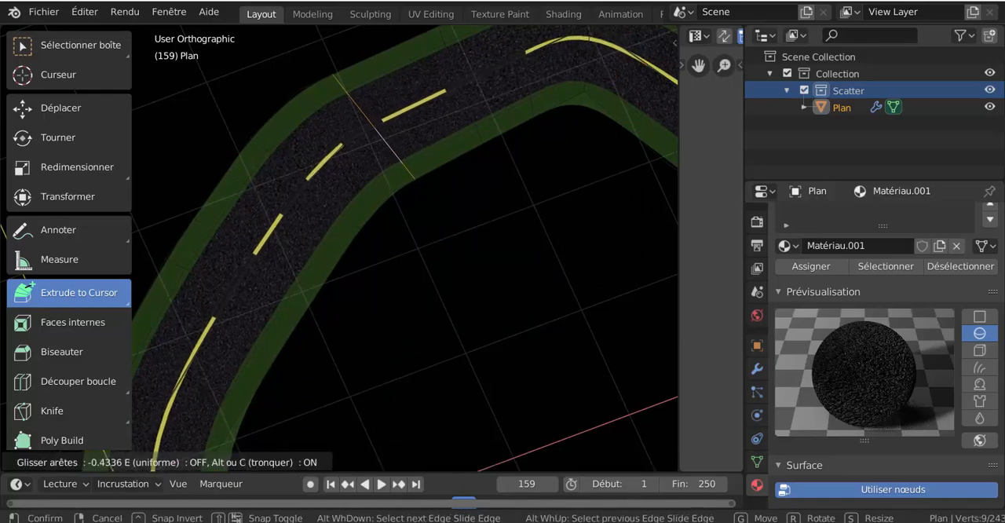
left_click(460, 144)
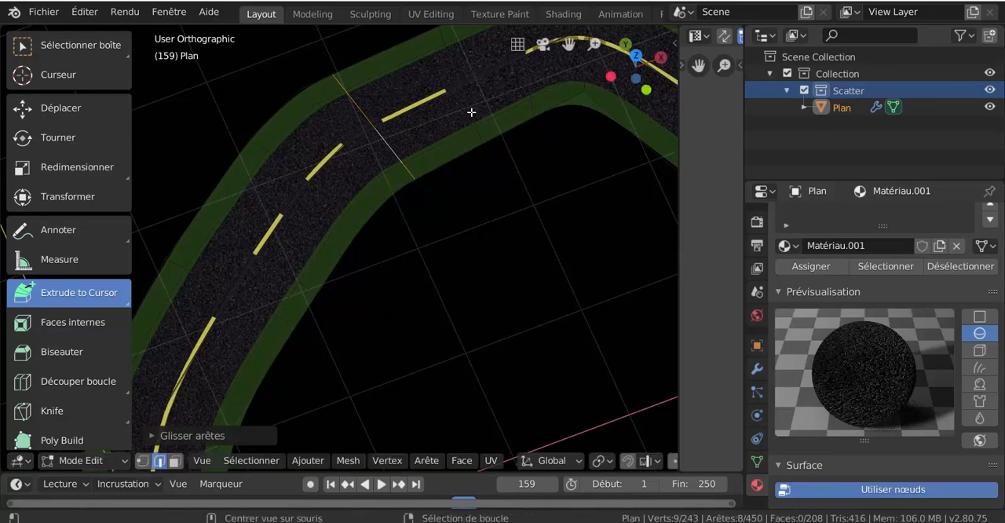
- Slide the edge loop beyond the far end of the dash after the bend back by about 0.26 to shorten the dash
left_click(471, 113)
key("g")
key("g")
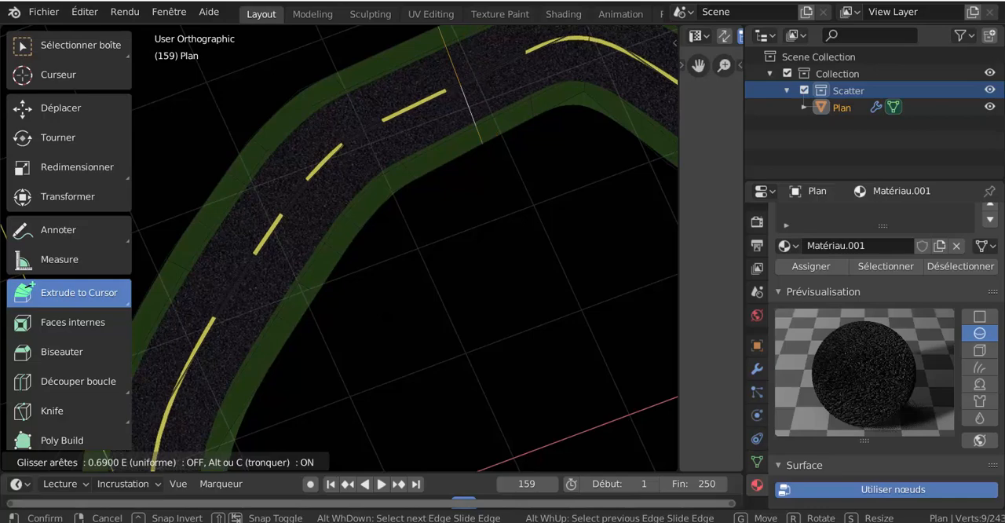
left_click(503, 170)
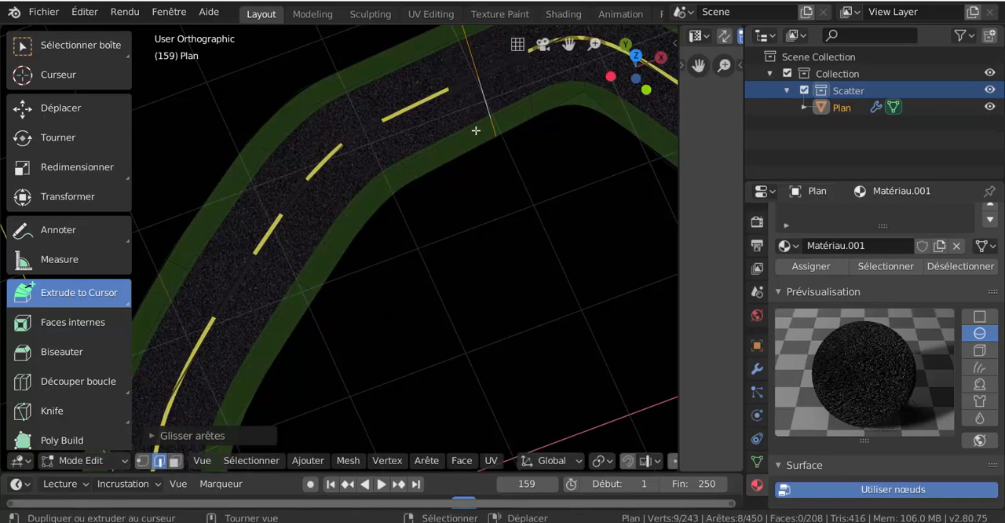
key("ctrl+z")
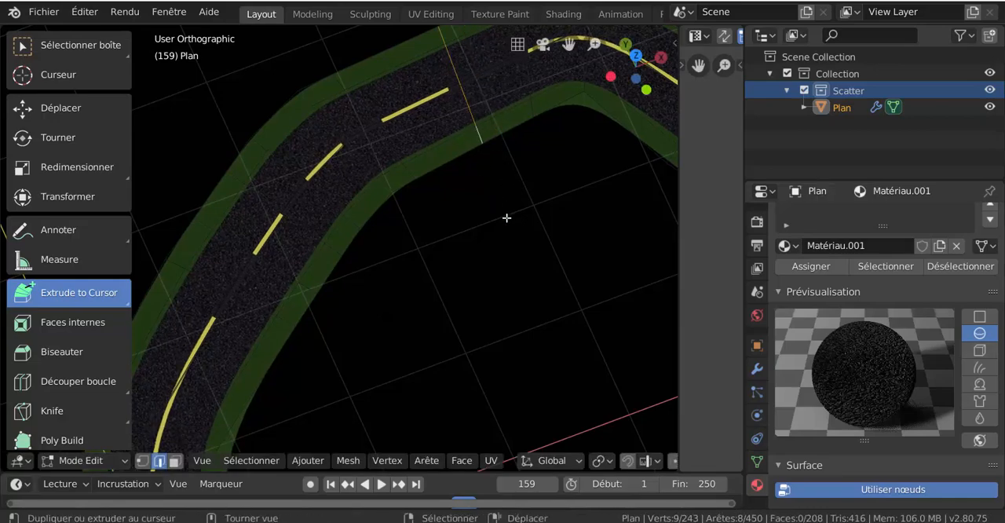
key("g")
key("g")
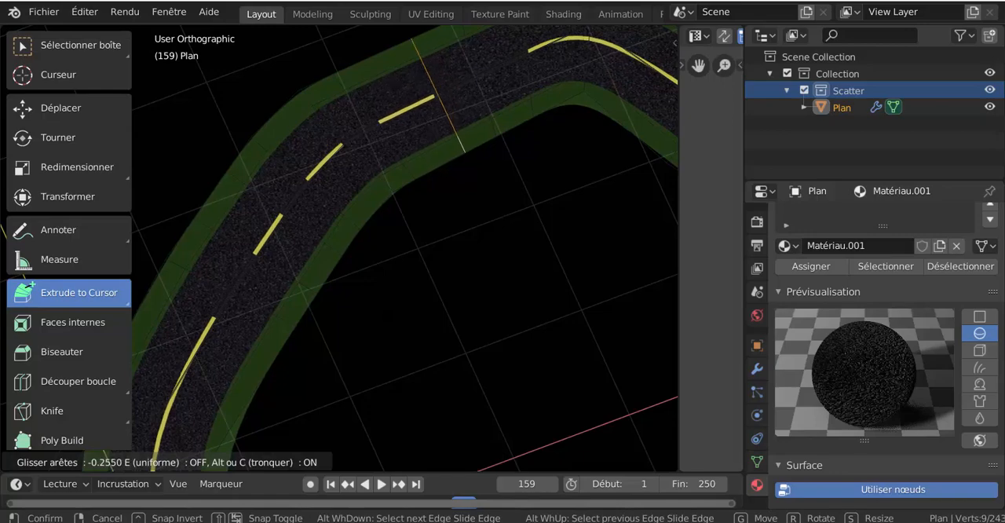
left_click(487, 229)
middle_click_drag(511, 205, 422, 177)
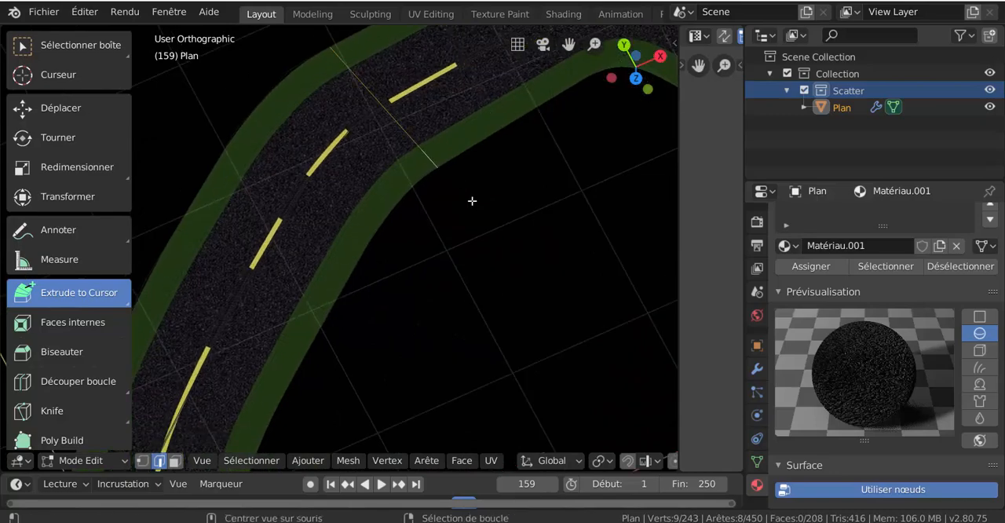
- Slide the edge loop at the near end of the dash after the bend back by about 0.31 to lengthen it
key("g")
key("g")
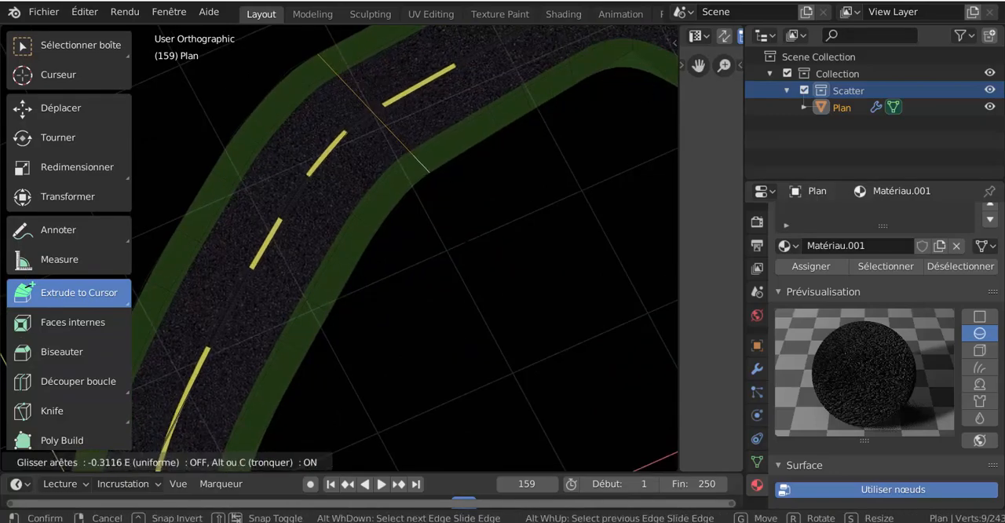
left_click(471, 179)
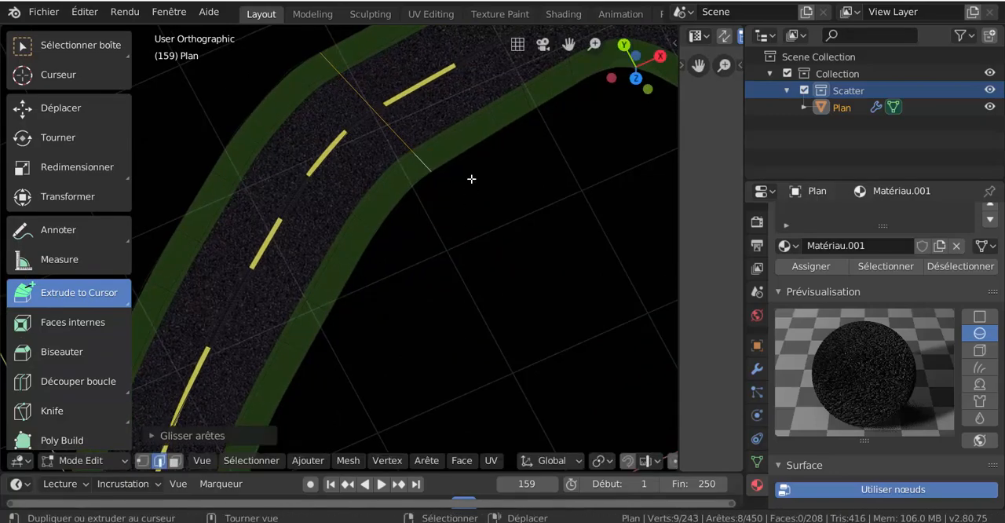
- Select the edge loop at the far end of the dash after the bend and apply an edge slide to it
left_click(494, 116)
key("g")
key("g")
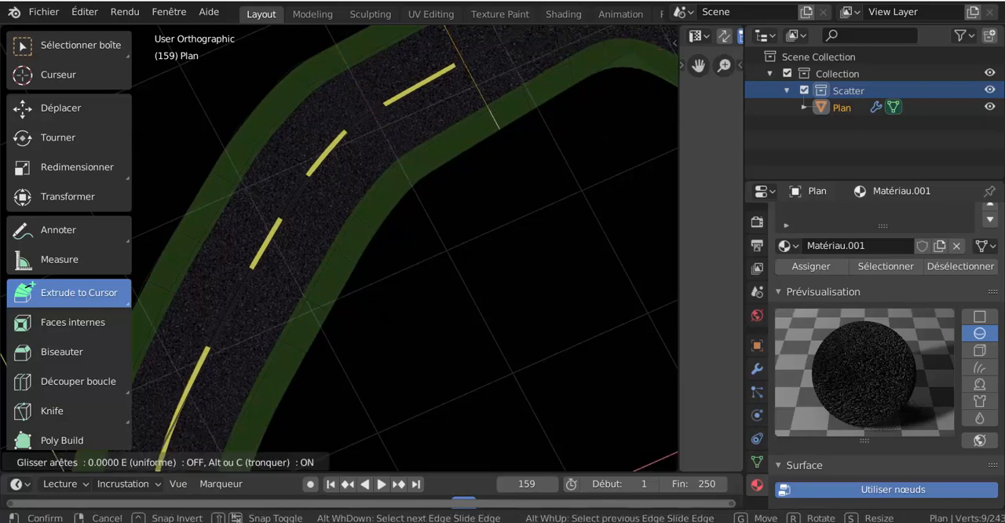
left_click(507, 201)
- Select the face of a centre-line dash and change its diffuse colour to white with a value of 0.990
scroll(505, 202, "down", 2)
scroll(505, 202, "down", 1)
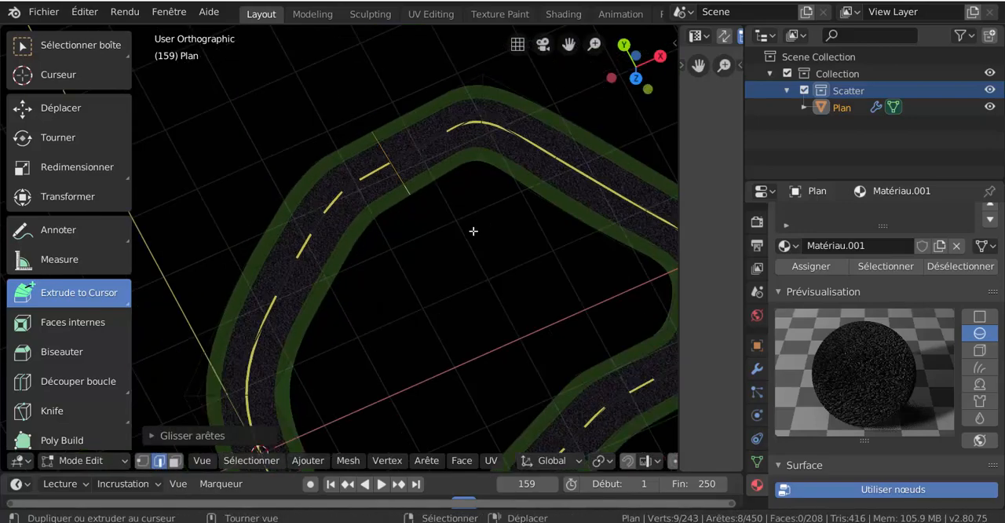
middle_click_drag(467, 232, 449, 193)
mouse_move(455, 256)
middle_mouse_down()
mouse_move(507, 265)
mouse_move(427, 288)
mouse_move(389, 248)
mouse_move(449, 250)
middle_mouse_up()
scroll(389, 248, "up", 2)
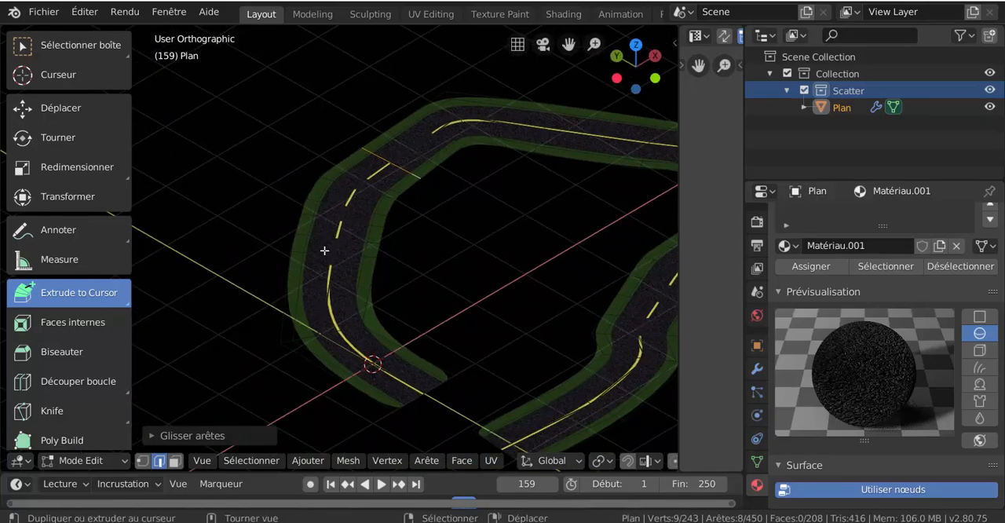
left_click(338, 228)
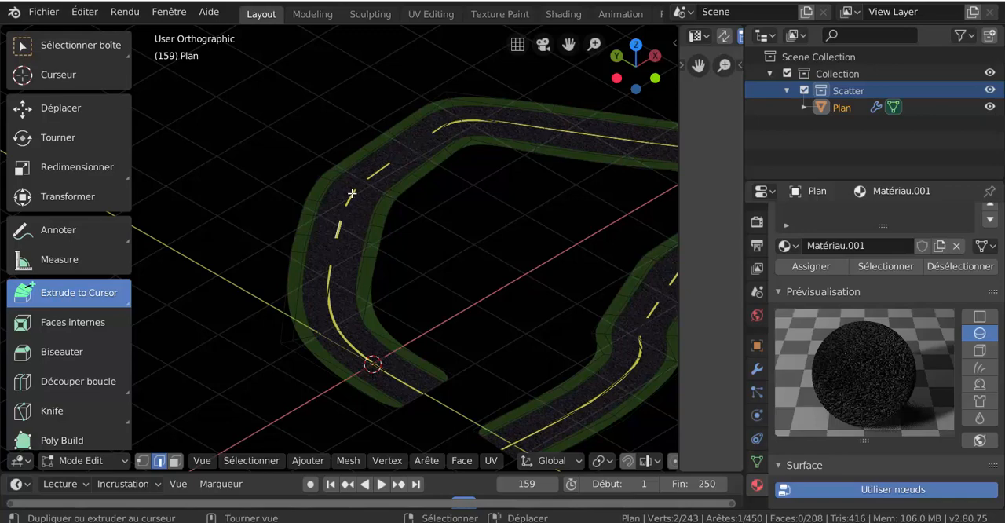
scroll(373, 361, "up", 6)
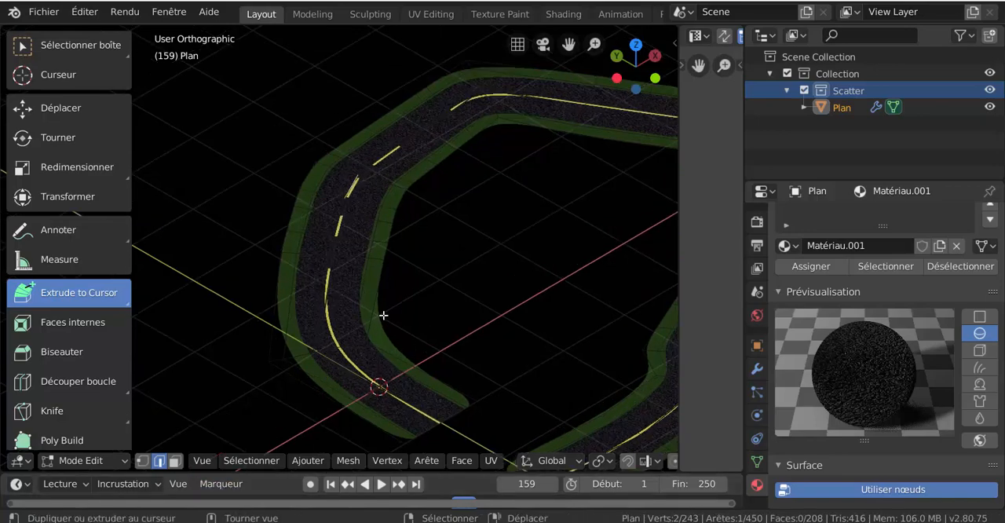
left_click(175, 461)
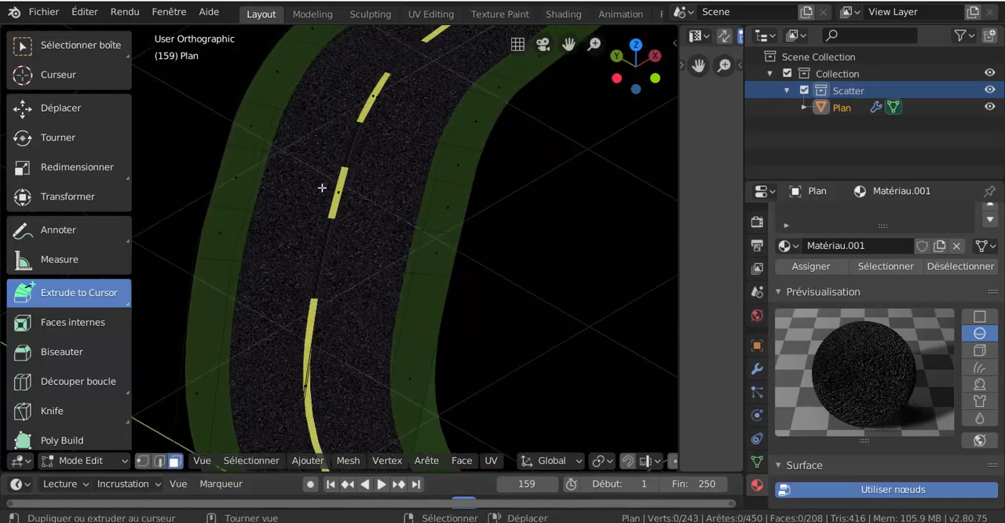
left_click(373, 94)
scroll(821, 368, "down", 6)
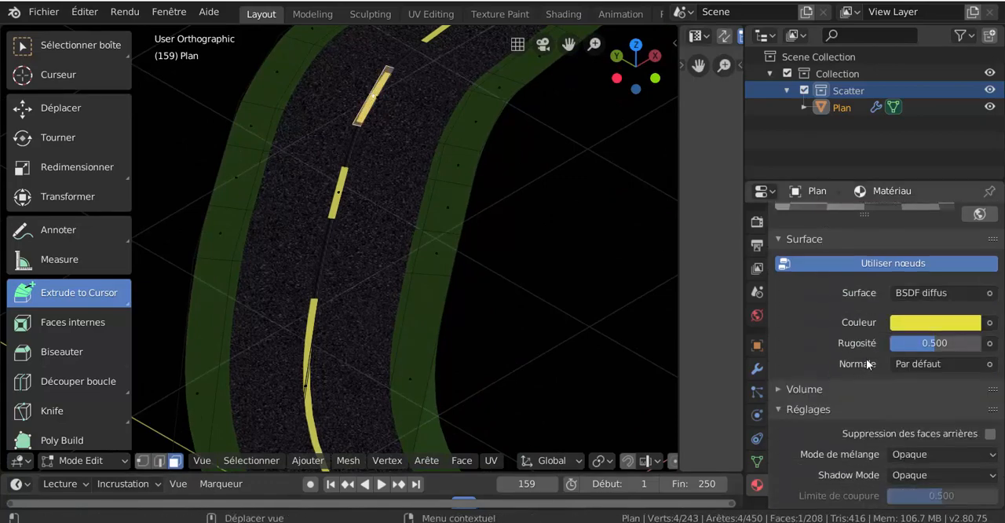
left_click(933, 322)
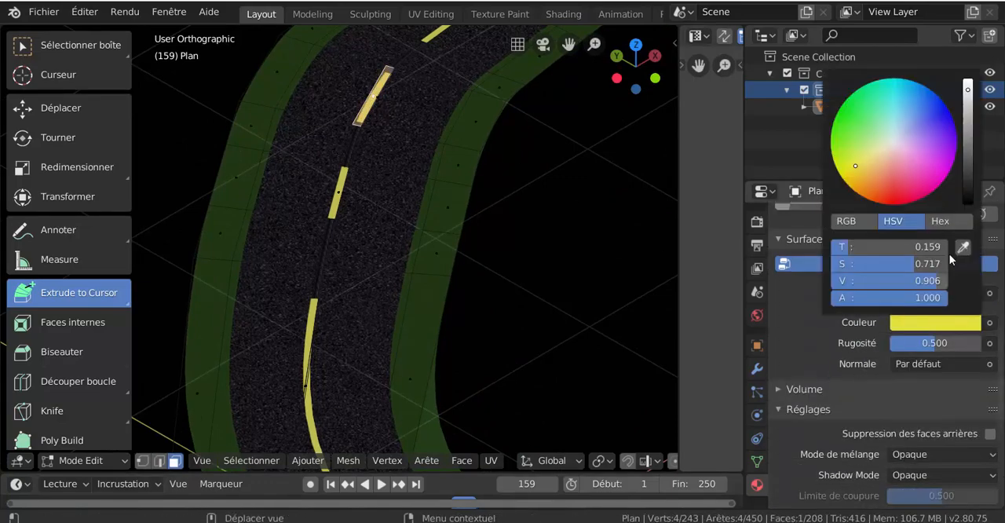
left_click(968, 82)
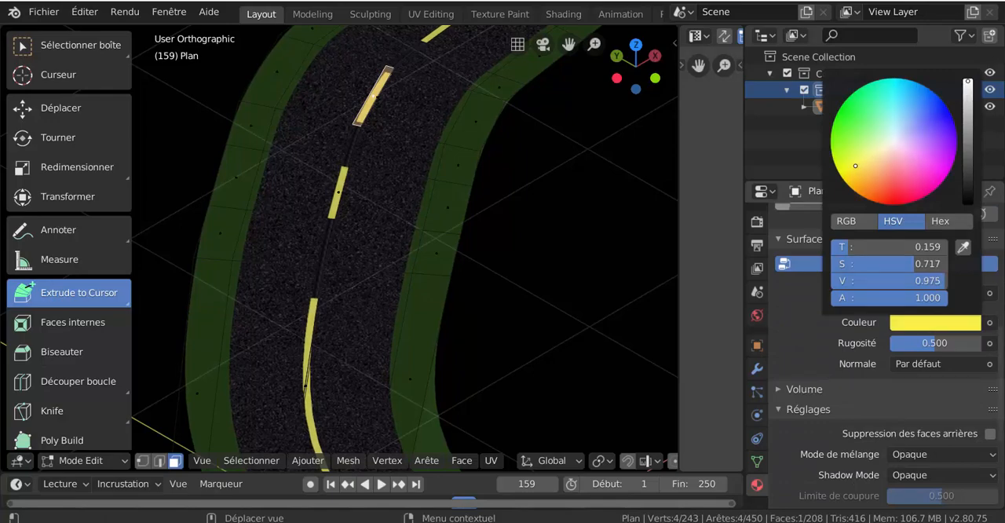
left_click(893, 141)
- Leave Edit Mode and return the road to Object Mode
scroll(533, 275, "down", 3)
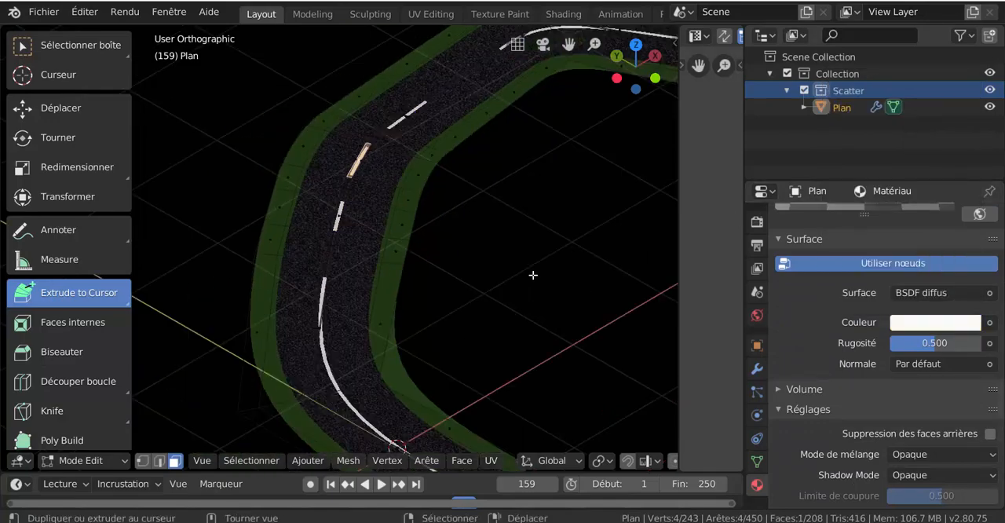
scroll(533, 275, "down", 3)
middle_click_drag(552, 322, 454, 316, "shift")
scroll(451, 322, "down", 2)
key("ctrl+Tab")
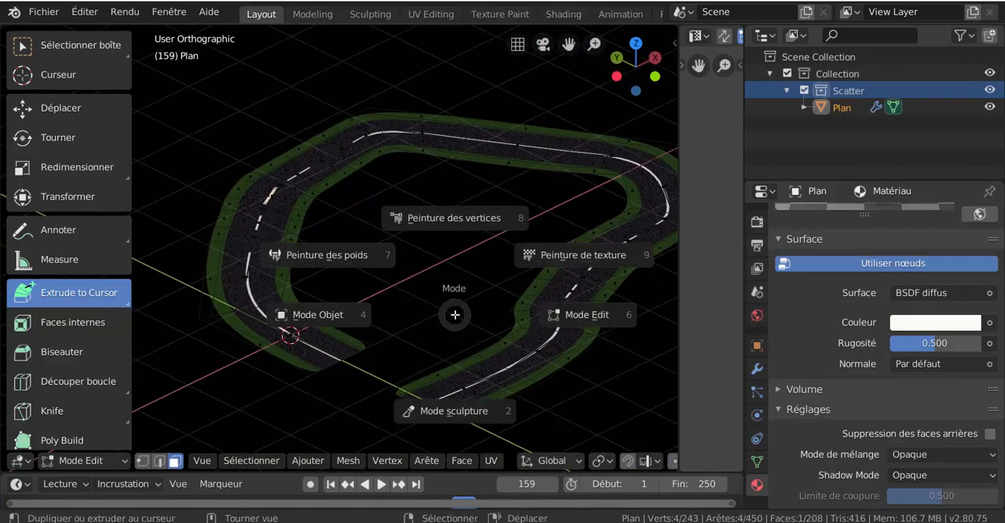
key("Tab")
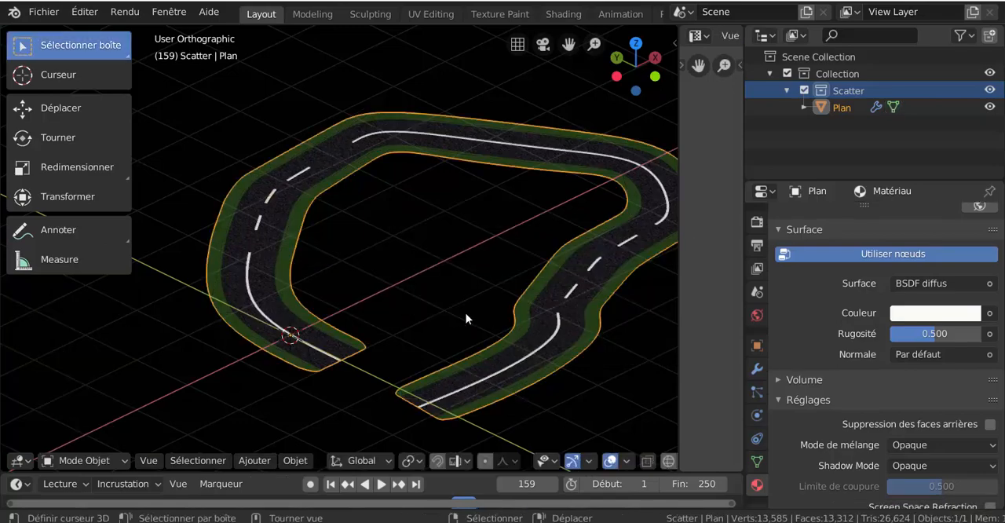
- Join the 3D view over the image editor area beside it and narrow the properties area to enlarge the 3D view
left_click_drag(679, 355, 616, 377)
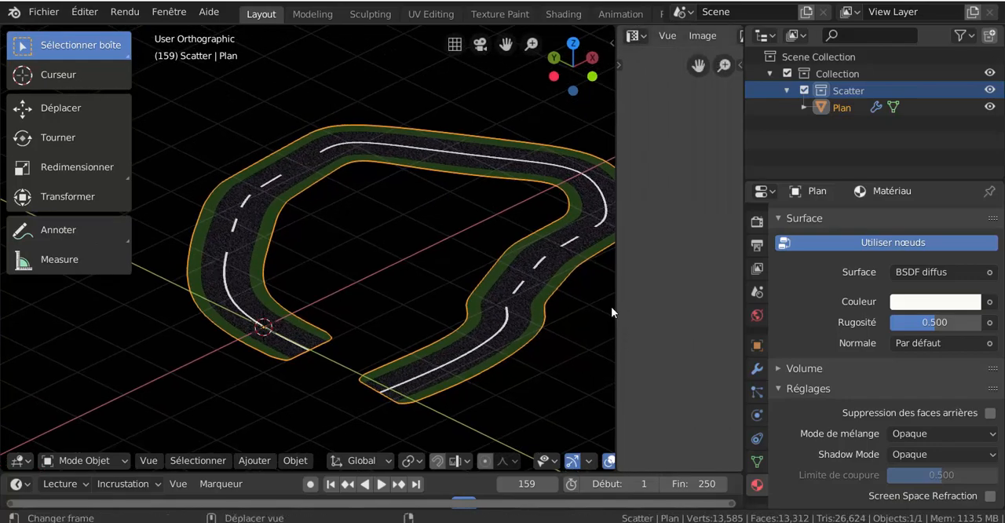
right_click(616, 305)
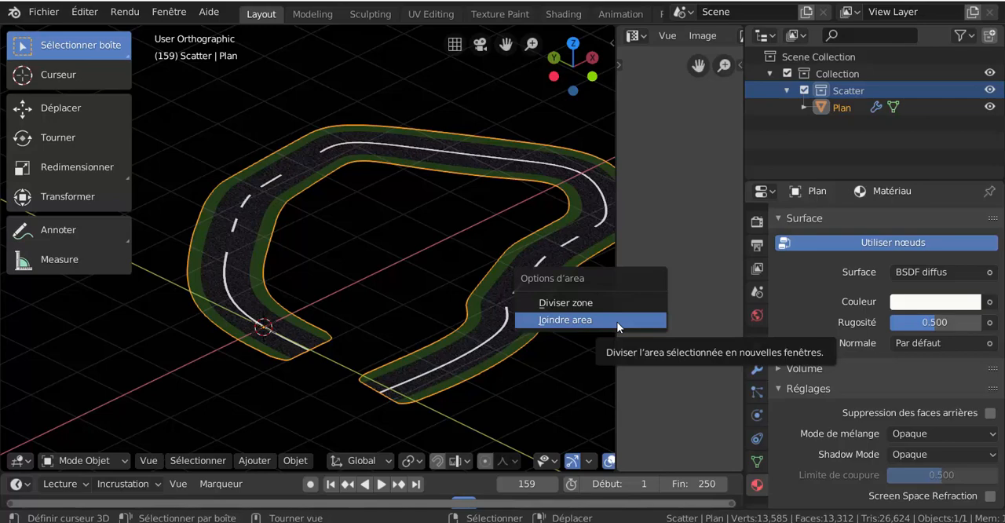
left_click(618, 319)
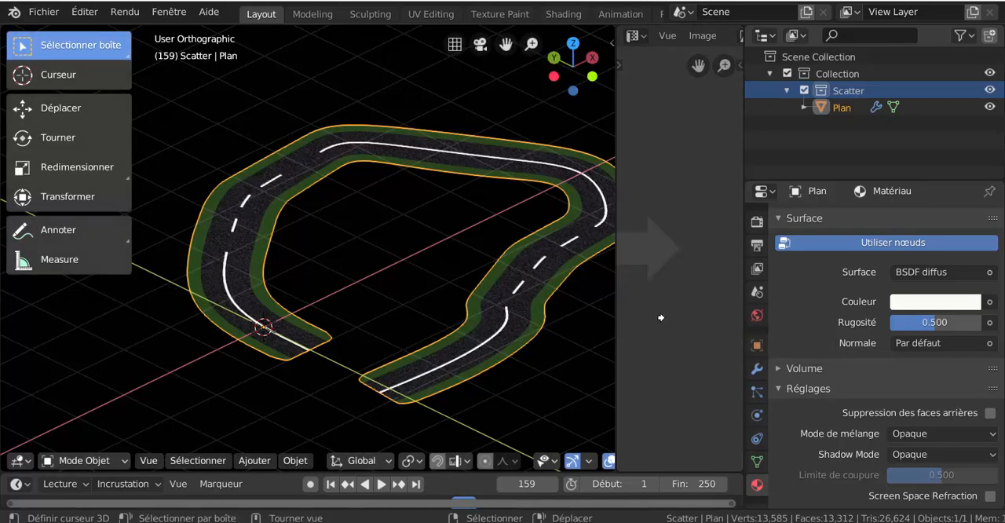
left_click(674, 267)
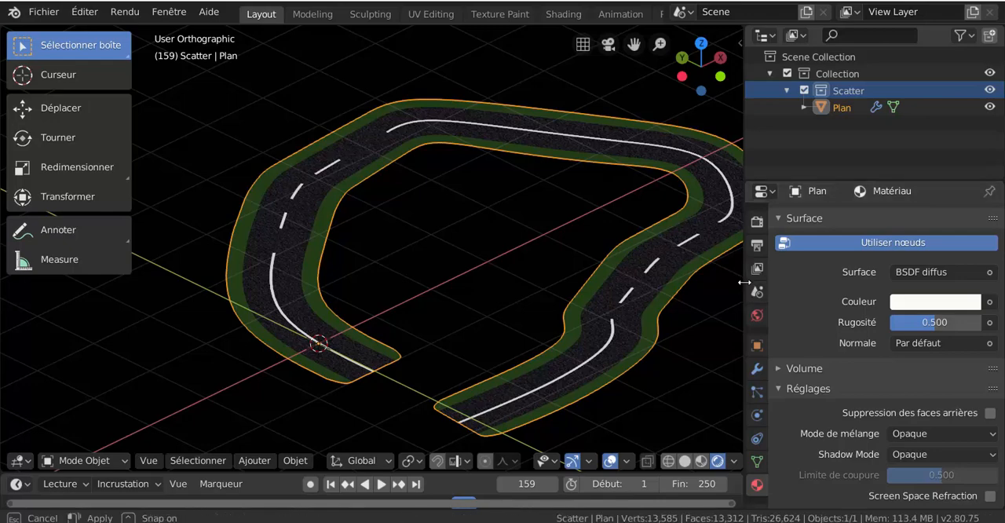
left_click_drag(744, 284, 826, 276)
middle_click_drag(667, 287, 558, 271, "shift")
right_click(824, 166)
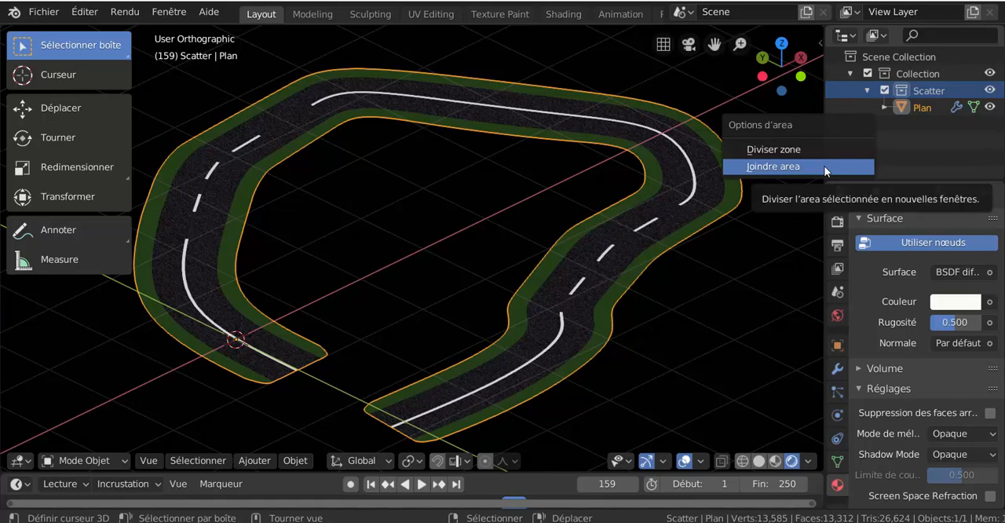
left_click(822, 152)
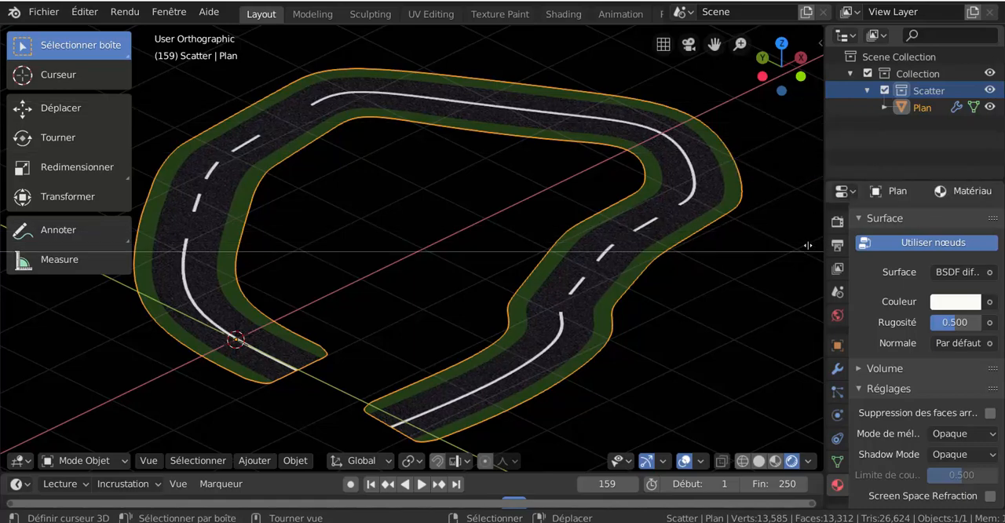
left_click(828, 156)
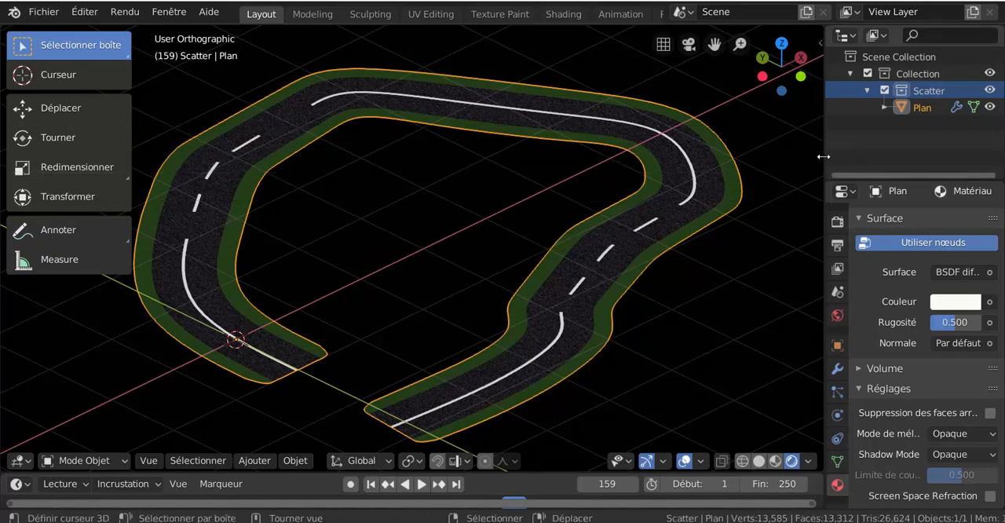
- Split the 3D view vertically into two areas and join them back into a single one
right_click(710, 24)
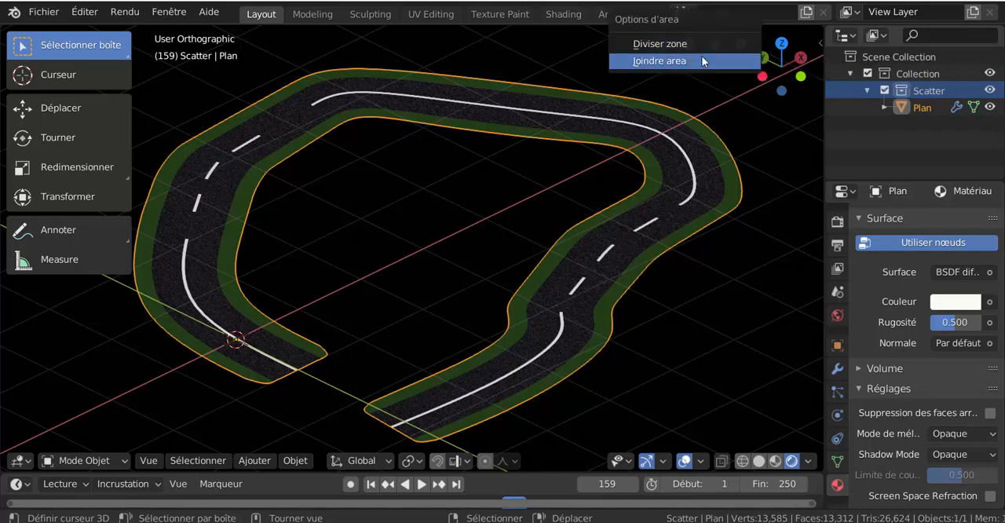
left_click(702, 46)
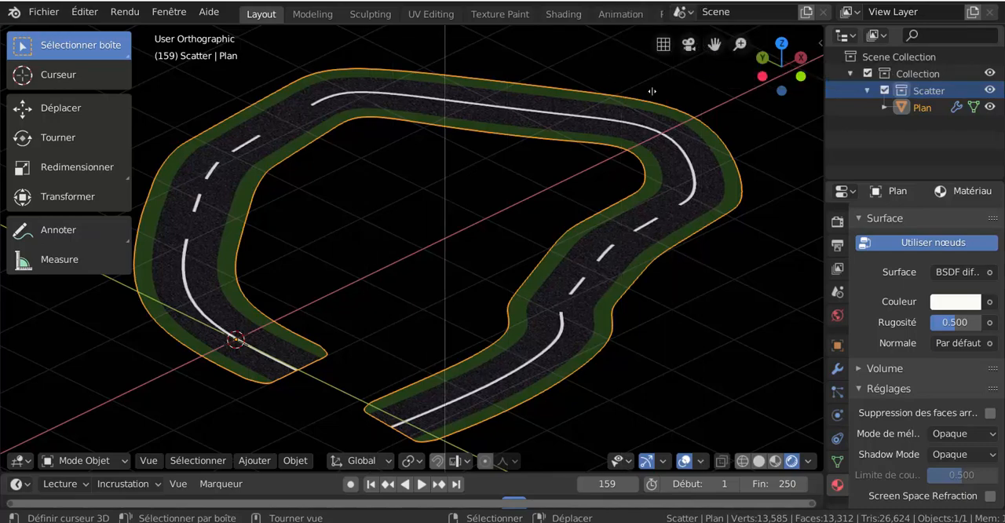
left_click(653, 157)
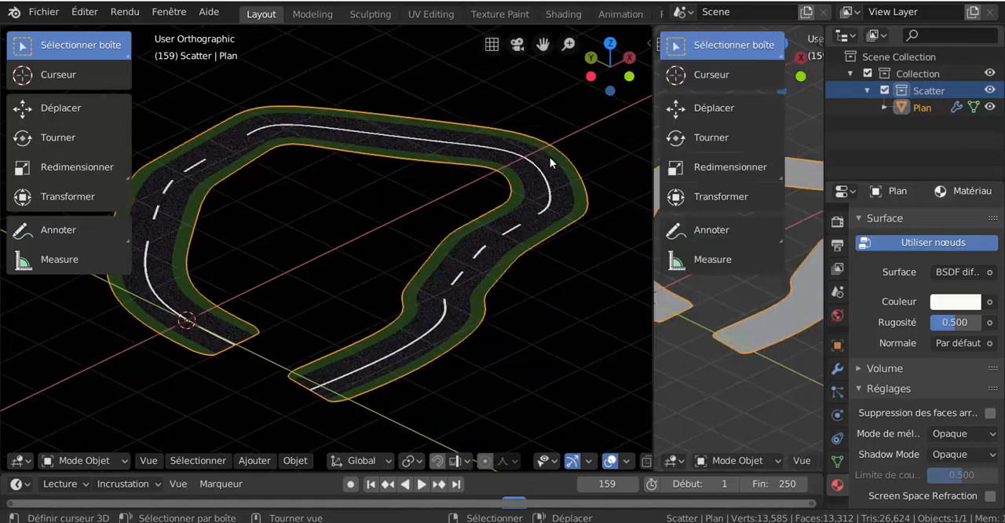
right_click(653, 274)
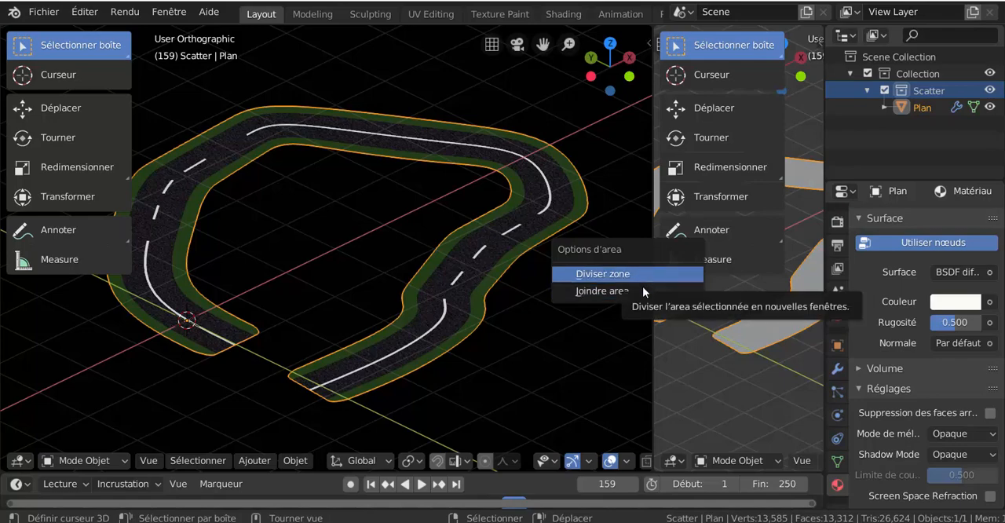
left_click(581, 290)
left_click(726, 305)
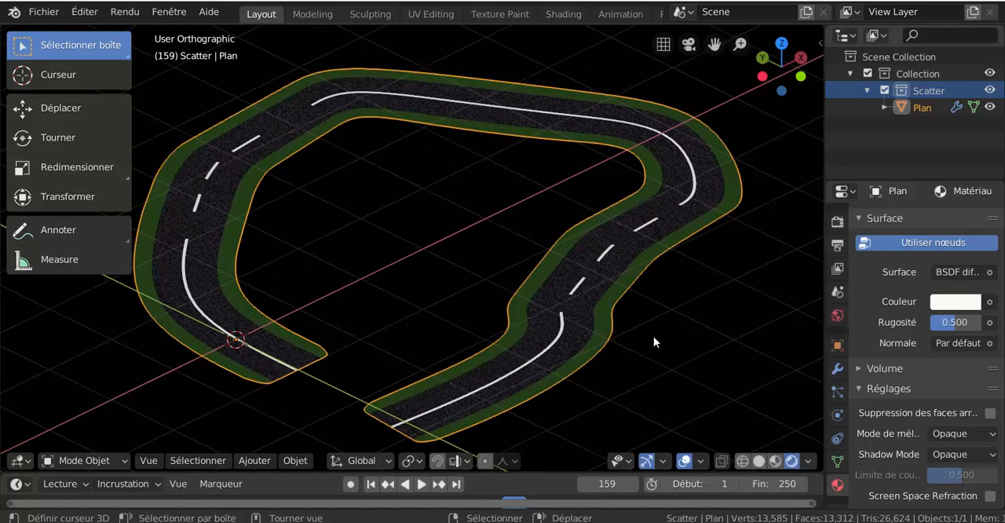
- Split the 3D view vertically at about two thirds of its width and turn the new area into a UV editor
middle_click_drag(647, 318, 679, 303)
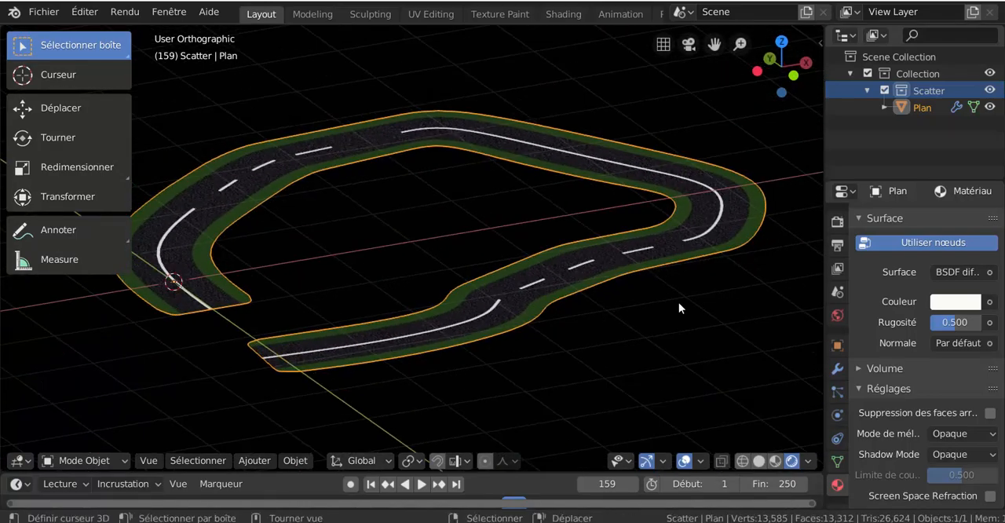
middle_click_drag(789, 293, 741, 328)
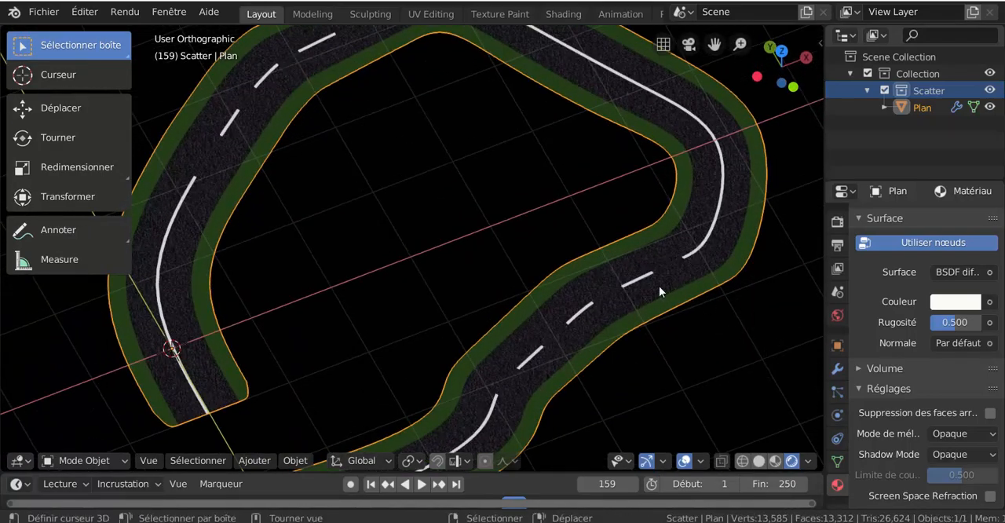
scroll(785, 312, "down", 1)
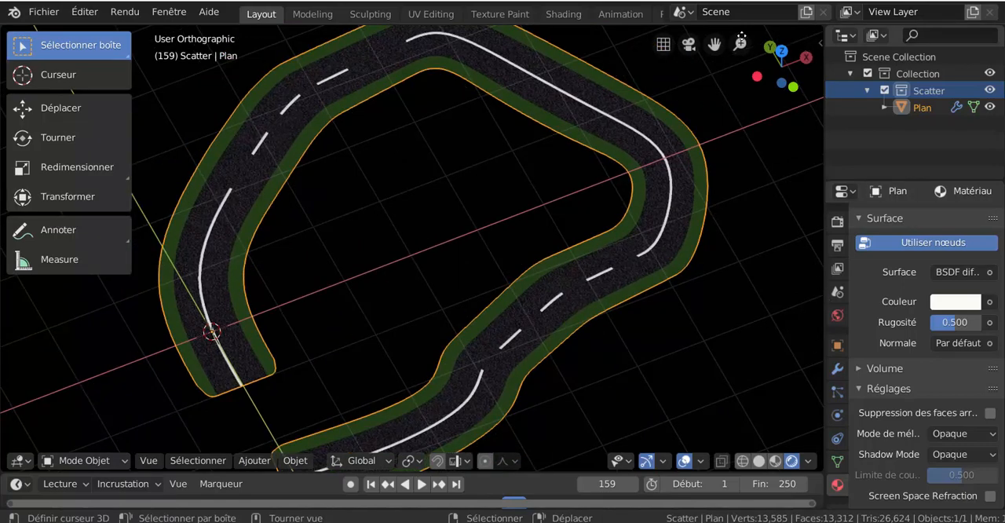
right_click(676, 25)
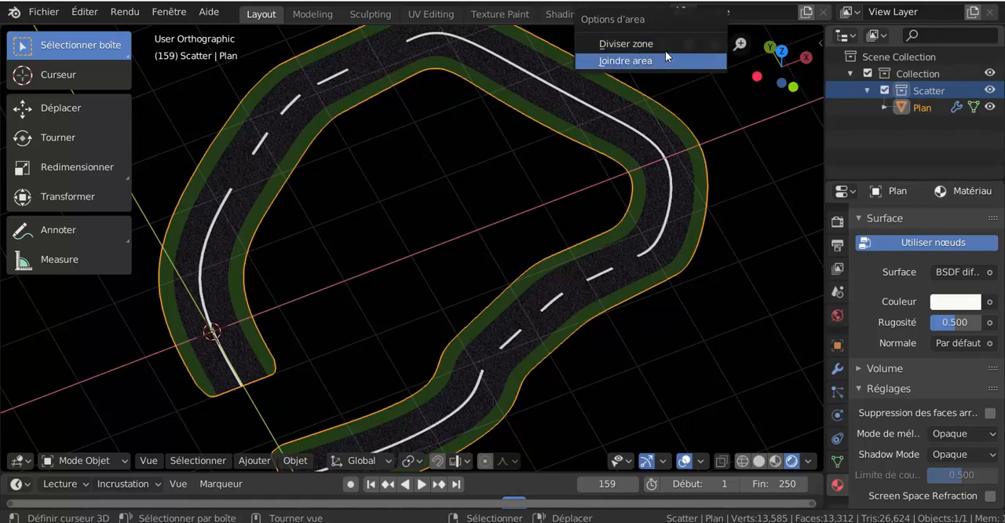
left_click(665, 46)
left_click(548, 157)
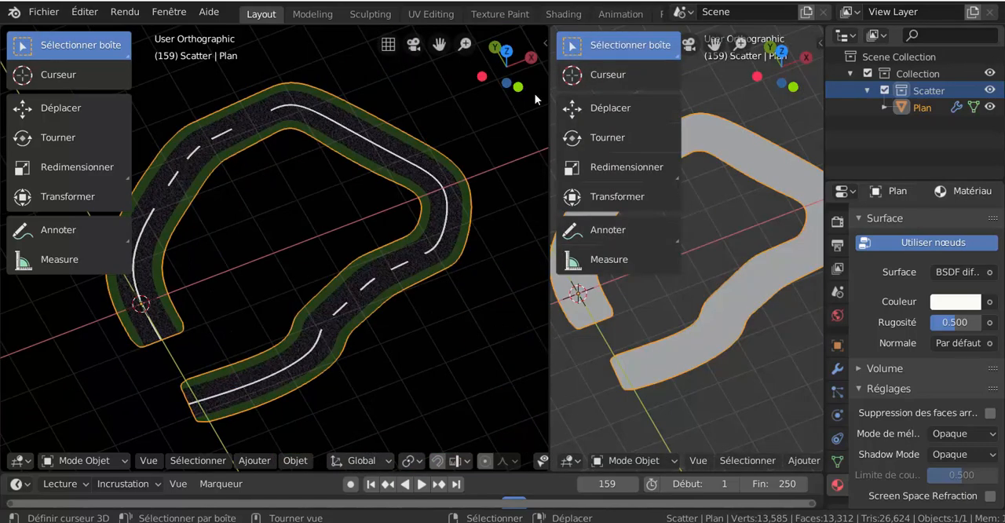
left_click(571, 461)
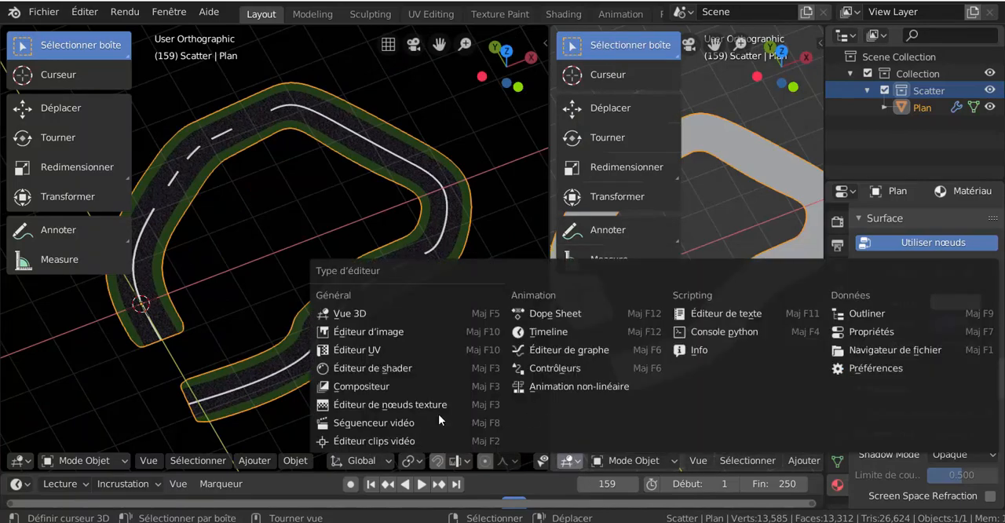
left_click(344, 350)
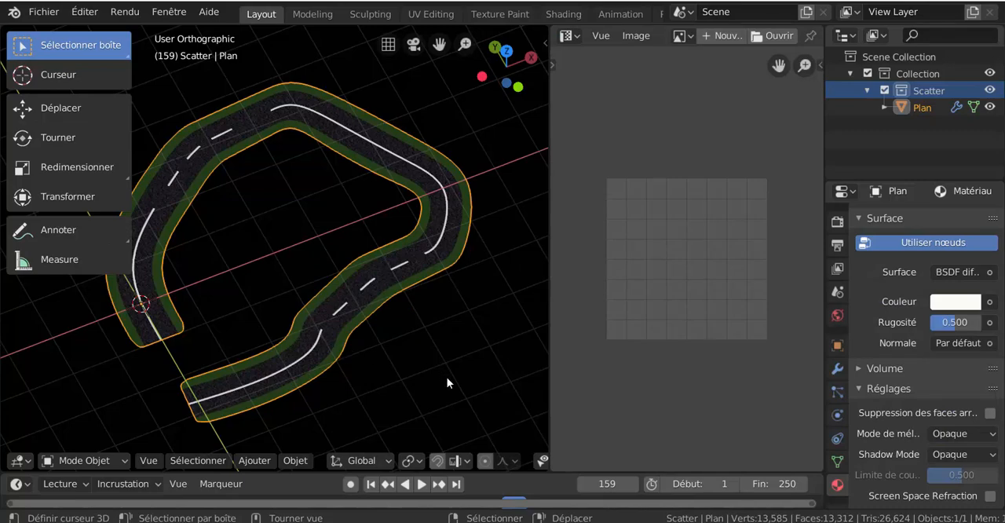
- Switch the road plane to Edit Mode
key("ctrl+Tab")
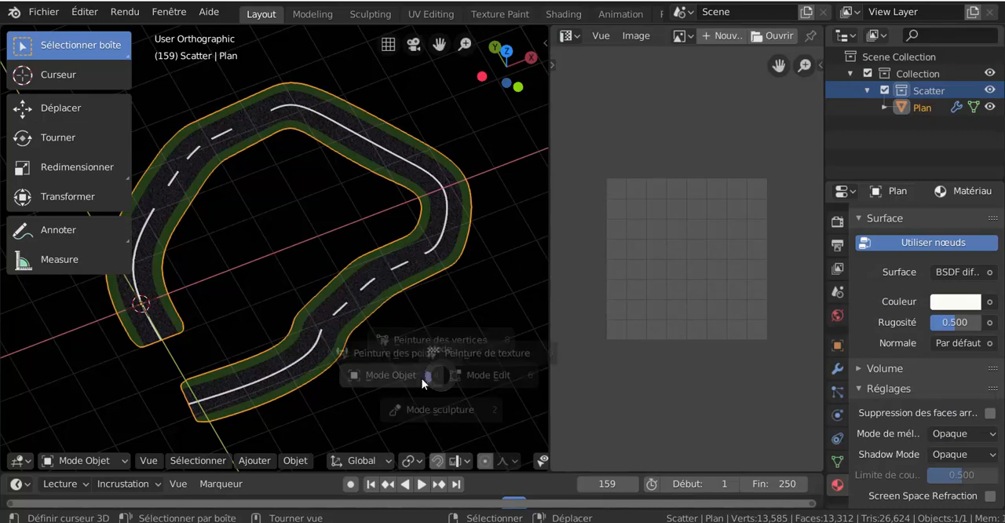
left_click(480, 378)
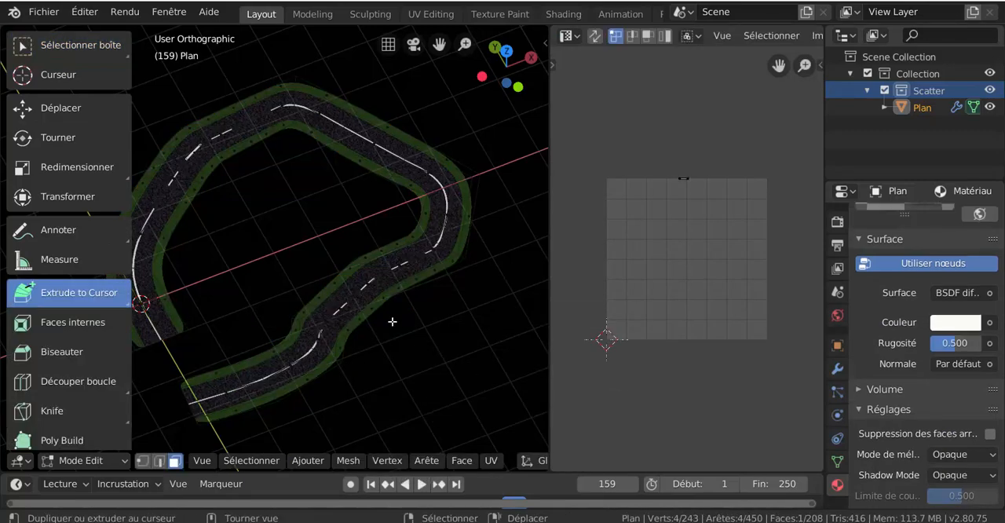
- Select a single asphalt face on the road and examine where its UV lies relative to the texture image
left_click(377, 286)
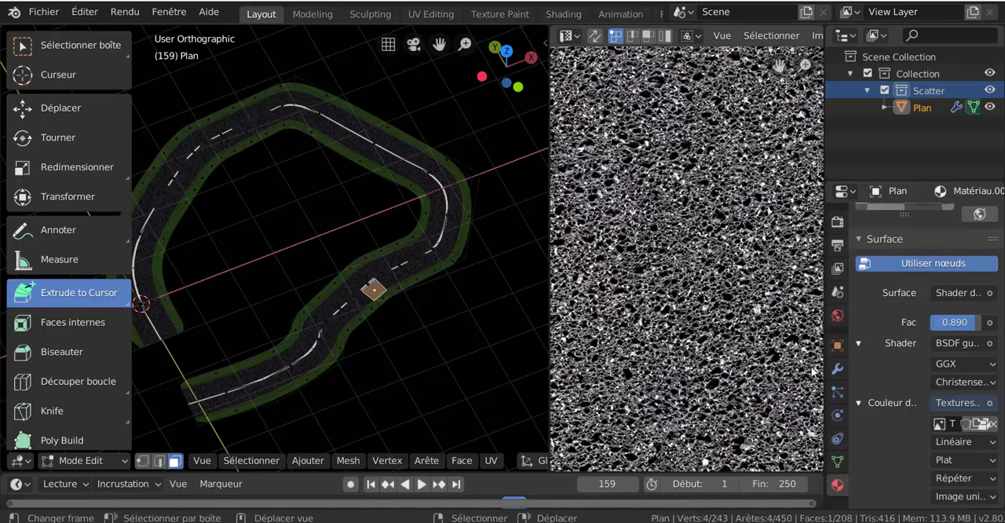
scroll(605, 297, "down", 5)
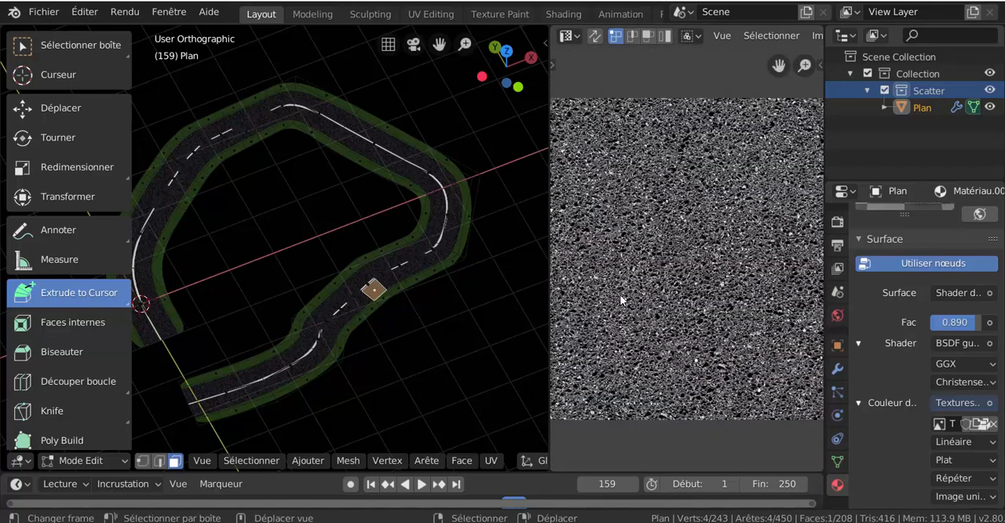
scroll(629, 311, "down", 5)
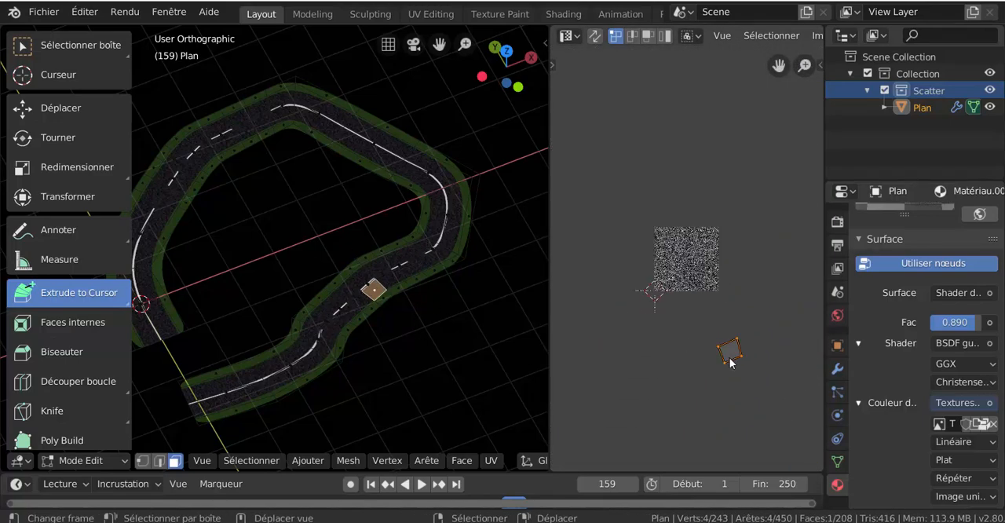
scroll(448, 310, "up", 4)
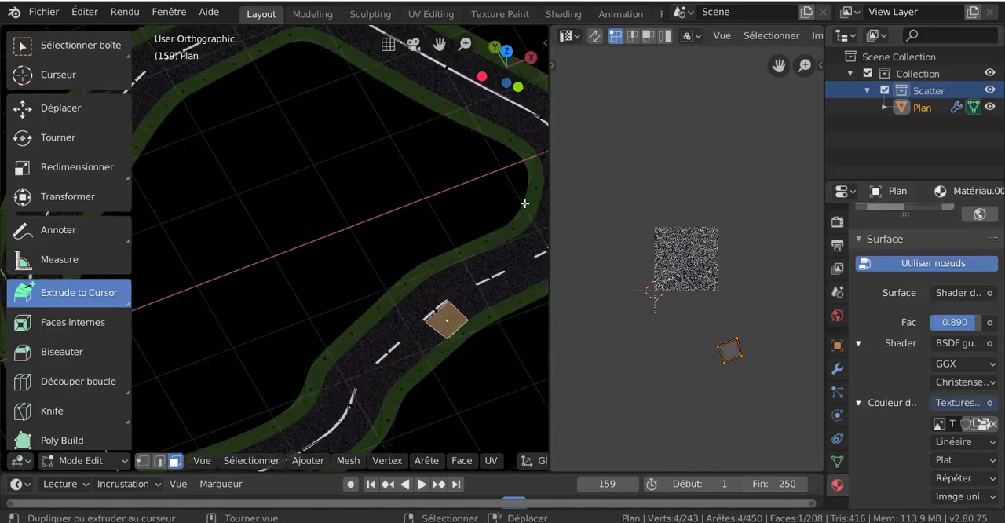
scroll(463, 316, "down", 3)
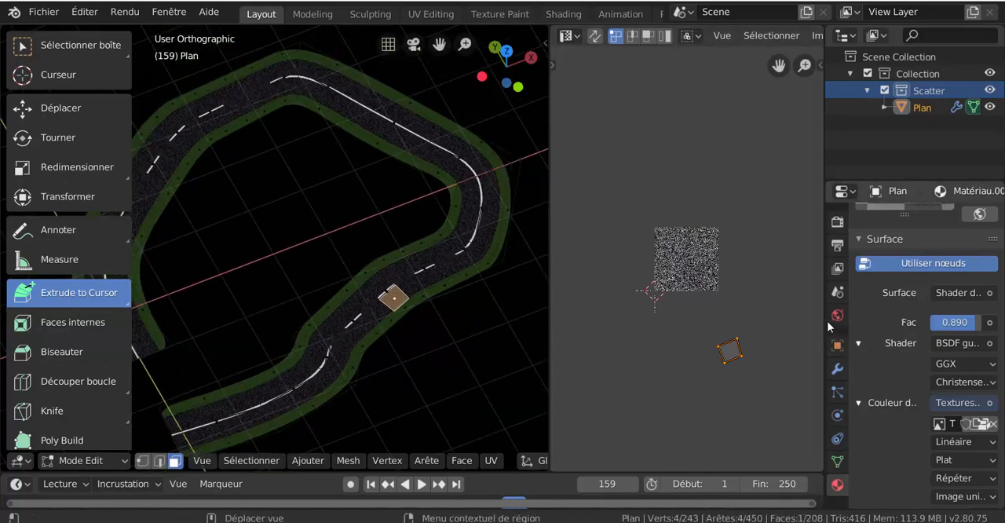
- Widen the properties area and select all faces assigned to the asphalt material Matériau.001
left_click_drag(823, 314, 754, 314)
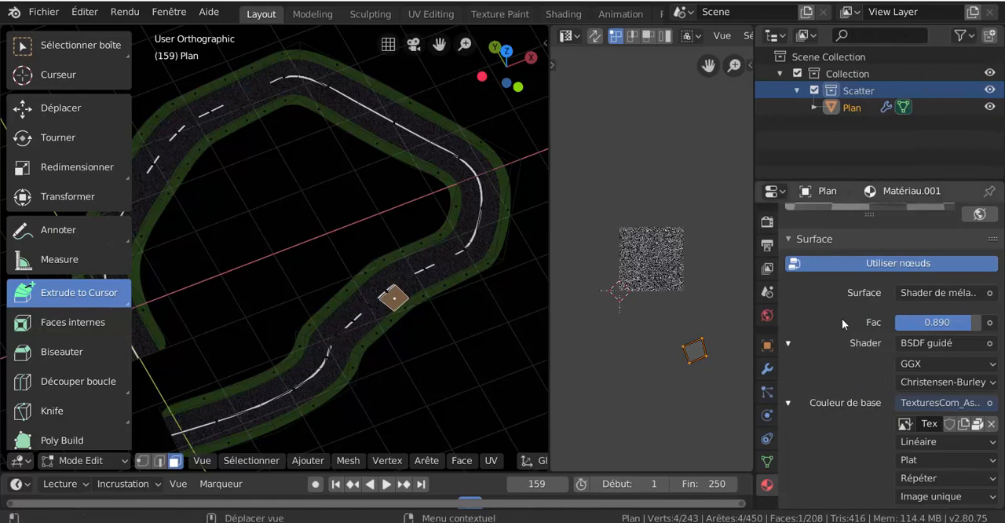
scroll(891, 349, "up", 3)
scroll(890, 349, "up", 5)
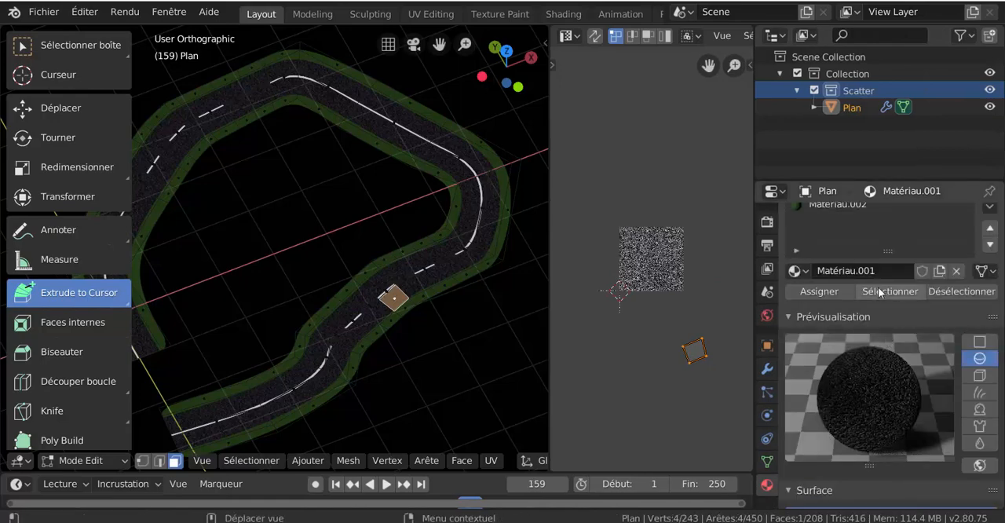
left_click(888, 291)
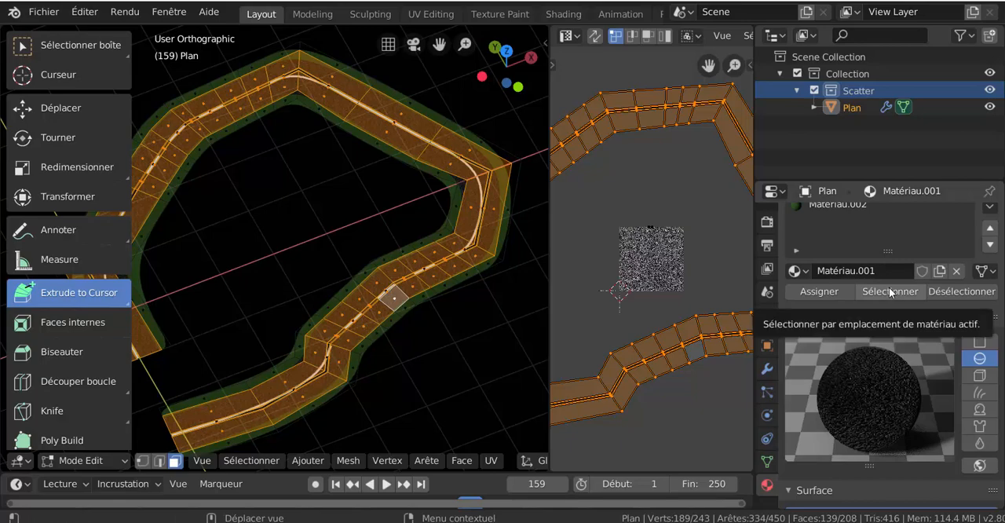
- Narrow the properties area to enlarge the UV editor and scale the asphalt UVs up well beyond the texture image
scroll(491, 320, "up", 3)
left_click_drag(757, 386, 877, 385)
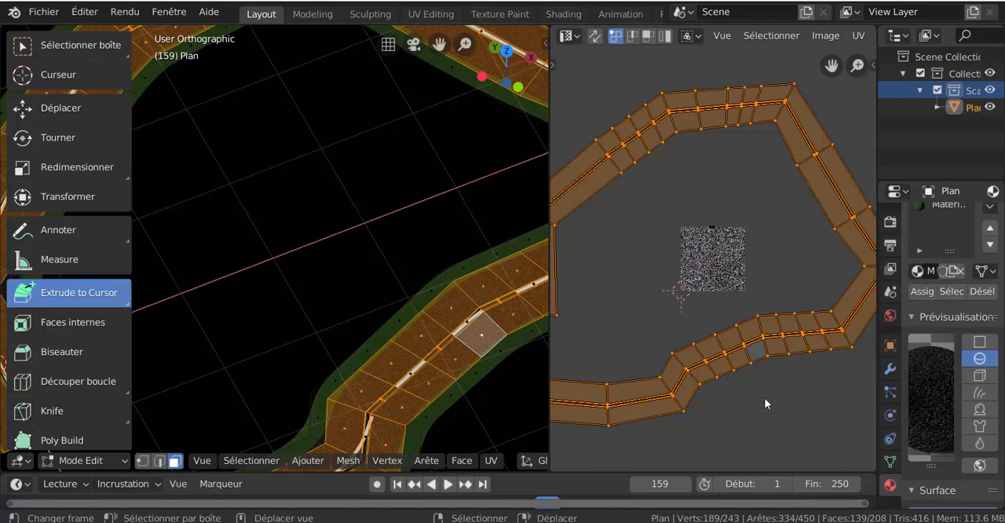
scroll(460, 352, "up", 3)
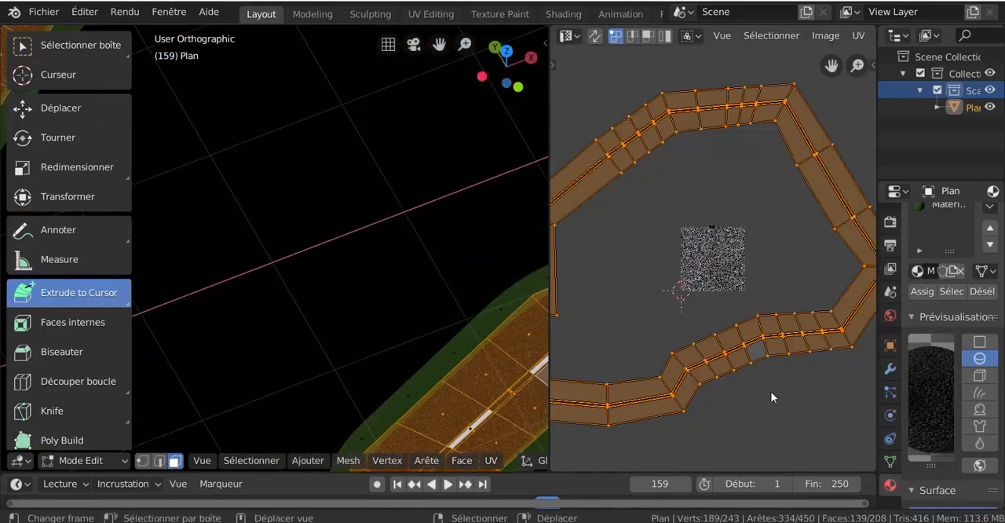
key("s")
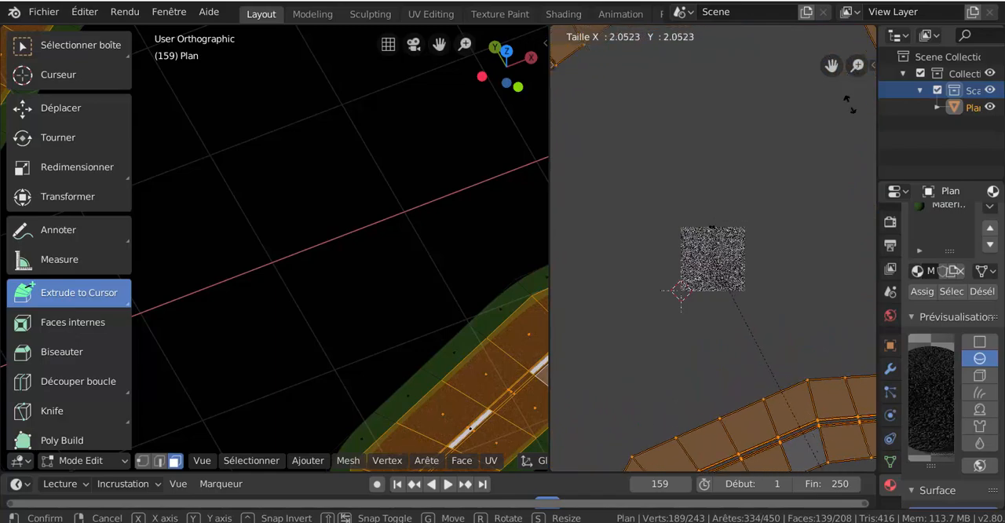
left_click(831, 275)
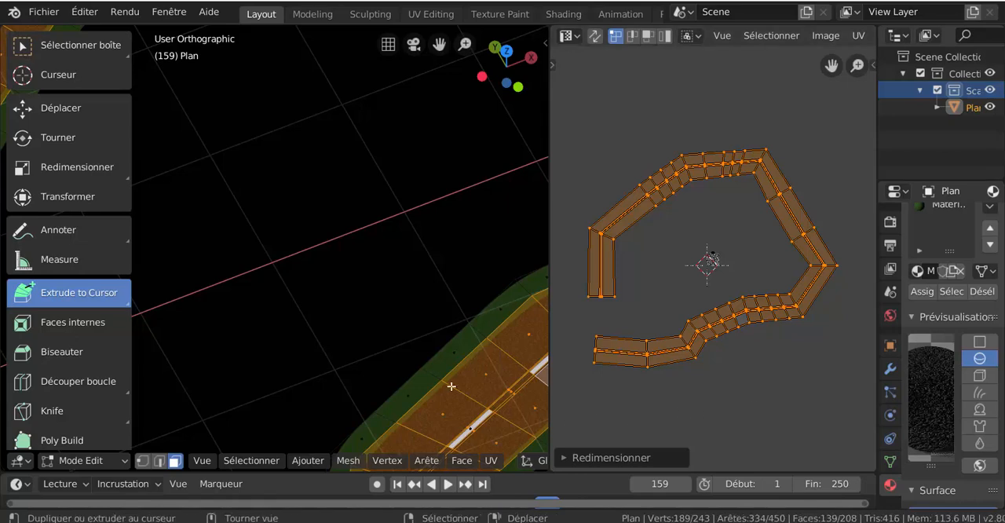
- Switch the road to Object Mode and examine the asphalt texture up close and along the whole road
middle_click_drag(438, 354, 291, 188, "shift")
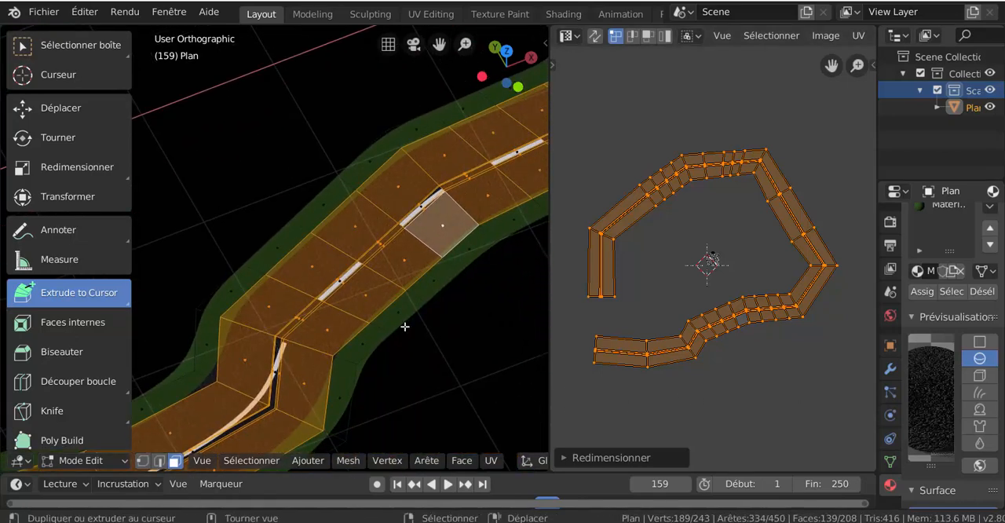
key("ctrl+Tab")
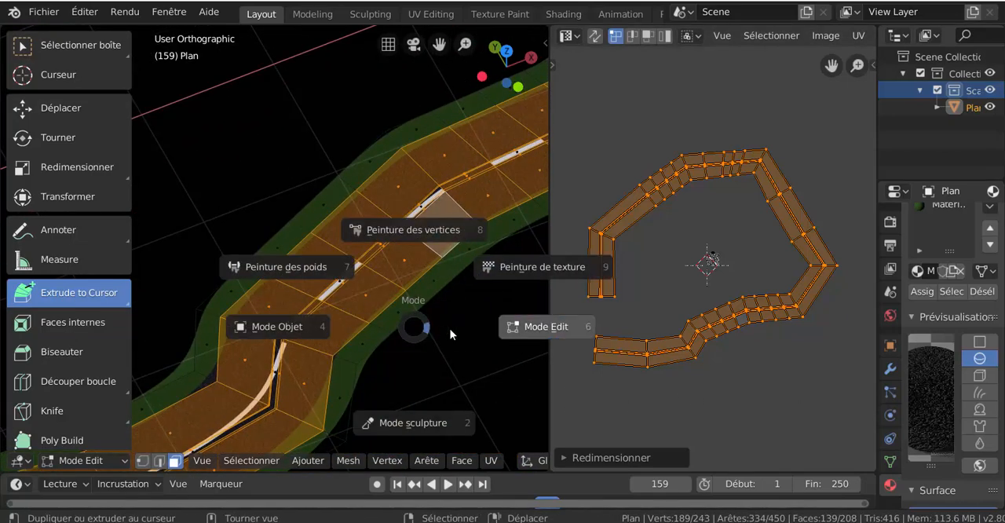
left_click(378, 331)
scroll(378, 336, "up", 2)
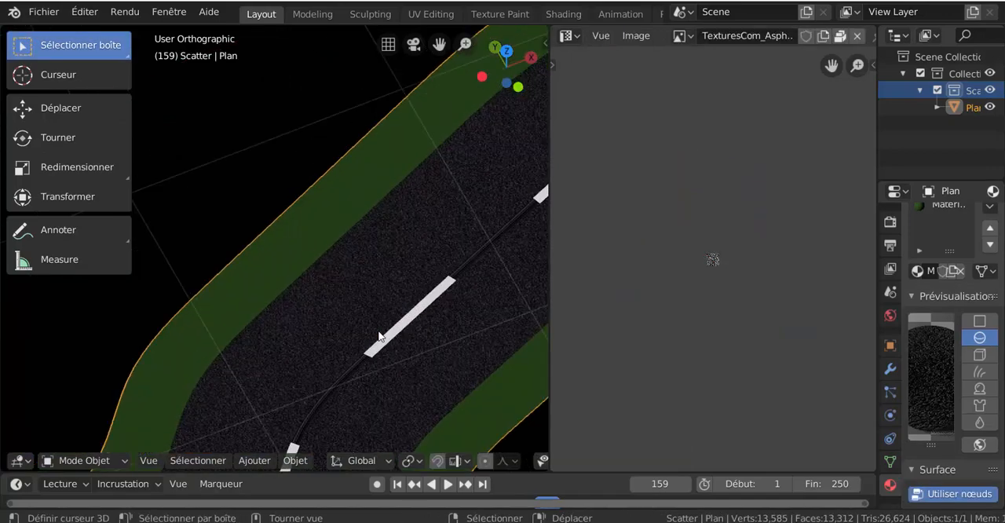
scroll(379, 336, "down", 4)
scroll(378, 336, "down", 3)
middle_click_drag(378, 336, 407, 280)
scroll(407, 280, "down", 3)
scroll(498, 310, "down", 1)
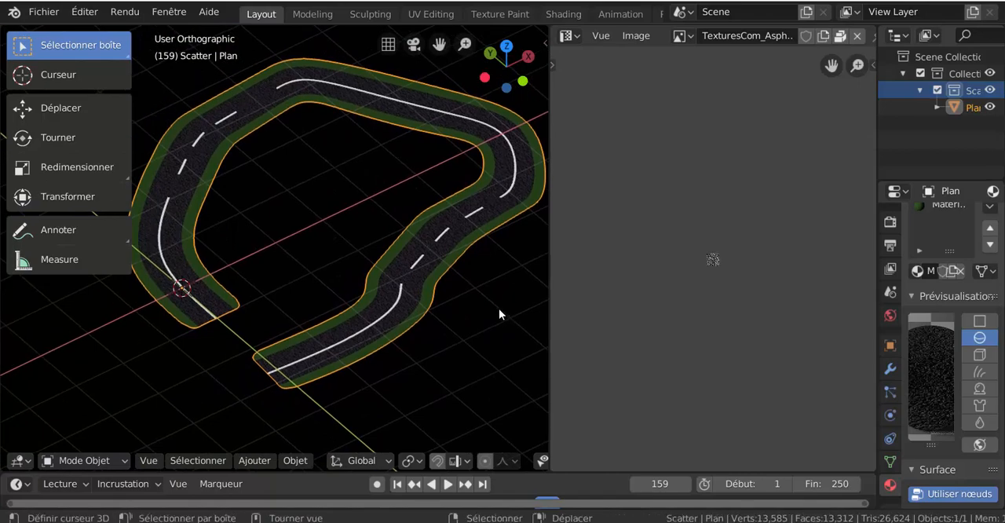
scroll(438, 301, "up", 6)
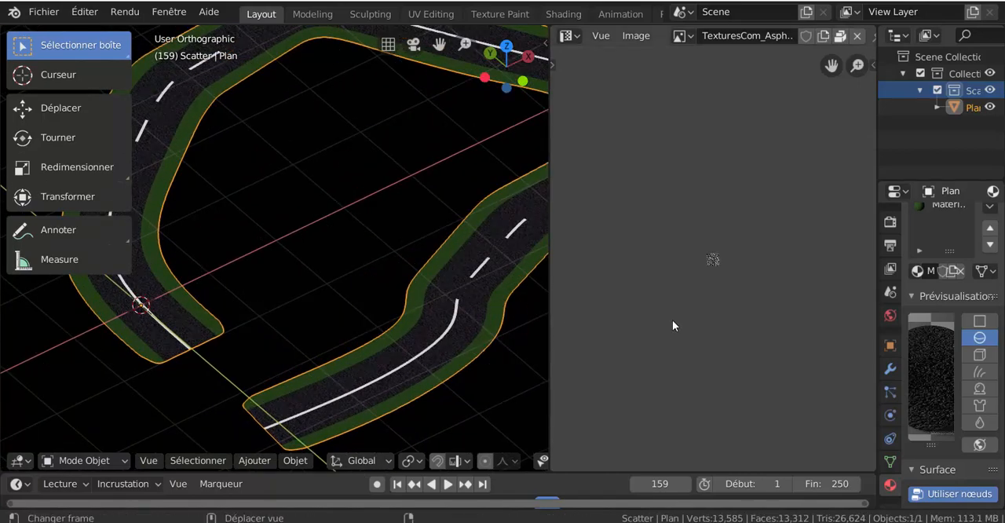
- Return the road to Edit Mode and scale the asphalt UVs up by a factor of about 3.52
key("ctrl+Tab")
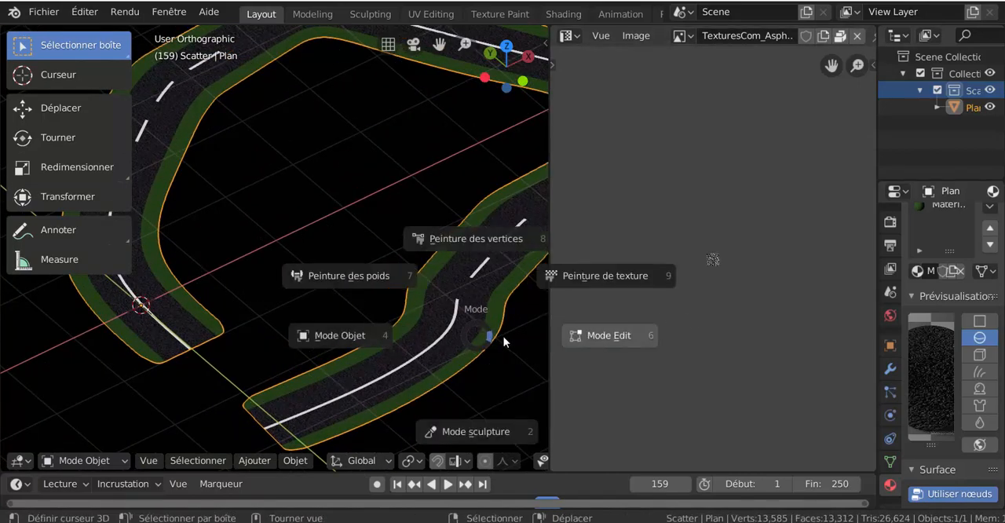
left_click(504, 336)
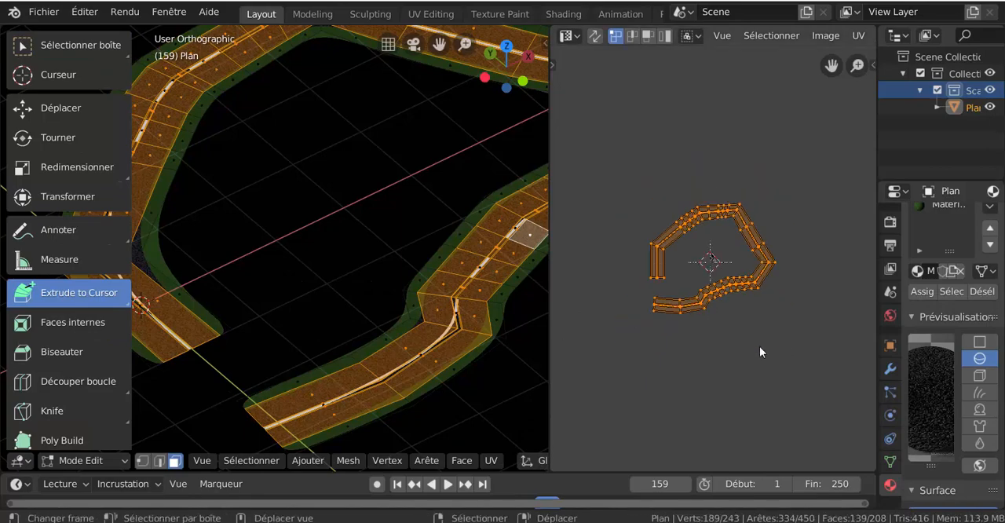
key("s")
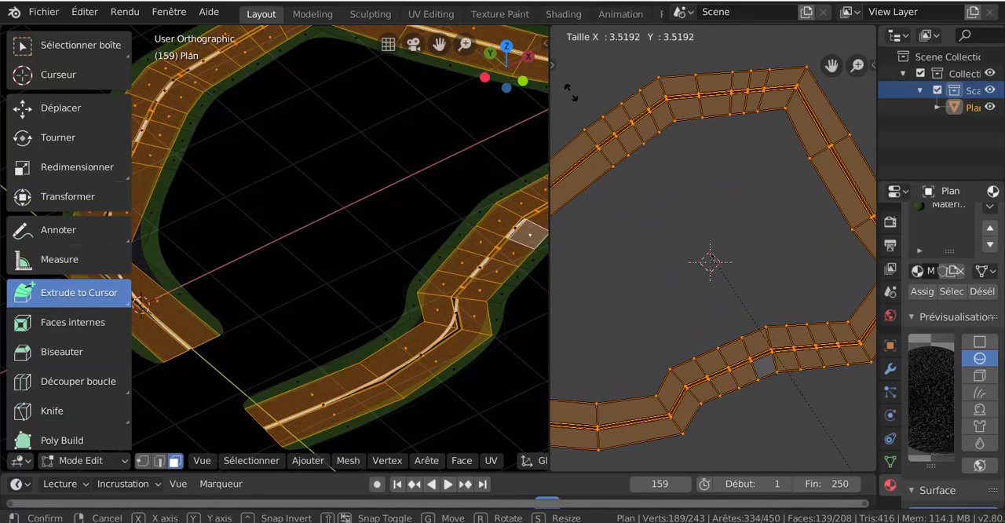
left_click(238, 193)
- Switch the road back to Object Mode and check the asphalt texture's grain at the new UV scale
key("ctrl+Tab")
left_click(258, 214)
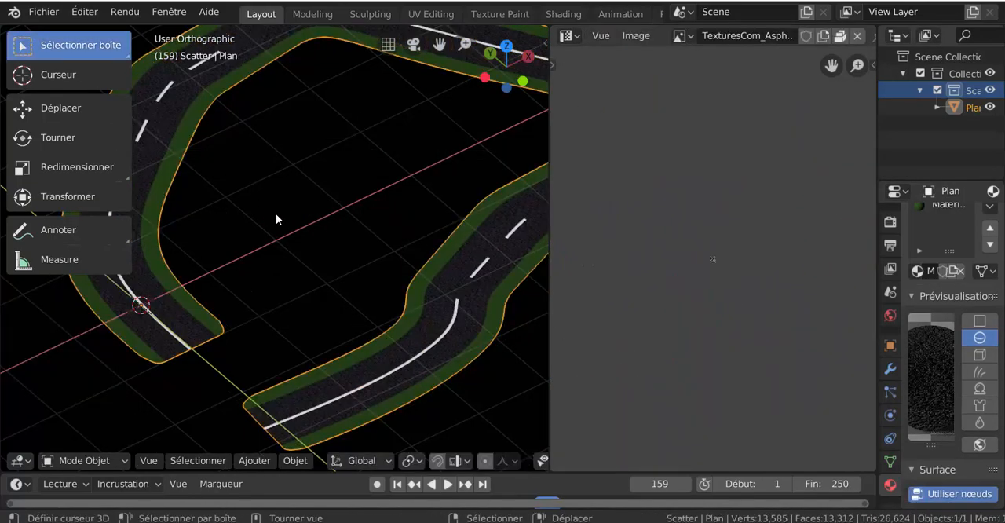
scroll(358, 209, "up", 2)
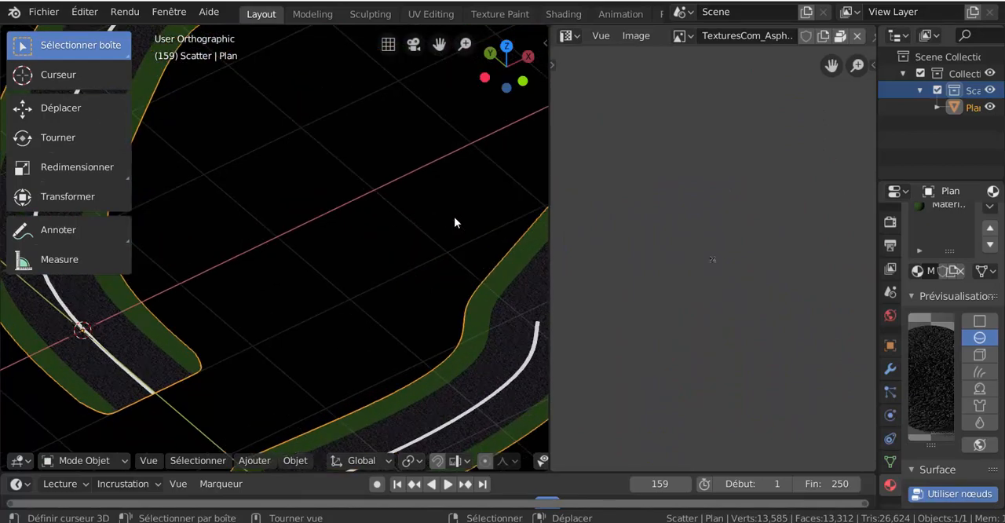
scroll(366, 204, "up", 1)
scroll(366, 203, "down", 3)
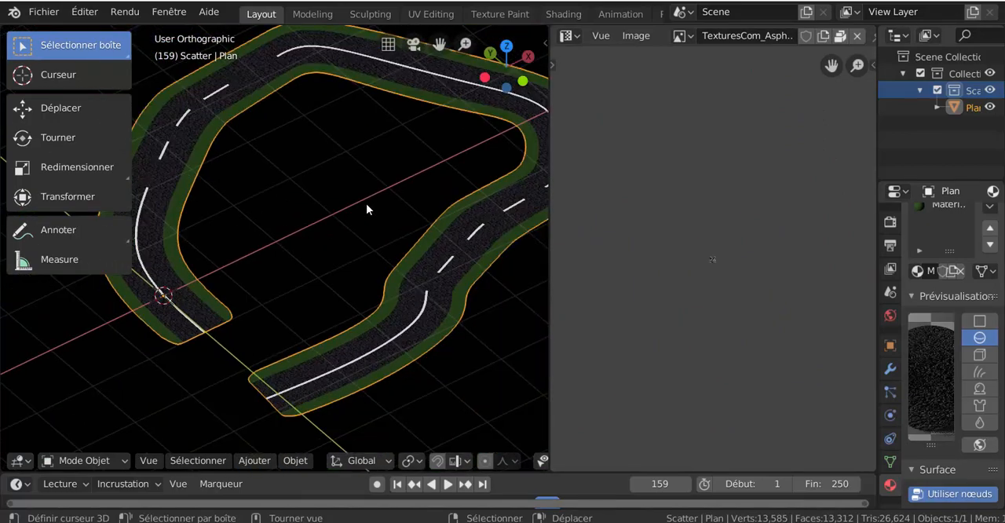
- Return the road to Edit Mode and scale the asphalt UVs down until the whole layout fits inside the texture image
key("ctrl+Tab")
left_click(505, 201)
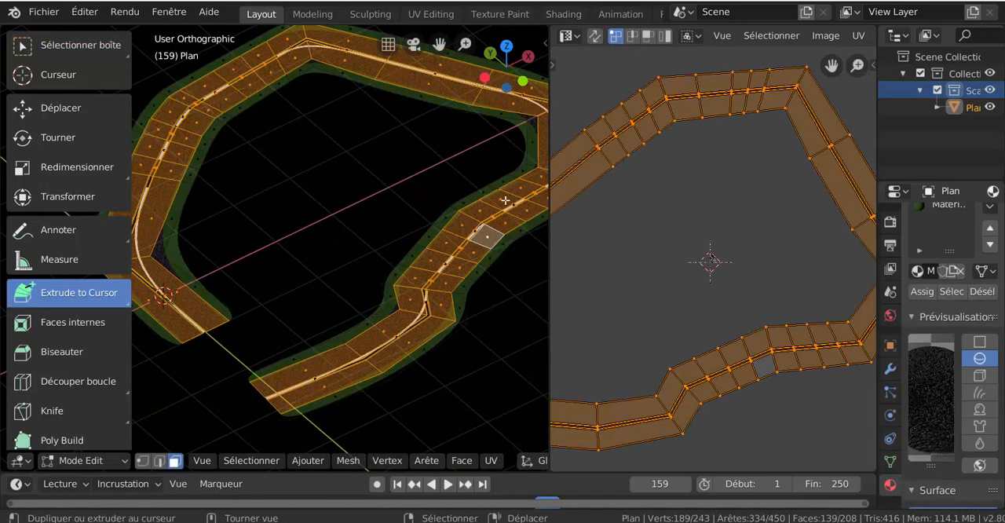
key("s")
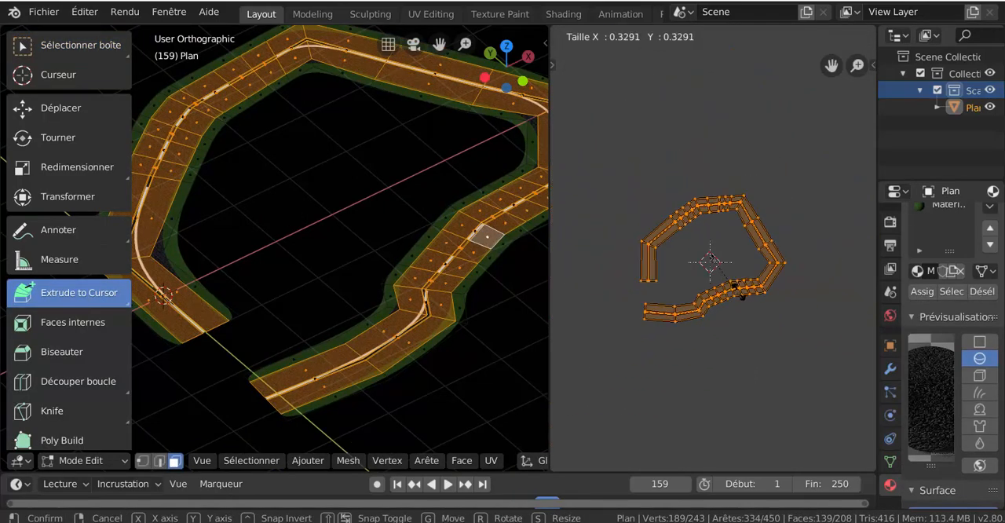
key("Return")
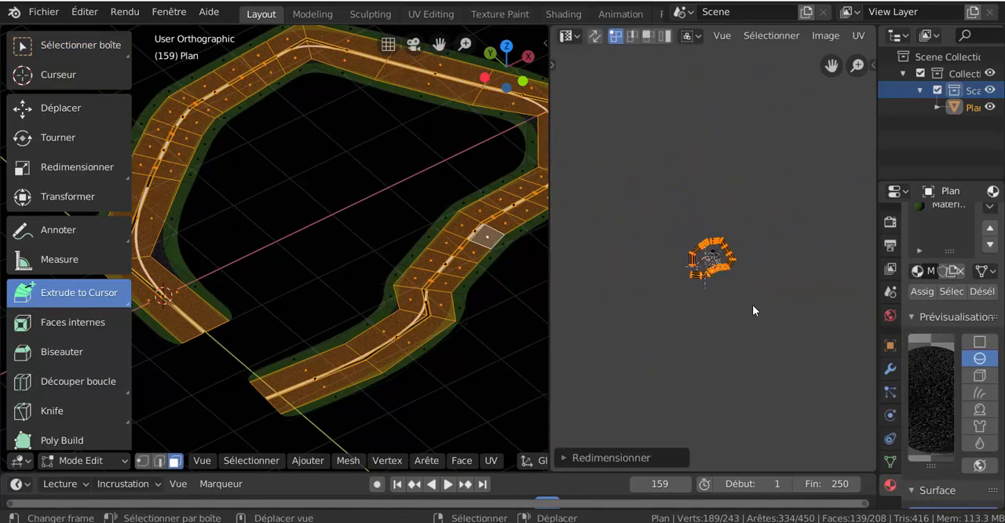
scroll(753, 305, "up", 10)
key("s")
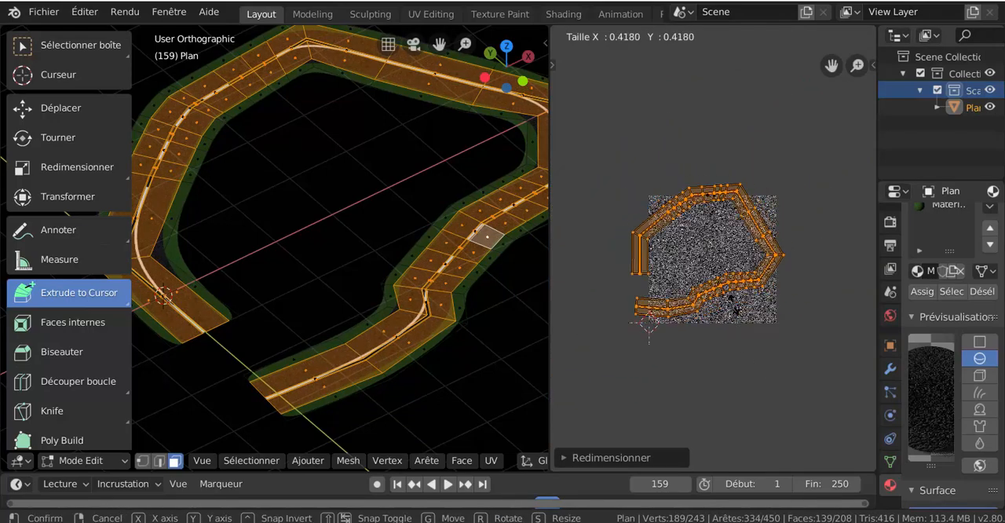
key("Return")
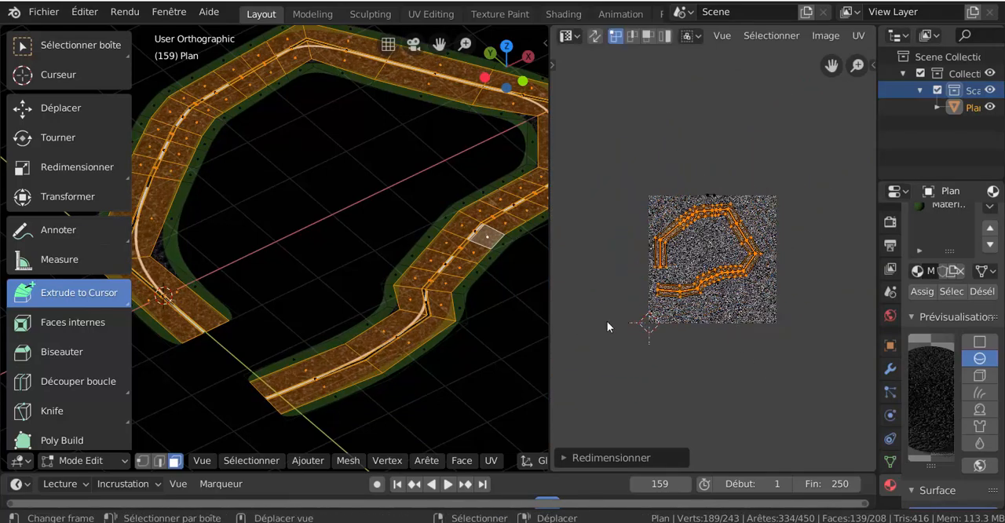
scroll(688, 259, "up", 2)
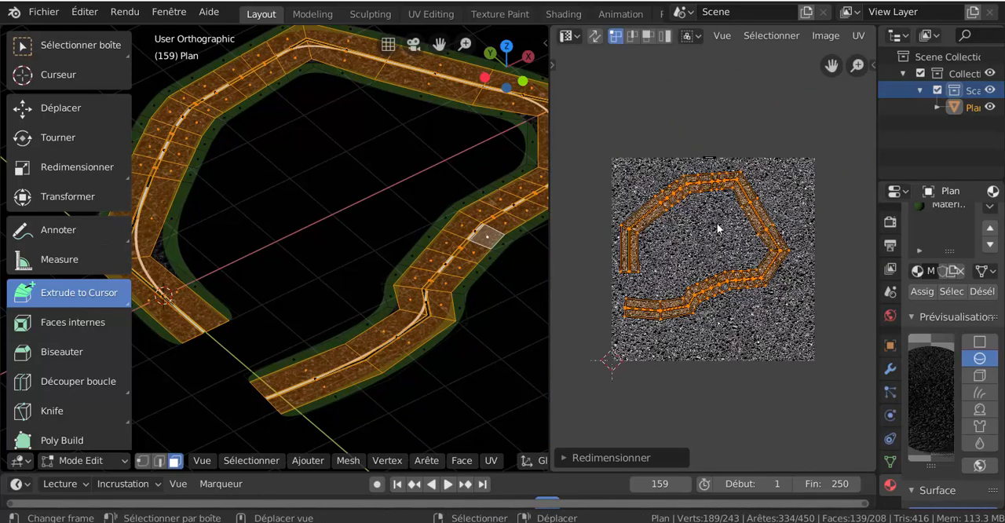
- Turn the UV editor into a shader editor and collapse its sidebar to show the asphalt material's nodes
left_click(567, 35)
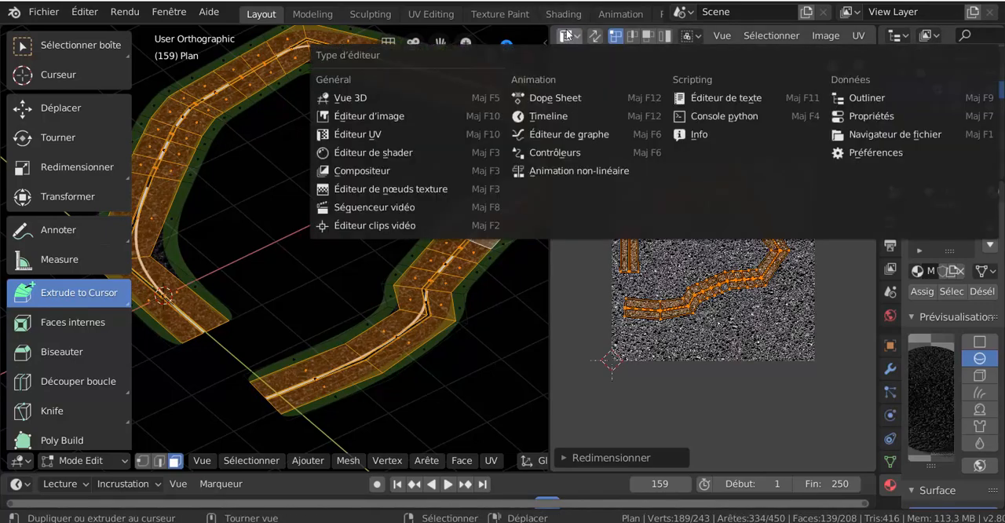
left_click(367, 153)
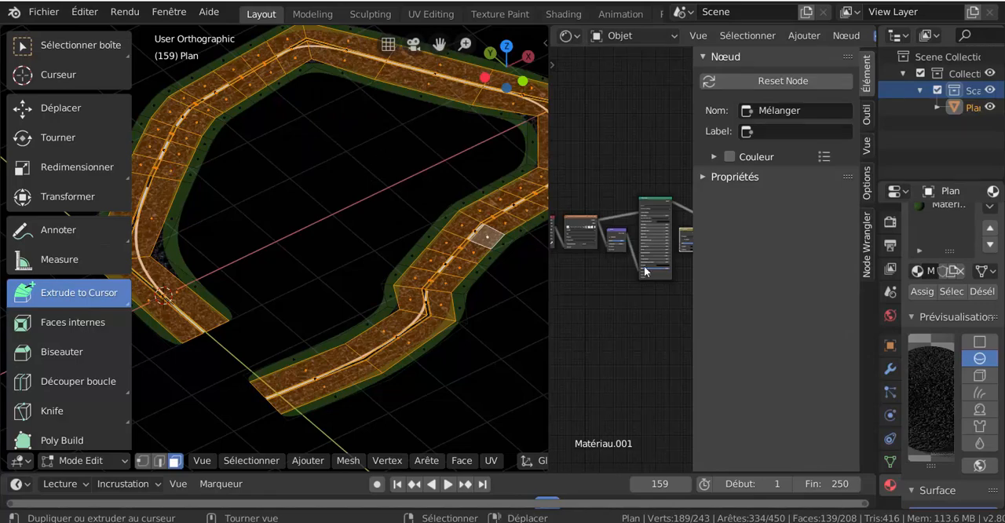
left_click_drag(711, 286, 851, 287)
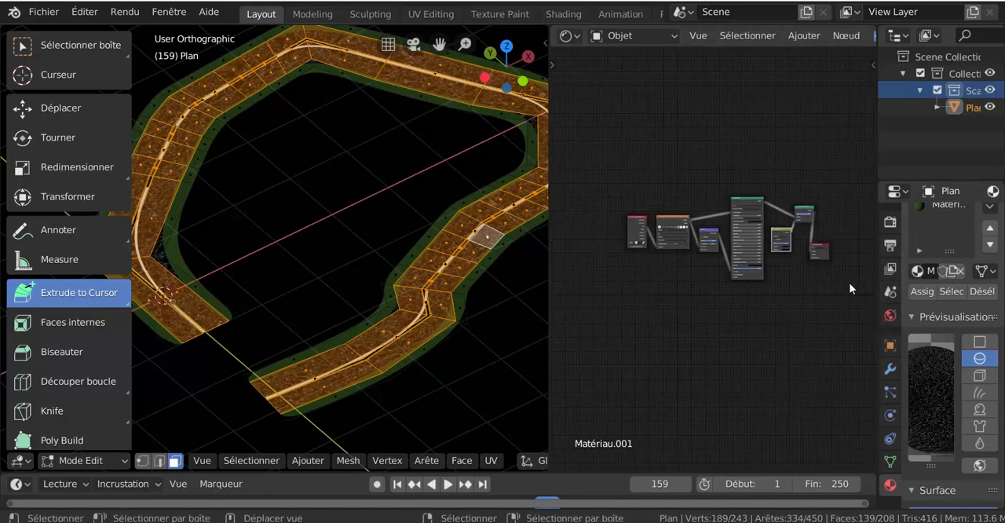
scroll(712, 306, "up", 2)
scroll(688, 287, "up", 3)
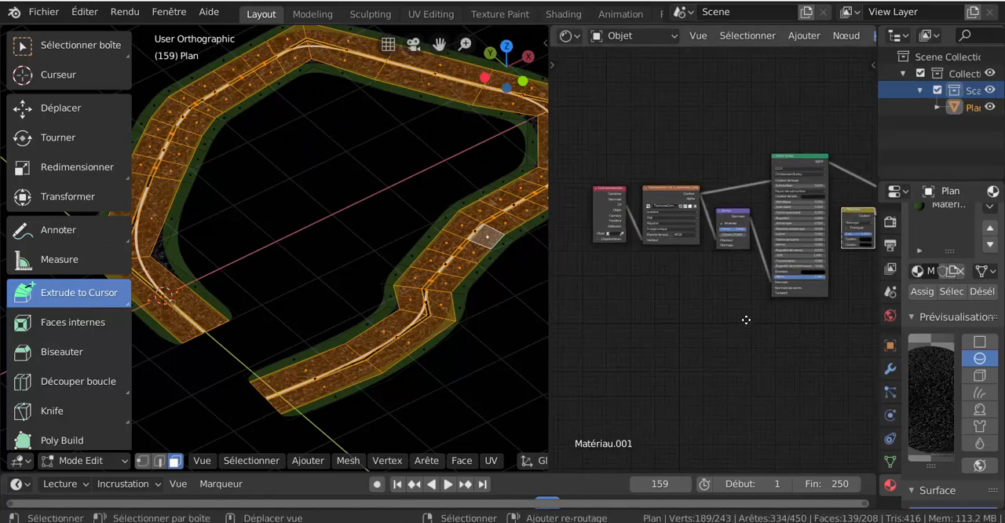
- Move the texture coordinate node away from the asphalt image texture node and shift the image texture node slightly upwards
left_click_drag(656, 197, 604, 192)
scroll(679, 257, "up", 1)
scroll(680, 257, "up", 1)
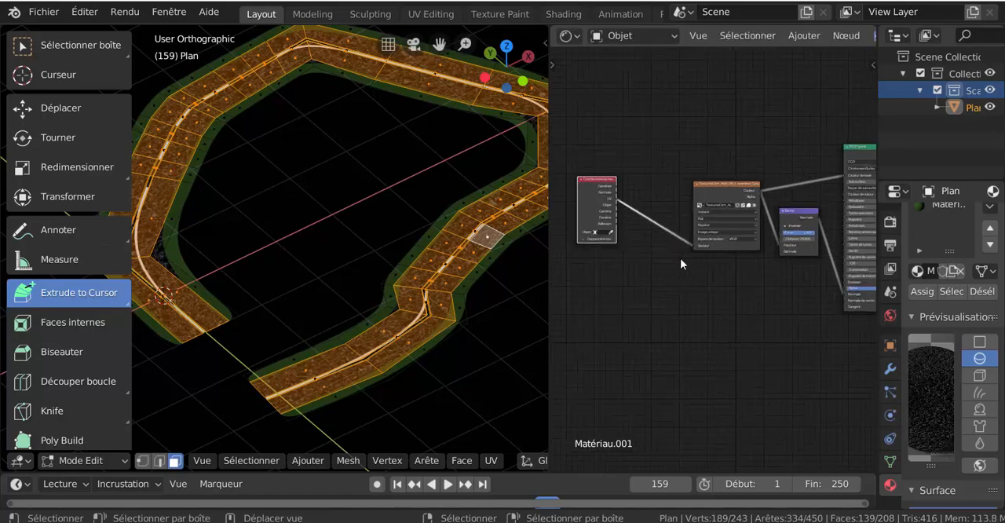
left_click_drag(733, 187, 724, 176)
scroll(600, 186, "up", 1)
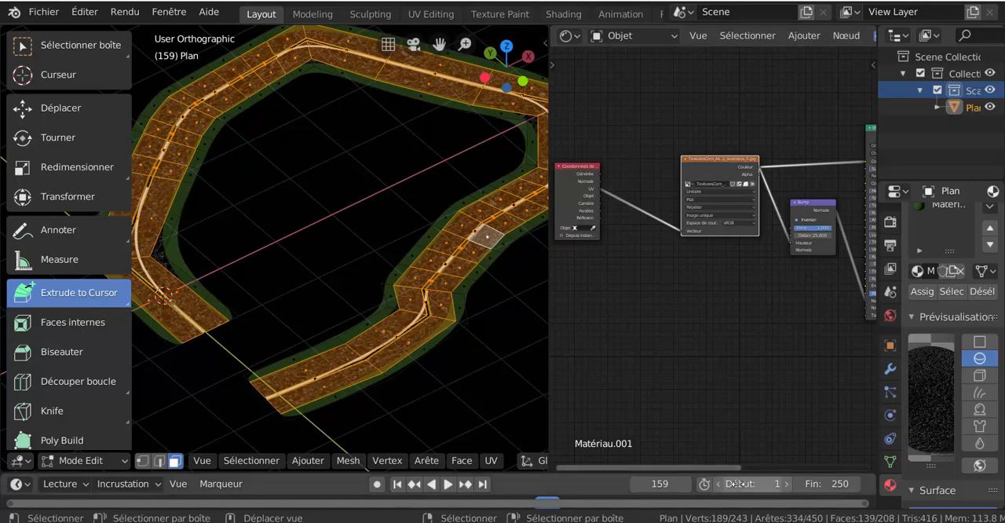
- Insert a Mapping (Placage) vector node on the link between the texture coordinate node and the asphalt image texture node
left_click(801, 36)
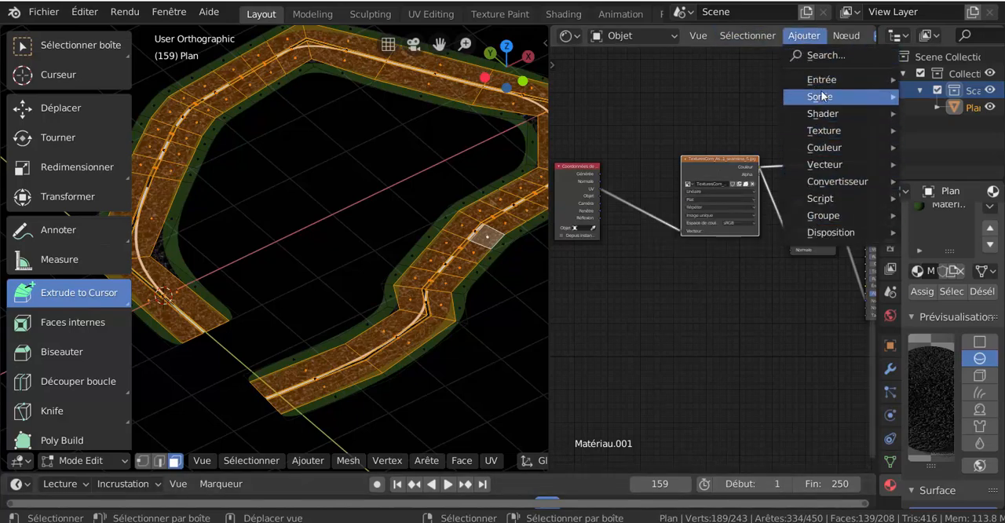
mouse_move(823, 83)
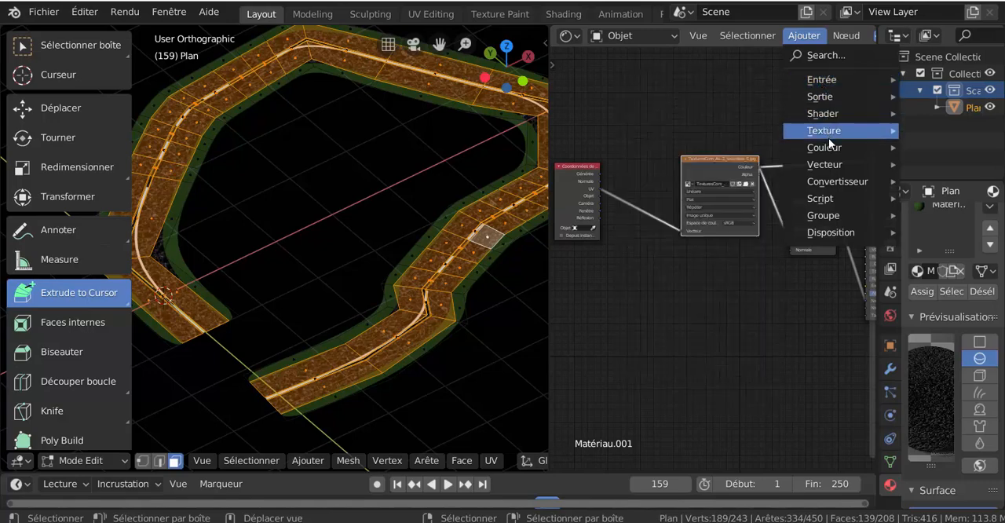
mouse_move(830, 167)
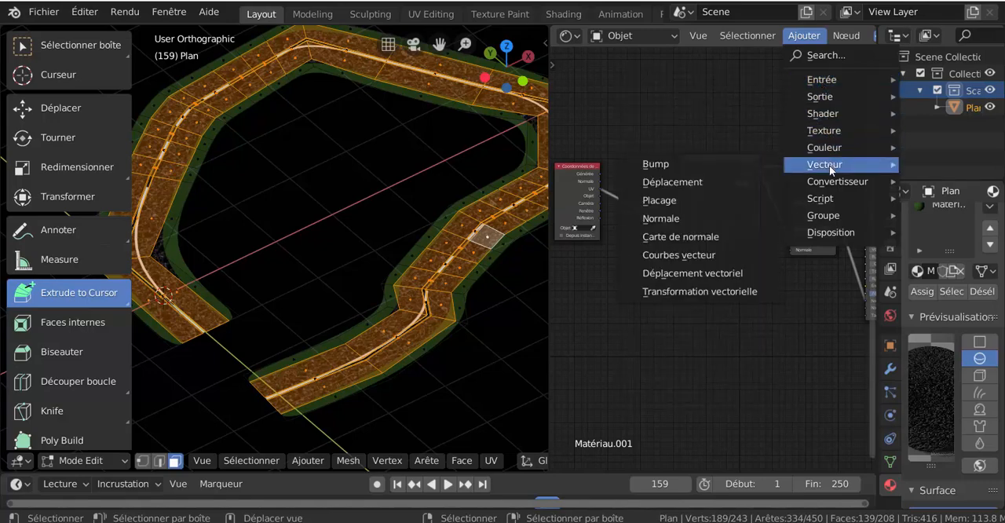
left_click(666, 201)
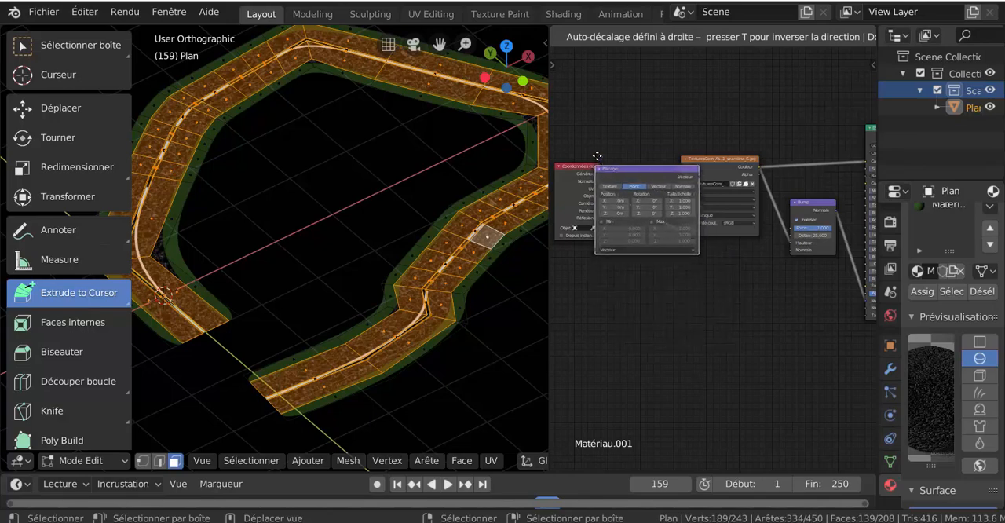
left_click(607, 179)
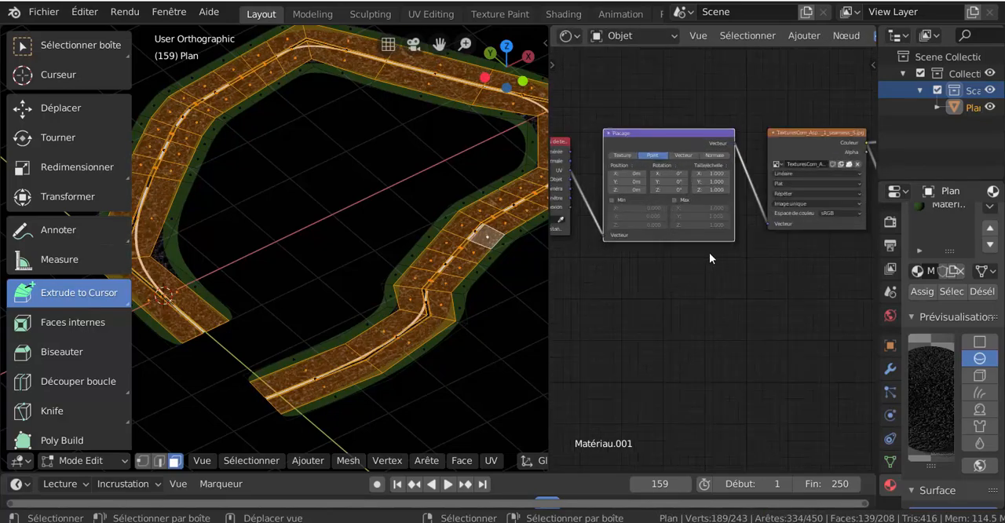
- Set the Mapping node's scale to 5 on X and Y
scroll(710, 252, "up", 3)
scroll(713, 256, "up", 2)
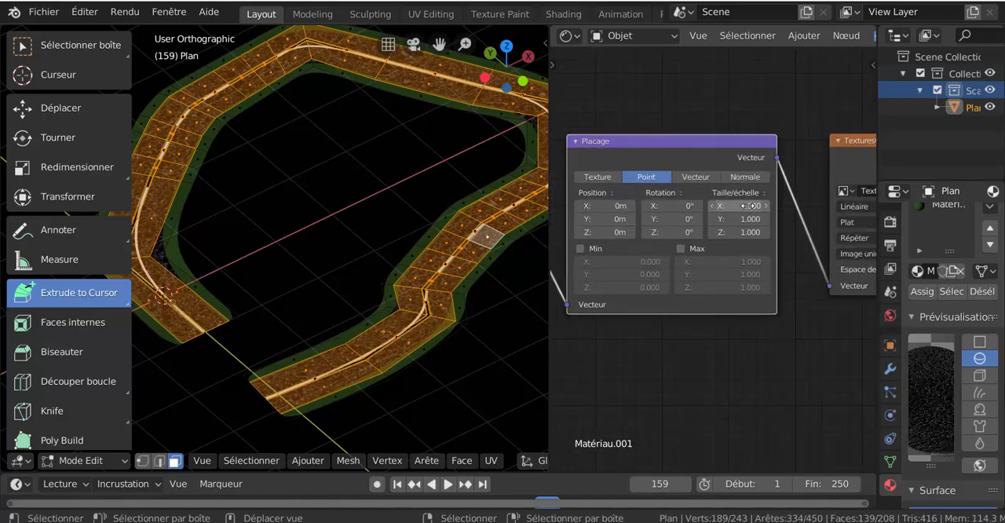
left_click(748, 205)
type("5")
key("Return")
scroll(453, 295, "up", 5)
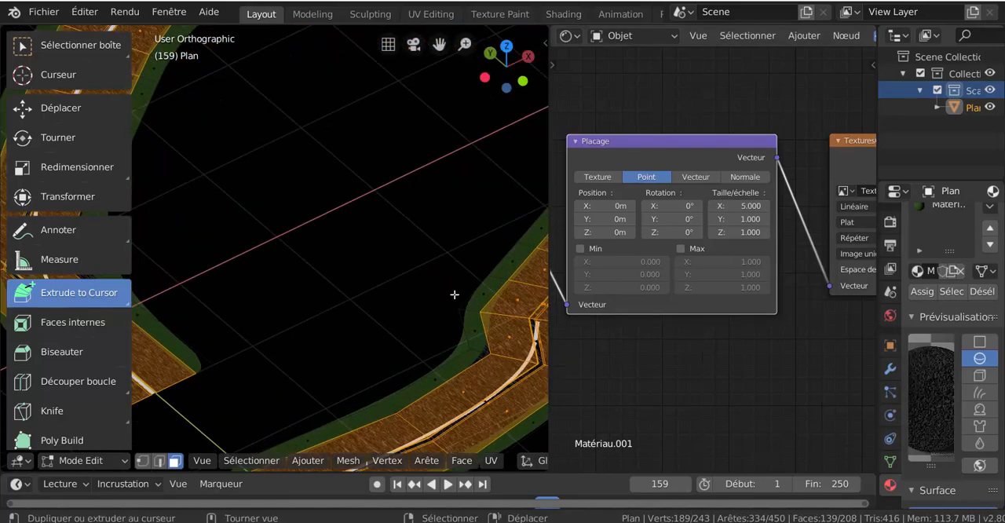
middle_click_drag(501, 351, 336, 205, "shift")
scroll(336, 204, "up", 3)
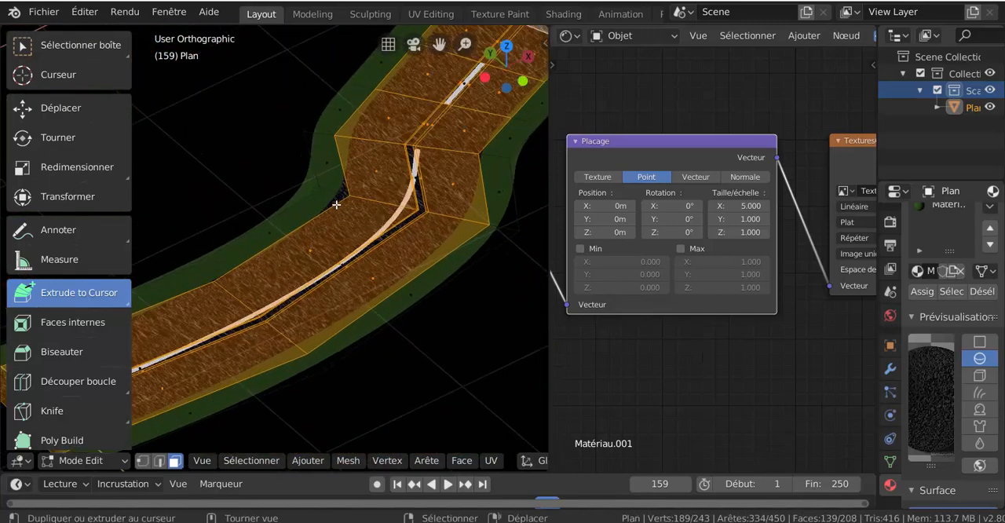
left_click(747, 219)
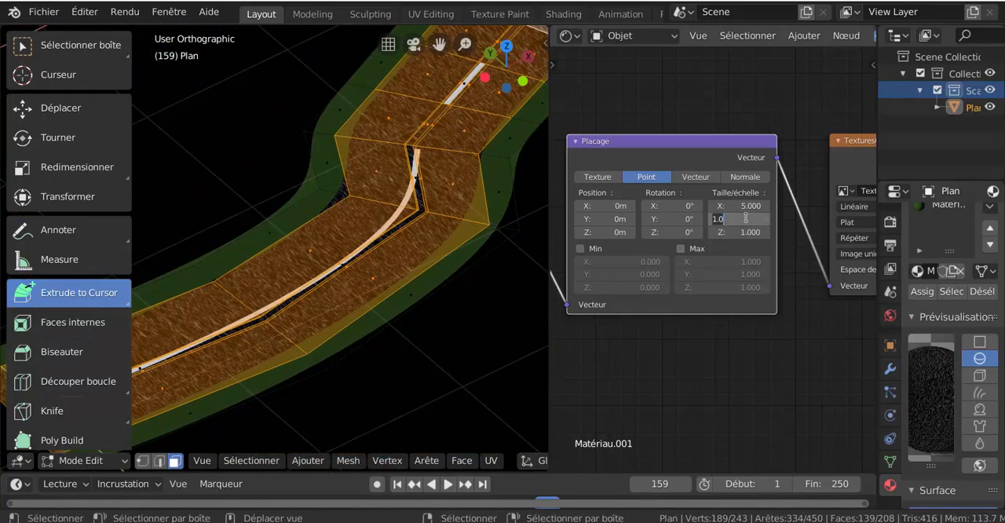
type("5")
key("Return")
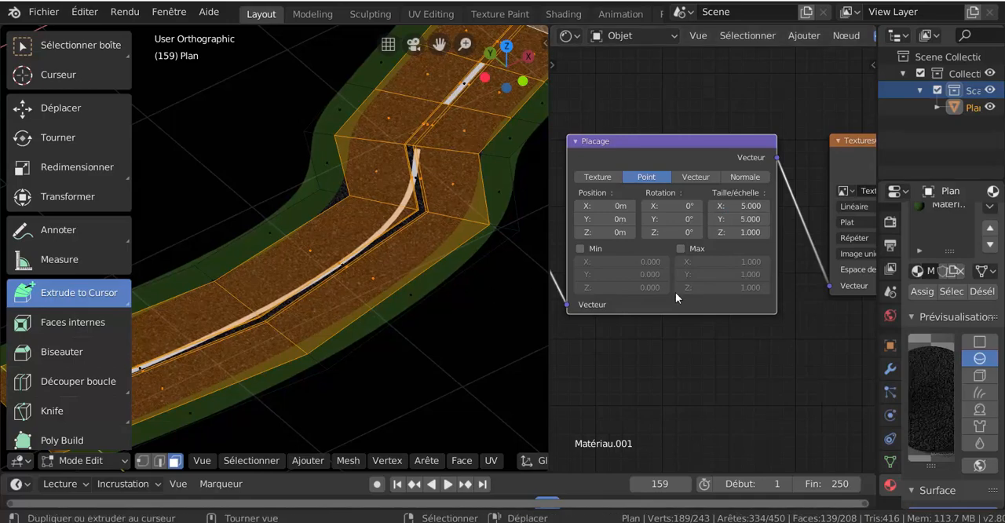
- Set the Mapping node's scale to 20 on X and Y
left_click(738, 206)
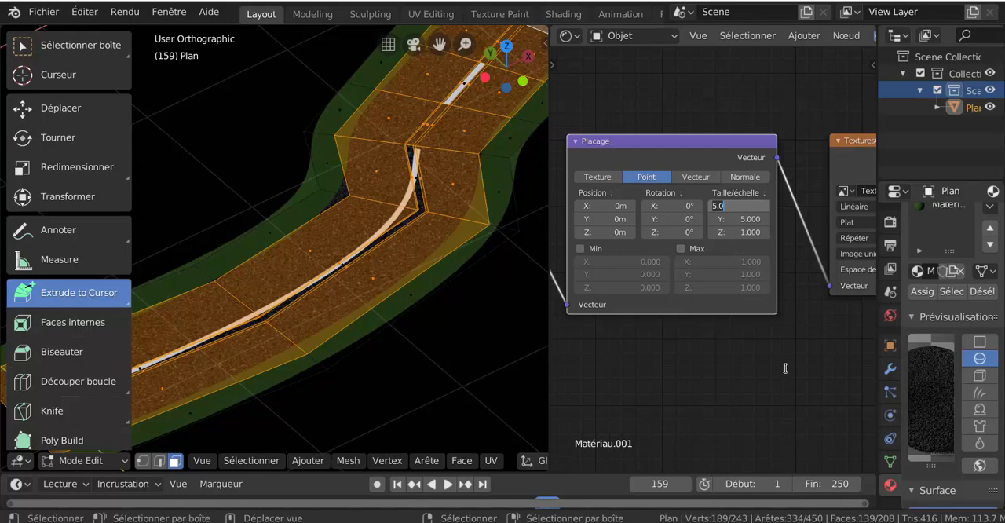
type("20")
left_click(740, 219)
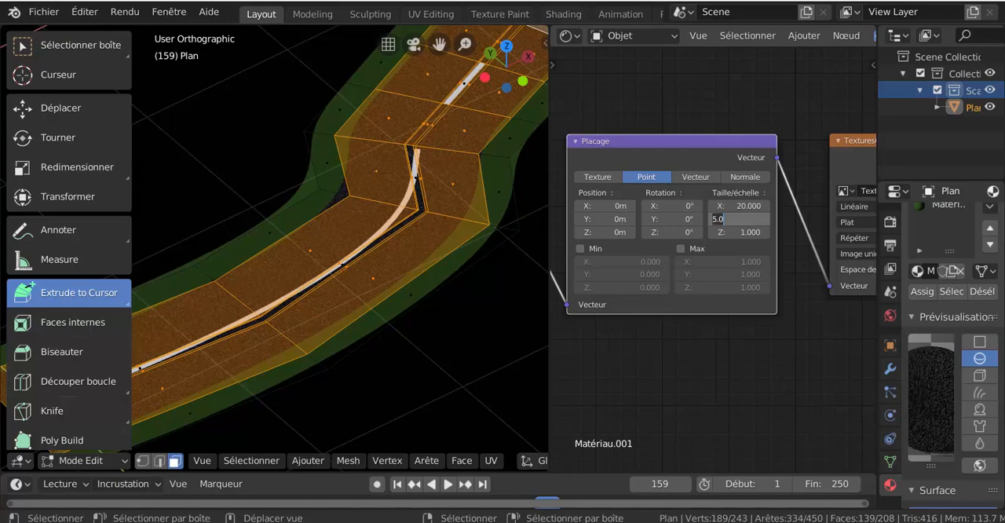
type("20")
key("Return")
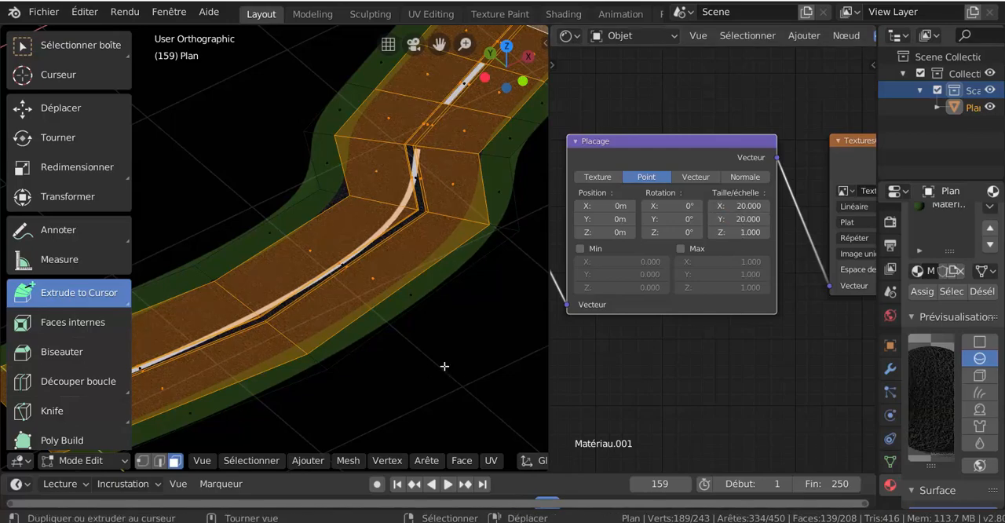
- Switch the road to Object Mode and set the Mapping node's scale to 30 on X and Y
key("ctrl+Tab")
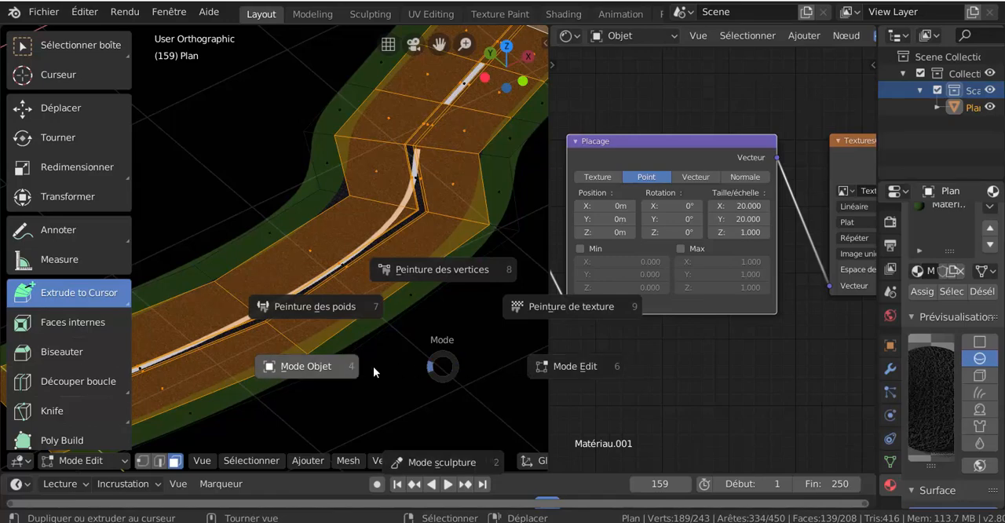
left_click(403, 371)
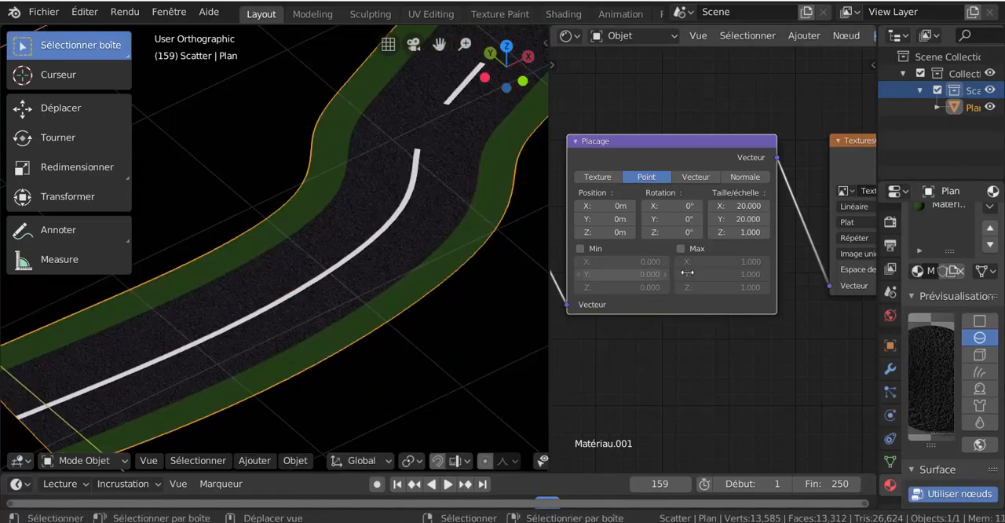
left_click(740, 205)
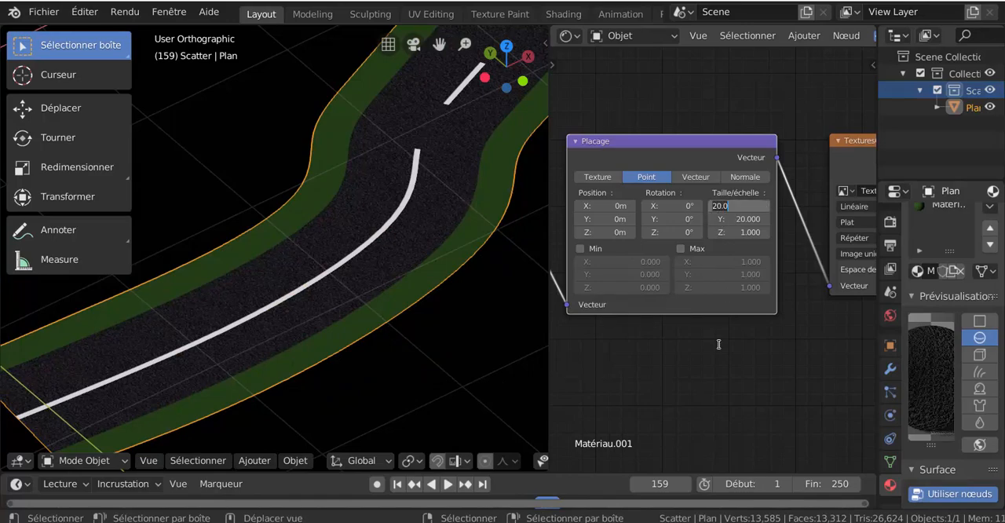
type("30")
key("Return")
left_click(739, 219)
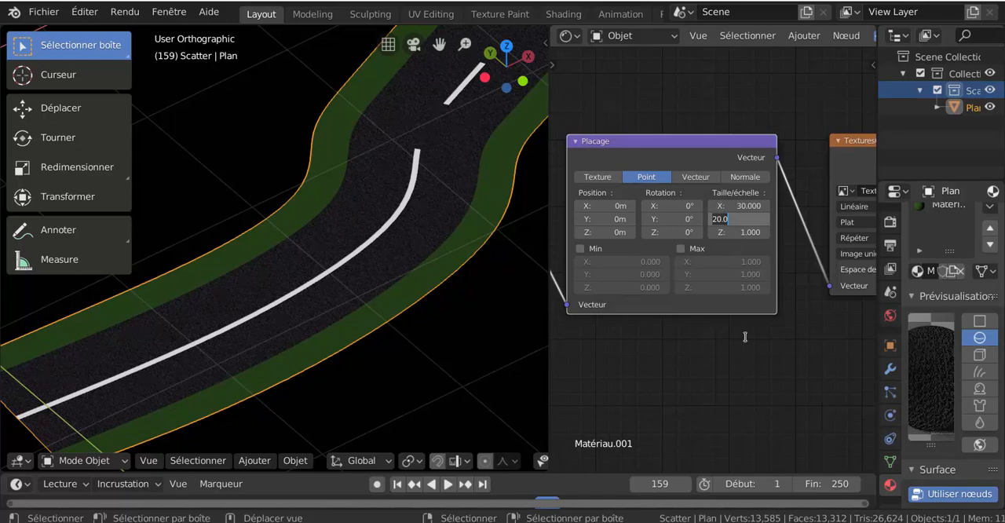
type("30")
key("Return")
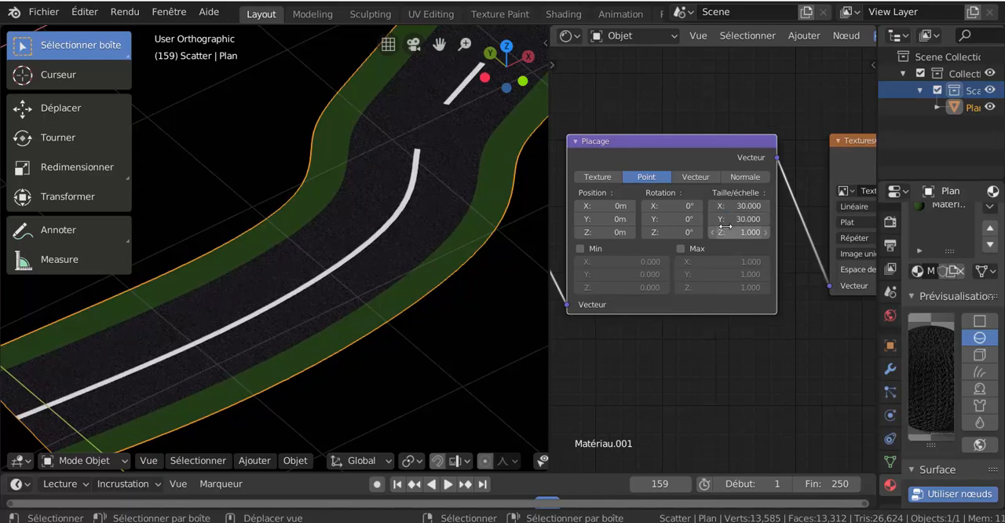
- Turn the shader editor back into a UV editor and put the road in Edit Mode
scroll(435, 320, "down", 4)
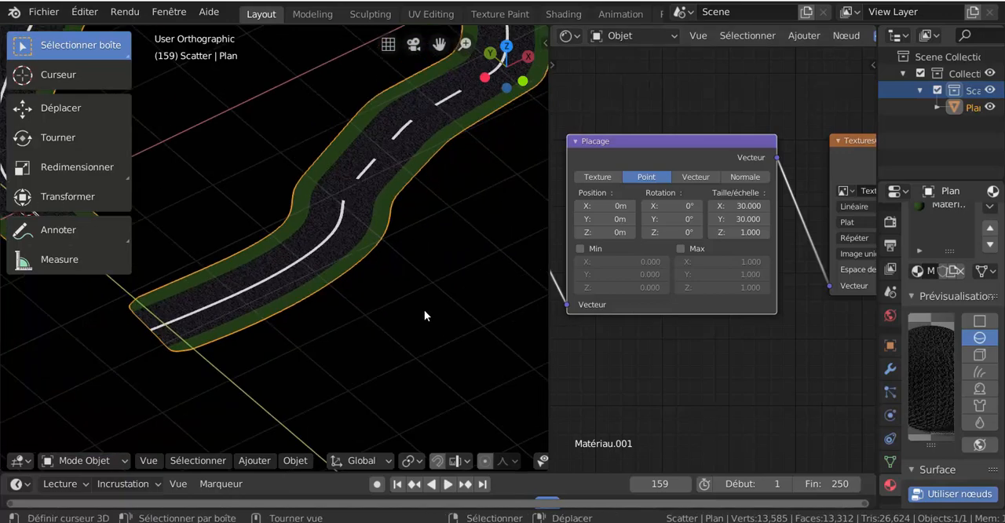
middle_click_drag(424, 309, 407, 330)
left_click(567, 36)
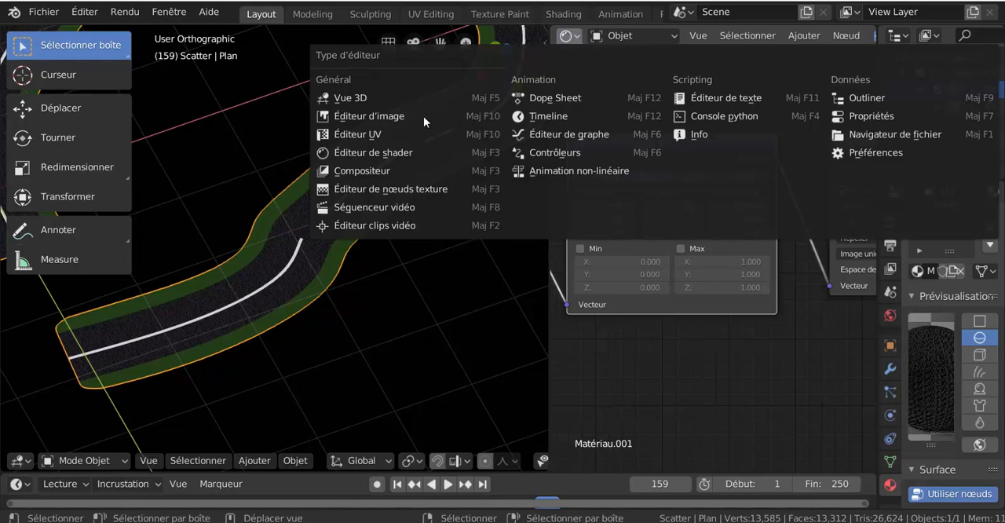
left_click(358, 135)
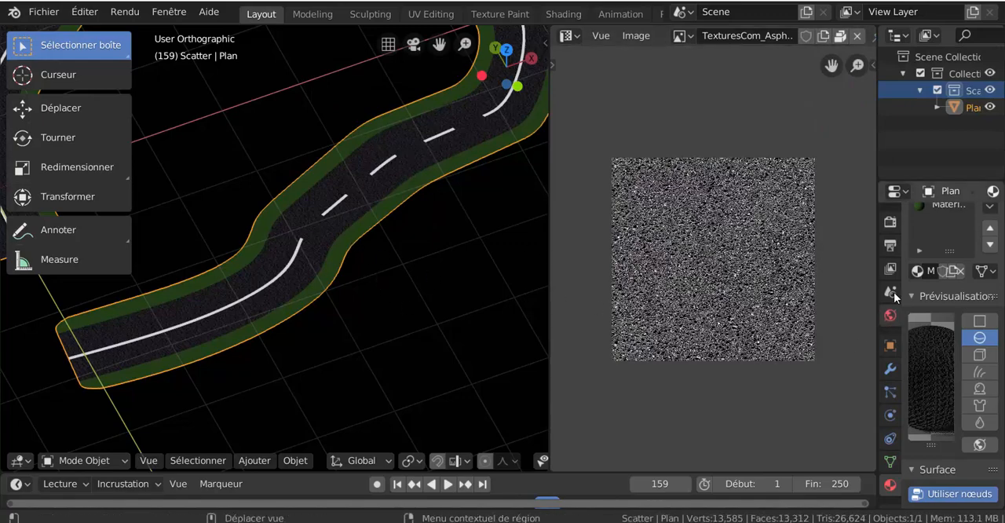
key("ctrl+Tab")
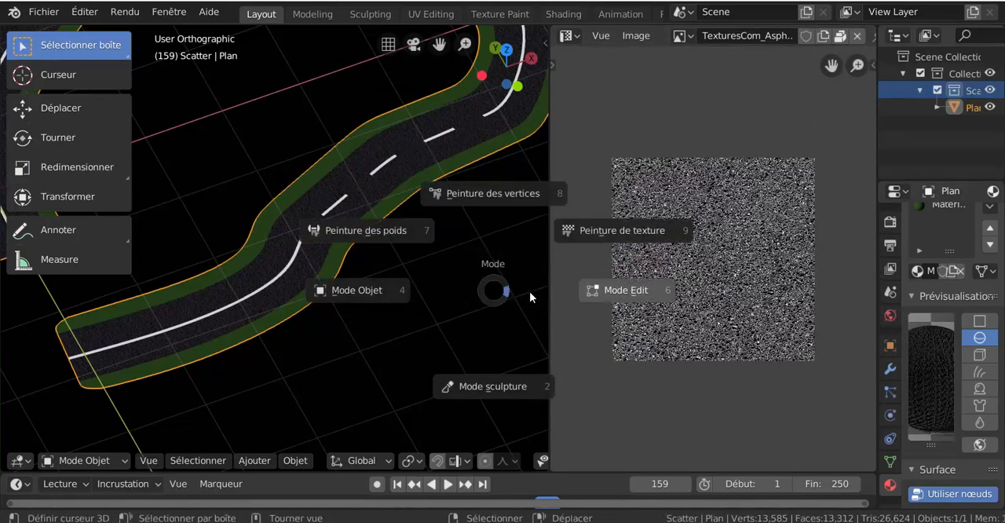
left_click(529, 292)
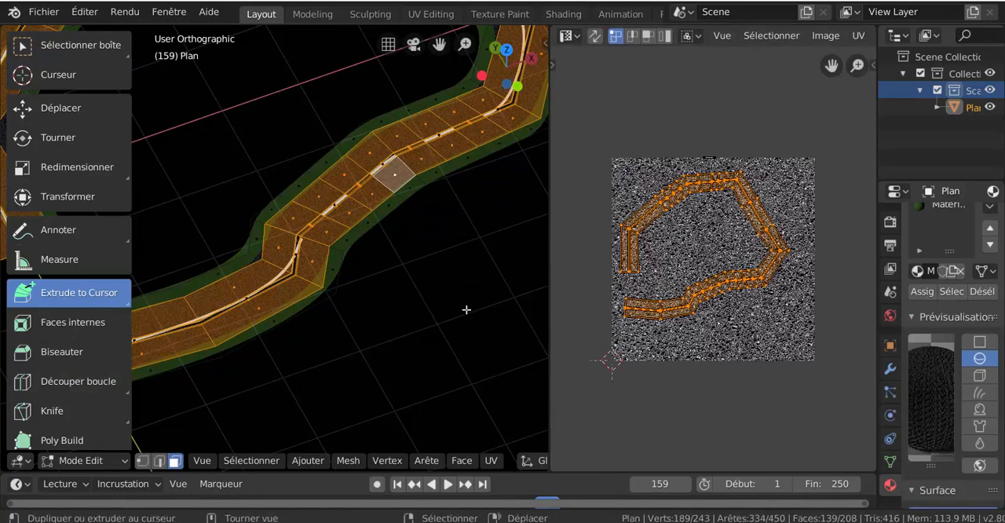
- Scale the asphalt UVs up to more than twice their size, so the layout extends well beyond the texture image
scroll(464, 307, "up", 4)
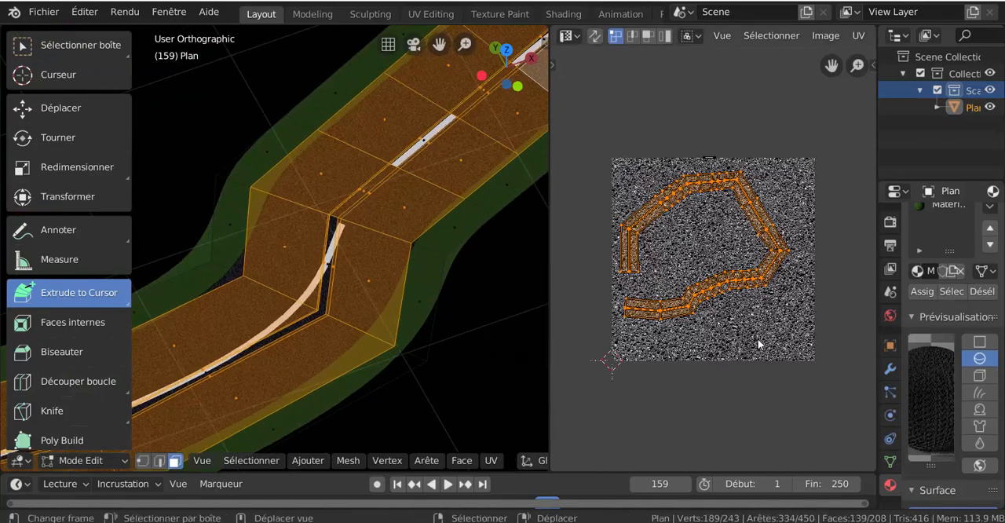
key("s")
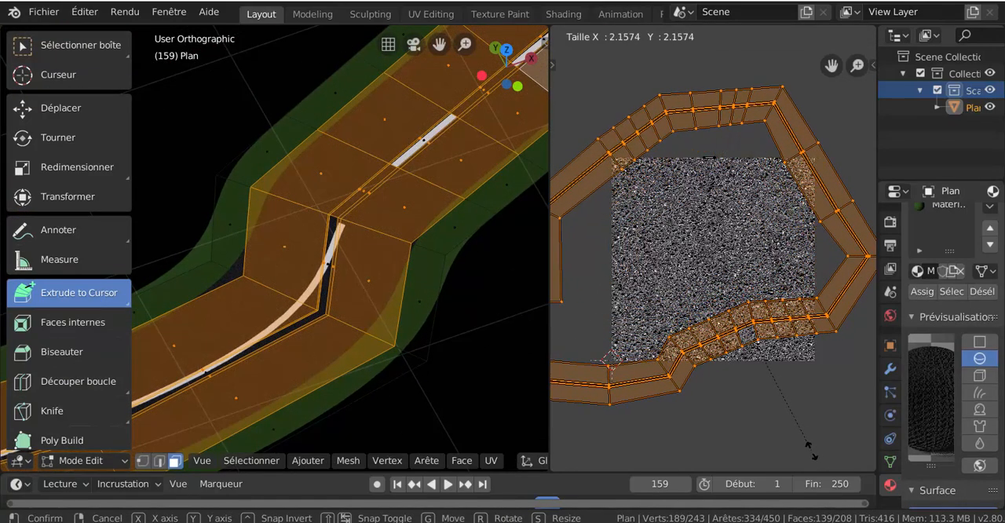
left_click(817, 460)
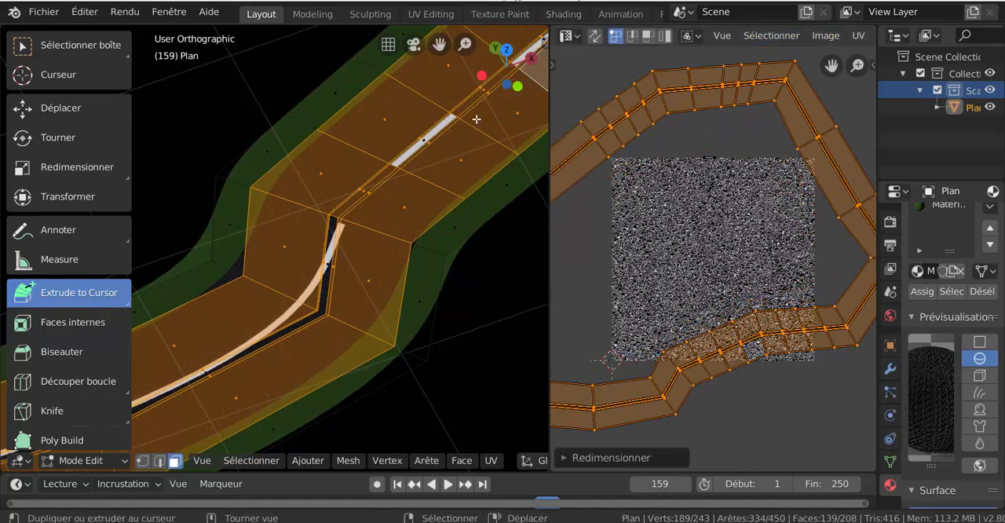
- Switch the road to Object Mode and examine the asphalt grain both close up and from a distance
key("Tab")
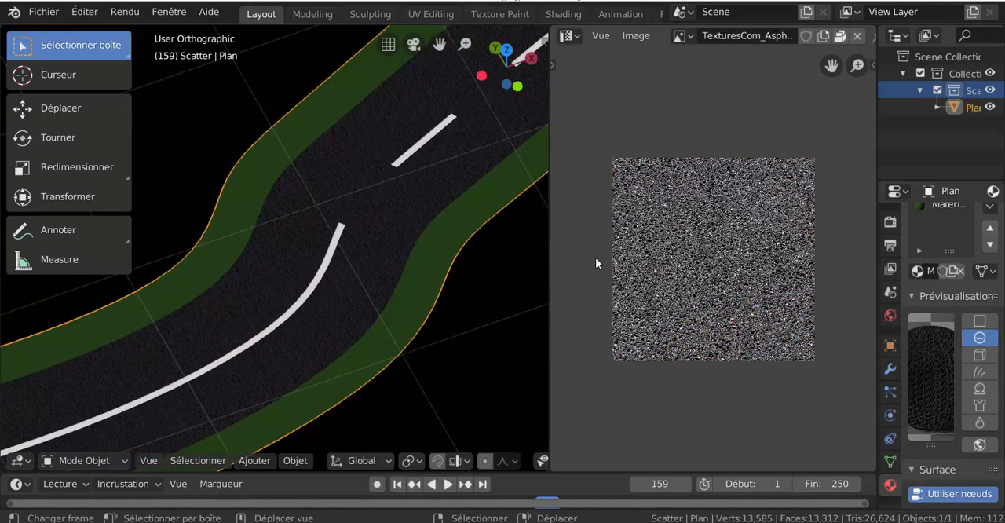
scroll(445, 219, "down", 6)
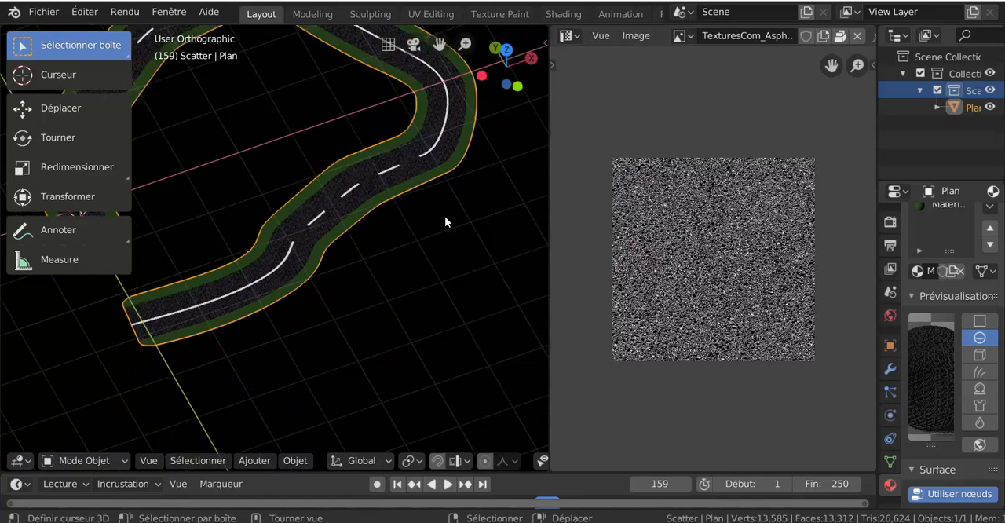
scroll(441, 218, "up", 5)
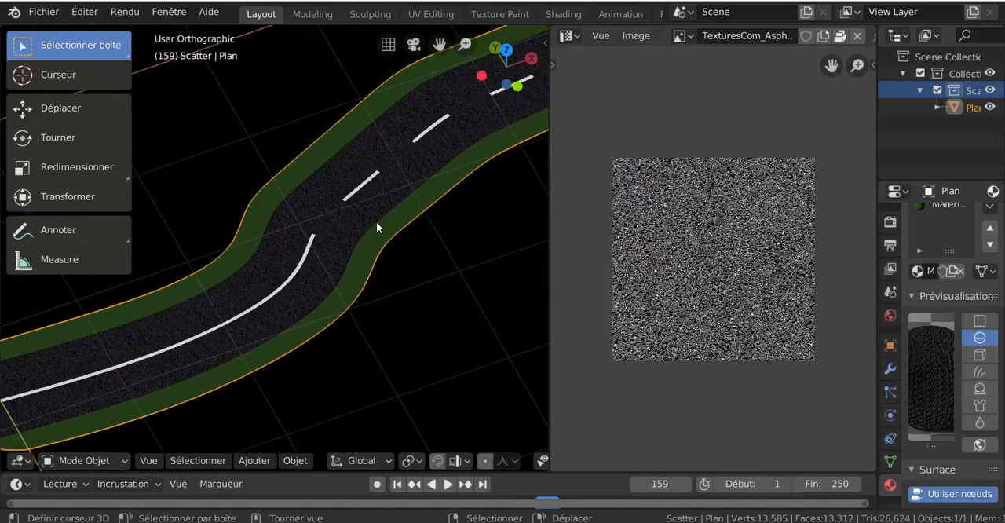
scroll(376, 221, "down", 5)
scroll(376, 221, "up", 5)
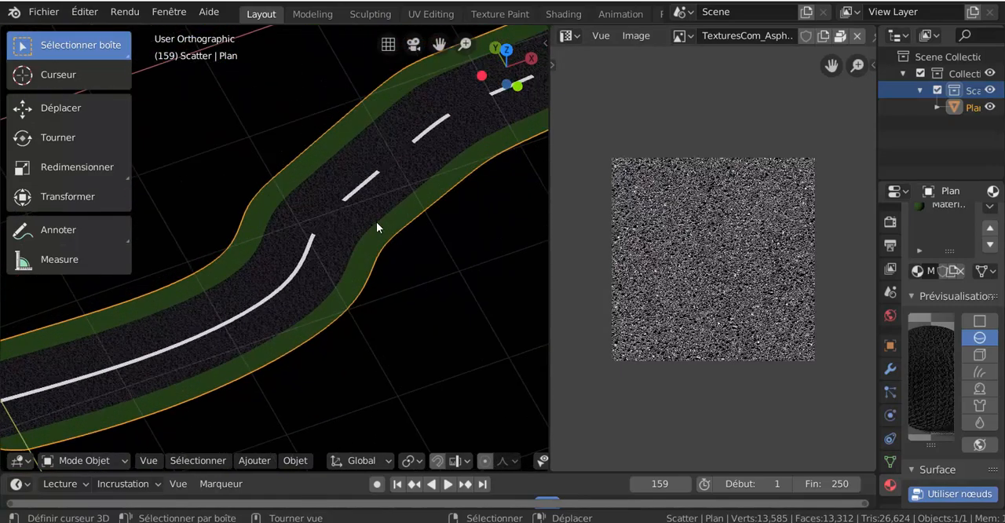
scroll(376, 222, "up", 5)
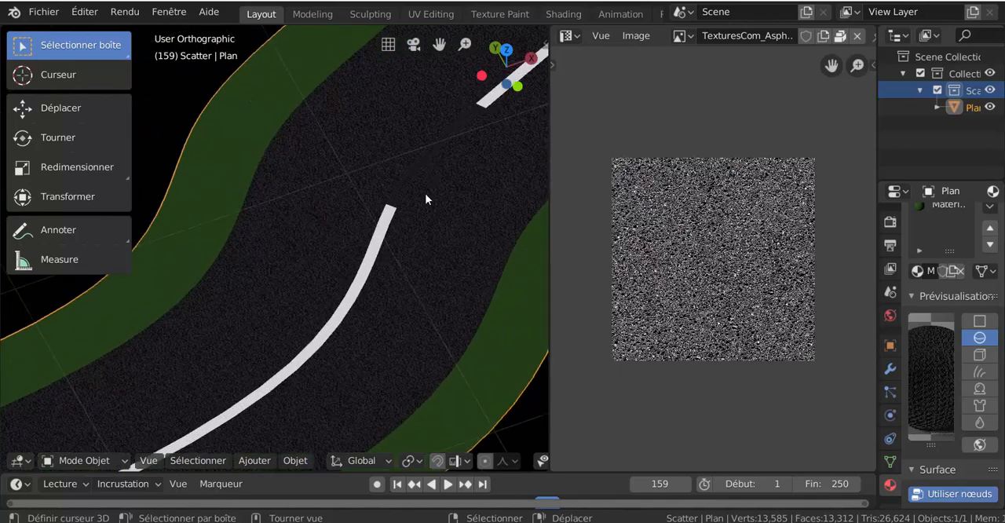
scroll(432, 202, "down", 6)
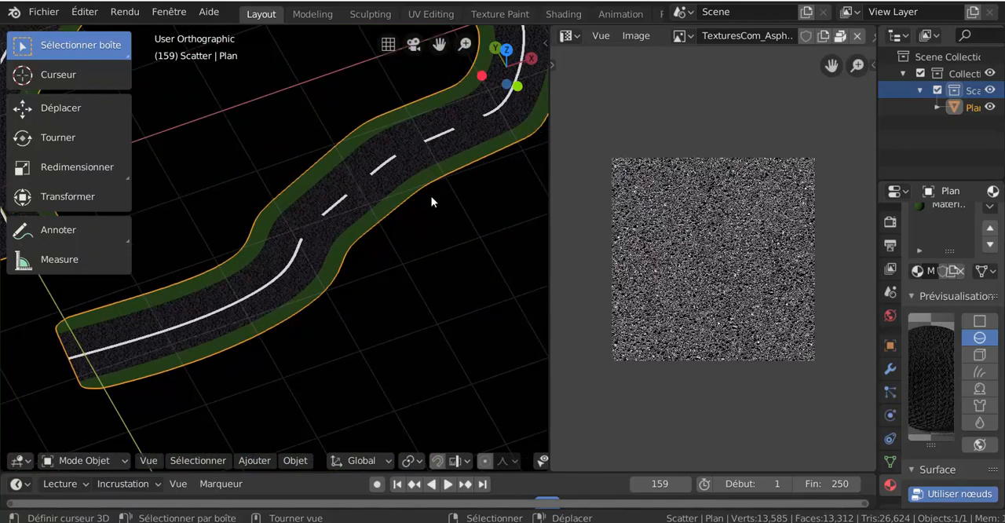
- Return the road to Edit Mode and scale the asphalt UVs down until the layout only slightly overhangs the texture image
key("Tab")
key("Tab")
key("Tab")
key("Tab")
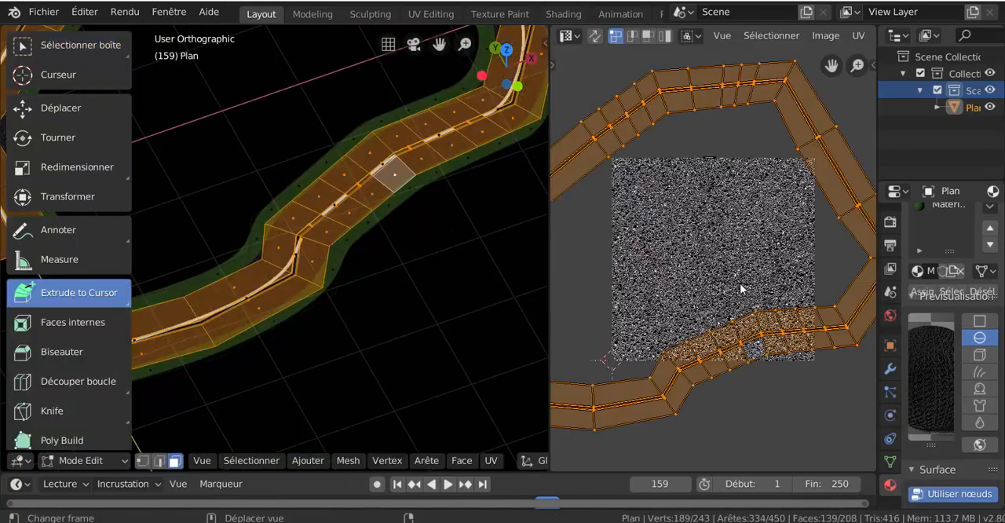
key("Tab")
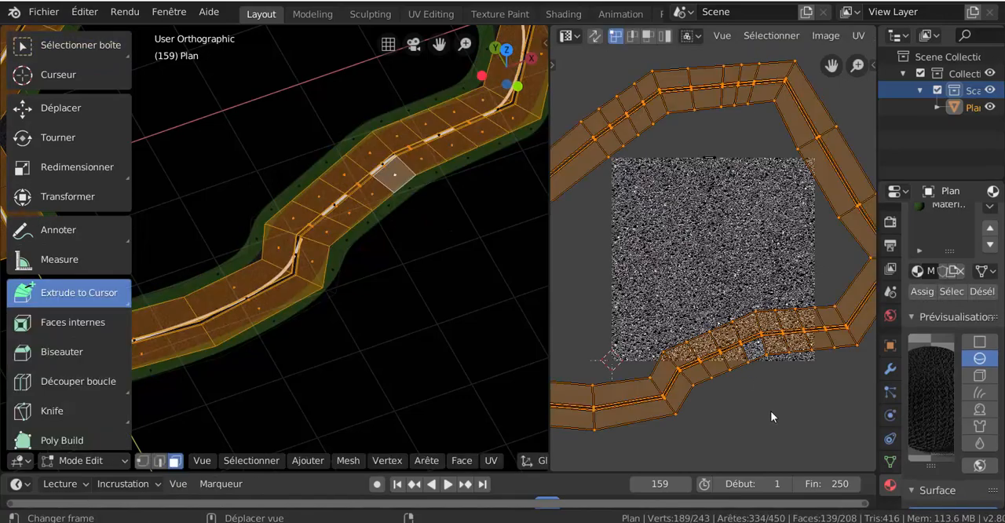
key("s")
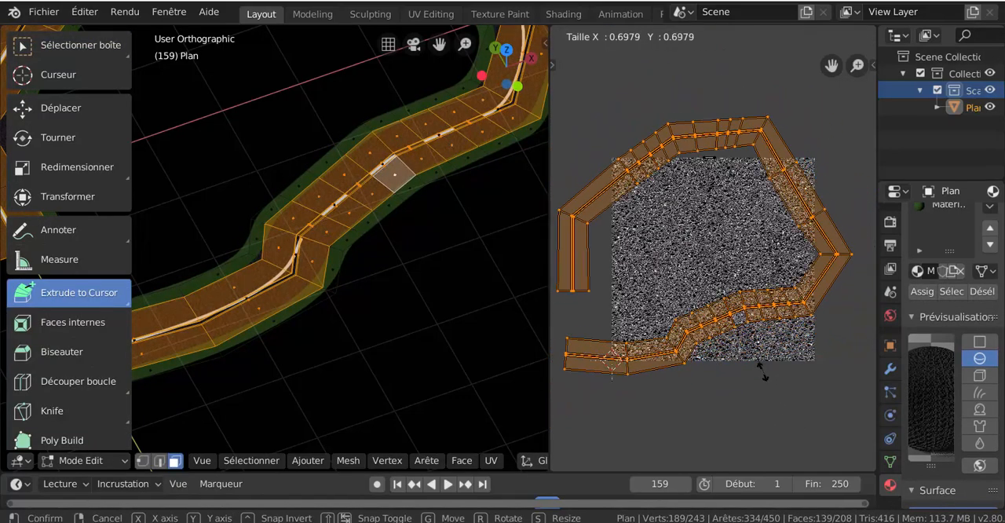
left_click(759, 368)
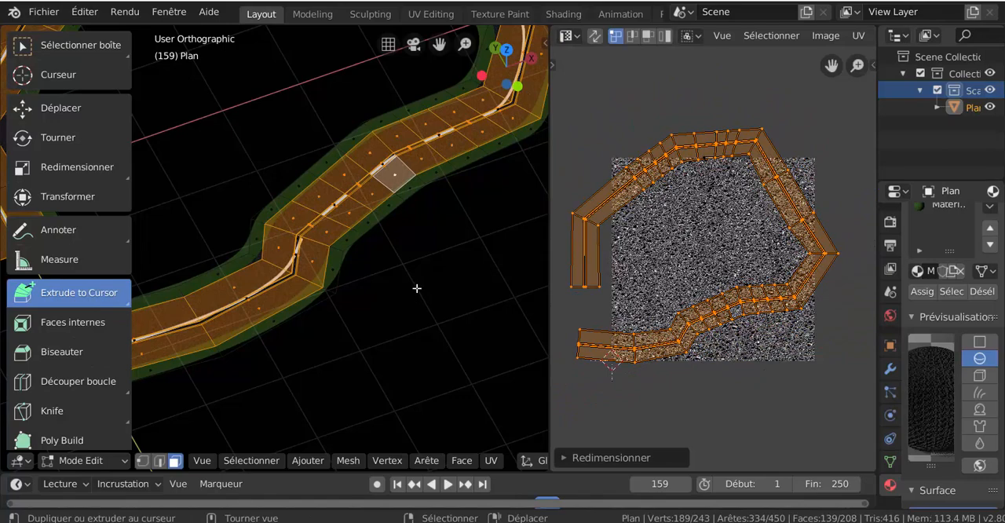
- Switch the road from Edit Mode to Object Mode
key("ctrl+Tab")
left_click(540, 296)
scroll(350, 281, "up", 4)
key("ctrl+Tab")
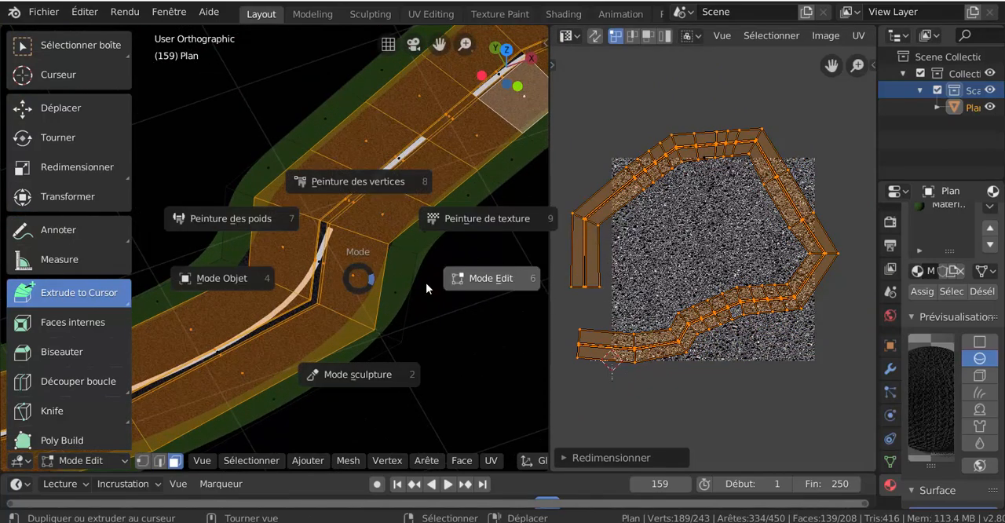
left_click(426, 284)
key("ctrl+Tab")
left_click(425, 285)
key("ctrl+Tab")
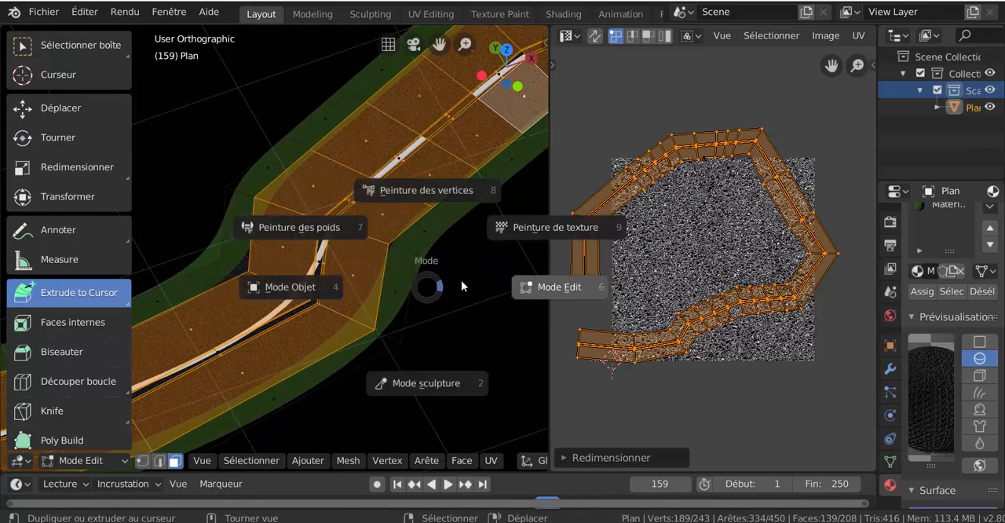
left_click(365, 281)
scroll(366, 281, "down", 3)
scroll(365, 280, "down", 2)
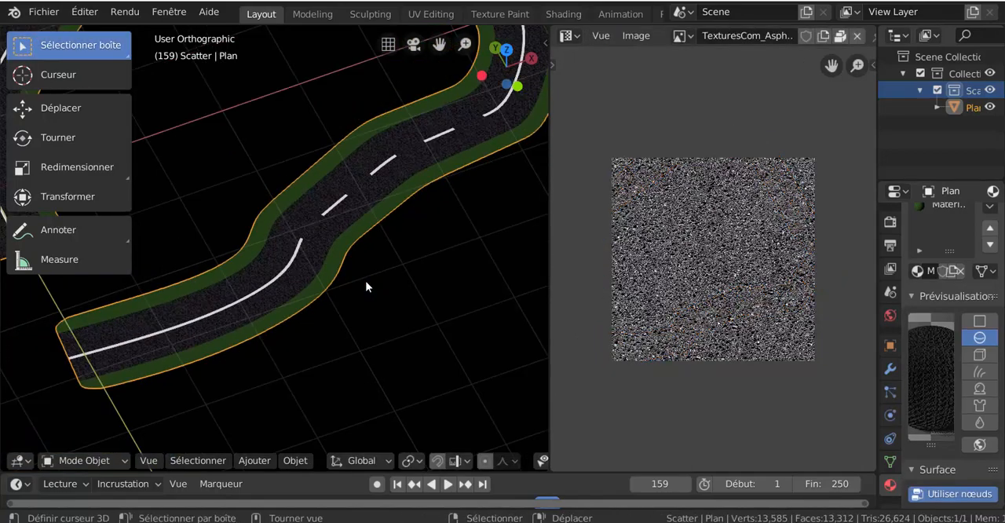
middle_click_drag(366, 281, 545, 274)
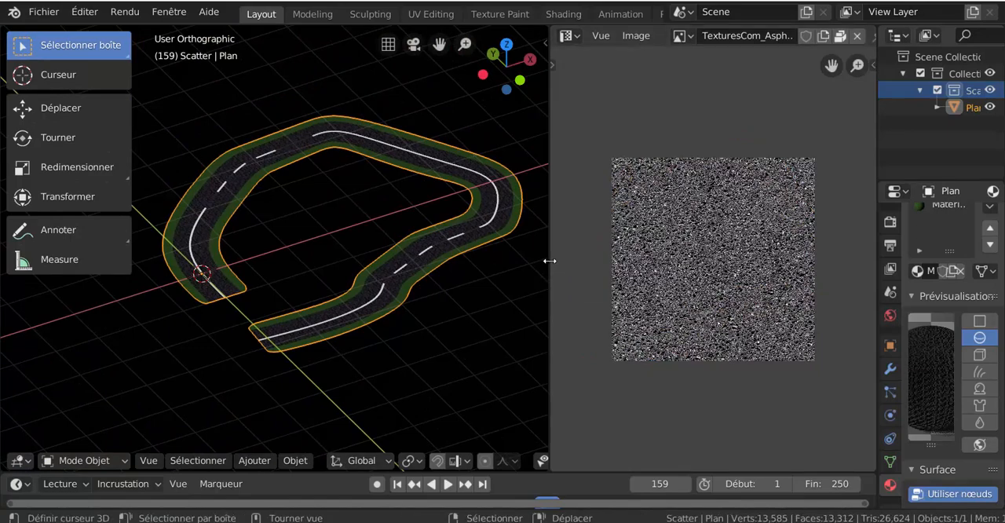
- Examine the asphalt texture along the road, both close up and from a distance, adjusting the 3D viewport's width
left_click_drag(549, 261, 690, 260)
middle_click_drag(546, 283, 538, 288, "shift")
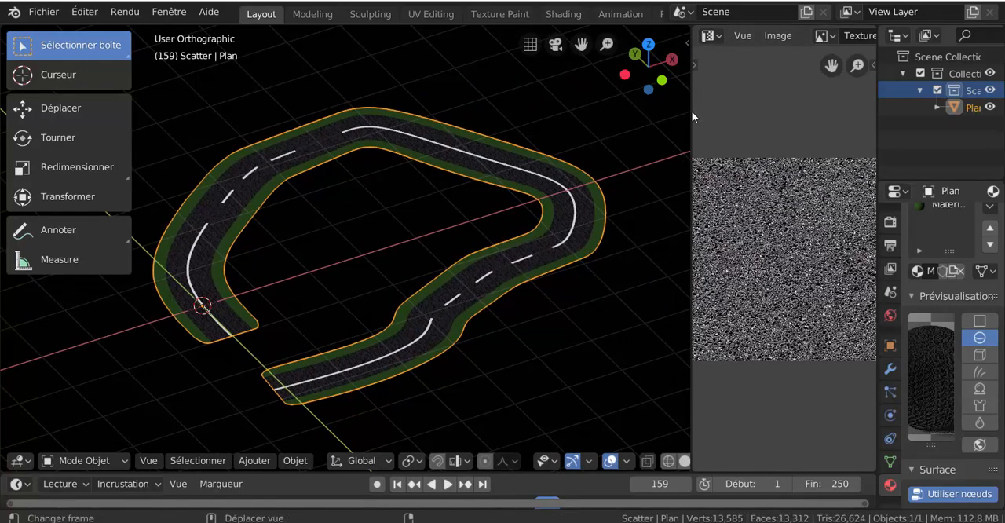
left_click_drag(690, 110, 587, 112)
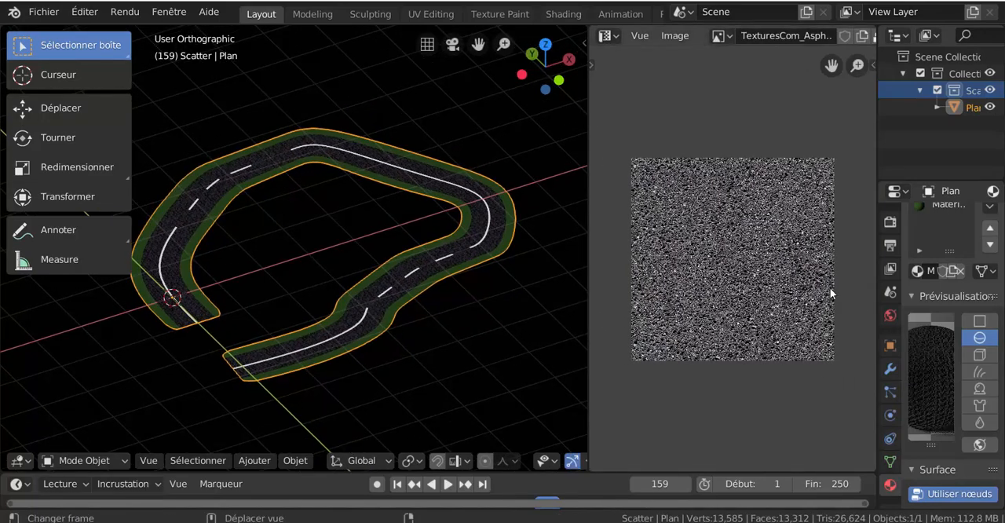
scroll(811, 288, "up", 2)
scroll(810, 288, "down", 2)
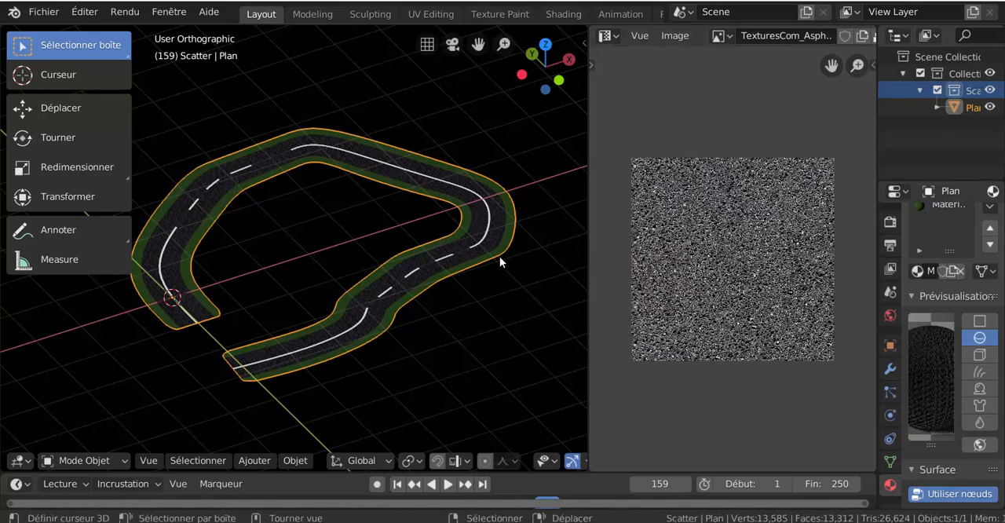
scroll(500, 256, "up", 3)
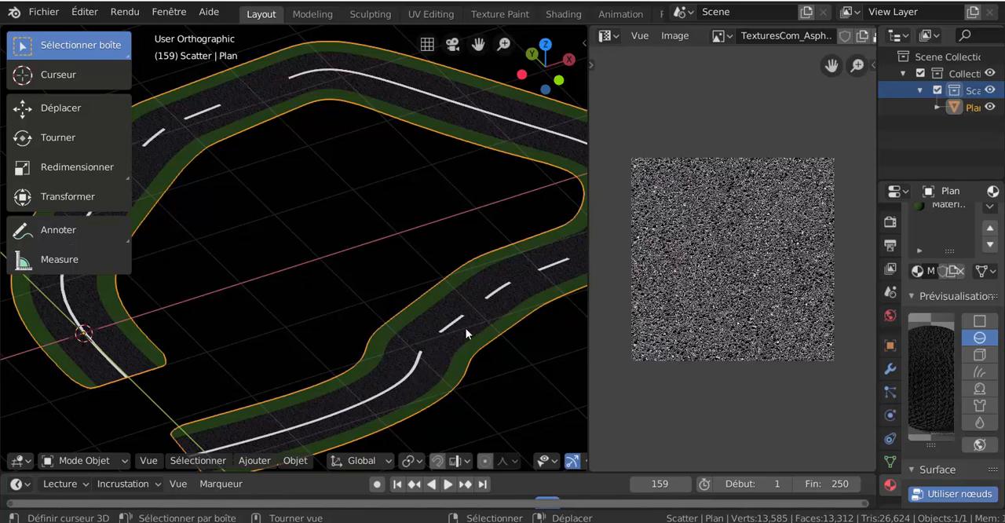
scroll(471, 369, "up", 1)
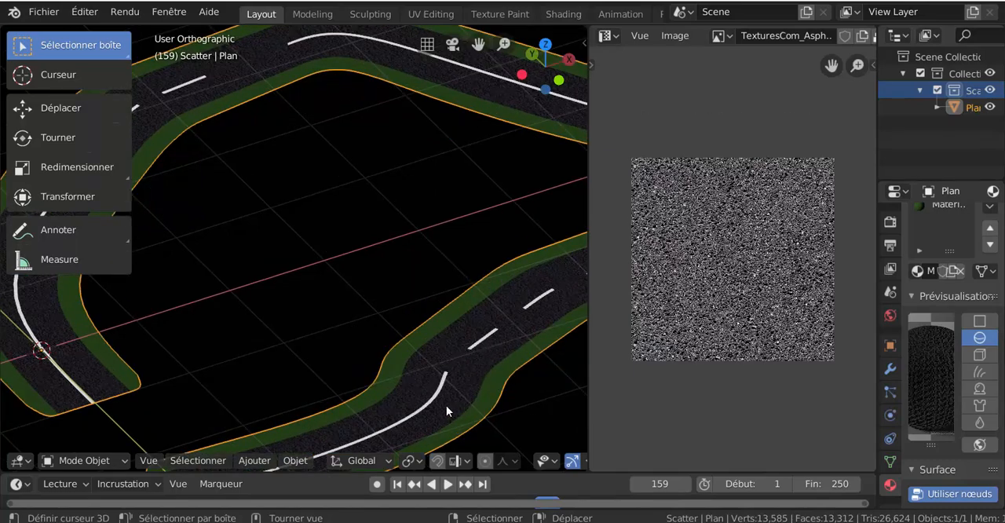
scroll(446, 406, "down", 5)
middle_click_drag(455, 371, 458, 370)
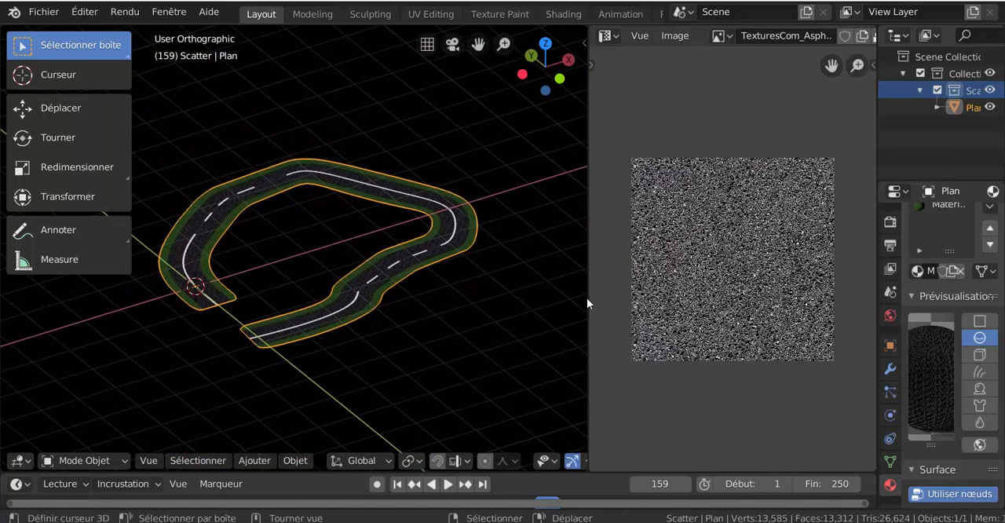
- Join the 3D viewport with the neighbouring image editor area so that the viewport takes over its space
left_click_drag(588, 297, 698, 289)
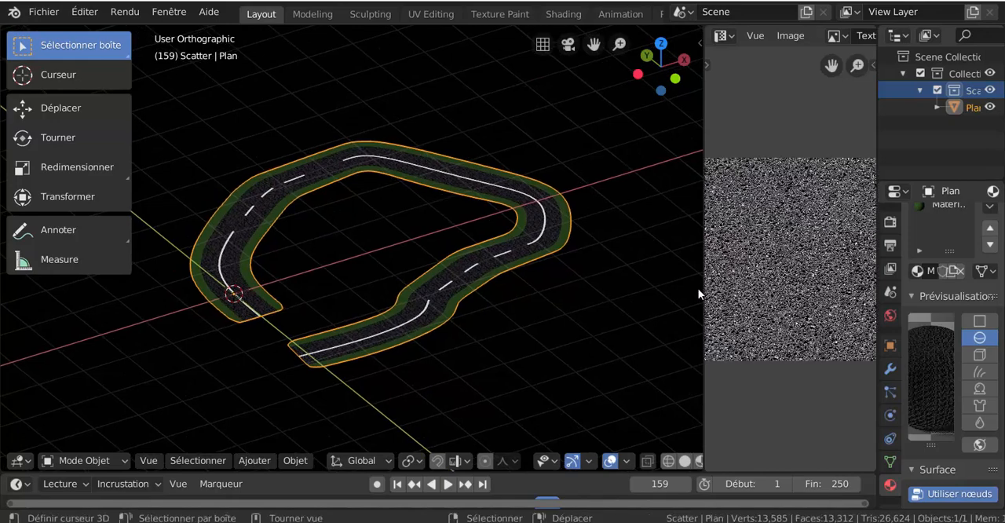
middle_click_drag(515, 322, 520, 314)
scroll(516, 313, "up", 2)
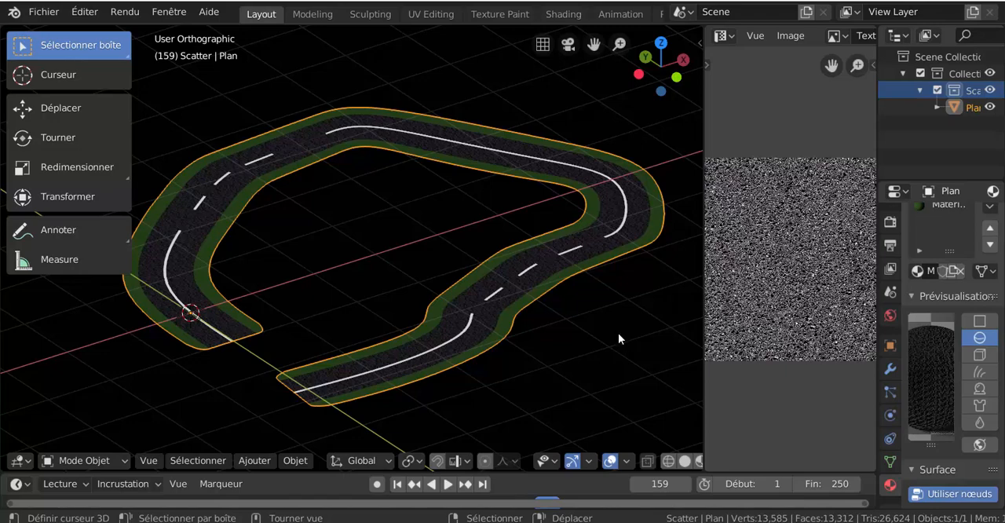
right_click(703, 374)
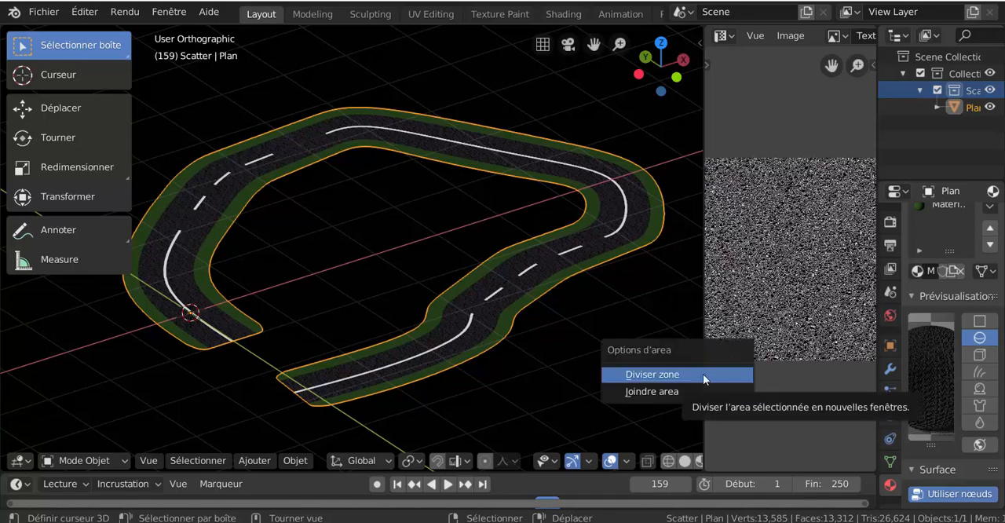
left_click(709, 393)
left_click(786, 385)
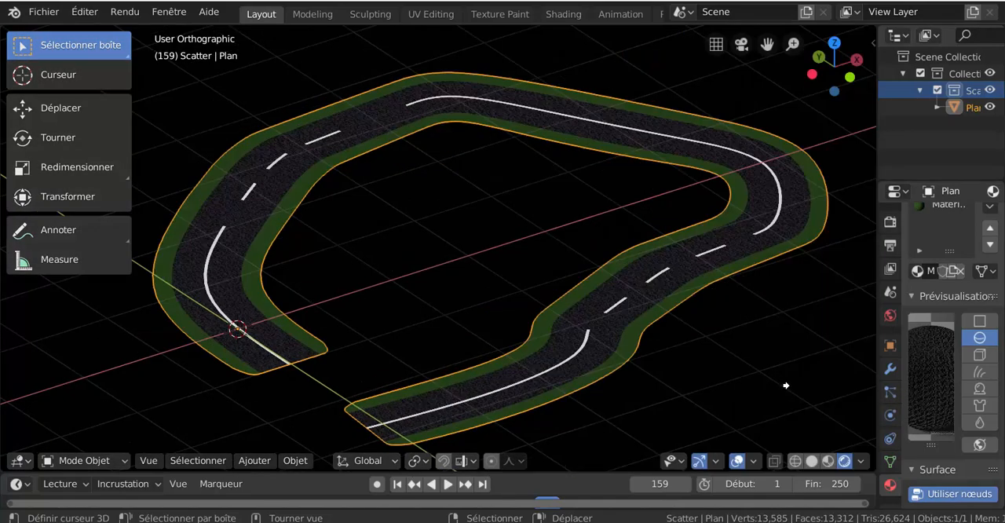